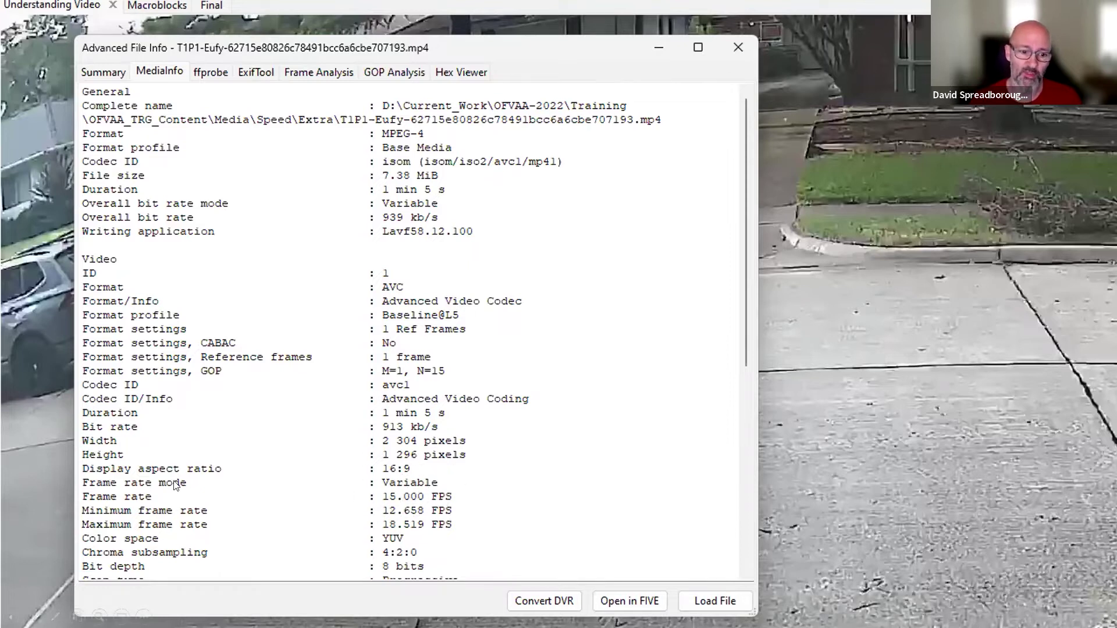
Step: Examine the Eufy clip's frame rate metadata, frame-by-frame timing data and GOP structure in Advanced File Info
{"action": "key", "text": "ctrl"}
{"action": "key", "text": "ctrl"}
{"action": "key", "text": "ctrl"}
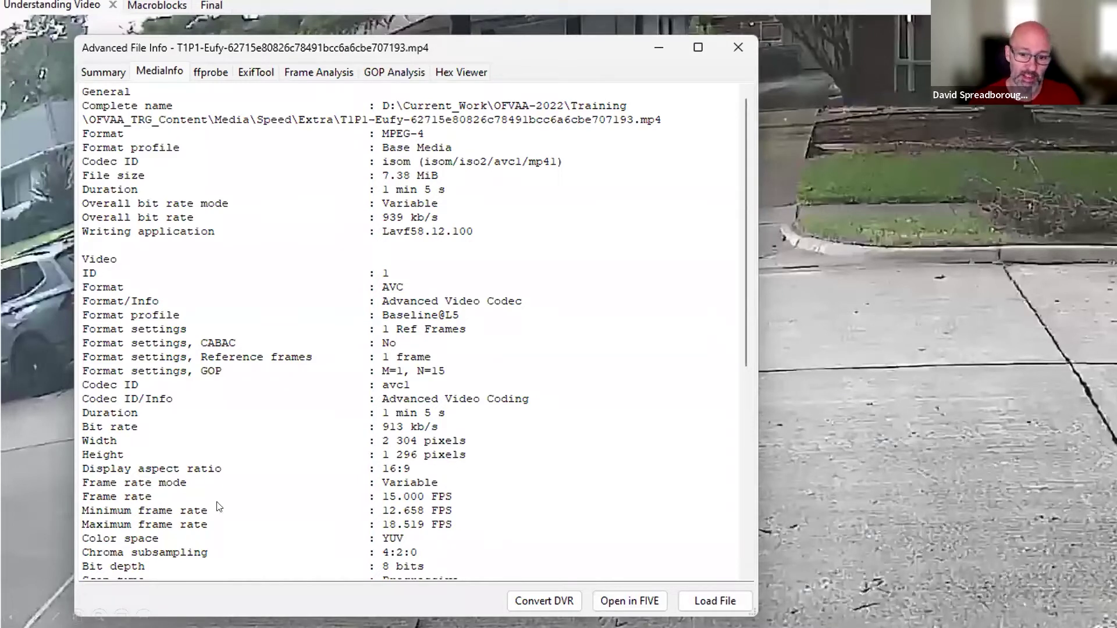
{"action": "key", "text": "ctrl"}
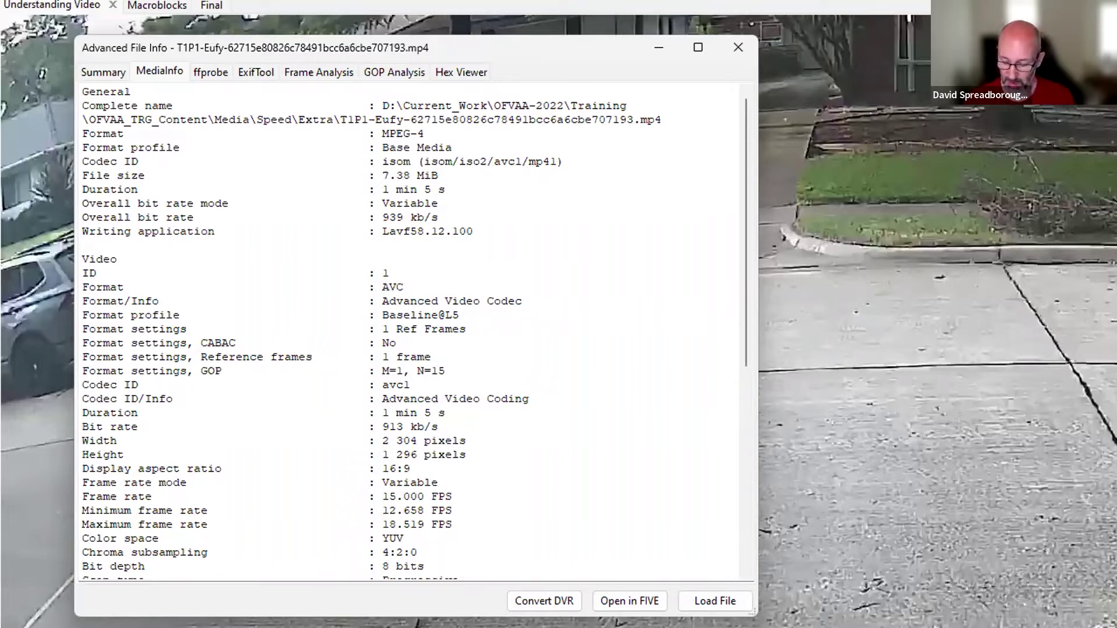
{"action": "left_click", "coordinate": [319, 72]}
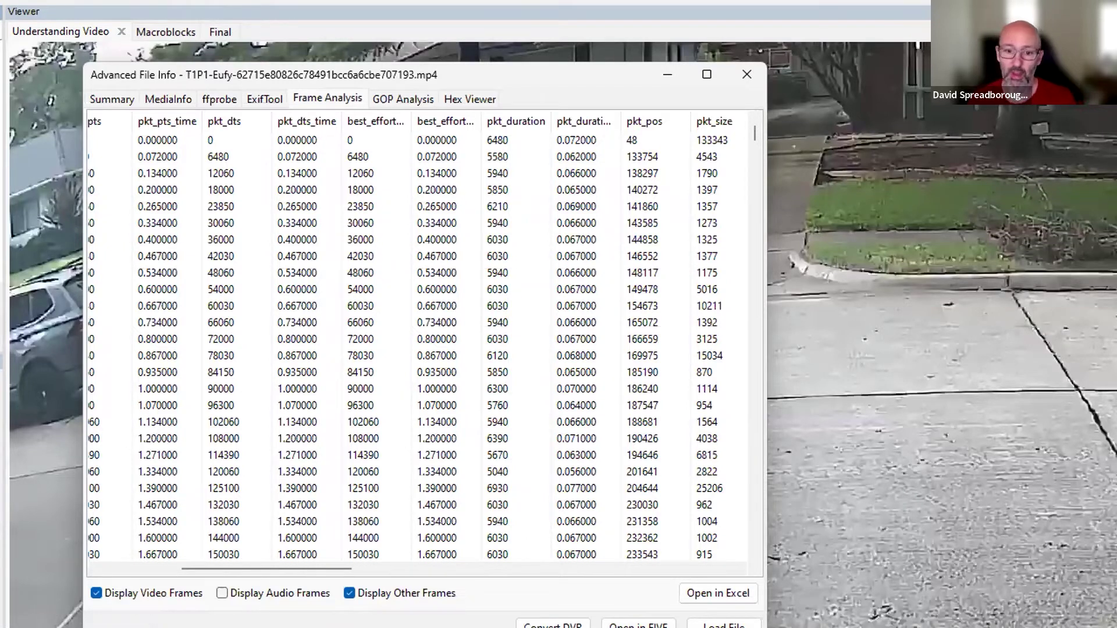
{"action": "key", "text": "ctrl+Tab"}
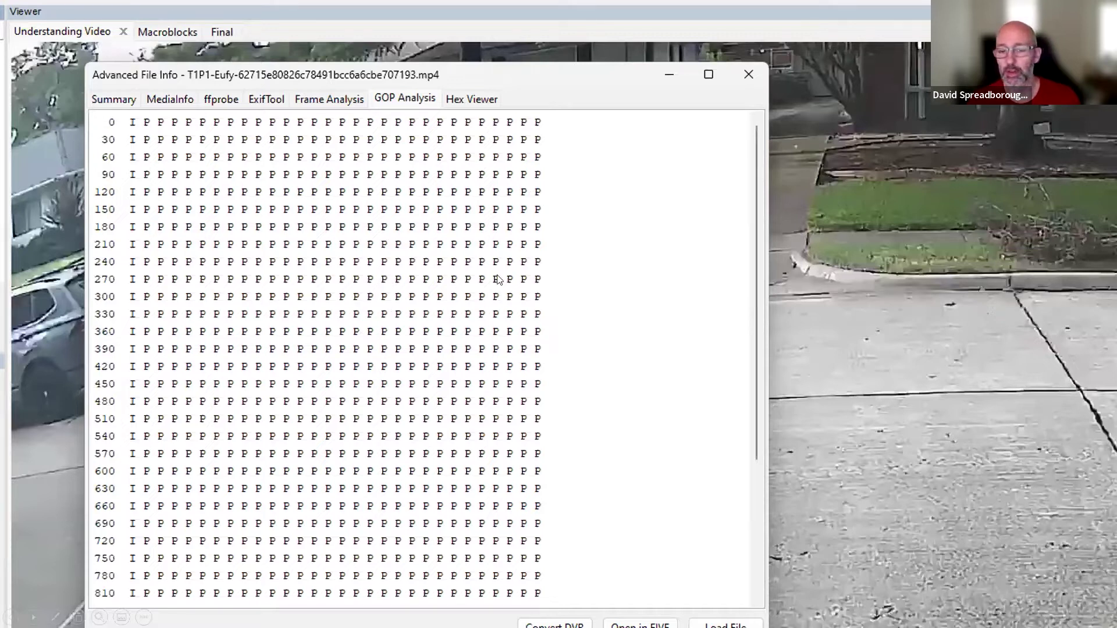
{"action": "key", "text": "Right"}
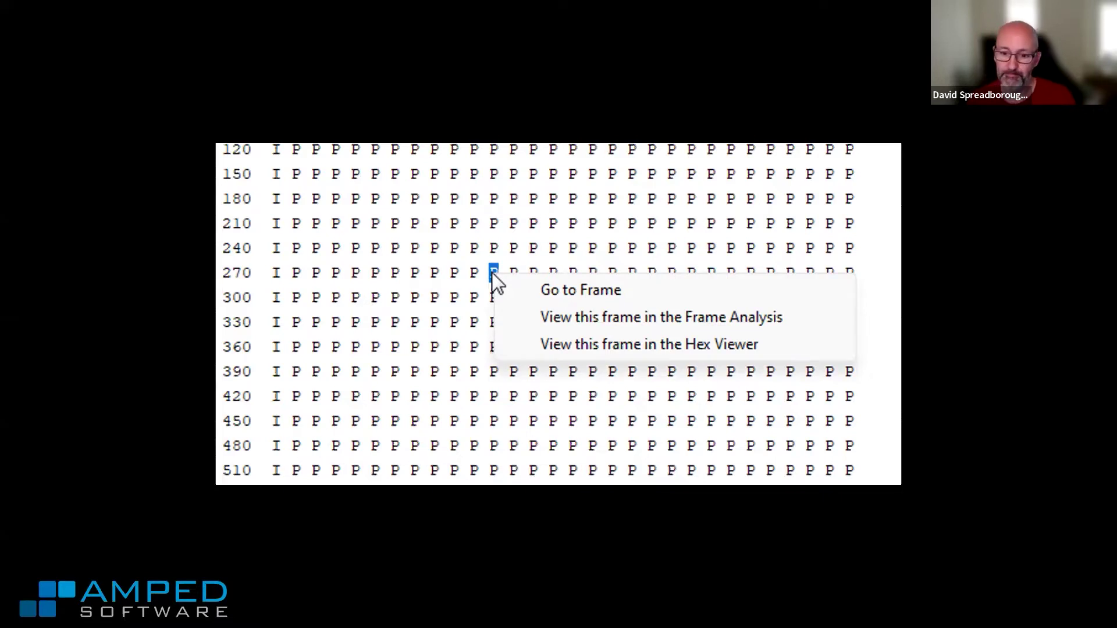
{"action": "key", "text": "Right"}
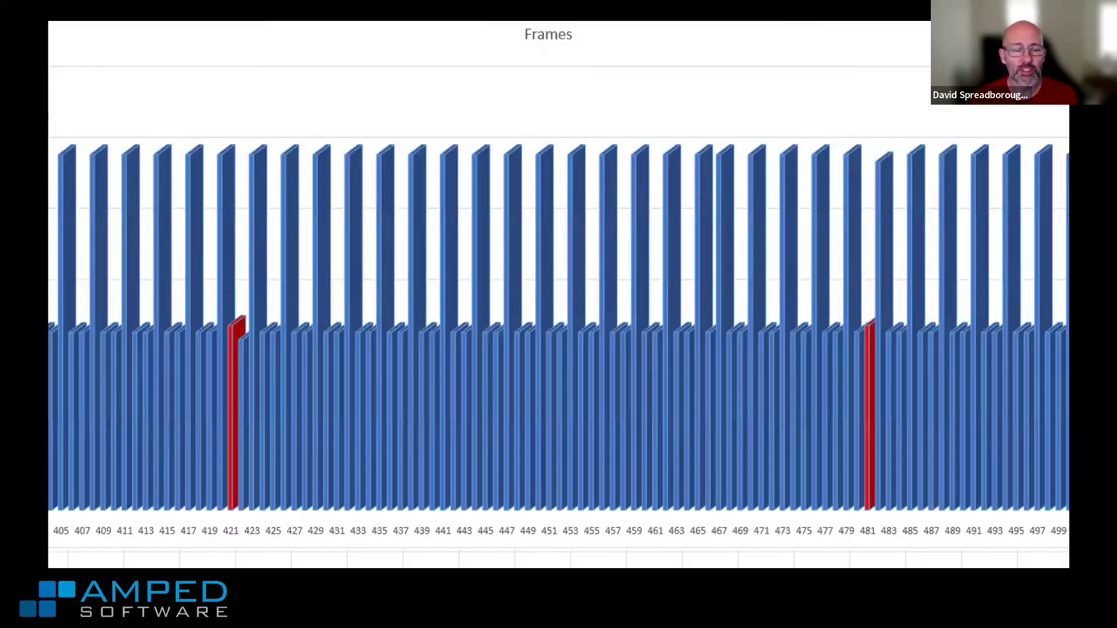
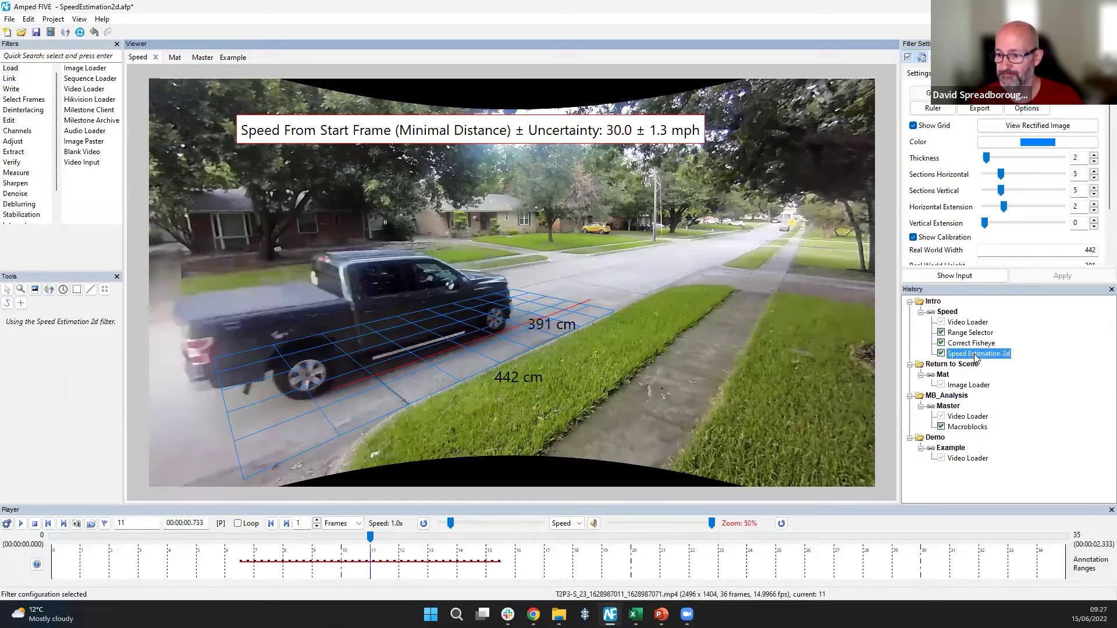
Step: List the Deinterlacing filters, open the Time Calculator tool and enlarge its area to show all fields
{"action": "mouse_move", "coordinate": [422, 366]}
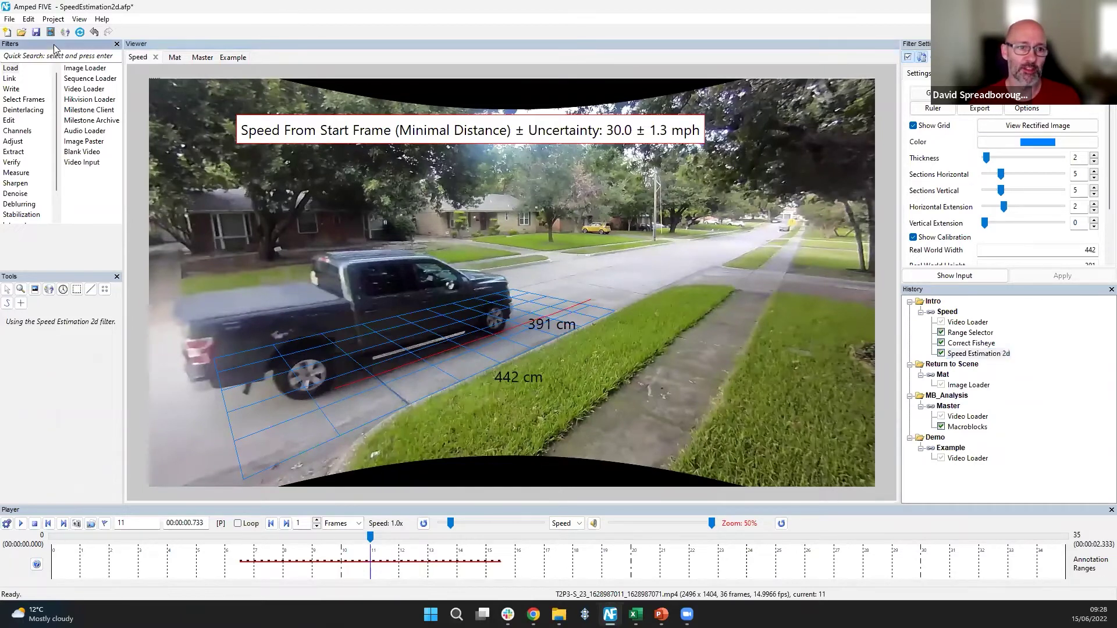
{"action": "left_click", "coordinate": [49, 109]}
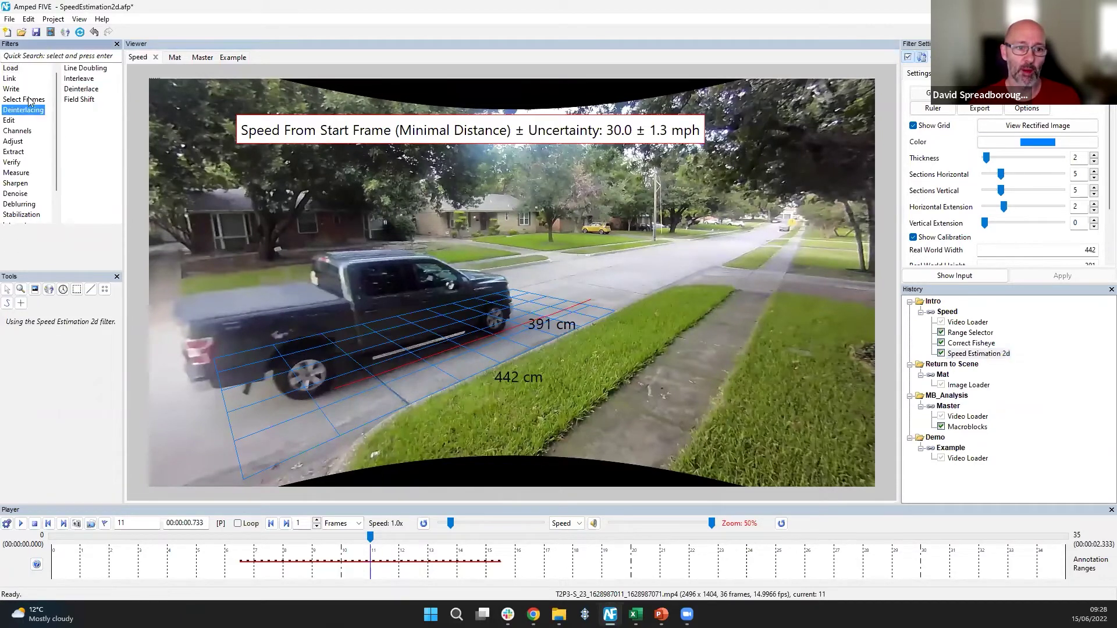
{"action": "left_click", "coordinate": [44, 275]}
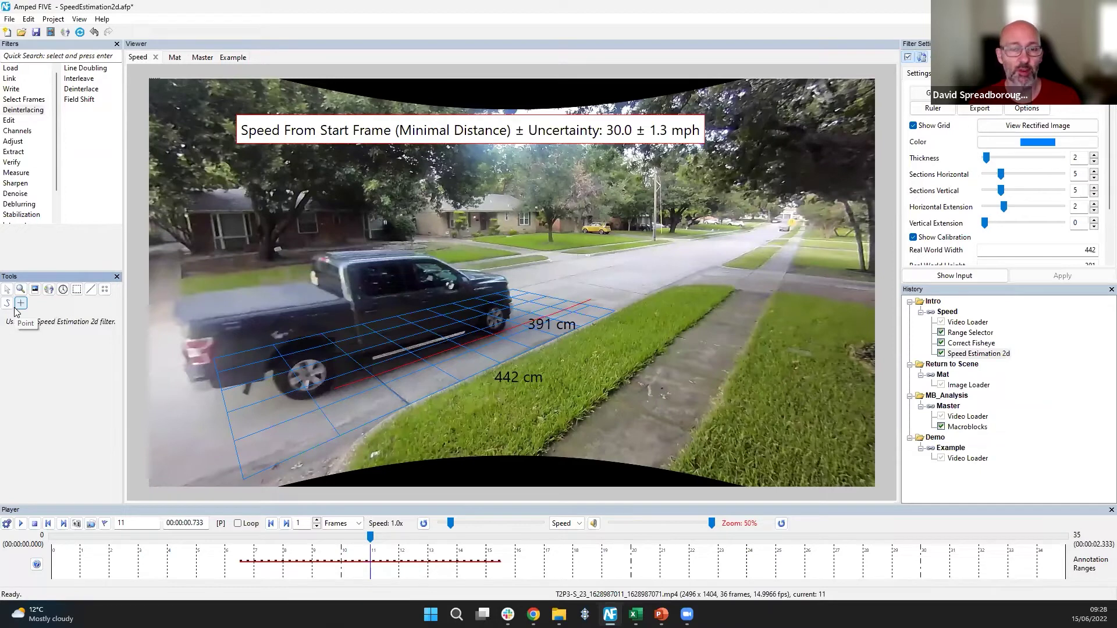
{"action": "left_click", "coordinate": [63, 290]}
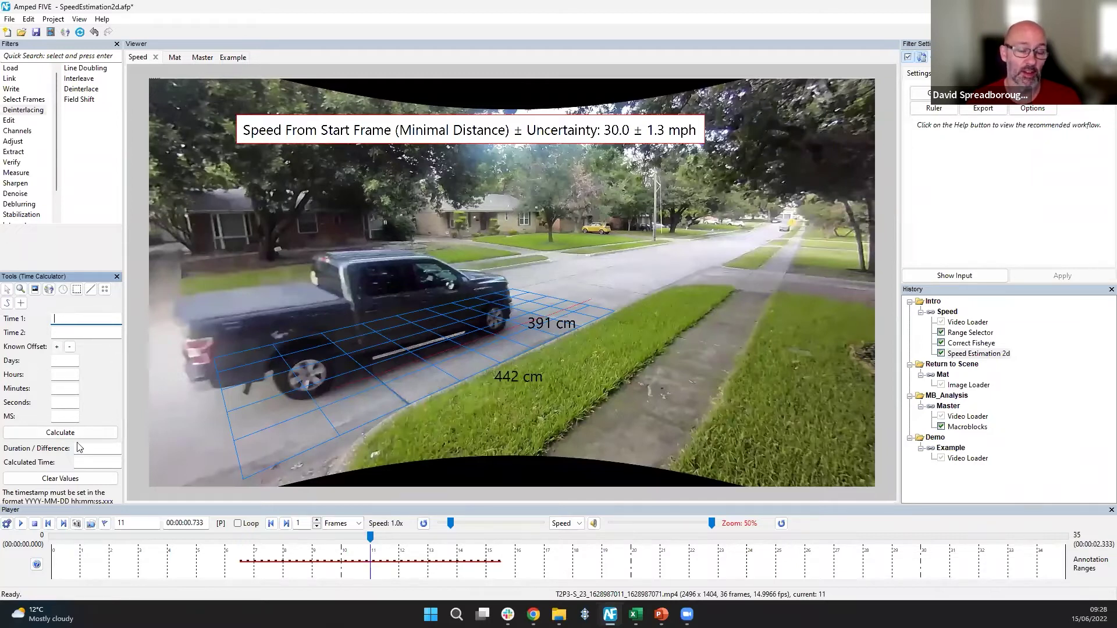
{"action": "left_click_drag", "start_coordinate": [82, 271], "coordinate": [82, 228]}
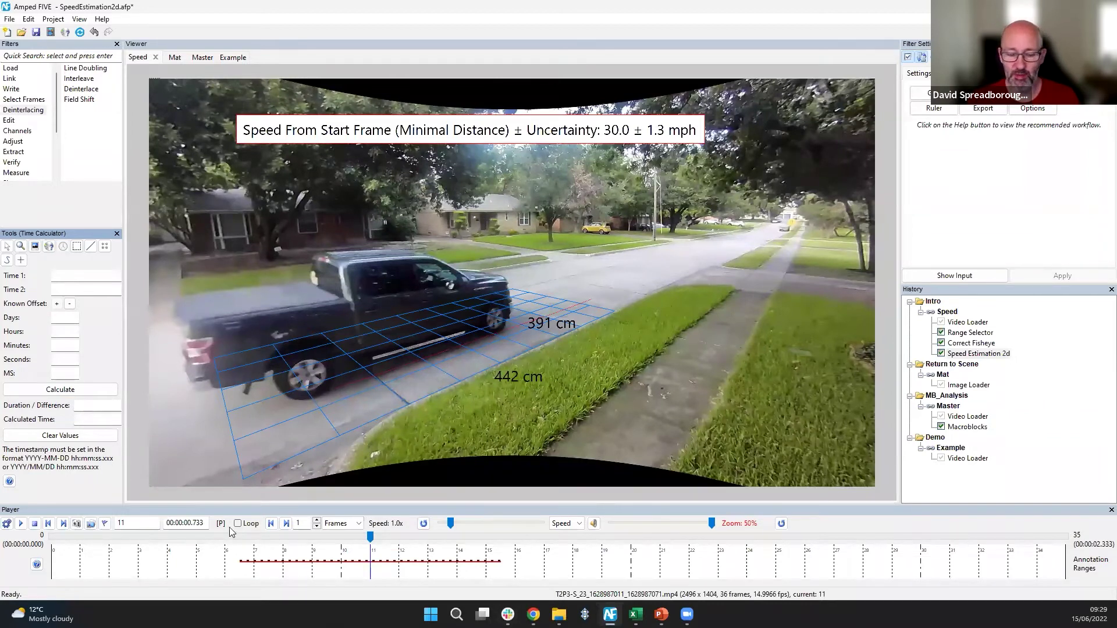
{"action": "key", "text": "ctrl"}
{"action": "key", "text": "ctrl"}
{"action": "key", "text": "ctrl"}
{"action": "key", "text": "ctrl"}
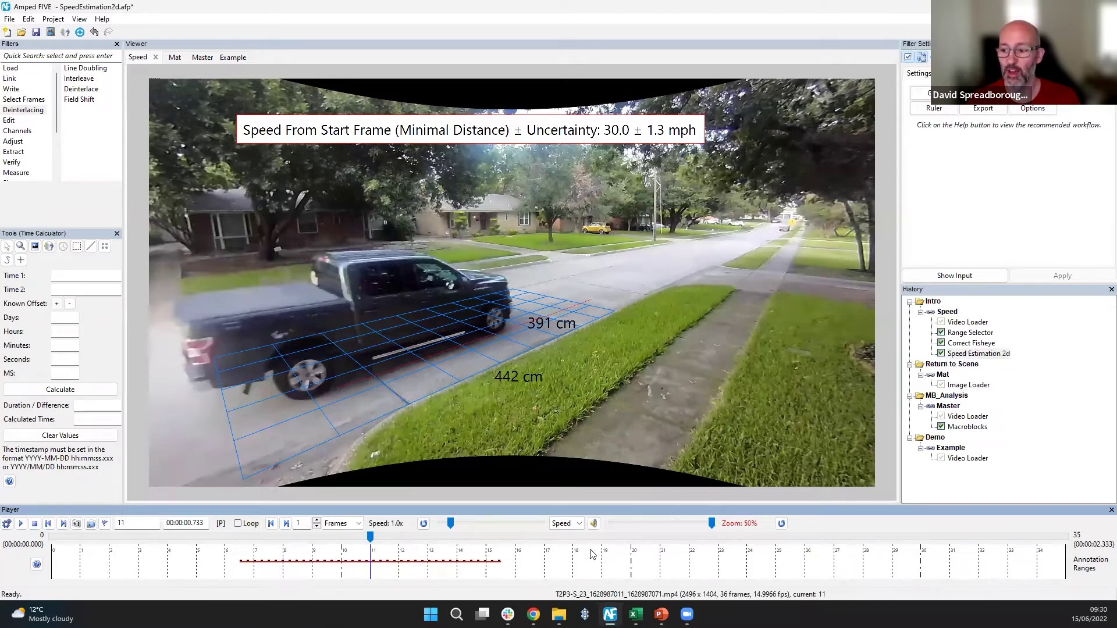
Step: View the Speed chain's original loaded video with its audio waveform, and return to the Speed Estimation 2d result
{"action": "left_click", "coordinate": [965, 324]}
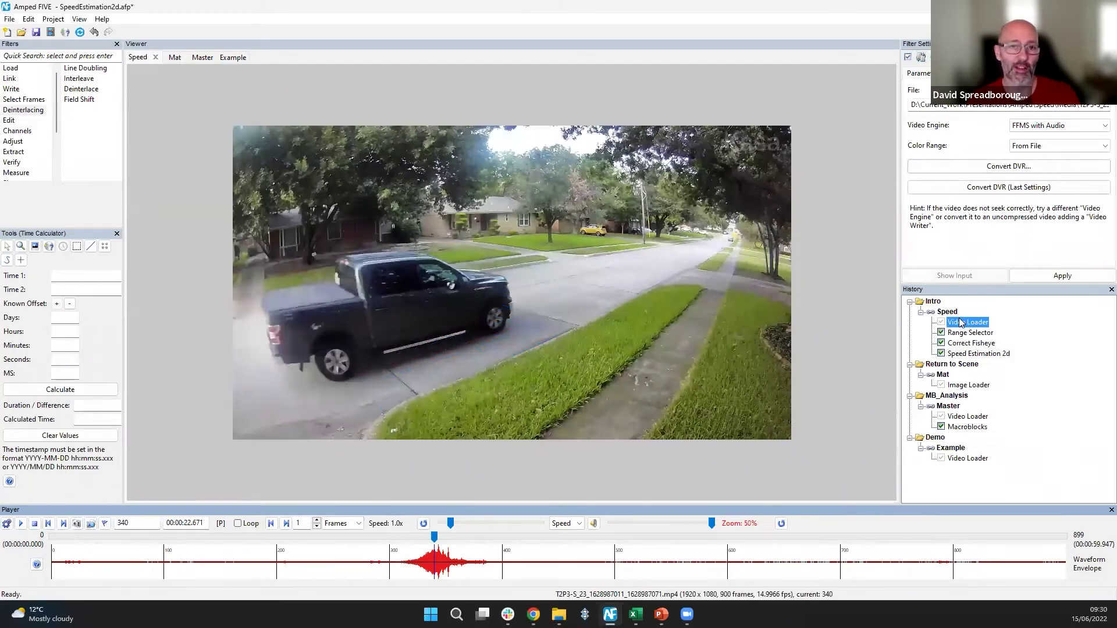
{"action": "left_click", "coordinate": [1000, 287]}
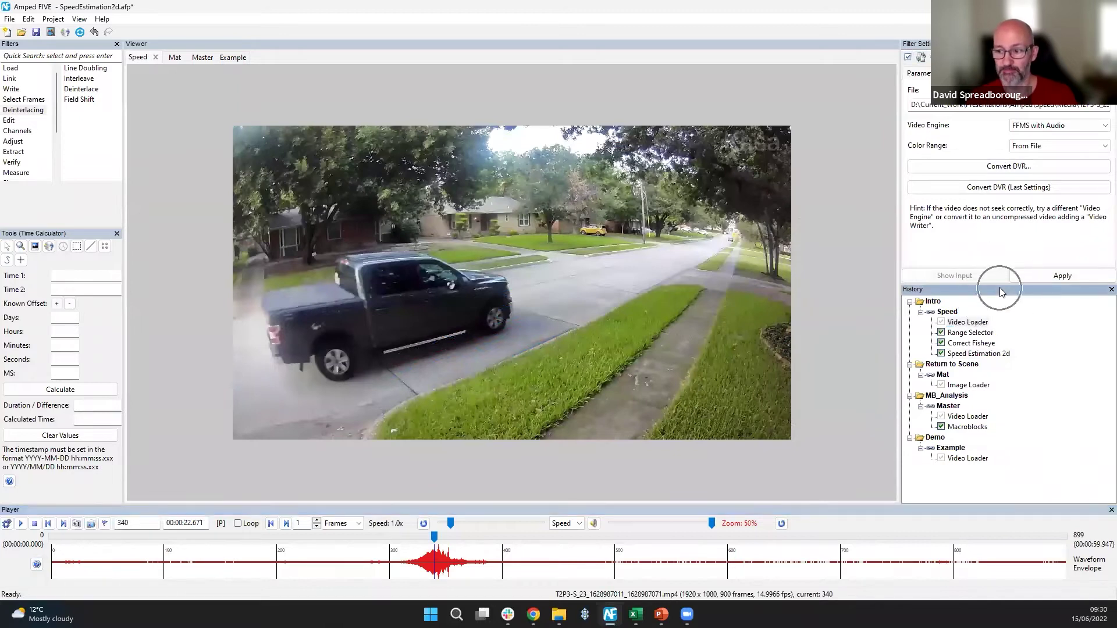
{"action": "left_click", "coordinate": [450, 560]}
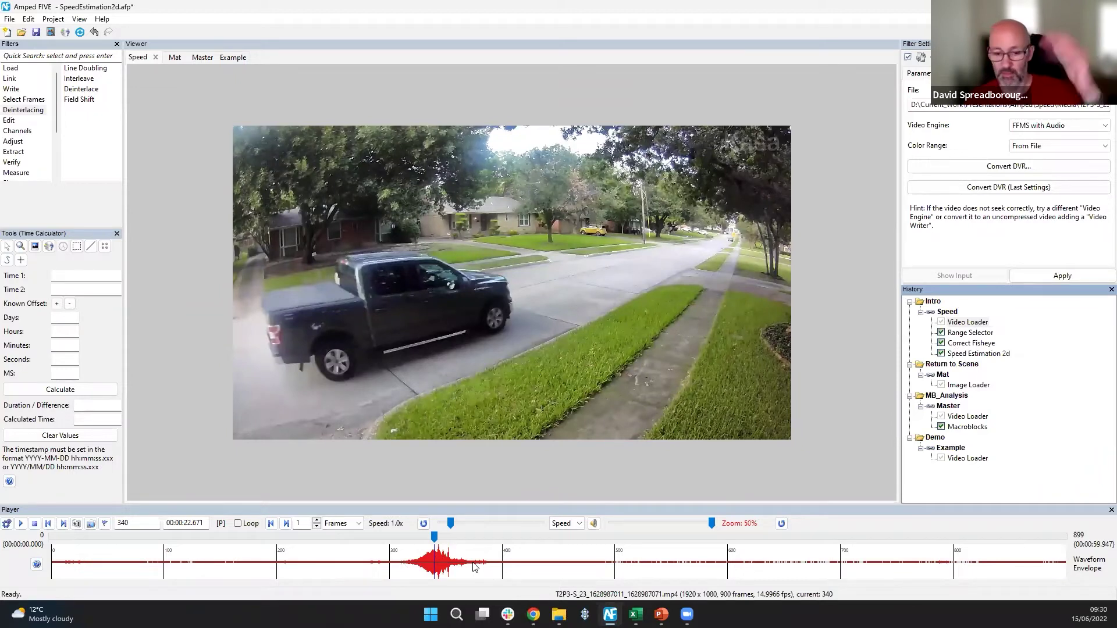
{"action": "left_click", "coordinate": [977, 359]}
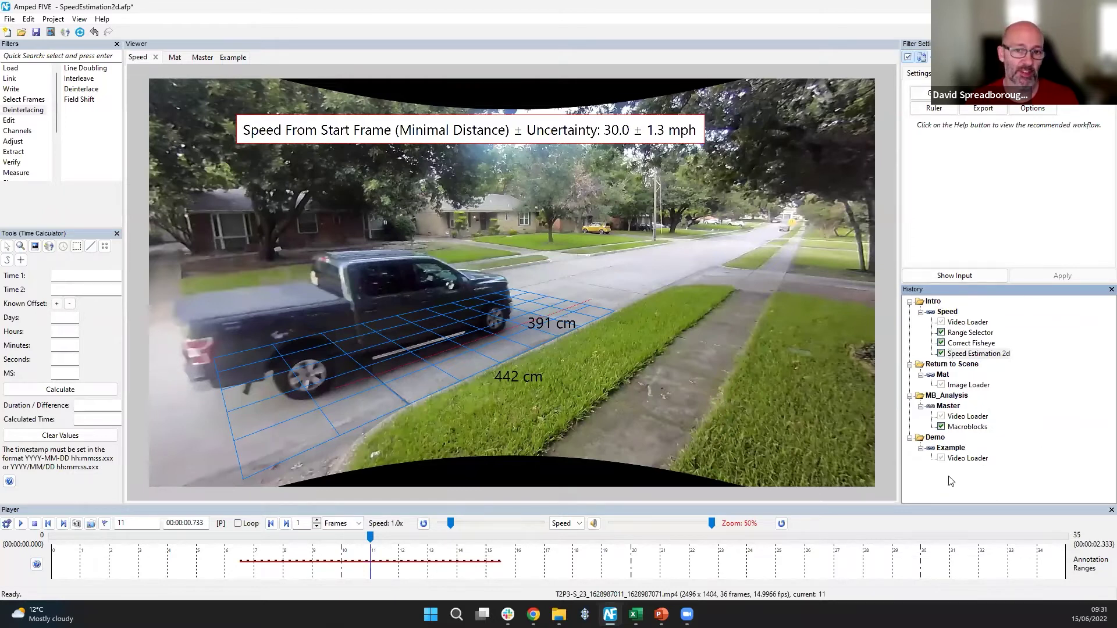
{"action": "left_click", "coordinate": [1009, 485]}
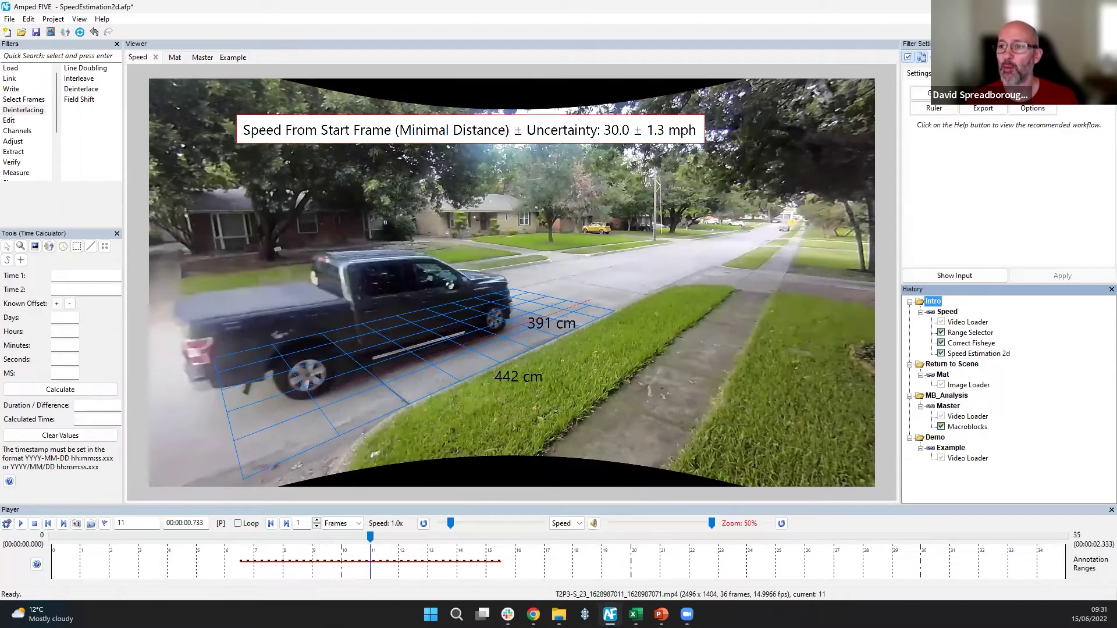
Step: Compare the Correct Fisheye output with the original video in the Speed chain, ending on the Speed Estimation 2d result
{"action": "left_click", "coordinate": [968, 346]}
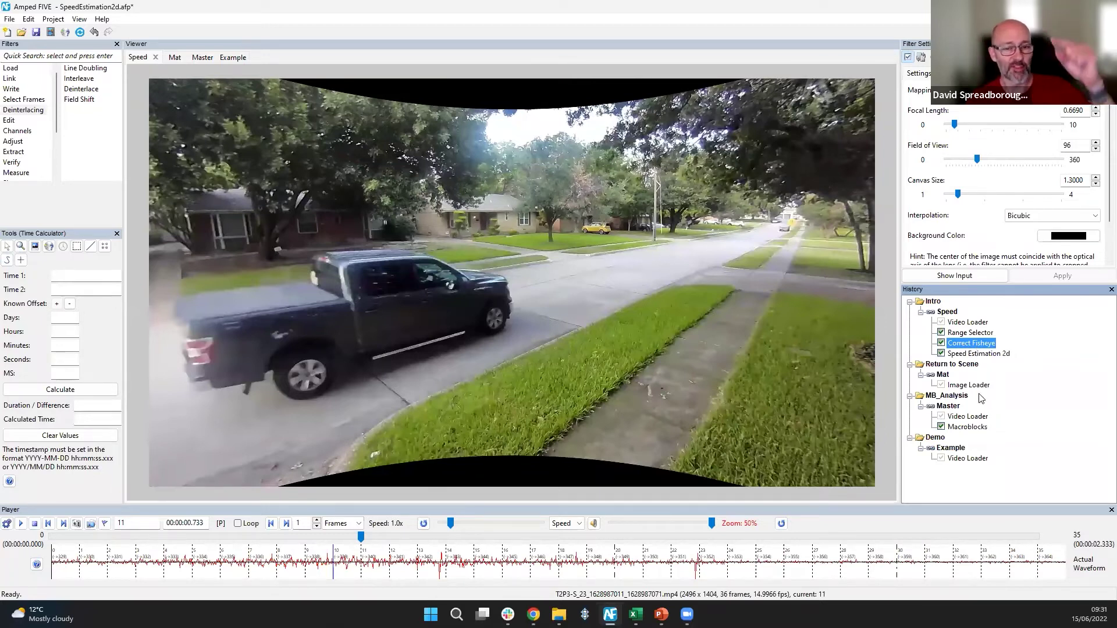
{"action": "left_click", "coordinate": [966, 345]}
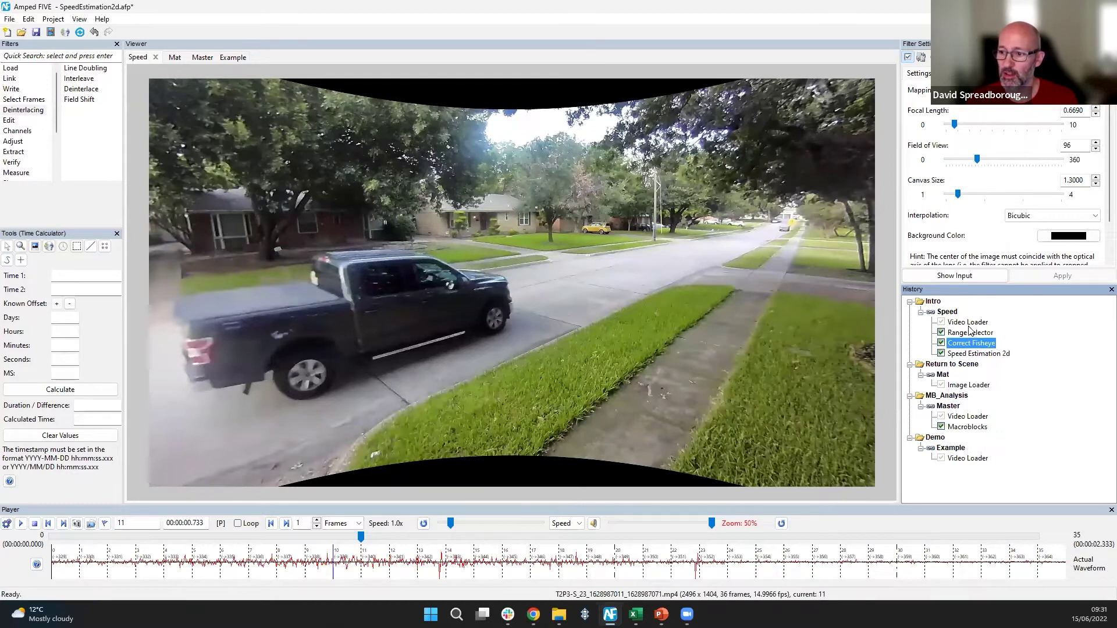
{"action": "left_click", "coordinate": [970, 324]}
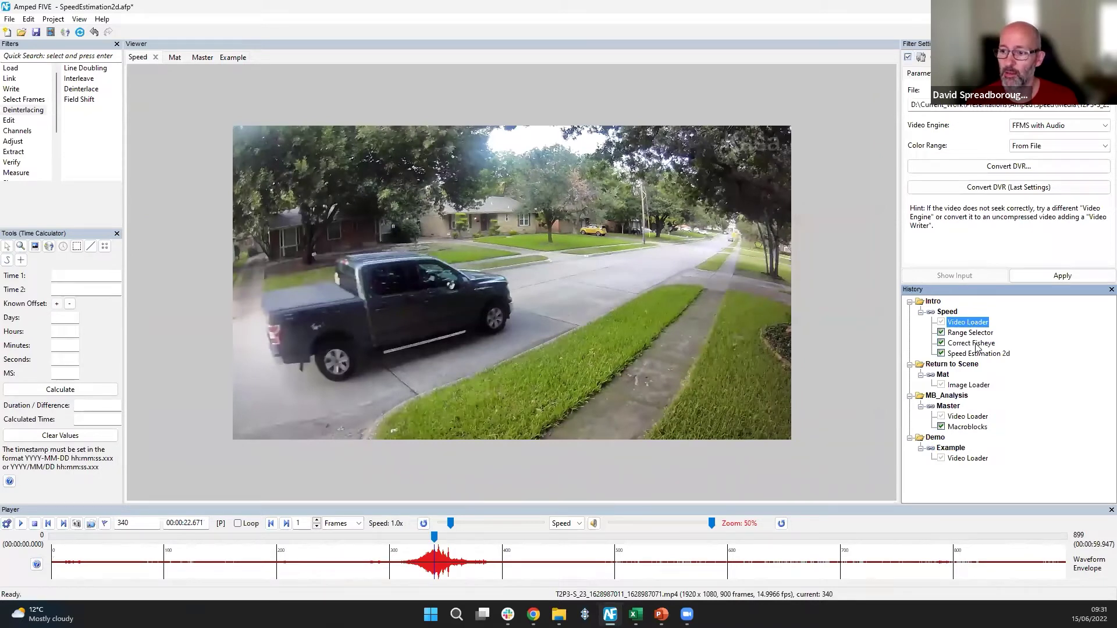
{"action": "left_click", "coordinate": [976, 344]}
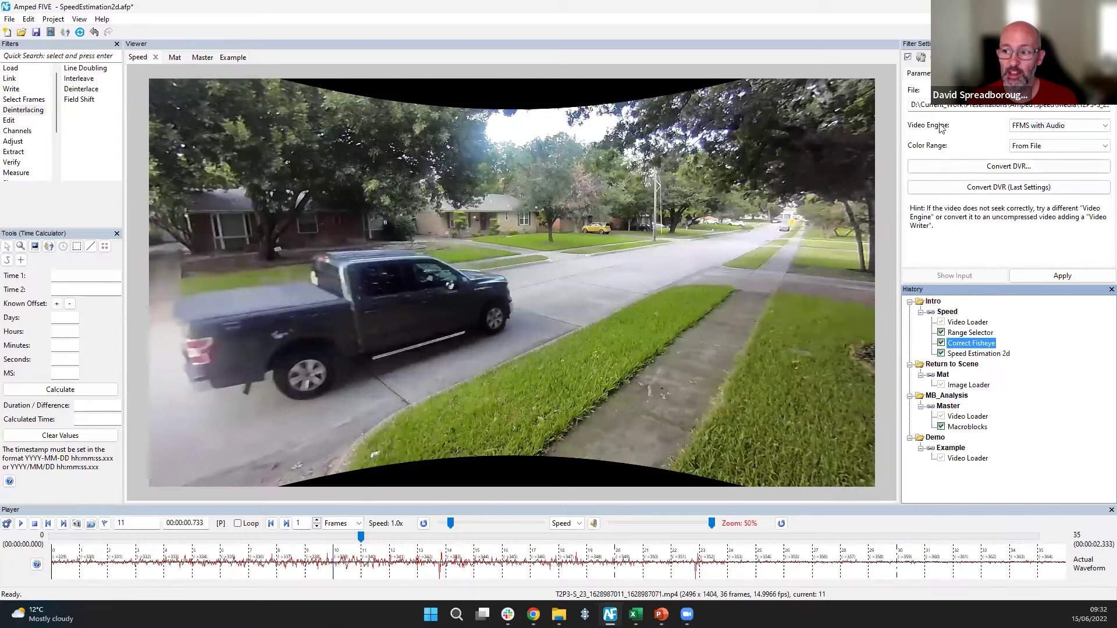
{"action": "key", "text": "ctrl"}
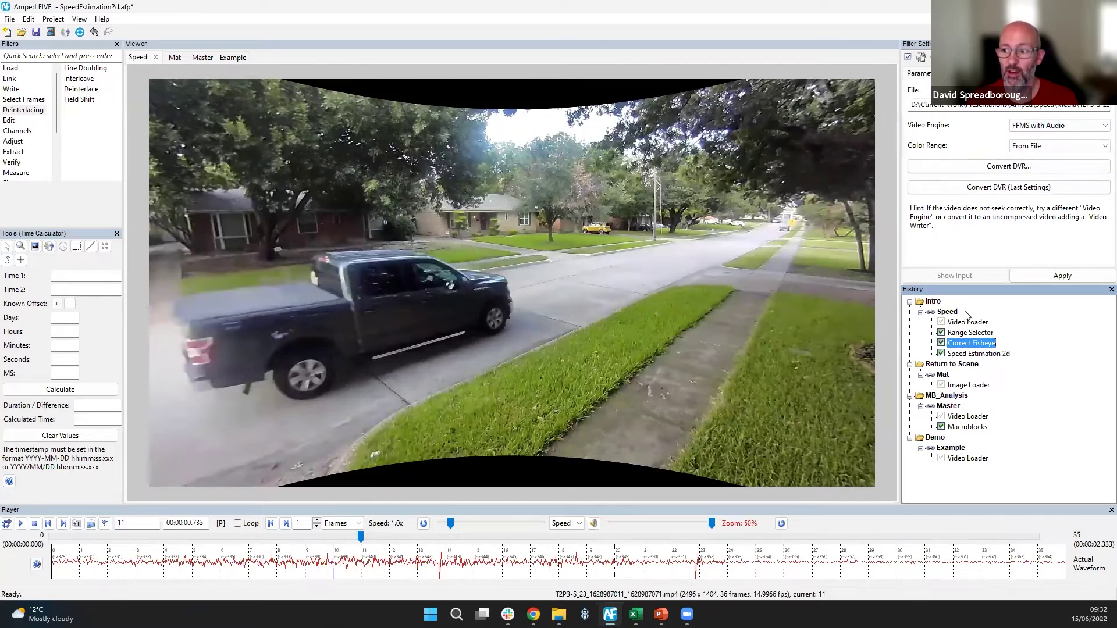
{"action": "key", "text": "ctrl"}
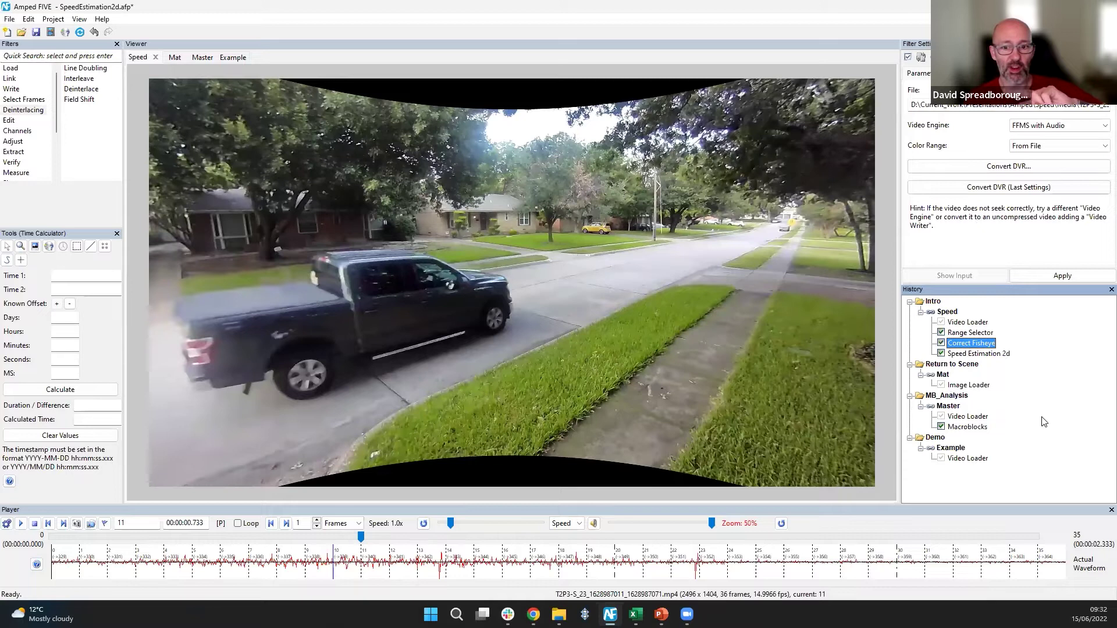
{"action": "left_click", "coordinate": [978, 355]}
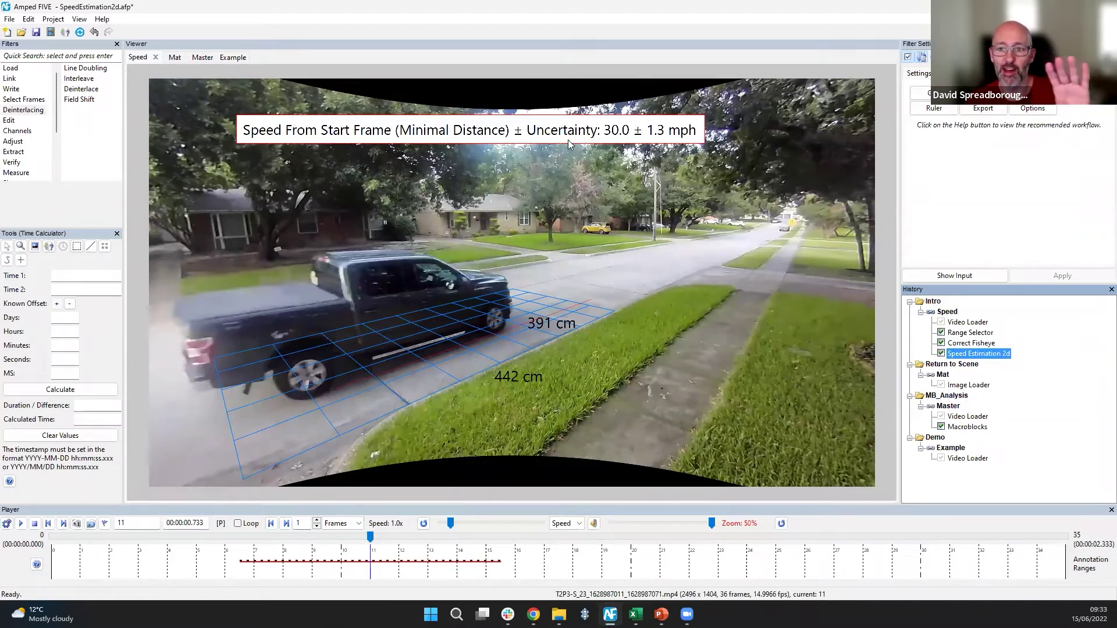
Step: Display the checkerboard image of the Mat chain and look through the Link filters
{"action": "left_click", "coordinate": [969, 386]}
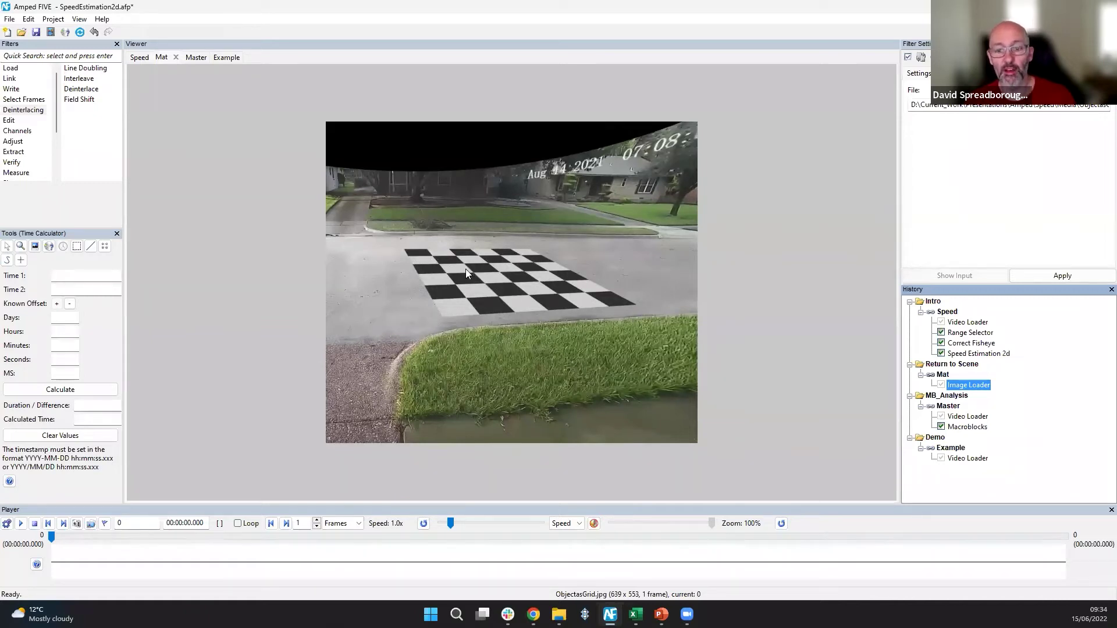
{"action": "left_click", "coordinate": [491, 271]}
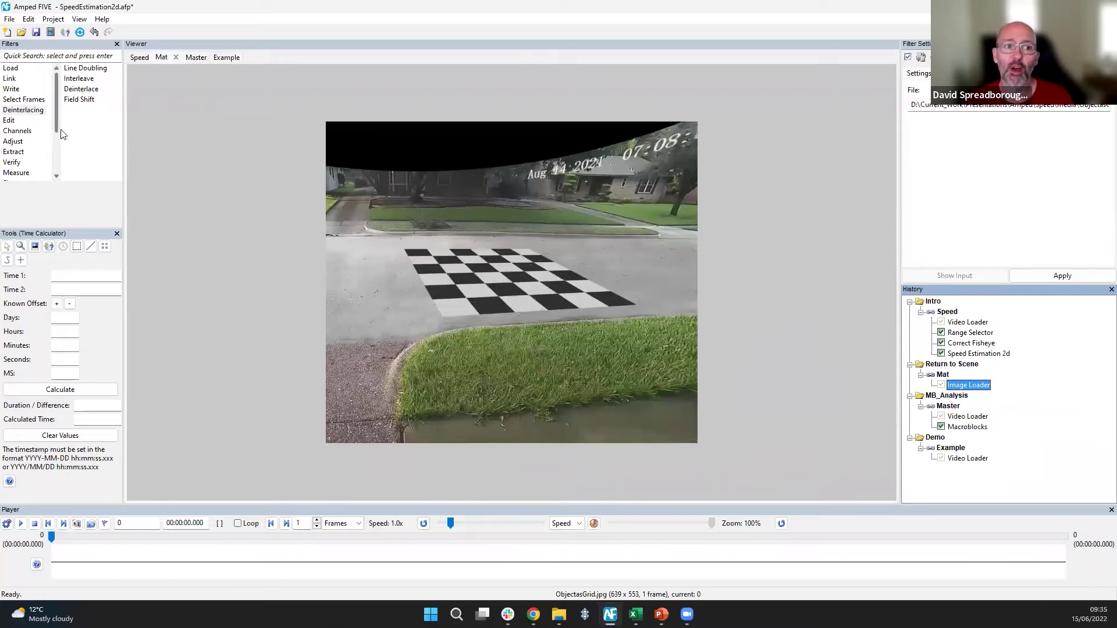
{"action": "left_click", "coordinate": [22, 81]}
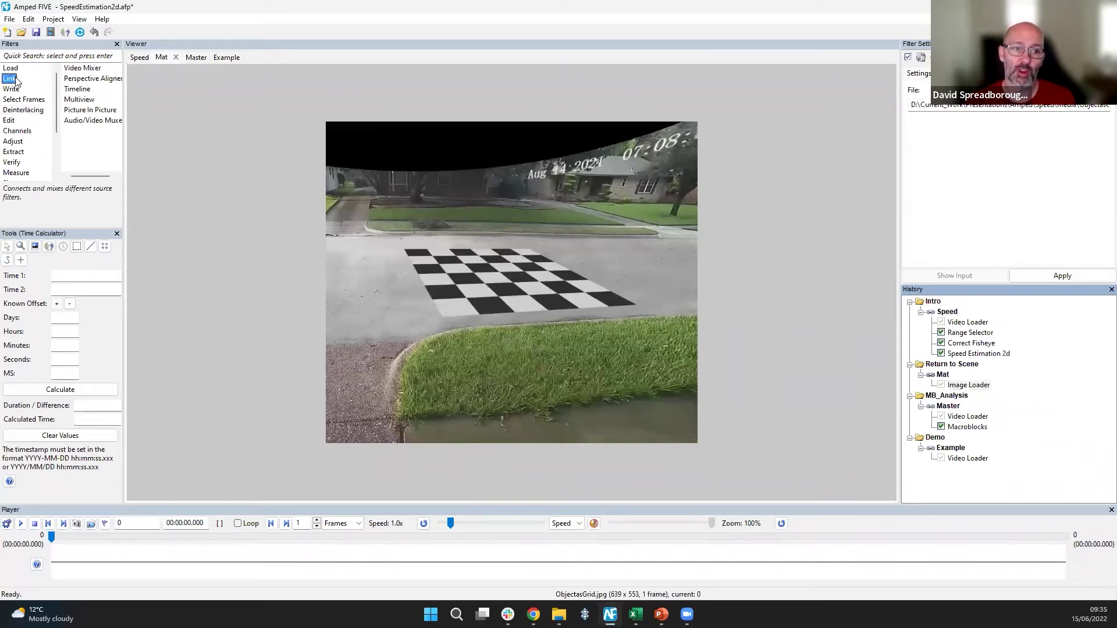
{"action": "left_click", "coordinate": [84, 69]}
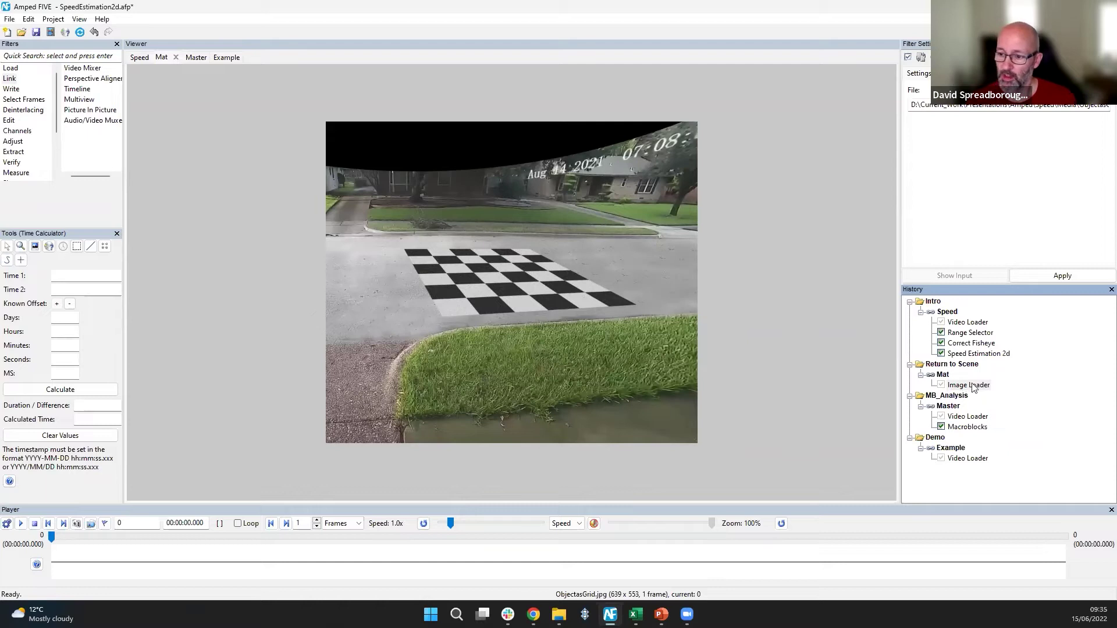
Step: Display the Macroblocks analysis of the Master chain and examine the motion vectors around the truck's front wheel at 300% zoom
{"action": "left_click", "coordinate": [966, 428]}
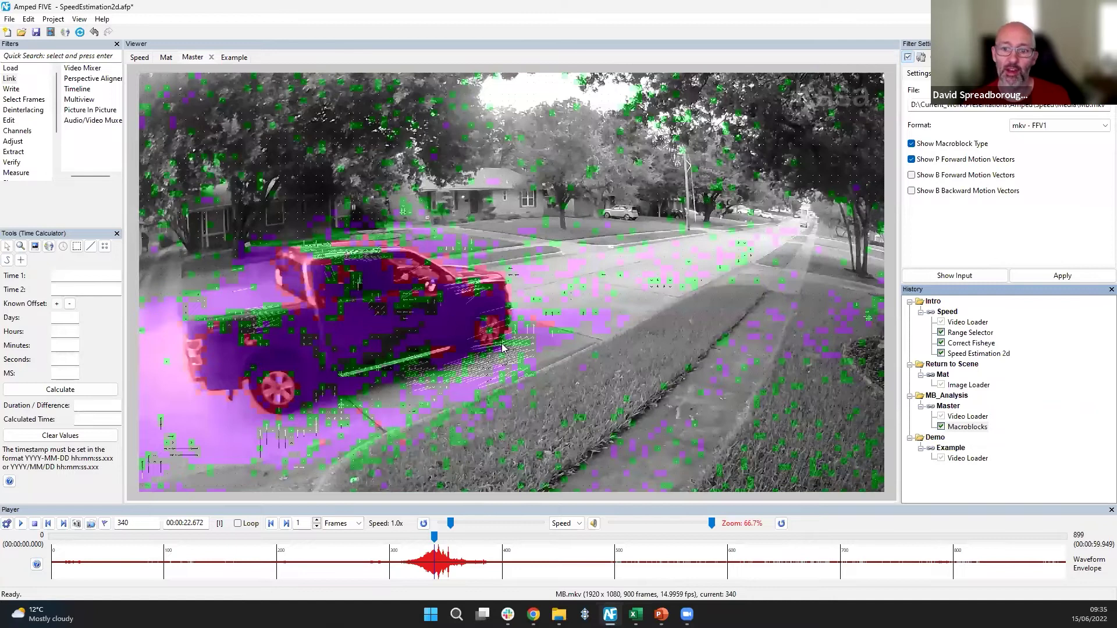
{"action": "scroll", "coordinate": [501, 348], "scroll_direction": "up", "scroll_amount": 5}
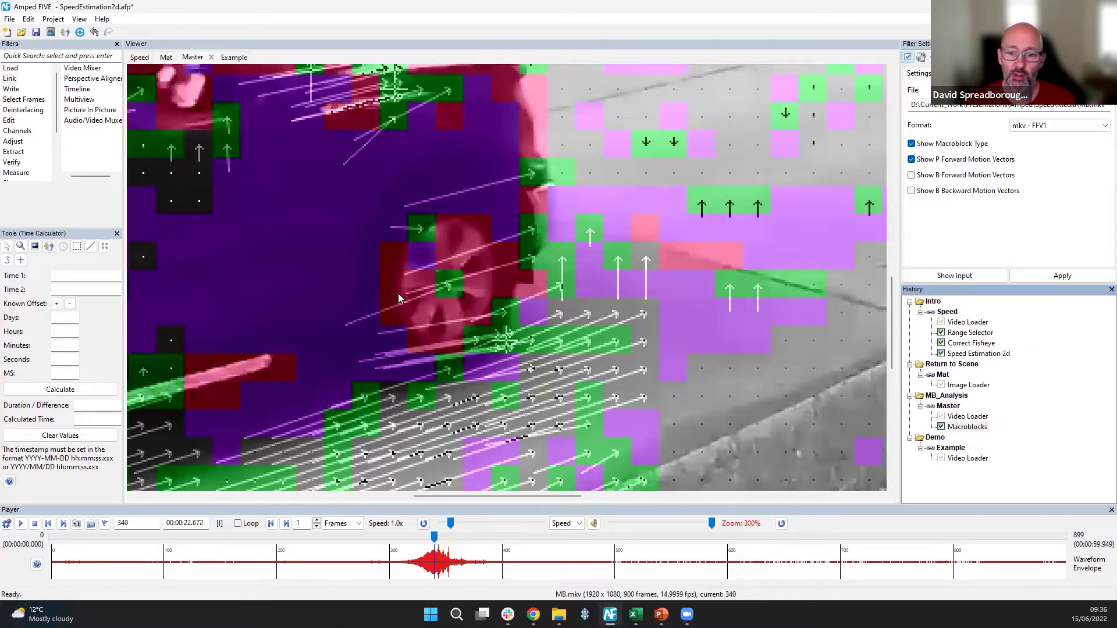
{"action": "key", "text": "ctrl"}
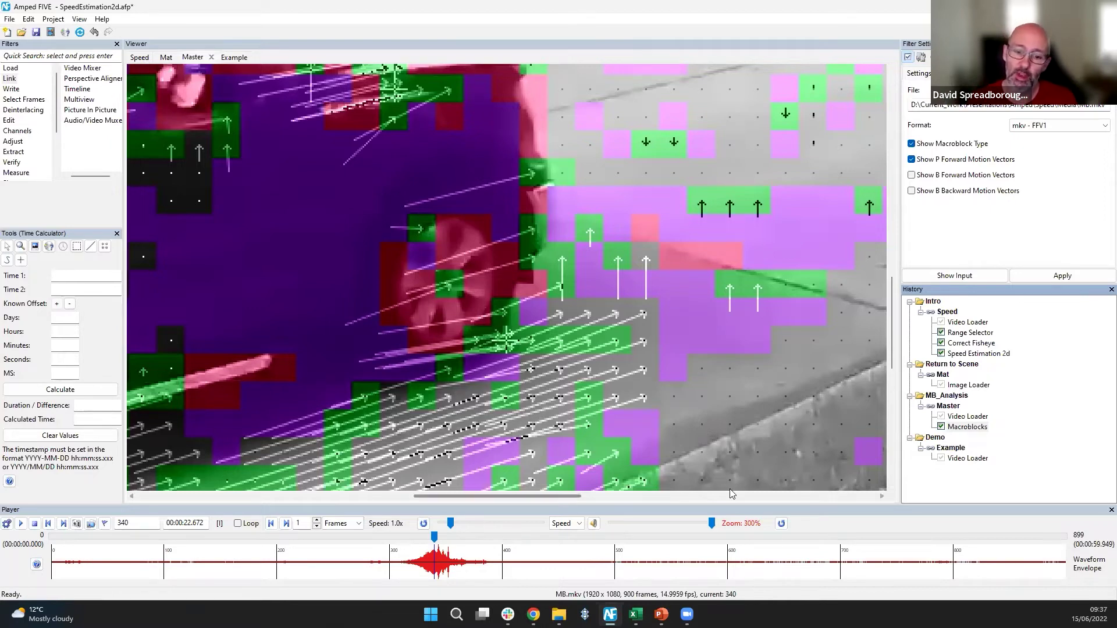
{"action": "scroll", "coordinate": [677, 417], "scroll_direction": "down", "scroll_amount": 1}
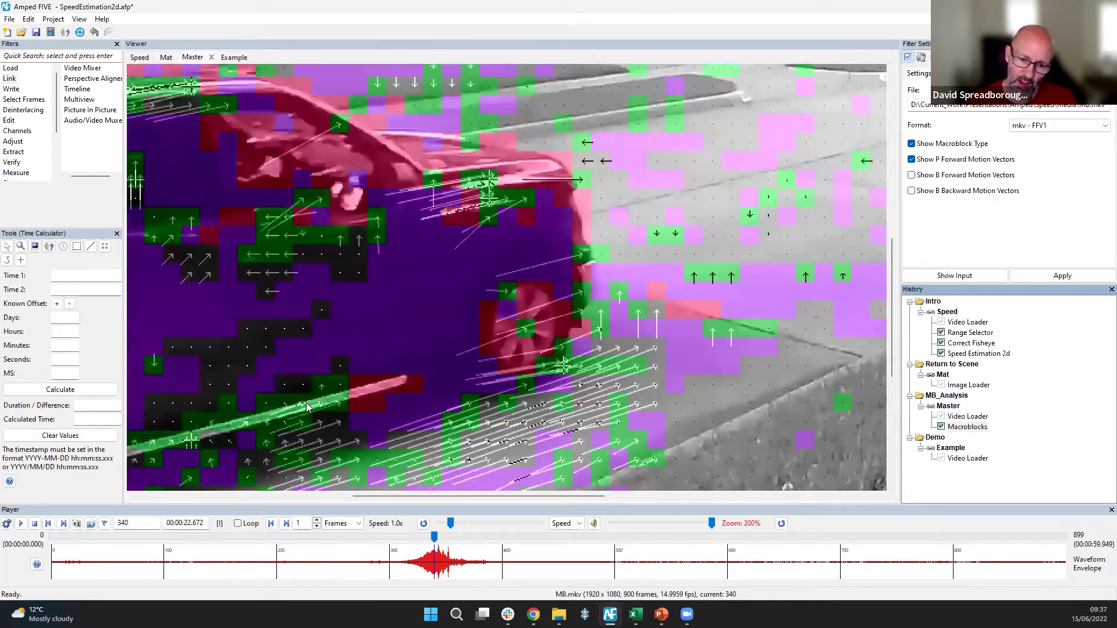
{"action": "scroll", "coordinate": [455, 437], "scroll_direction": "down", "scroll_amount": 1}
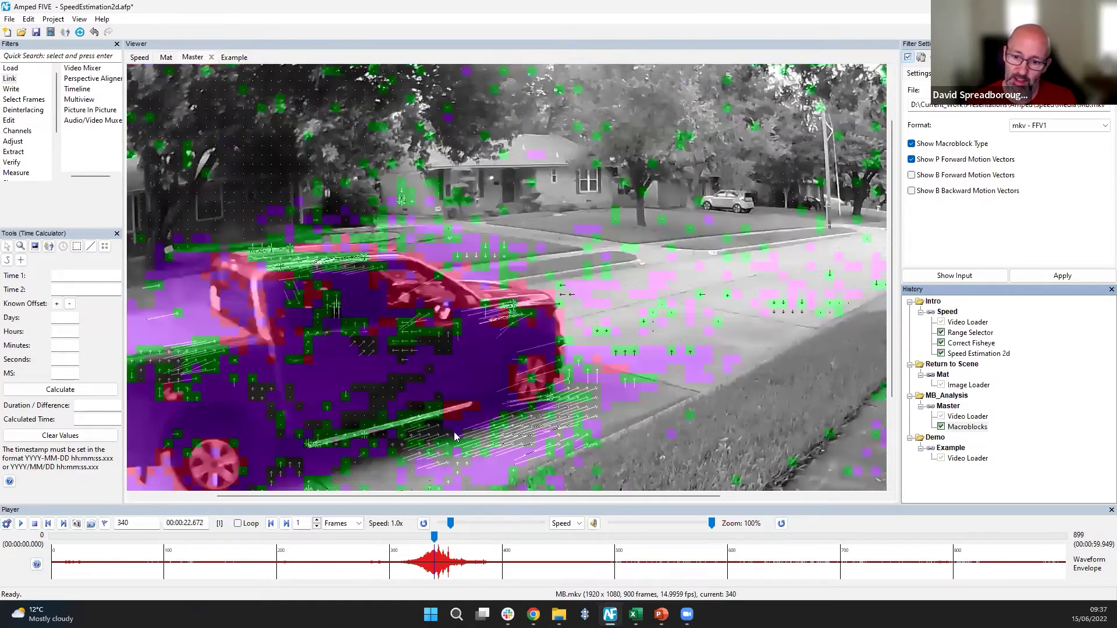
{"action": "scroll", "coordinate": [533, 397], "scroll_direction": "up", "scroll_amount": 2}
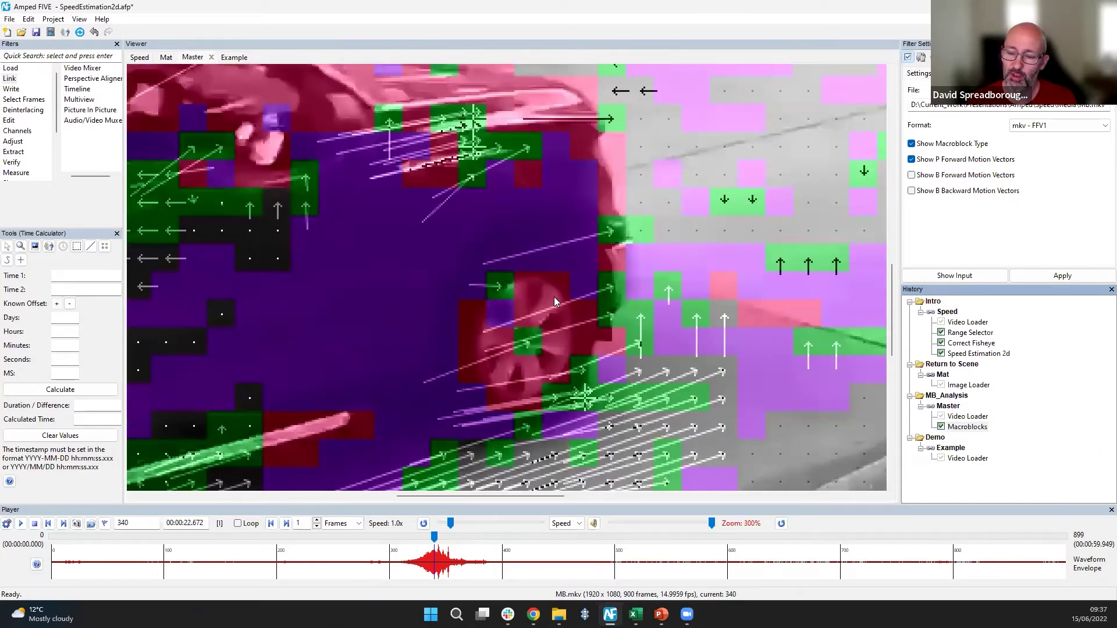
Step: Leave the motion vector close-up and display the loaded video of the Demo Example chain
{"action": "scroll", "coordinate": [617, 296], "scroll_direction": "down", "scroll_amount": 2}
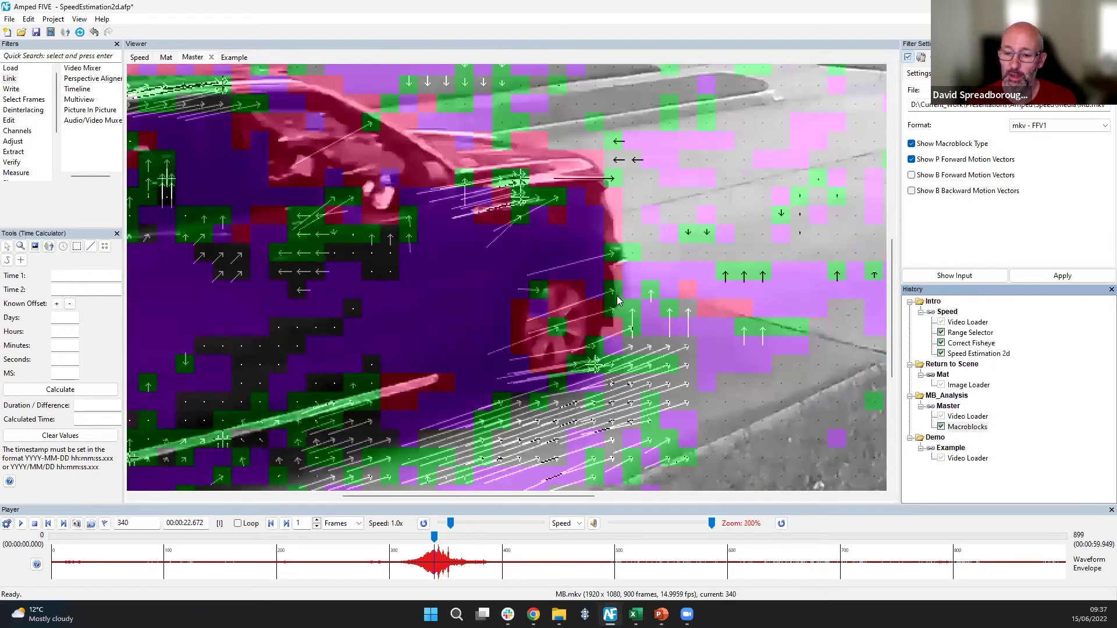
{"action": "scroll", "coordinate": [559, 354], "scroll_direction": "down", "scroll_amount": 1}
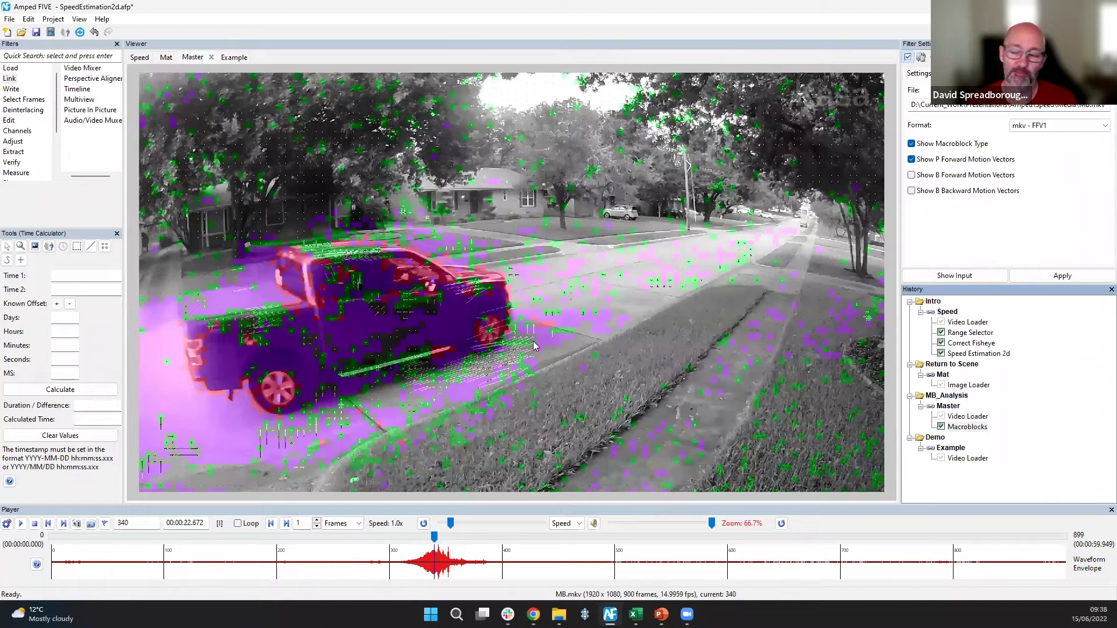
{"action": "left_click", "coordinate": [968, 459]}
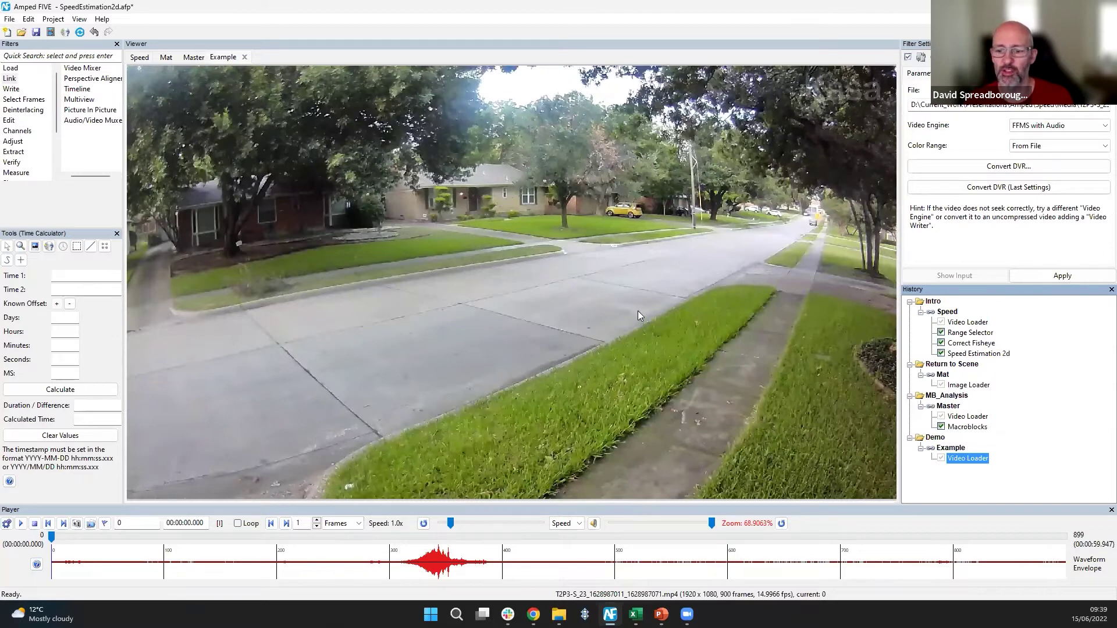
{"action": "scroll", "coordinate": [638, 312], "scroll_direction": "down", "scroll_amount": 1}
{"action": "scroll", "coordinate": [638, 314], "scroll_direction": "up", "scroll_amount": 1}
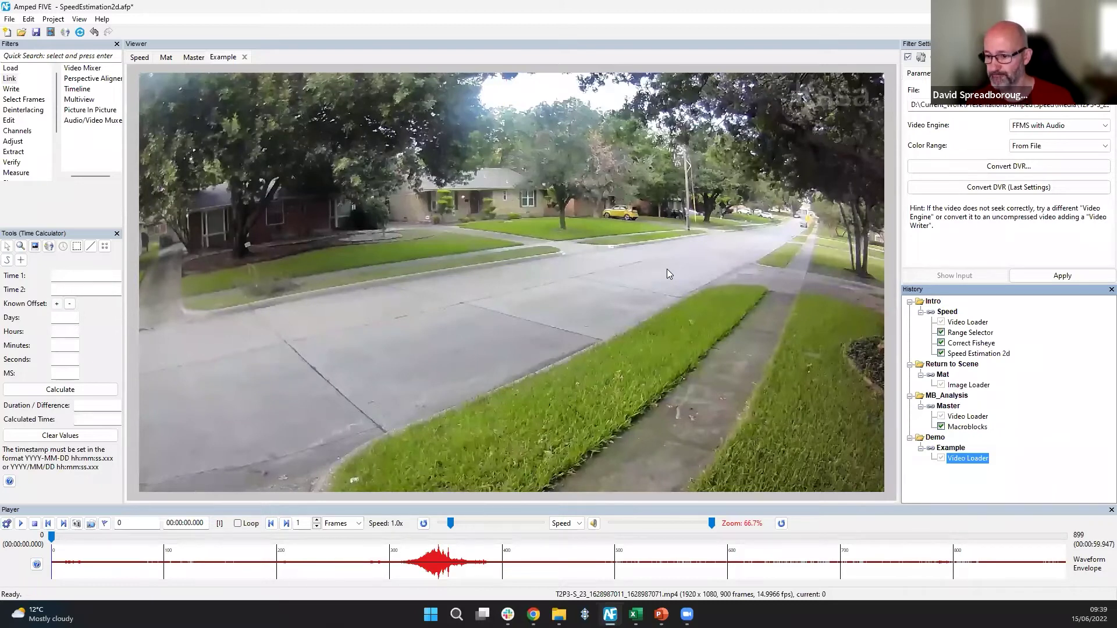
{"action": "left_click", "coordinate": [970, 460]}
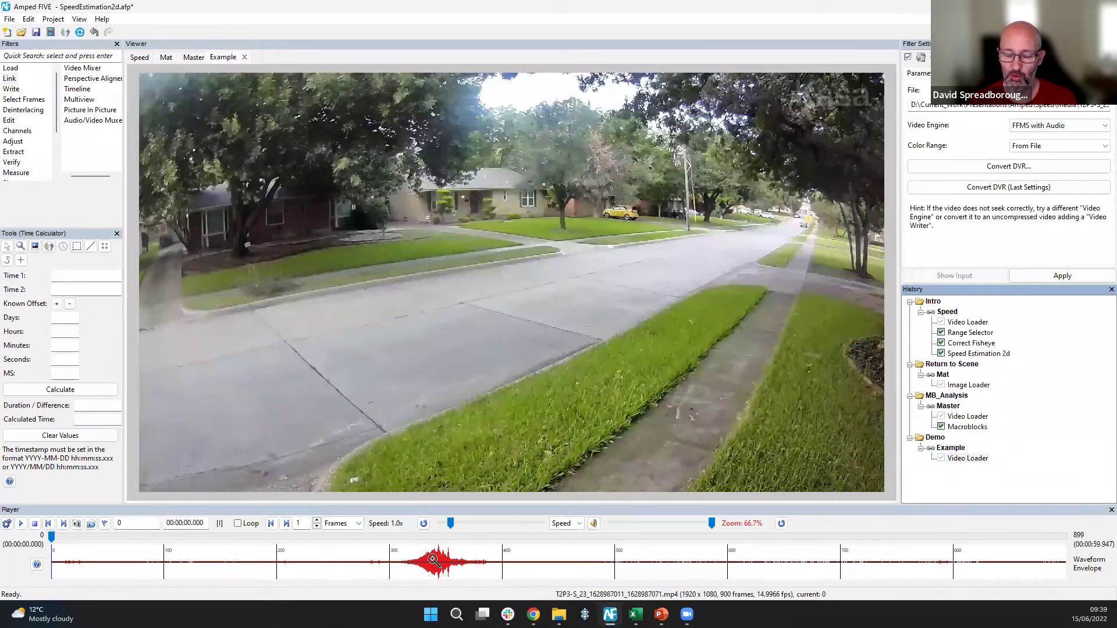
Step: Play the Example video from frame 313 and pause at frame 346 with the truck in the road
{"action": "left_click", "coordinate": [404, 565]}
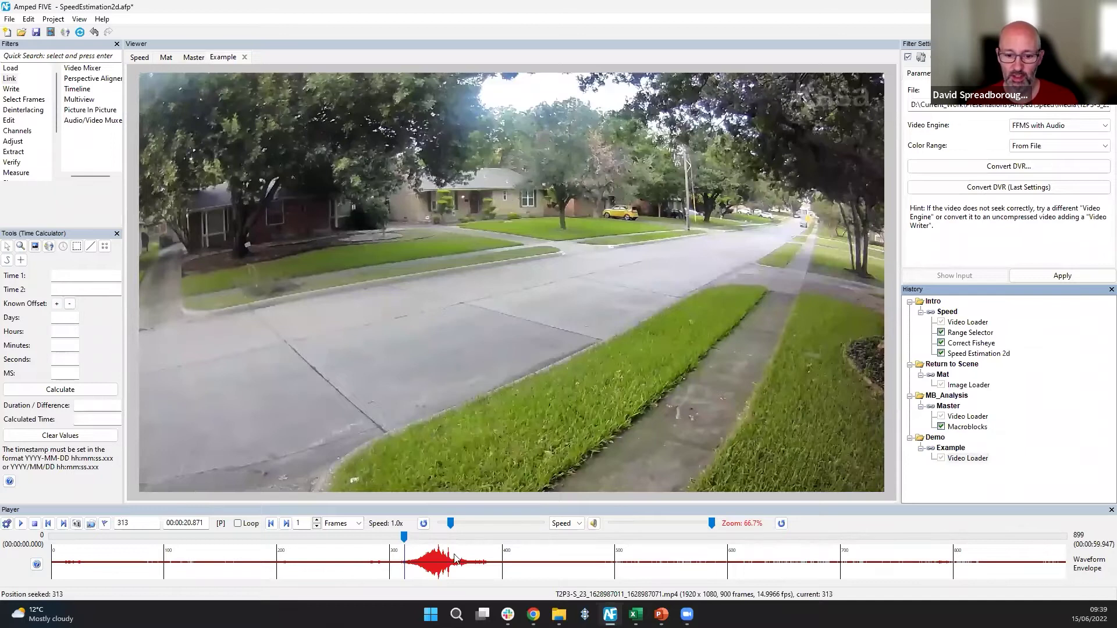
{"action": "key", "text": "space"}
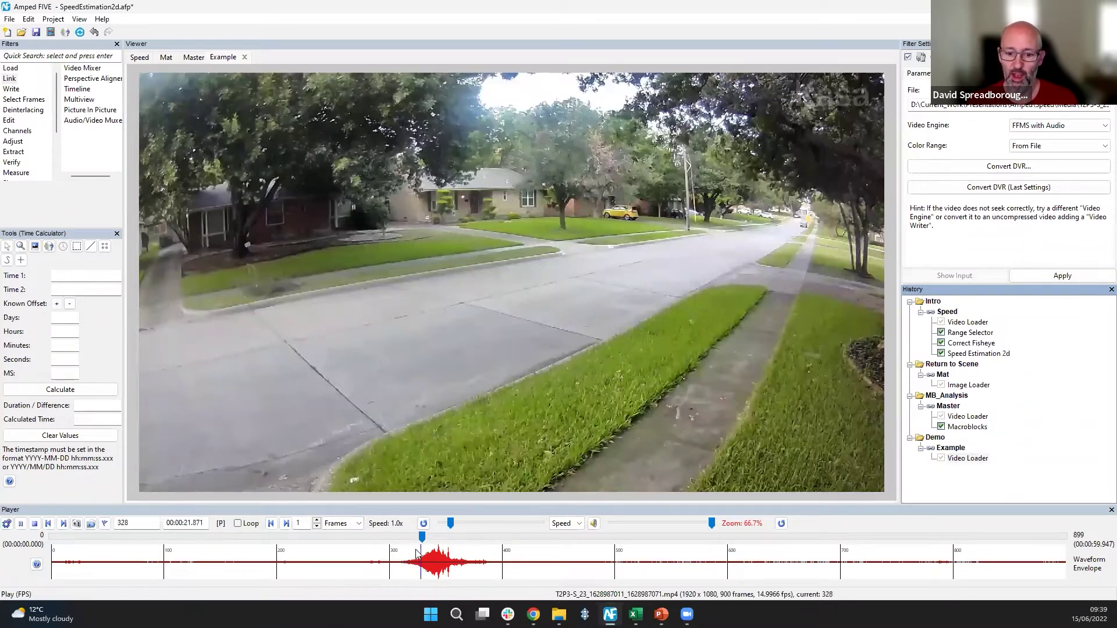
{"action": "key", "text": "space"}
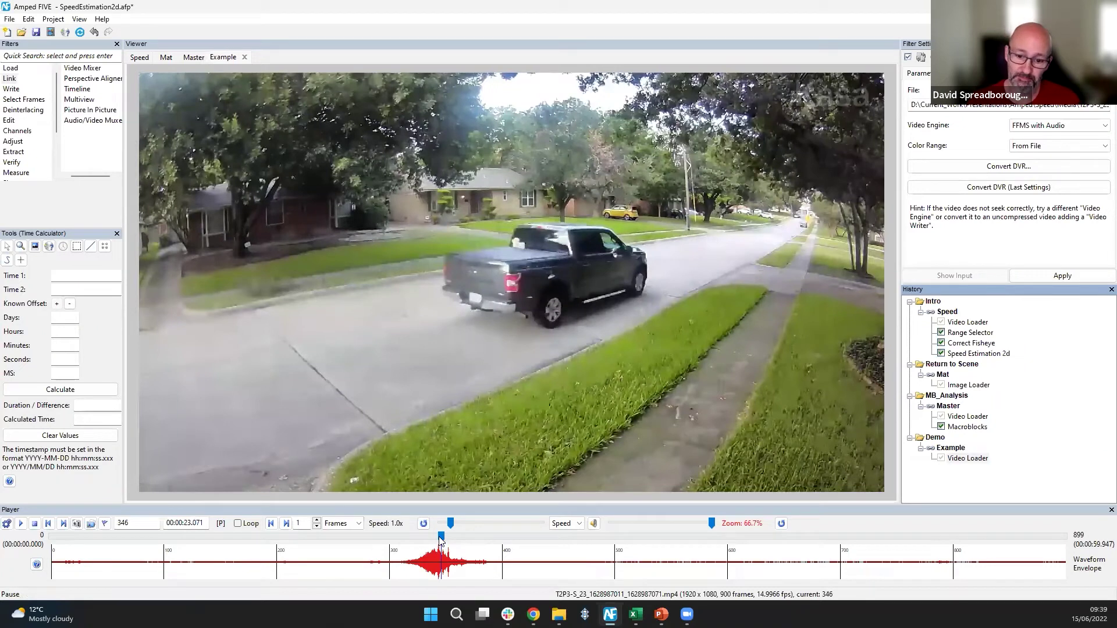
Step: Go back to before the truck's passage and step through single frames, ending on frame 327 as the start of the range
{"action": "left_click", "coordinate": [401, 541]}
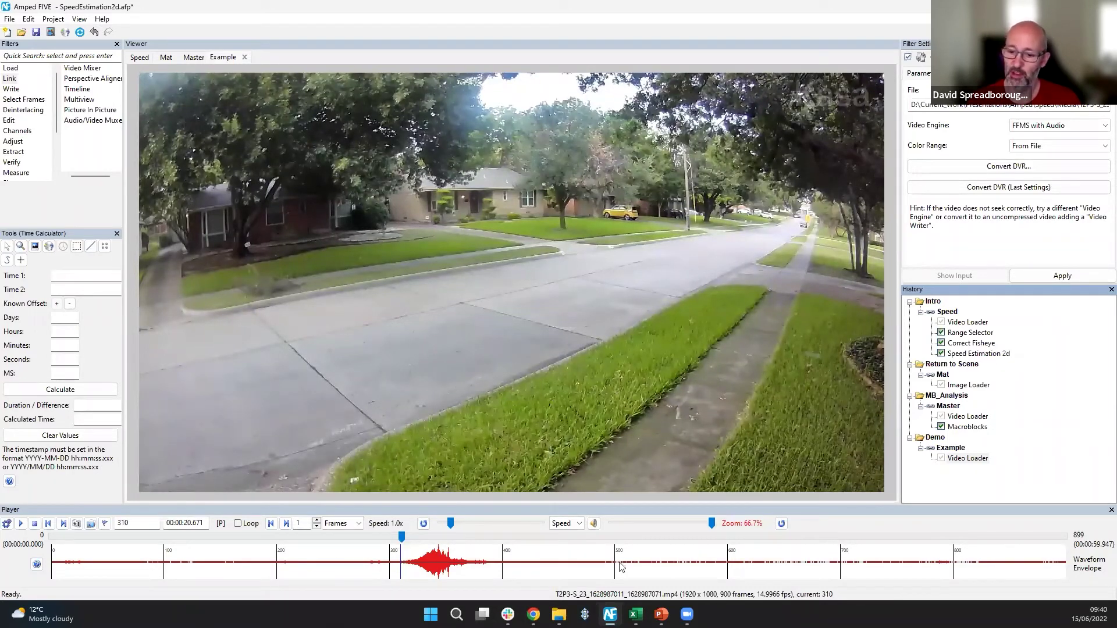
{"action": "left_click", "coordinate": [406, 538]}
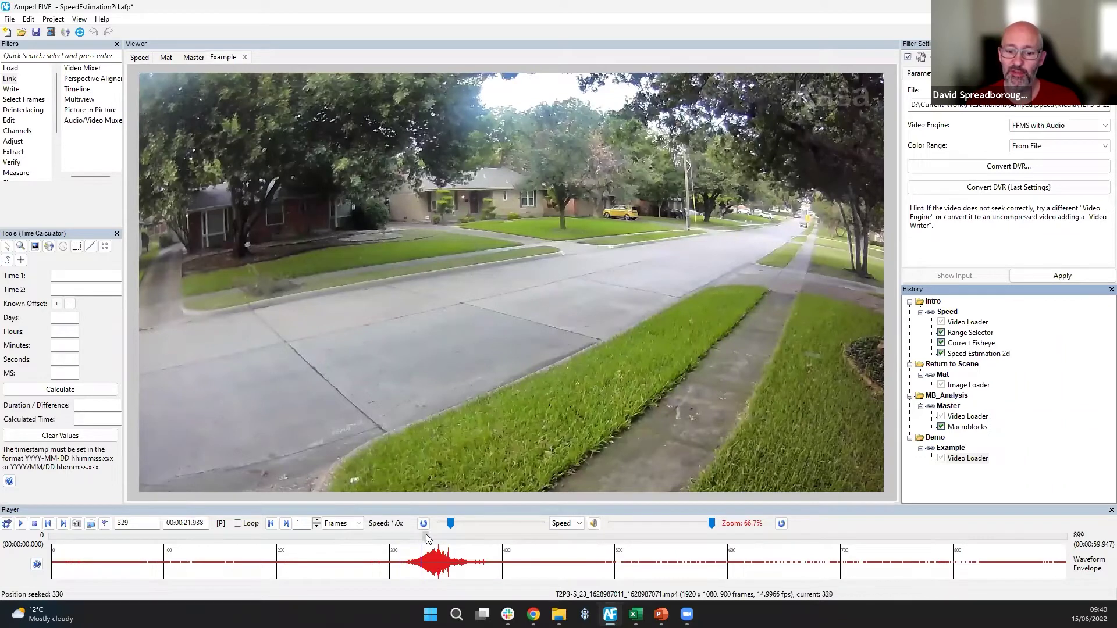
{"action": "left_click", "coordinate": [413, 541]}
{"action": "mouse_move", "coordinate": [413, 542]}
{"action": "left_mouse_down"}
{"action": "mouse_move", "coordinate": [460, 537]}
{"action": "mouse_move", "coordinate": [413, 547]}
{"action": "left_mouse_up"}
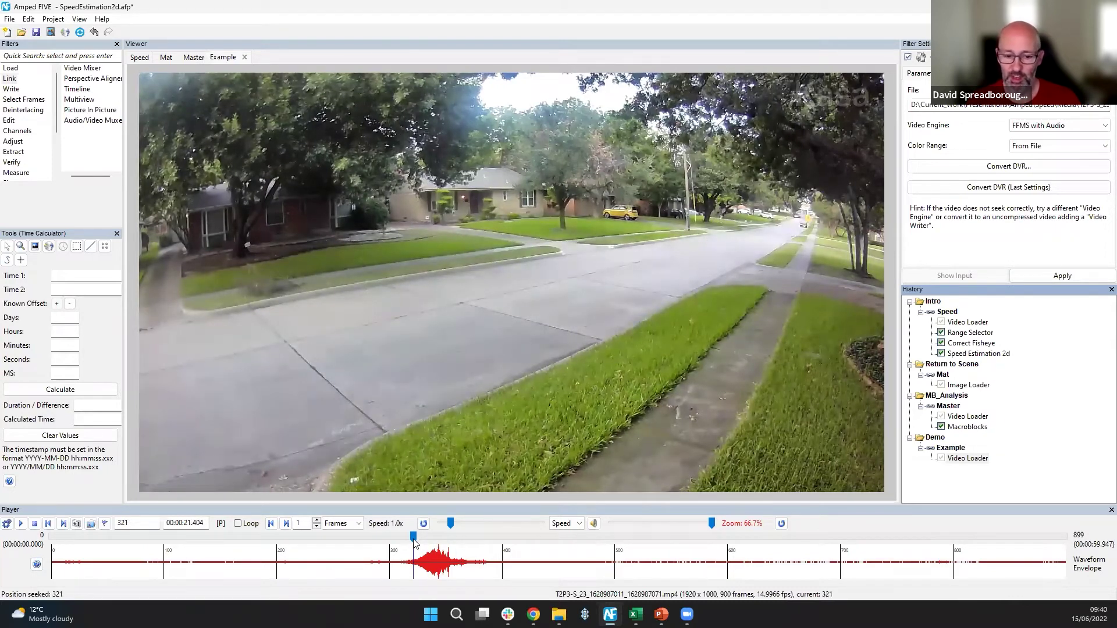
{"action": "key", "text": "Right"}
{"action": "key", "text": "Right"}
{"action": "key", "text": "Right"}
{"action": "key", "text": "Right"}
{"action": "key", "text": "Right"}
{"action": "key", "text": "Right"}
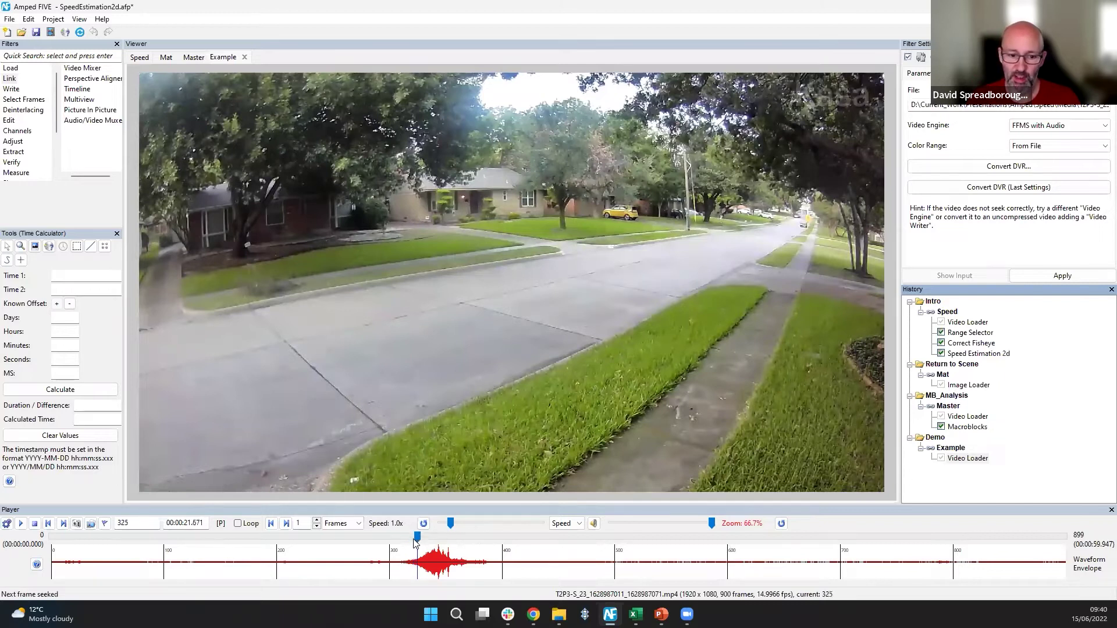
{"action": "key", "text": "Right"}
{"action": "key", "text": "Right"}
{"action": "key", "text": "Right"}
{"action": "key", "text": "Right"}
{"action": "key", "text": "Right"}
{"action": "key", "text": "Right"}
{"action": "key", "text": "Right"}
{"action": "key", "text": "Left"}
{"action": "key", "text": "Left"}
{"action": "key", "text": "Left"}
{"action": "key", "text": "Left"}
{"action": "key", "text": "Left"}
{"action": "key", "text": "Left"}
{"action": "key", "text": "Left"}
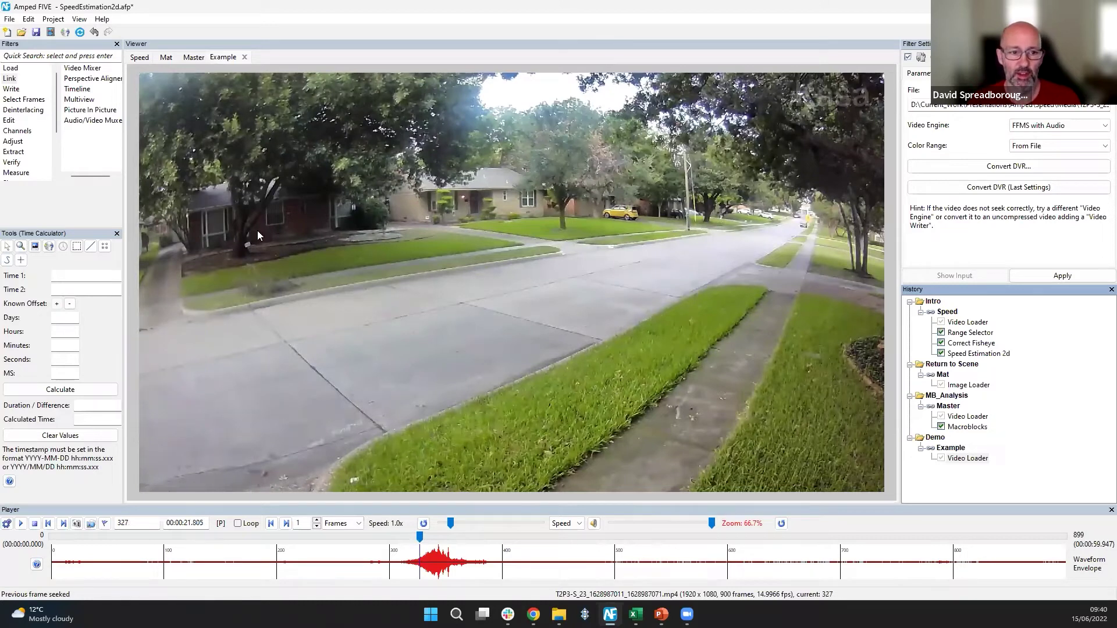
Step: Add a Range Selector filter to the Example chain
{"action": "left_click", "coordinate": [13, 70]}
{"action": "key", "text": "Down"}
{"action": "key", "text": "Down"}
{"action": "left_click", "coordinate": [28, 100]}
{"action": "left_click", "coordinate": [87, 89]}
{"action": "double_click", "coordinate": [83, 79]}
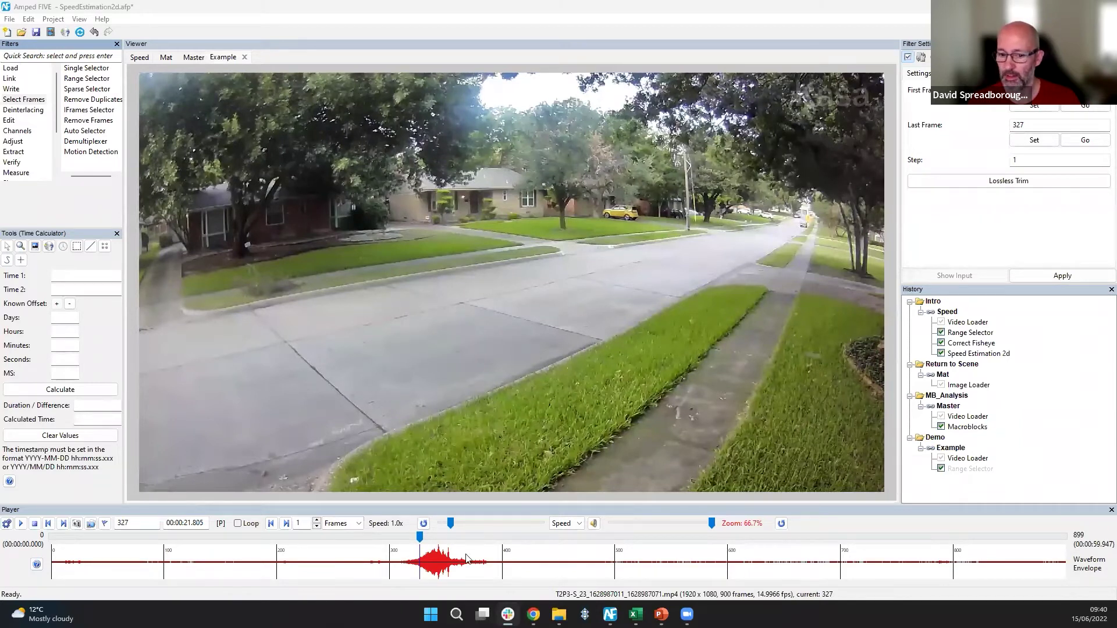
Step: Set the Range Selector's last frame to 357, apply it and play the selected range
{"action": "left_click_drag", "start_coordinate": [419, 538], "coordinate": [452, 535]}
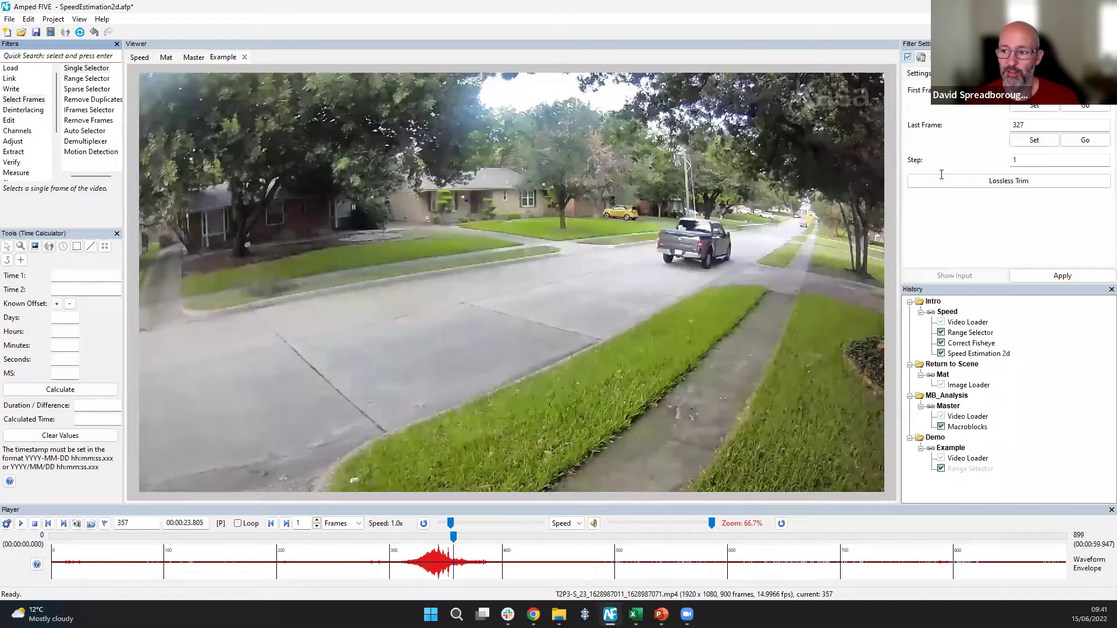
{"action": "left_click", "coordinate": [1039, 145]}
{"action": "left_click", "coordinate": [1041, 277]}
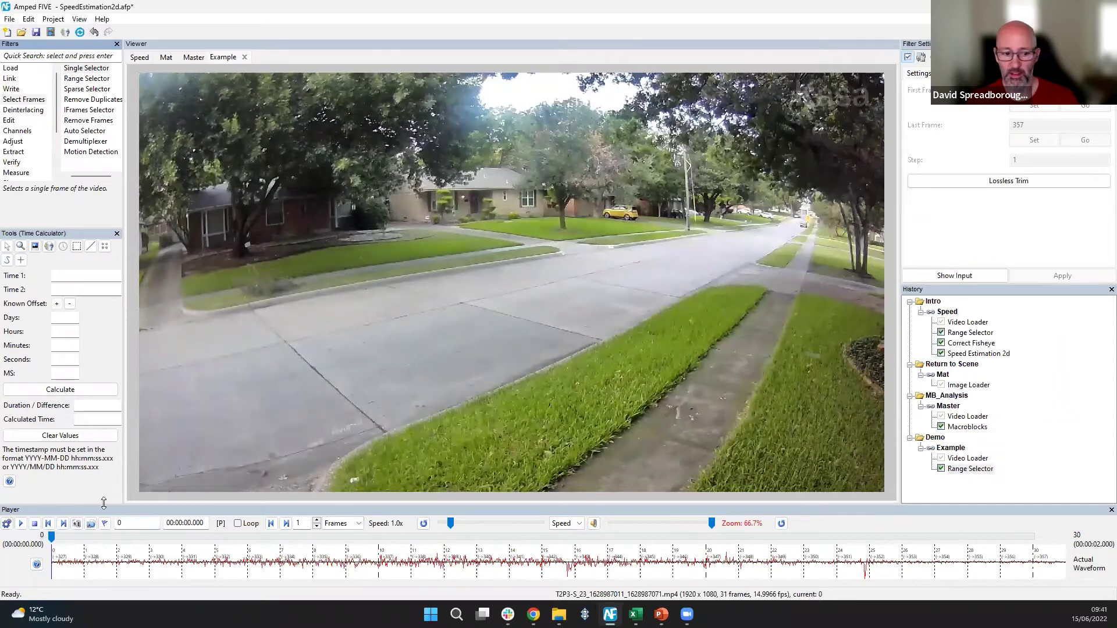
{"action": "left_click", "coordinate": [21, 524]}
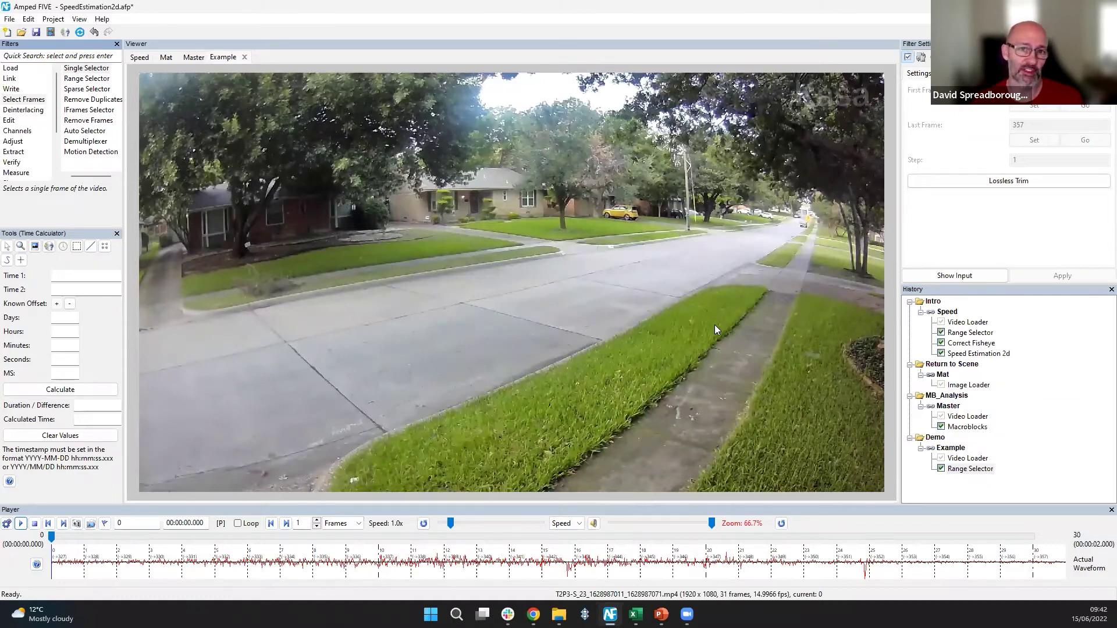
Step: Add the Correct Fisheye filter after the Range Selector and toggle it to compare its output with the uncorrected image
{"action": "left_click", "coordinate": [16, 173]}
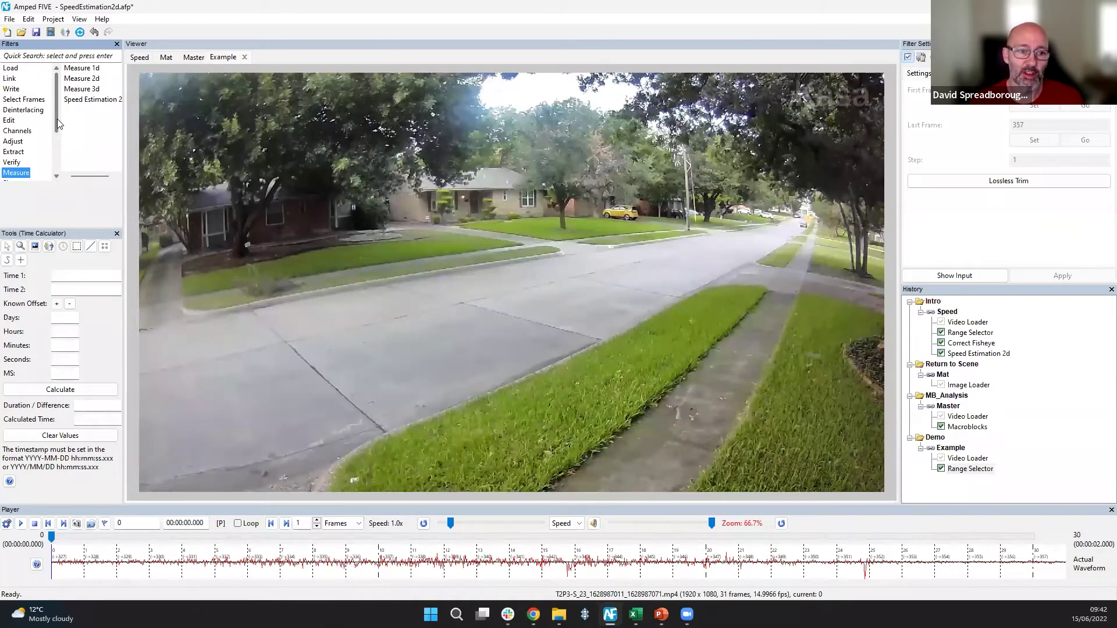
{"action": "left_click", "coordinate": [23, 110]}
{"action": "left_click", "coordinate": [11, 89]}
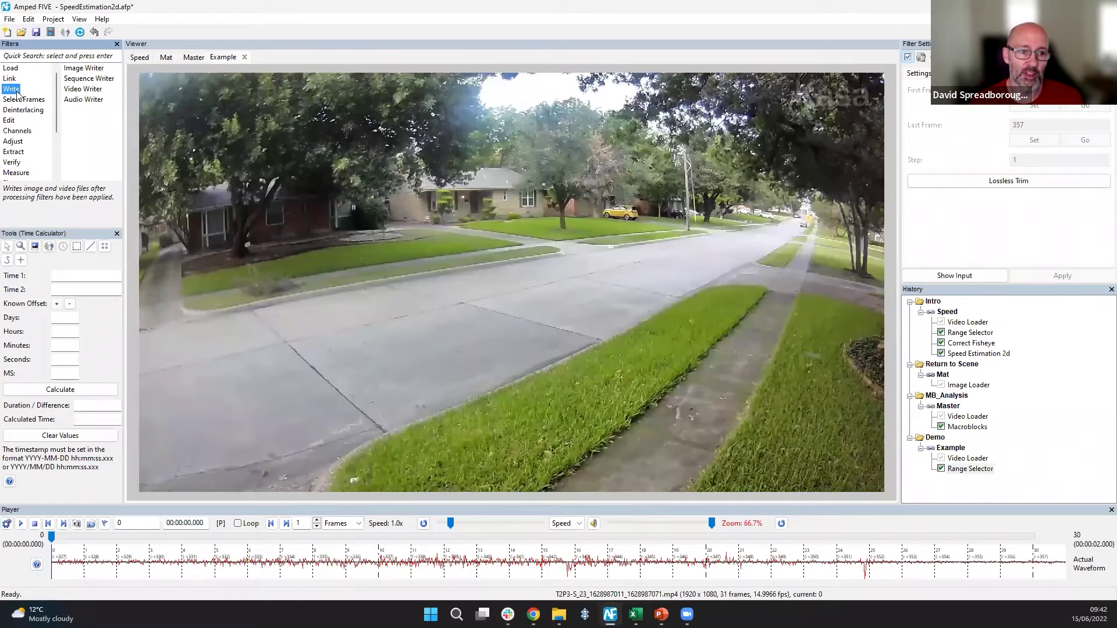
{"action": "left_click", "coordinate": [8, 121]}
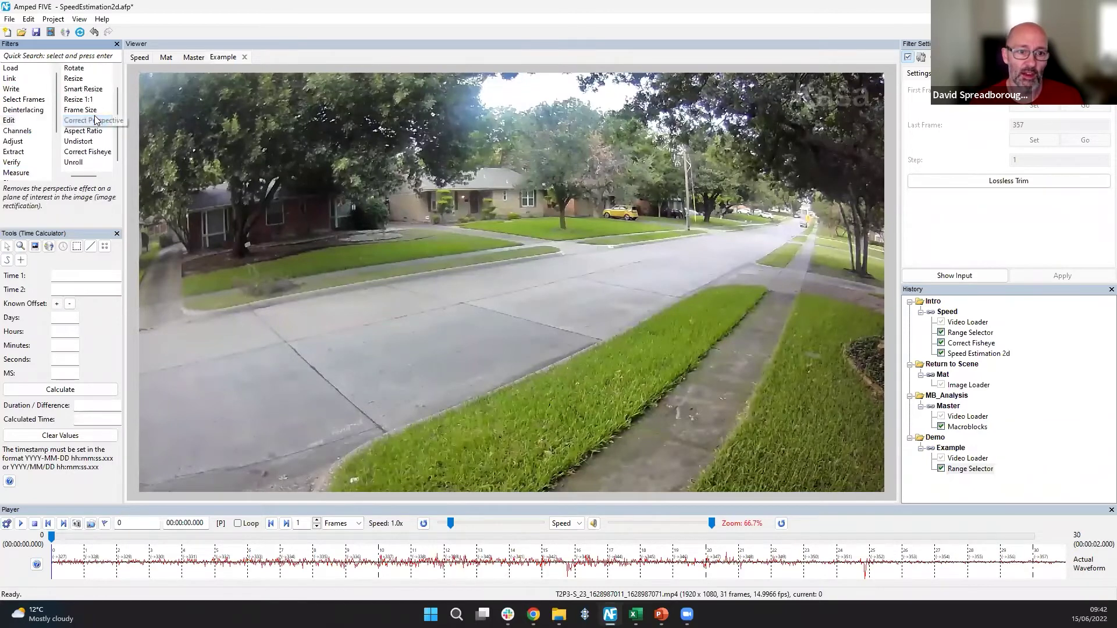
{"action": "double_click", "coordinate": [100, 153]}
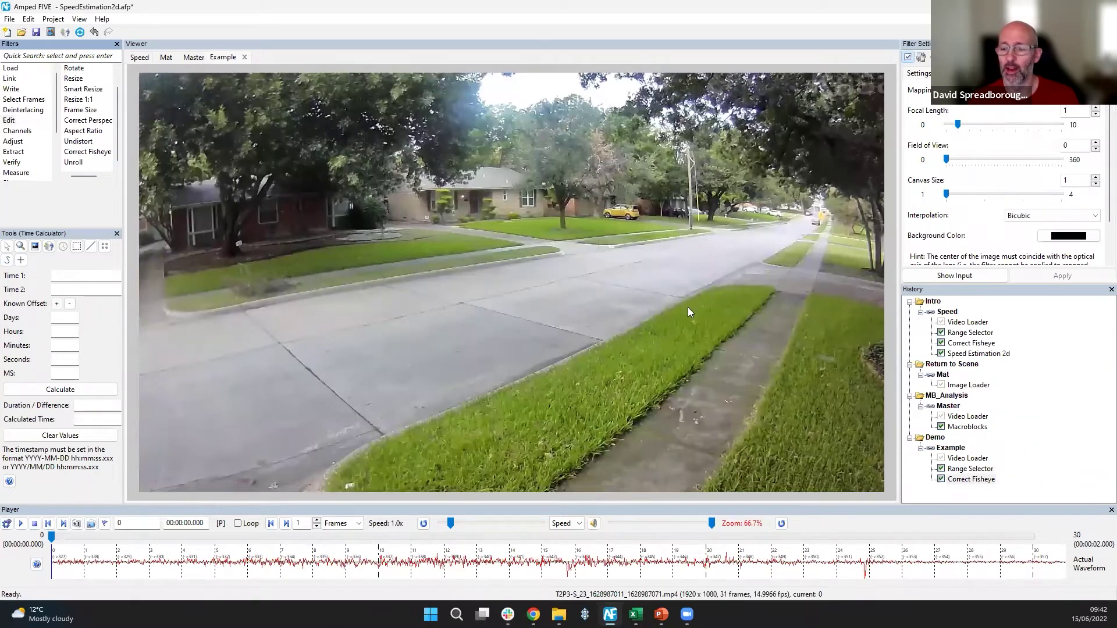
{"action": "left_click", "coordinate": [940, 480]}
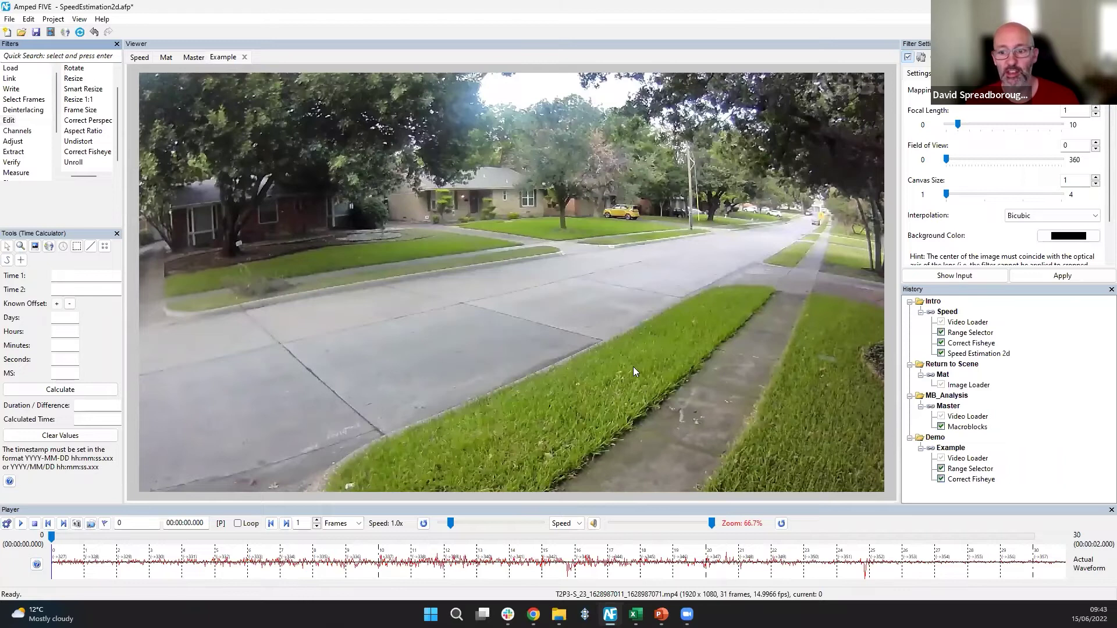
Step: Mark line 1 for the fisheye correction with three Curve points along the far kerb, at about (289, 610), (631, 546) and (1085, 472)
{"action": "left_click", "coordinate": [7, 260]}
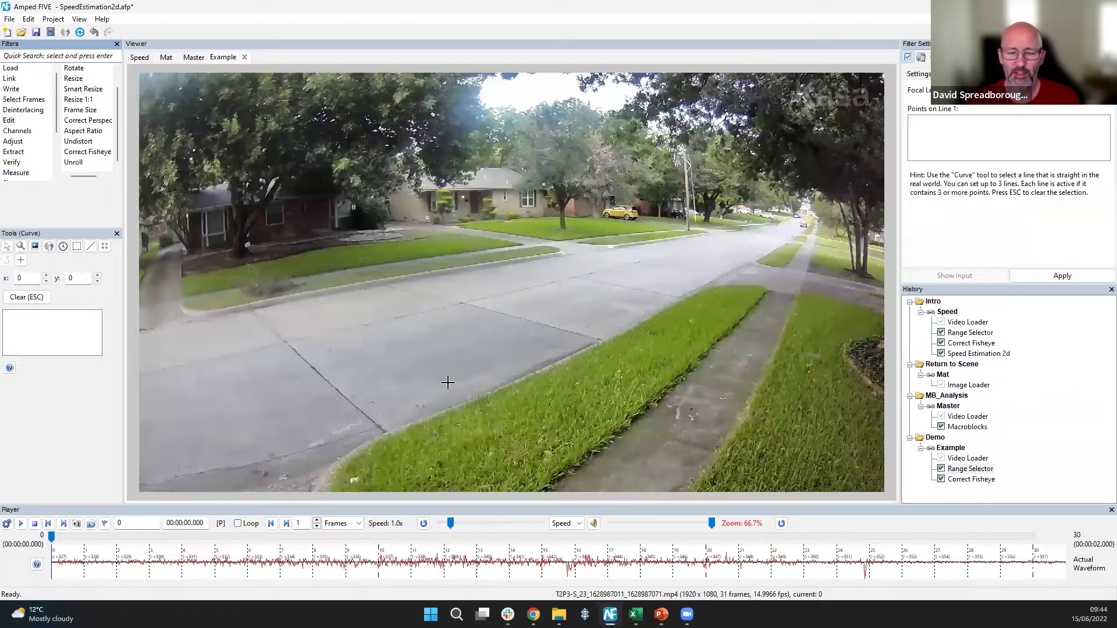
{"action": "scroll", "coordinate": [269, 342], "scroll_direction": "up", "scroll_amount": 1}
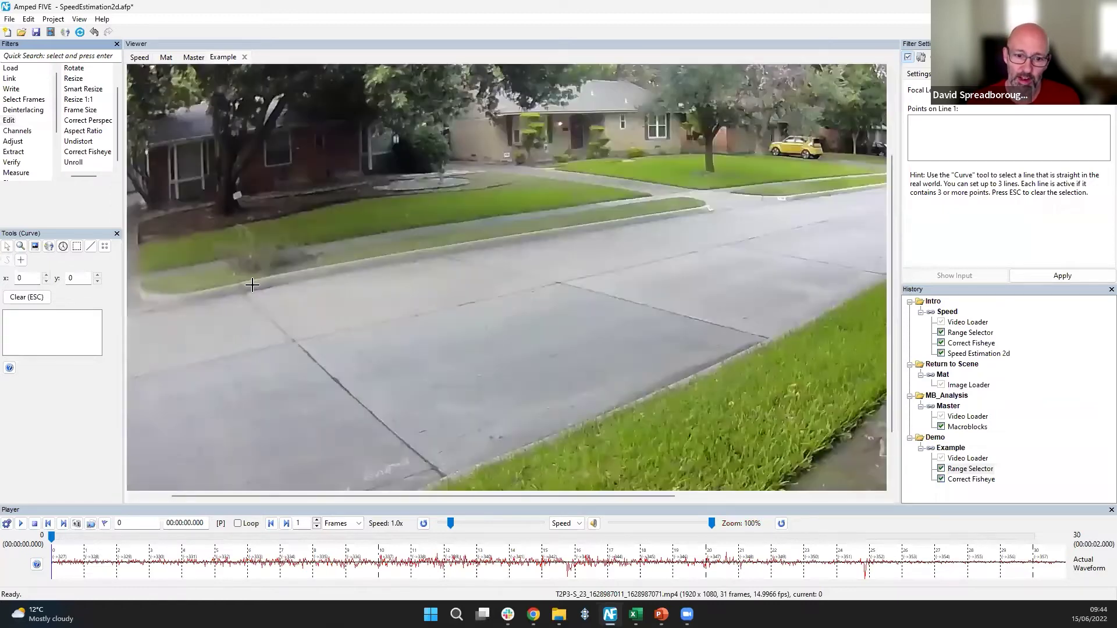
{"action": "scroll", "coordinate": [252, 285], "scroll_direction": "up", "scroll_amount": 1}
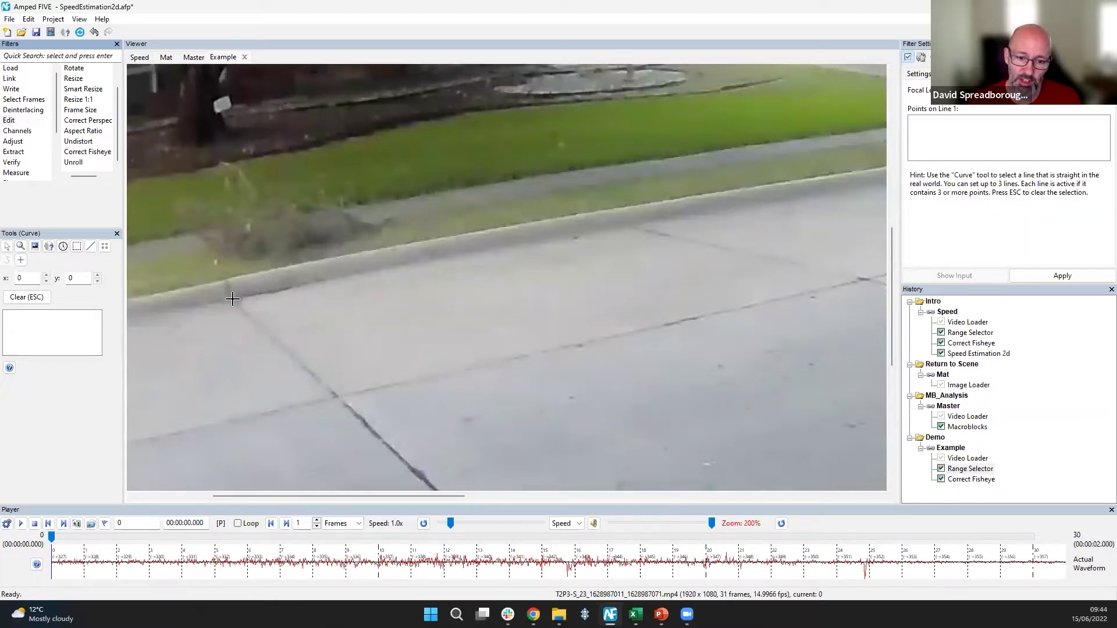
{"action": "left_click", "coordinate": [232, 300]}
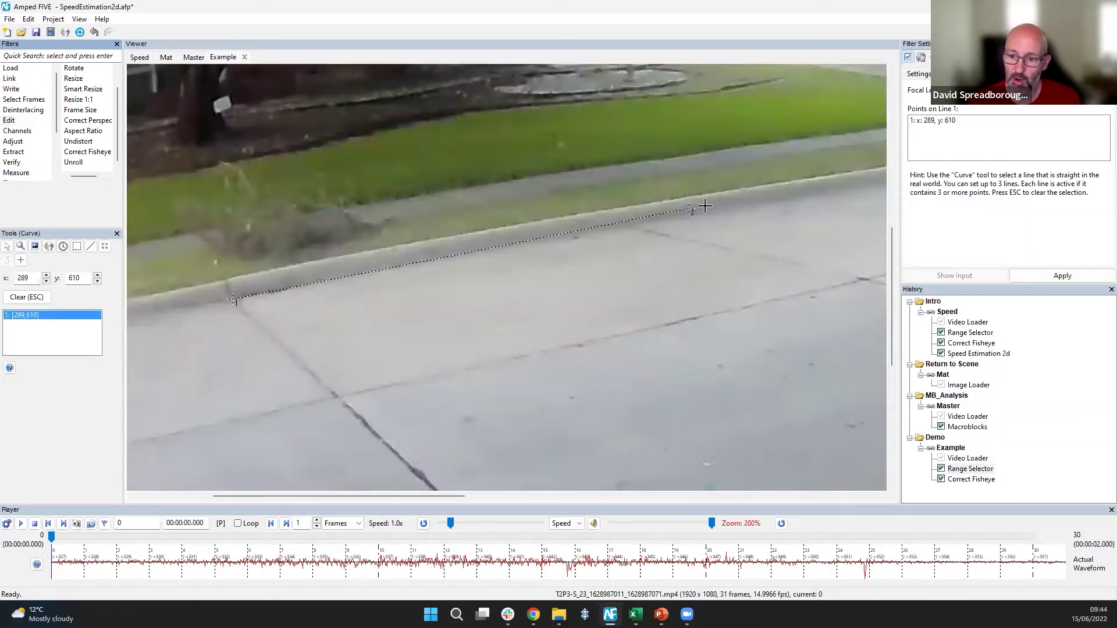
{"action": "scroll", "coordinate": [702, 206], "scroll_direction": "up", "scroll_amount": 1}
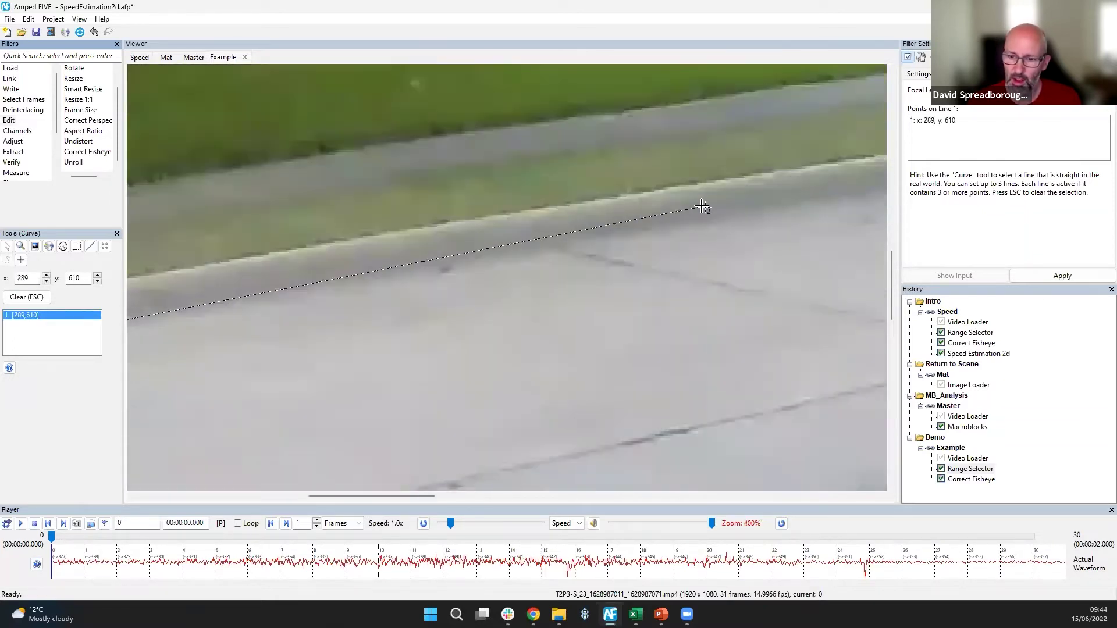
{"action": "left_click", "coordinate": [556, 244]}
{"action": "scroll", "coordinate": [757, 230], "scroll_direction": "down", "scroll_amount": 2}
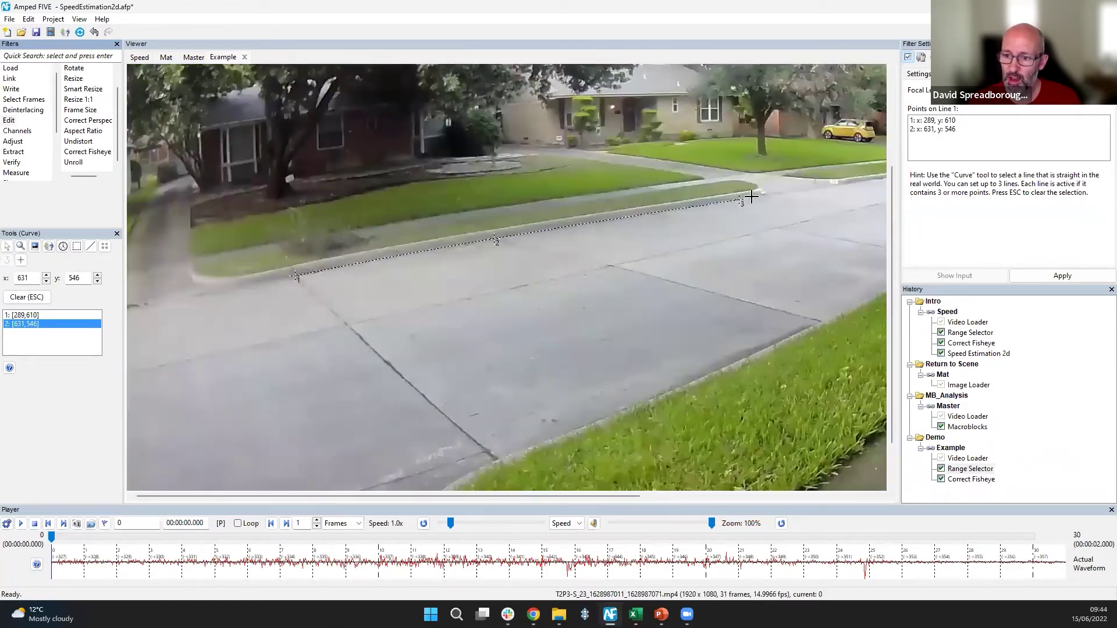
{"action": "scroll", "coordinate": [772, 194], "scroll_direction": "up", "scroll_amount": 2}
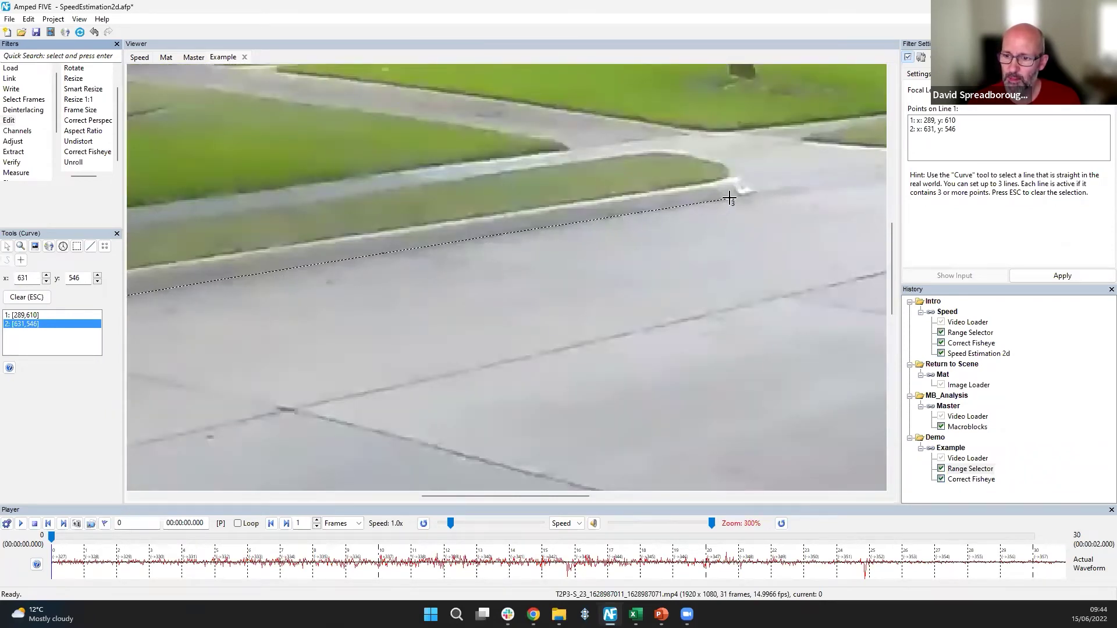
{"action": "left_click", "coordinate": [729, 198]}
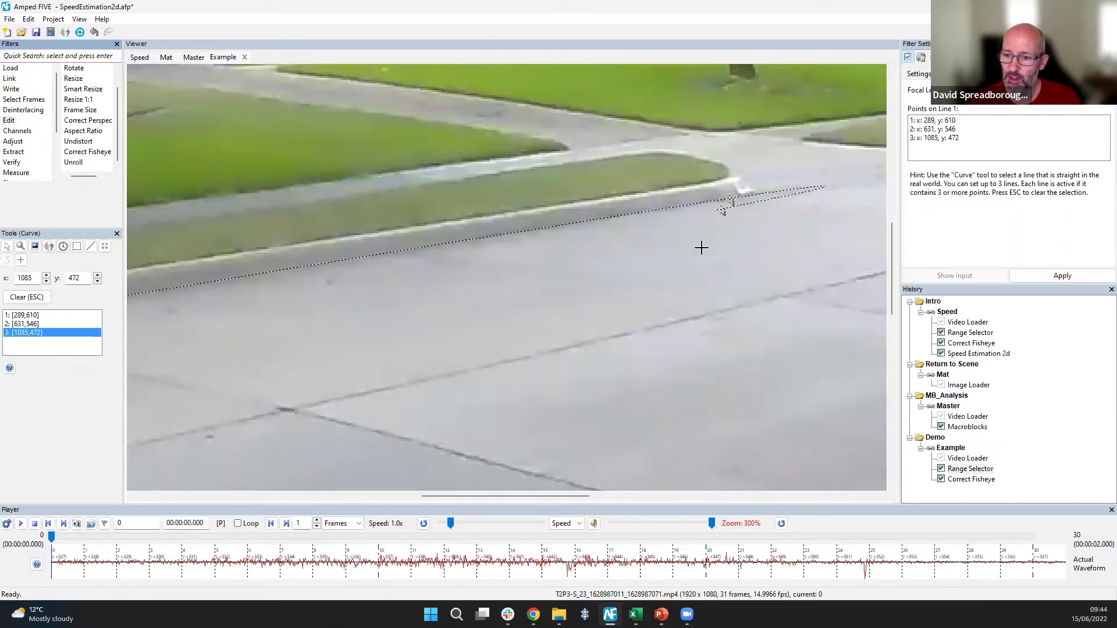
{"action": "scroll", "coordinate": [542, 320], "scroll_direction": "down", "scroll_amount": 4}
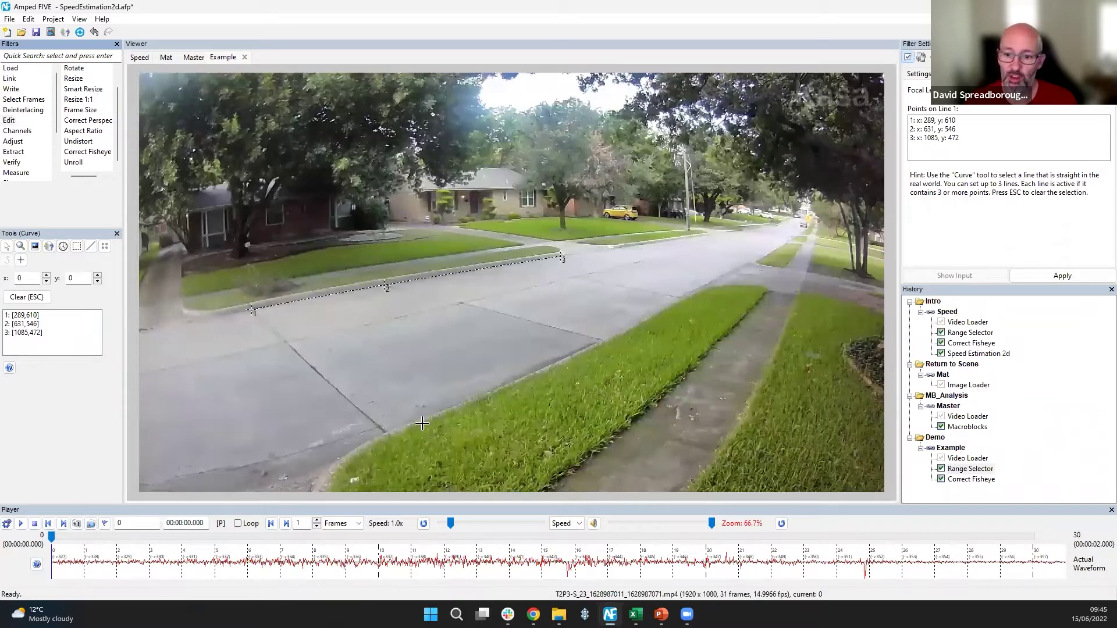
{"action": "scroll", "coordinate": [556, 313], "scroll_direction": "down", "scroll_amount": 1}
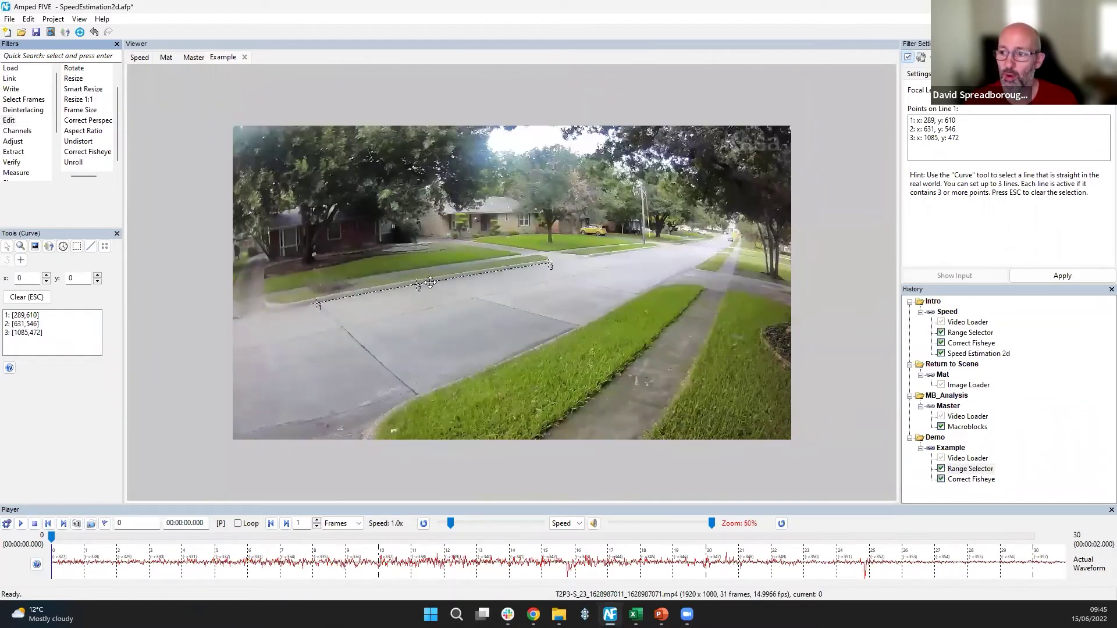
Step: Start a second straight line for the fisheye correction with a Curve point at about (1697, 571) on the footpath's outer grass edge
{"action": "key", "text": "Escape"}
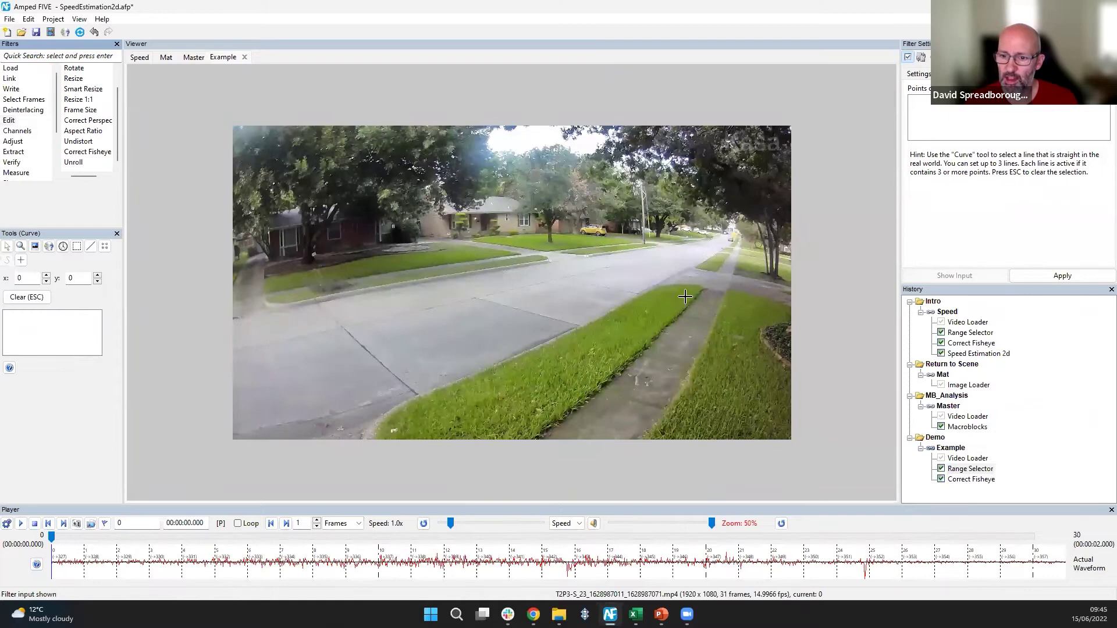
{"action": "scroll", "coordinate": [639, 309], "scroll_direction": "up", "scroll_amount": 2}
{"action": "scroll", "coordinate": [638, 310], "scroll_direction": "up", "scroll_amount": 2}
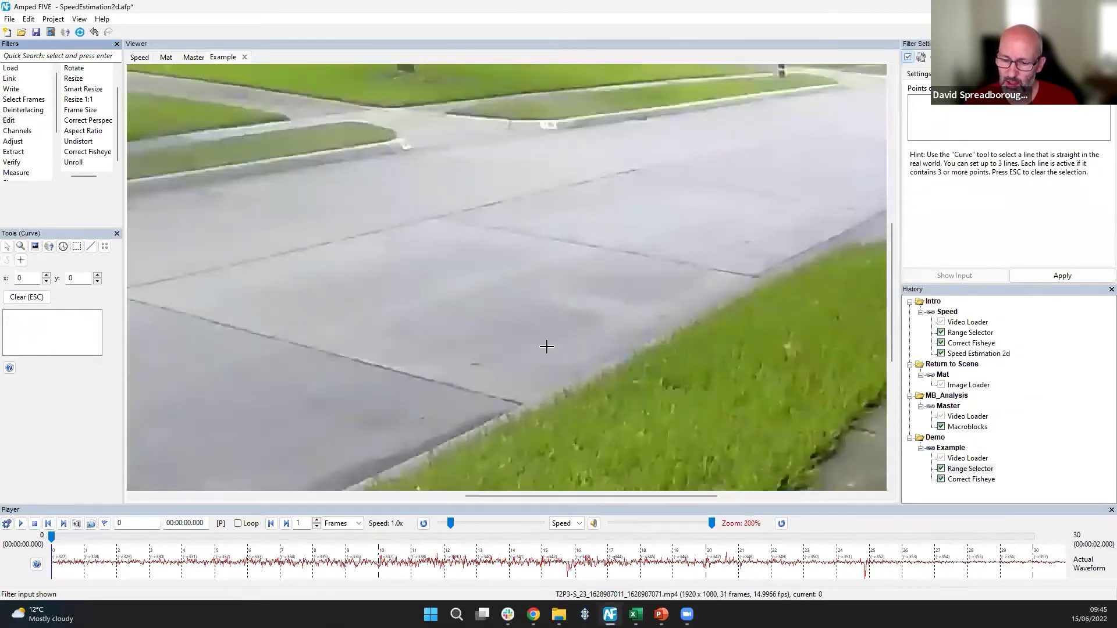
{"action": "scroll", "coordinate": [561, 367], "scroll_direction": "down", "scroll_amount": 2}
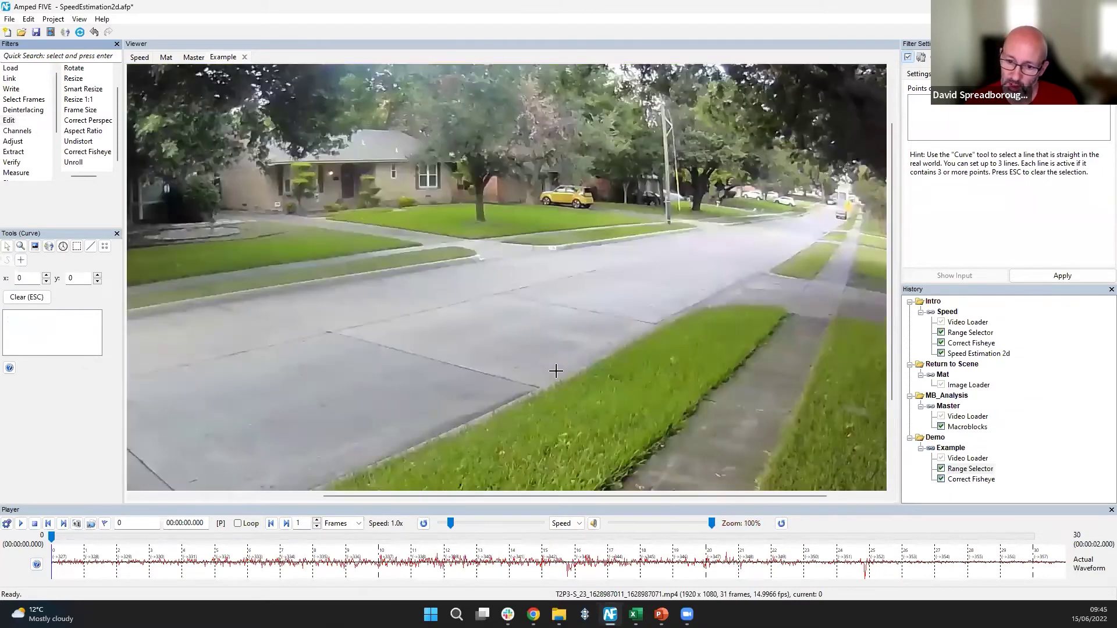
{"action": "scroll", "coordinate": [603, 329], "scroll_direction": "up", "scroll_amount": 3}
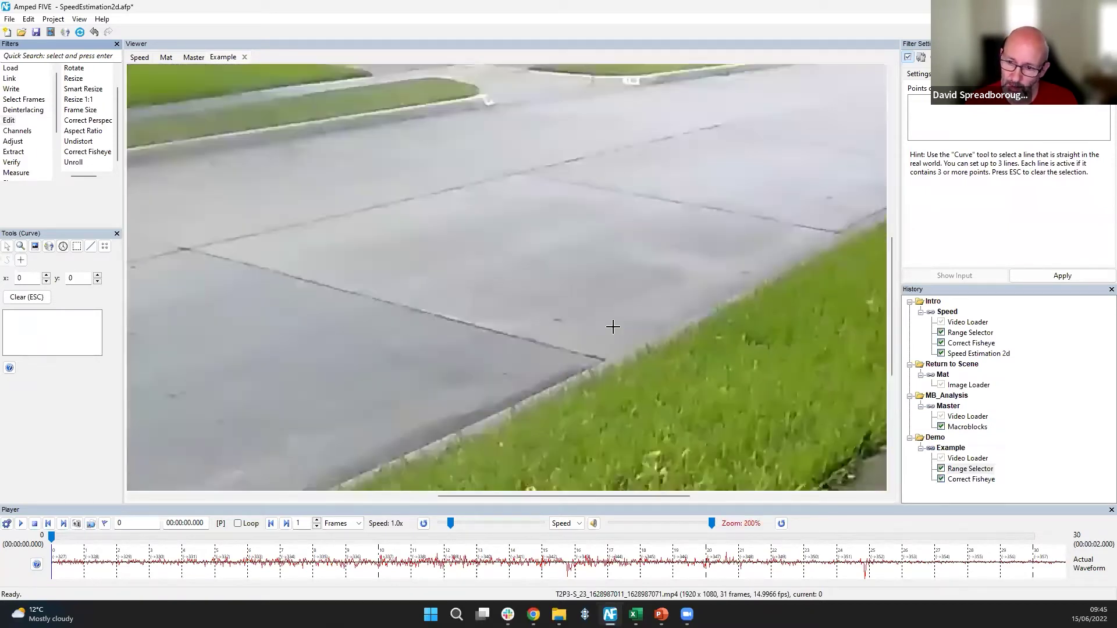
{"action": "scroll", "coordinate": [674, 311], "scroll_direction": "down", "scroll_amount": 1}
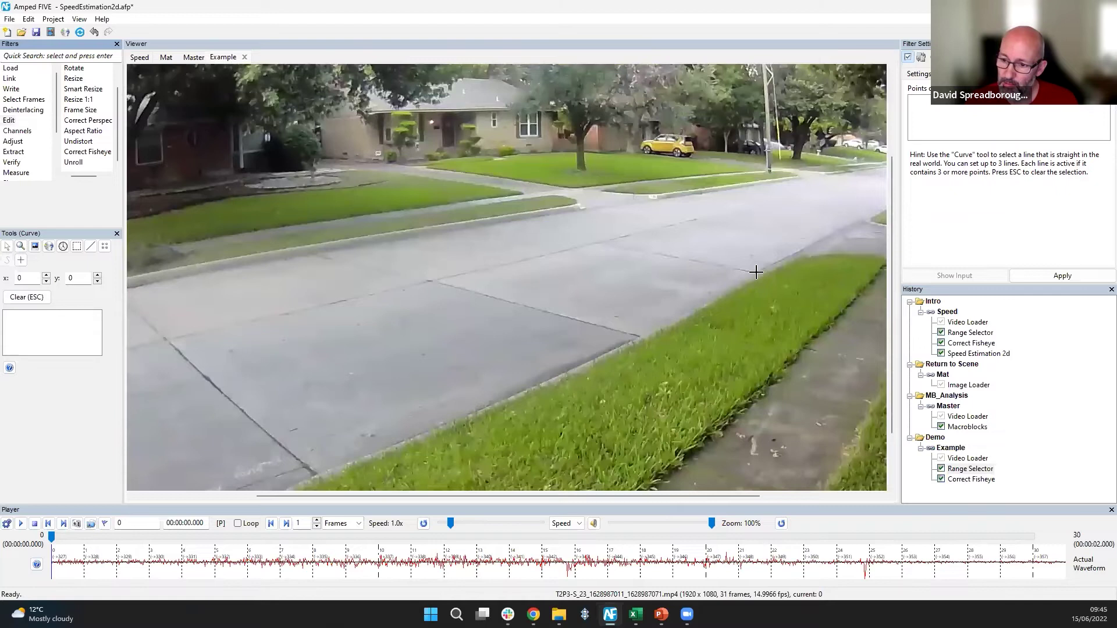
{"action": "scroll", "coordinate": [756, 272], "scroll_direction": "down", "scroll_amount": 1}
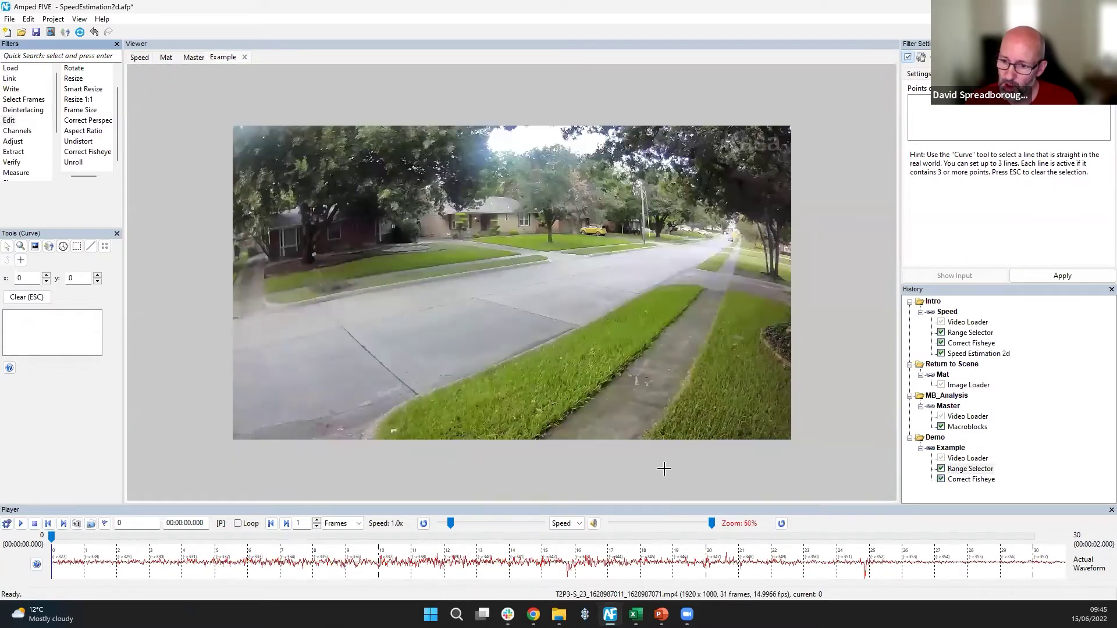
{"action": "scroll", "coordinate": [736, 336], "scroll_direction": "up", "scroll_amount": 3}
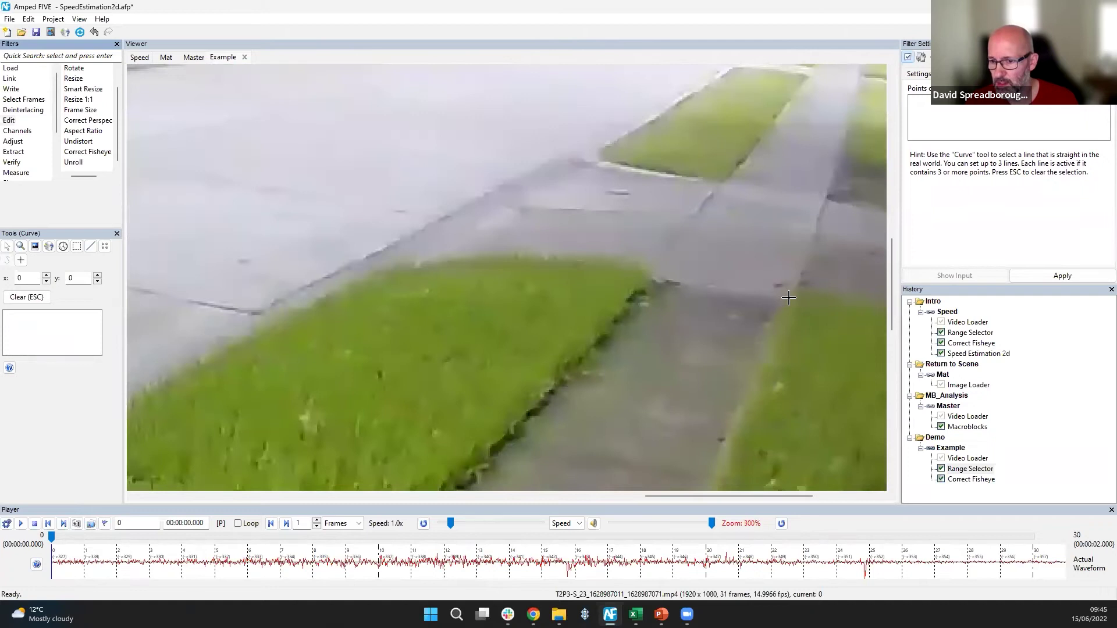
{"action": "left_click", "coordinate": [789, 300]}
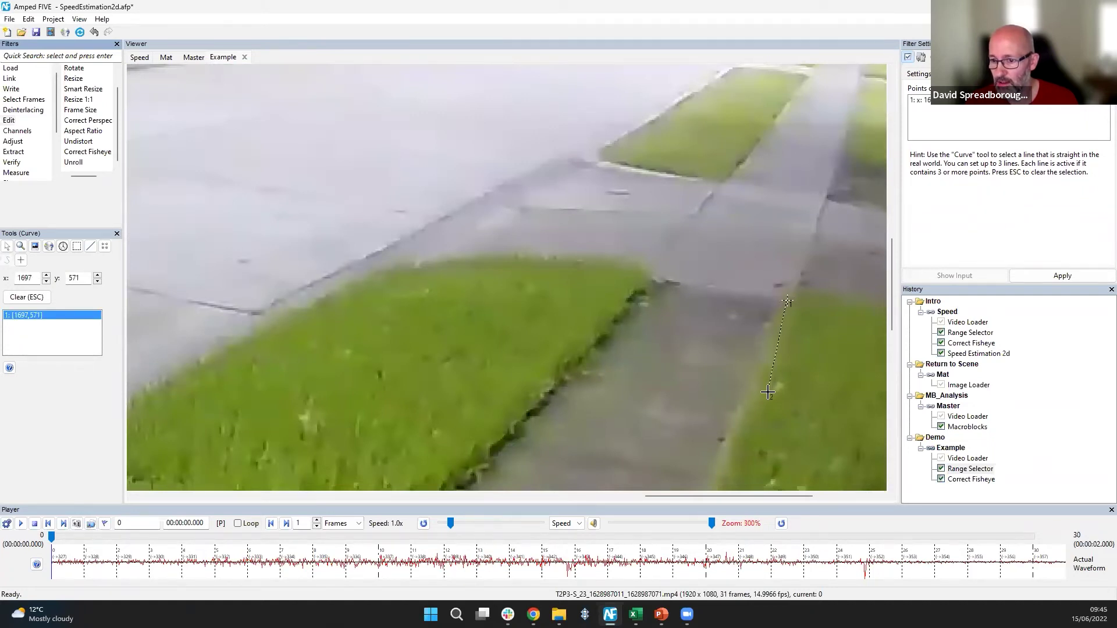
Step: Add Curve points at about (1627, 736) and (1499, 981) along the same footpath edge and apply the fisheye correction
{"action": "scroll", "coordinate": [769, 393], "scroll_direction": "down", "scroll_amount": 5}
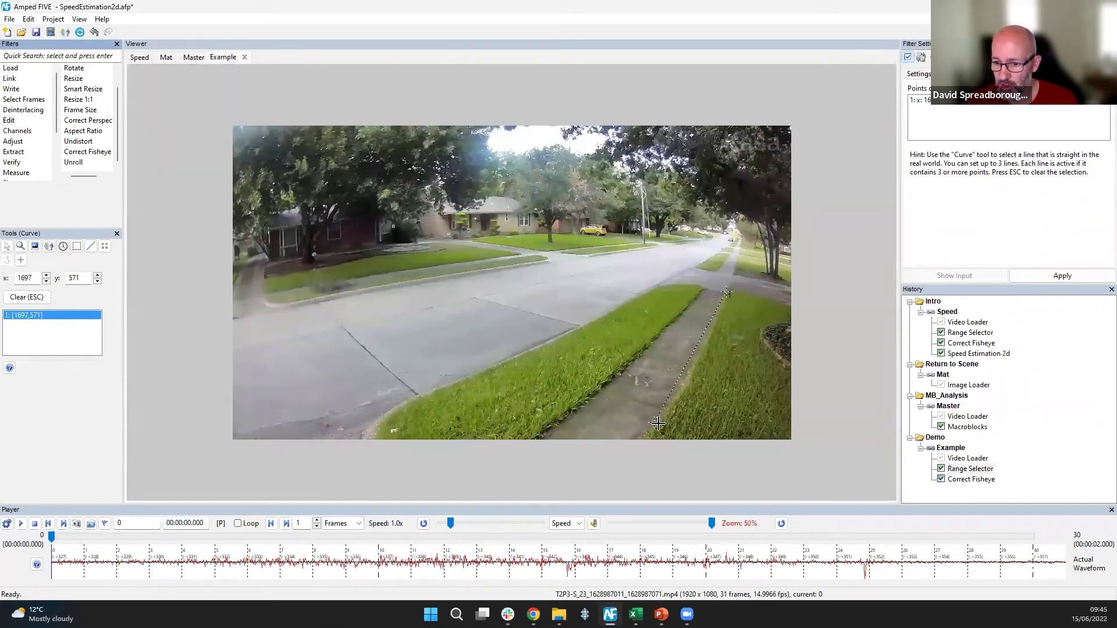
{"action": "scroll", "coordinate": [658, 425], "scroll_direction": "up", "scroll_amount": 4}
{"action": "scroll", "coordinate": [729, 462], "scroll_direction": "down", "scroll_amount": 3}
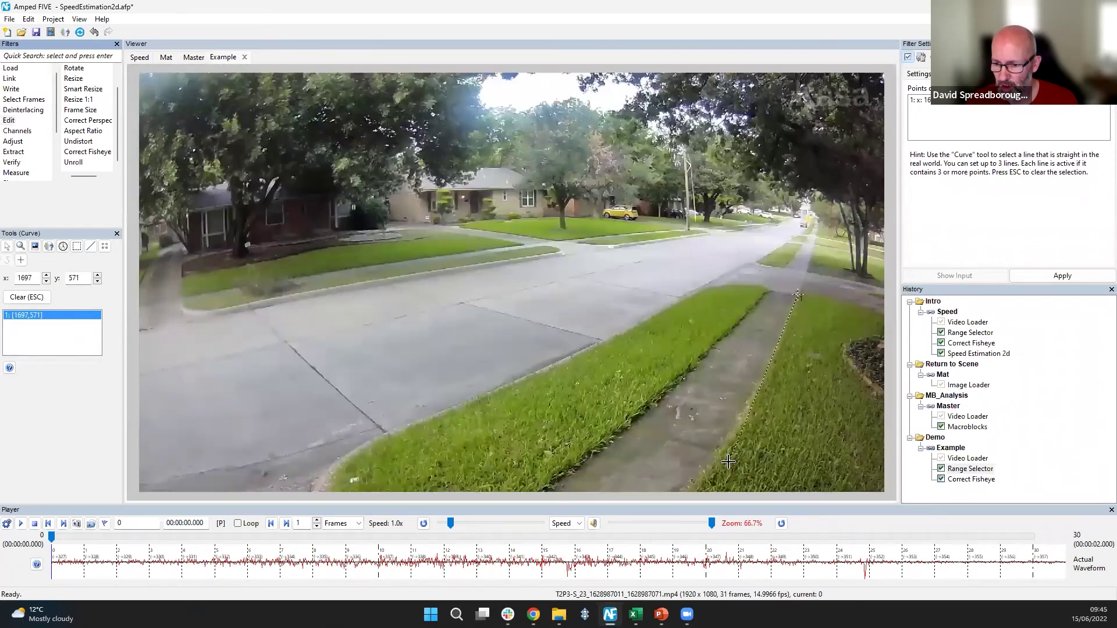
{"action": "scroll", "coordinate": [728, 463], "scroll_direction": "up", "scroll_amount": 3}
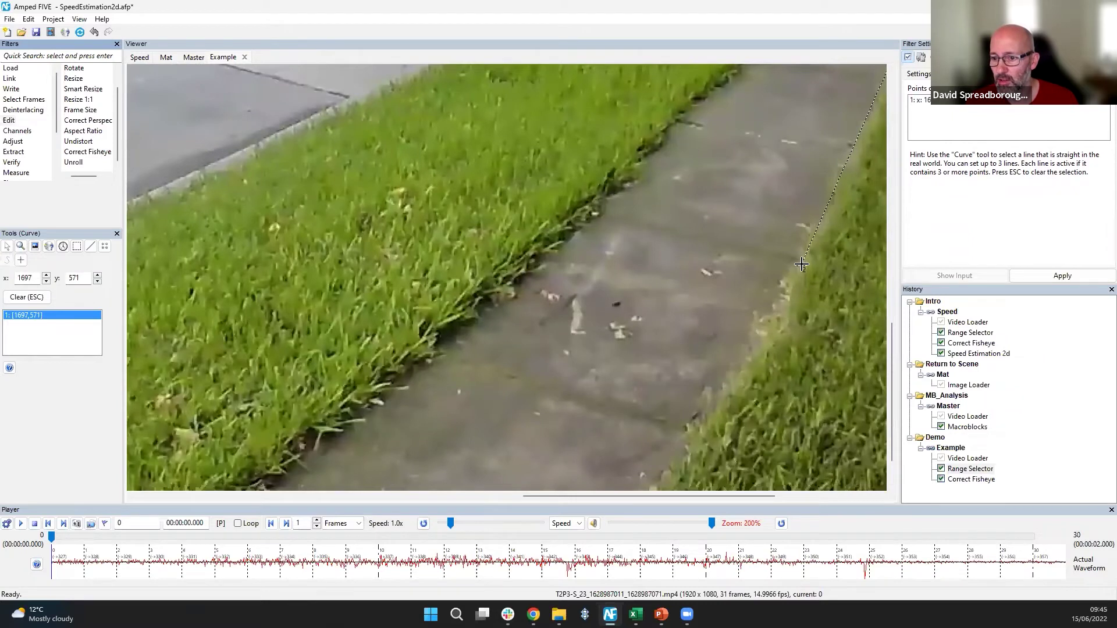
{"action": "left_click", "coordinate": [854, 153]}
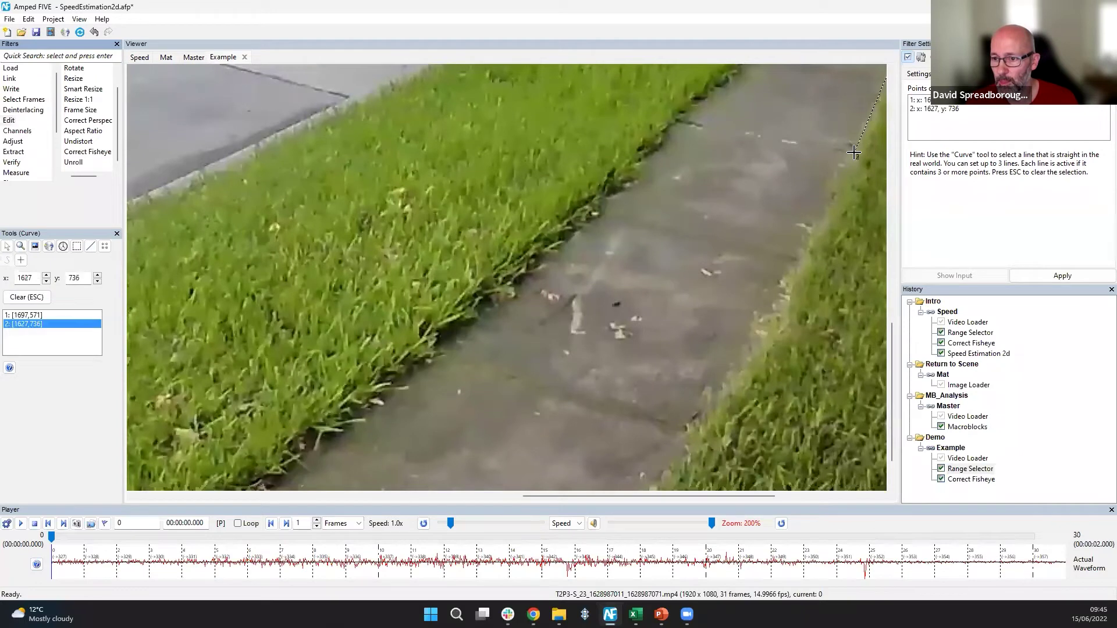
{"action": "left_click", "coordinate": [705, 437]}
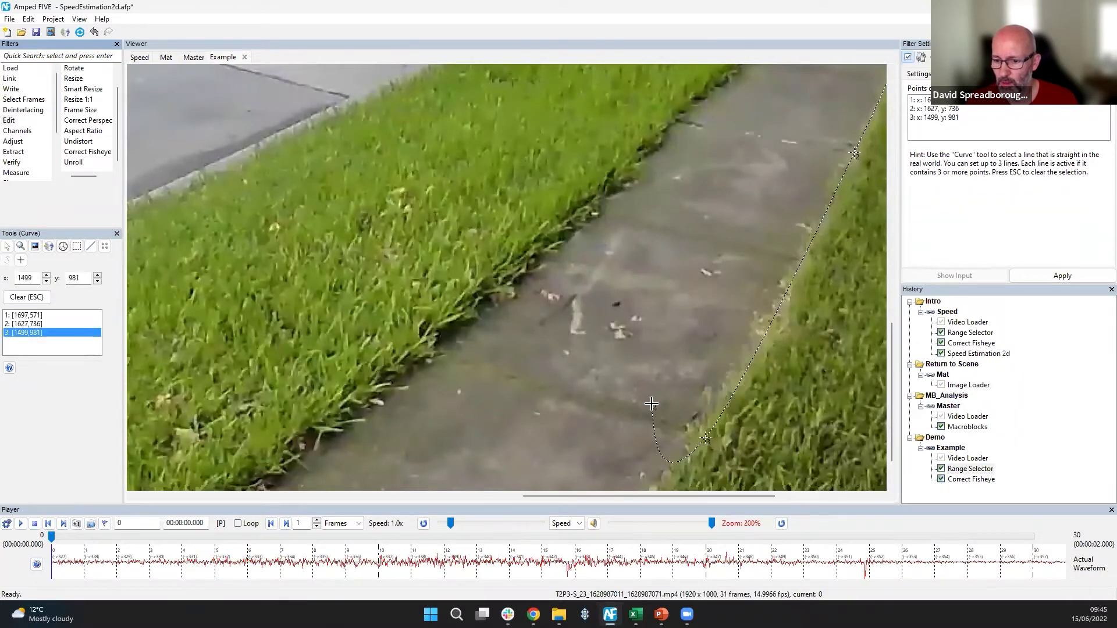
{"action": "scroll", "coordinate": [582, 367], "scroll_direction": "down", "scroll_amount": 2}
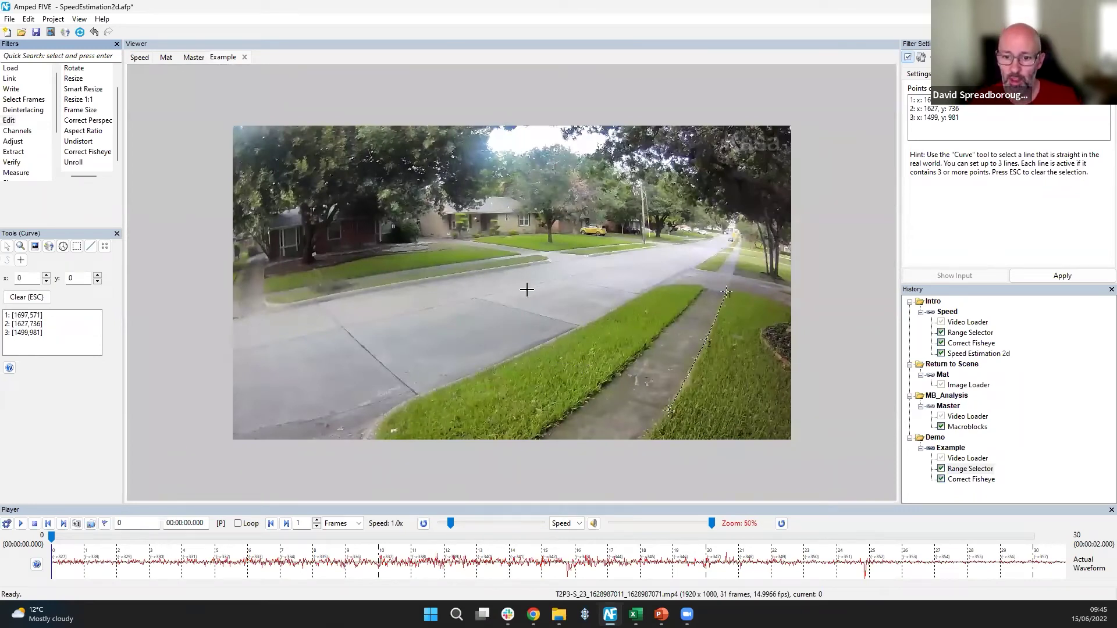
{"action": "left_click", "coordinate": [1038, 276]}
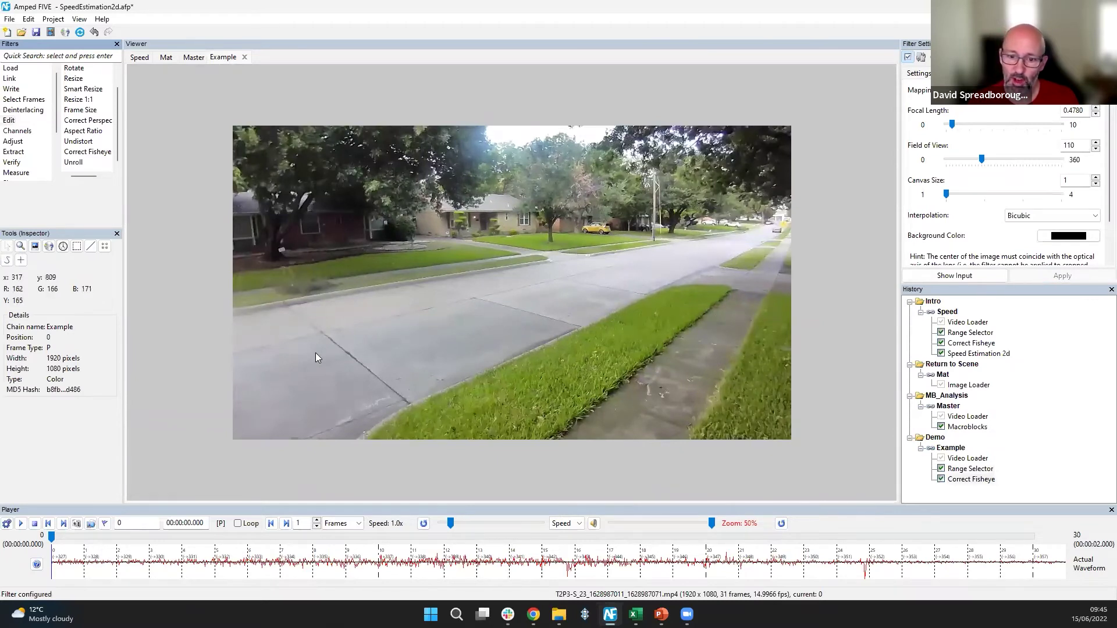
Step: Increase the Correct Fisheye filter's canvas size to 1.4
{"action": "scroll", "coordinate": [573, 358], "scroll_direction": "down", "scroll_amount": 1}
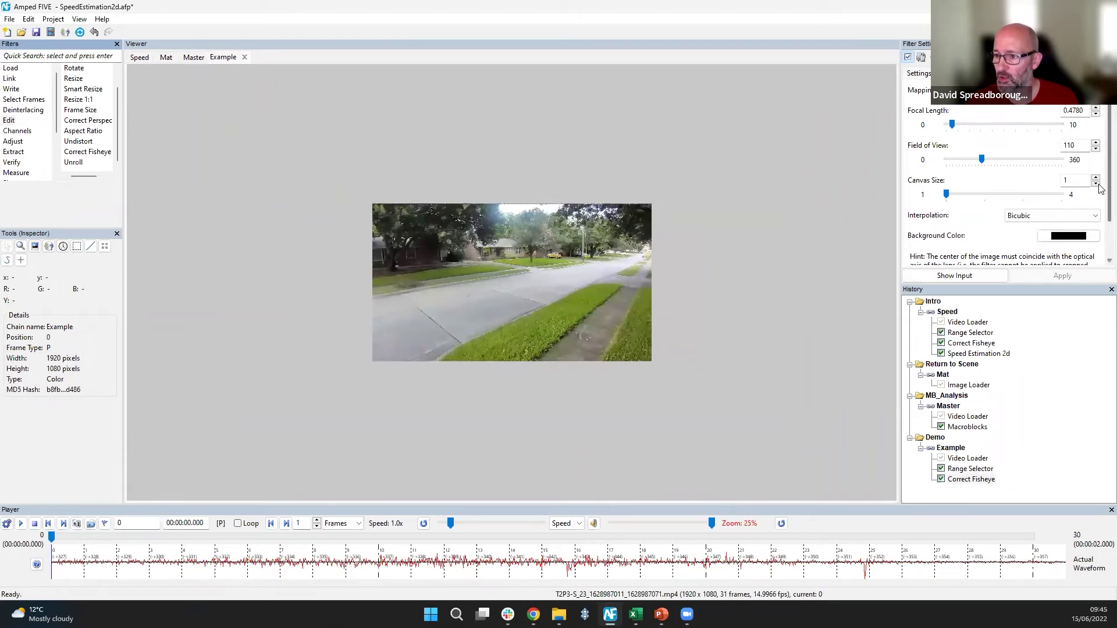
{"action": "scroll", "coordinate": [1101, 185], "scroll_direction": "down", "scroll_amount": 1}
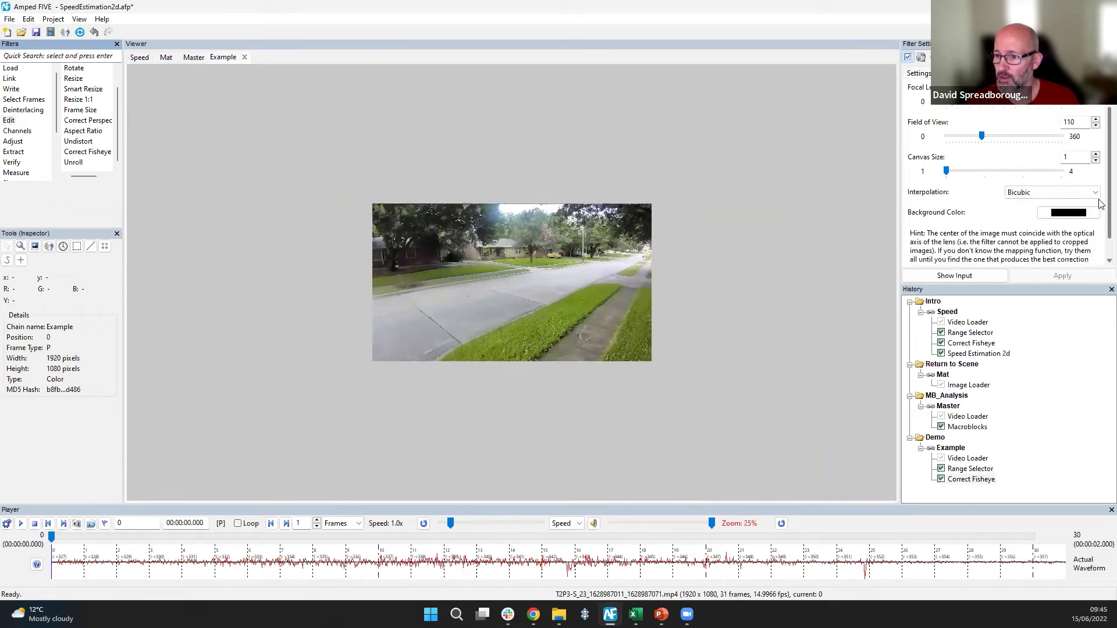
{"action": "left_click", "coordinate": [1095, 155]}
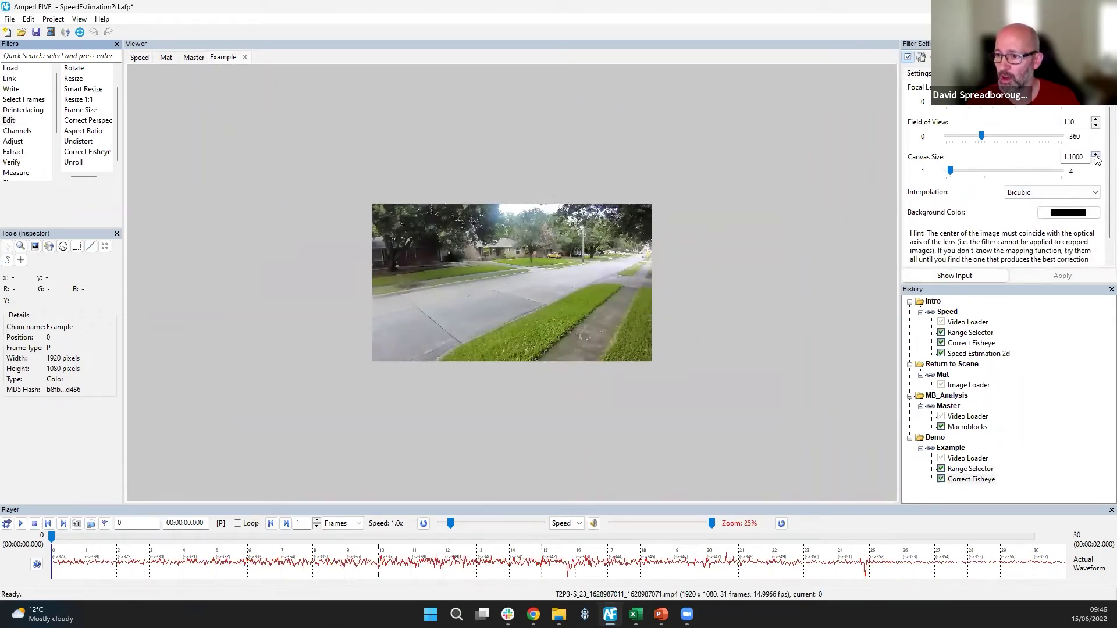
{"action": "left_click", "coordinate": [1096, 155]}
{"action": "left_click", "coordinate": [1095, 155]}
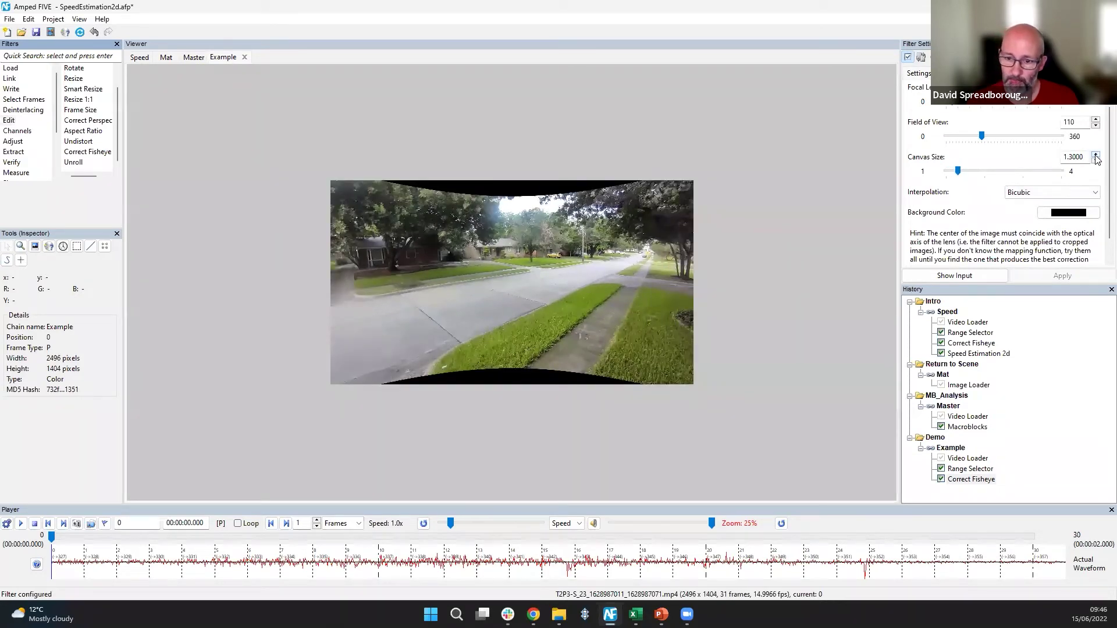
{"action": "left_click", "coordinate": [1096, 155]}
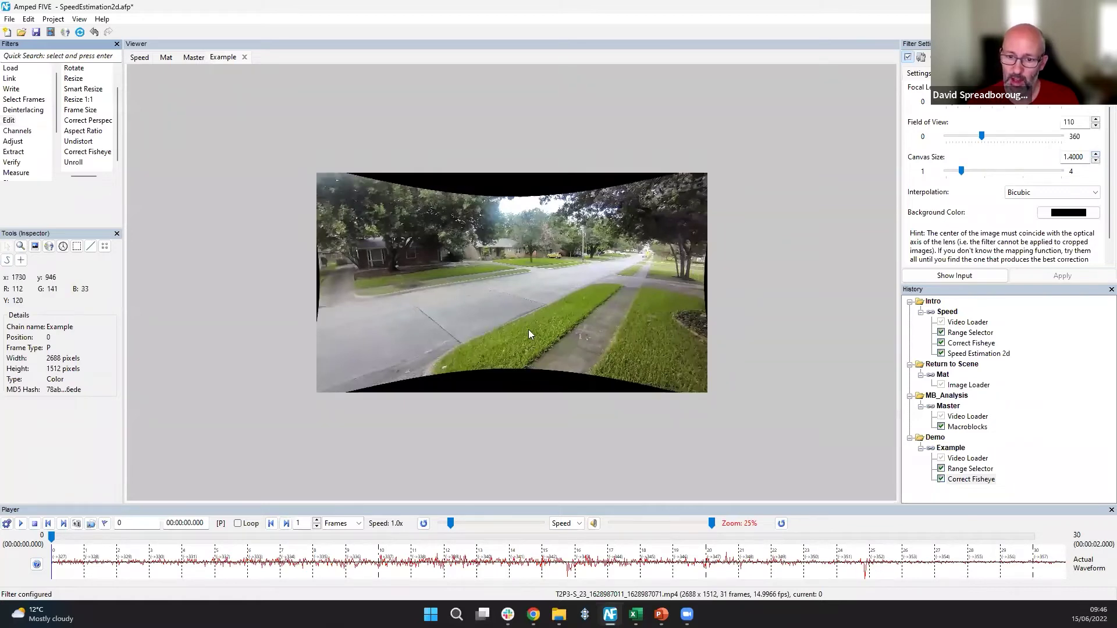
Step: Add the Speed Estimation 2d measuring filter after Correct Fisheye in the Example chain
{"action": "scroll", "coordinate": [418, 315], "scroll_direction": "up", "scroll_amount": 2}
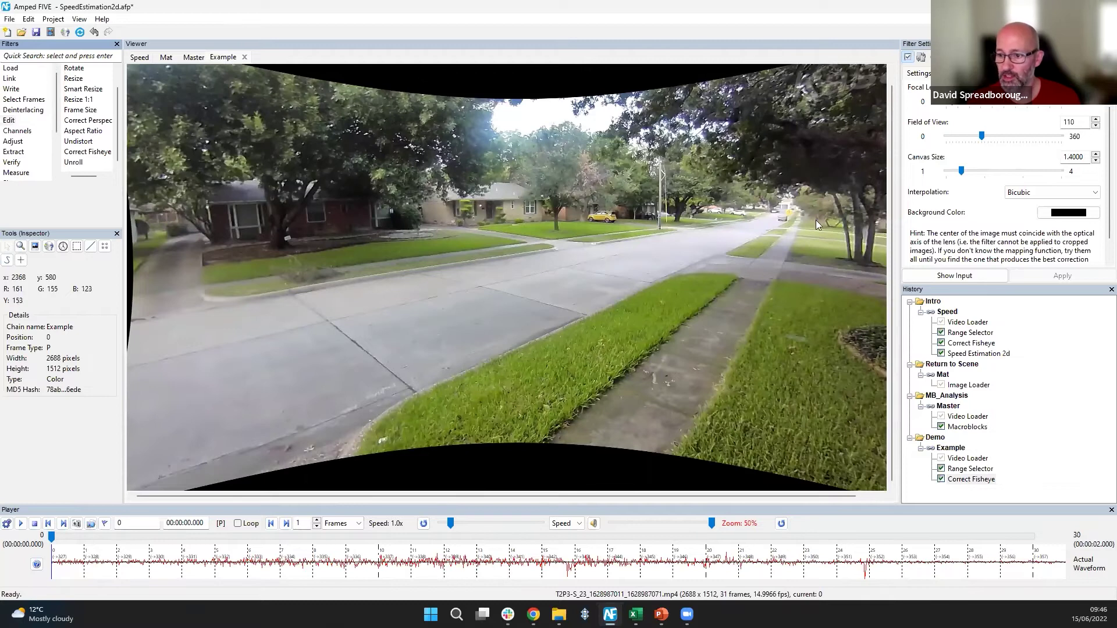
{"action": "scroll", "coordinate": [33, 135], "scroll_direction": "down", "scroll_amount": 1}
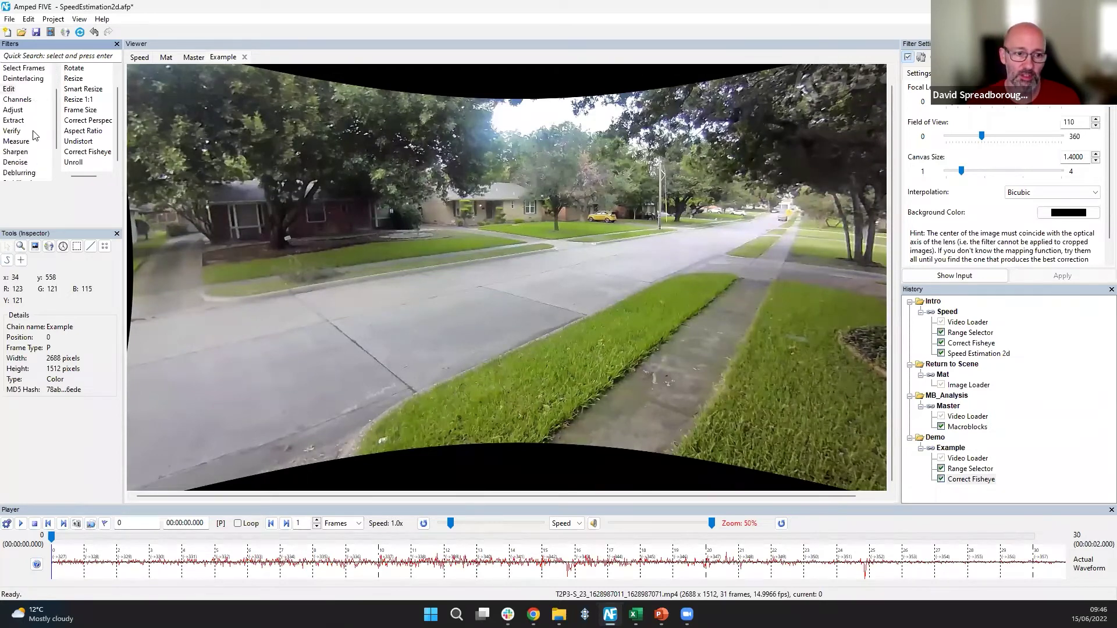
{"action": "left_click", "coordinate": [16, 142]}
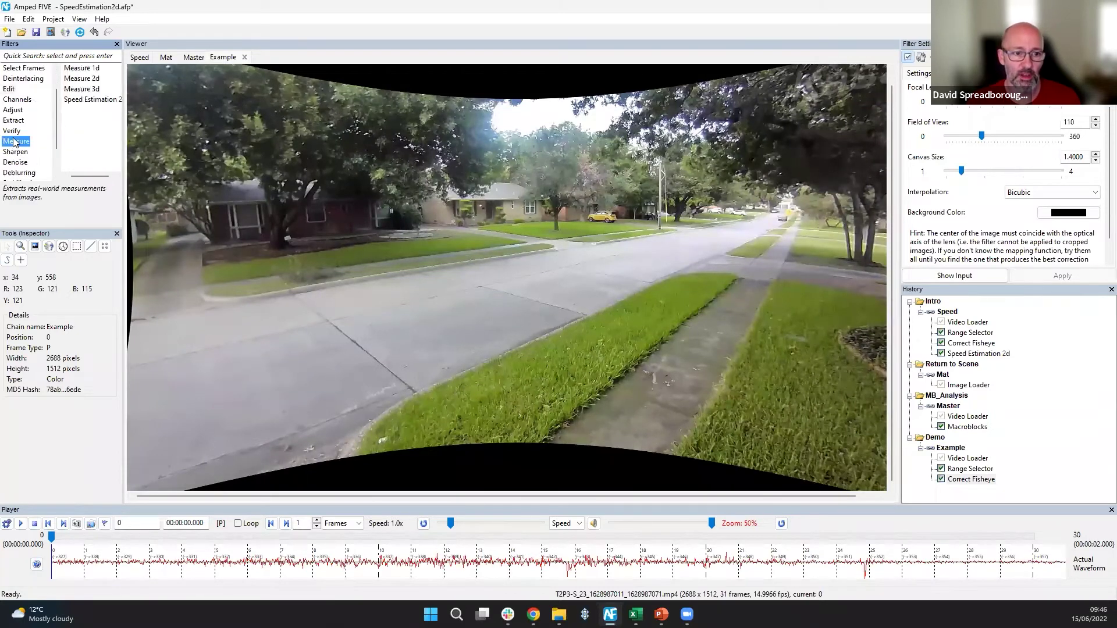
{"action": "double_click", "coordinate": [90, 101]}
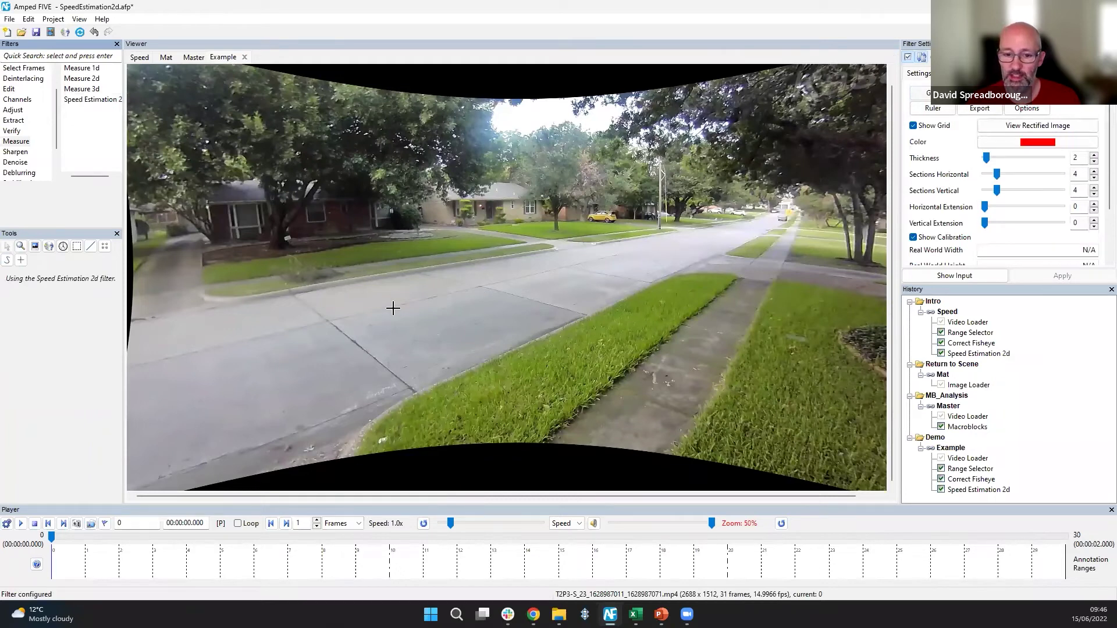
Step: Place the first two corners of the speed estimation grid where the road's lengthwise joint meets the nearer and farther cross joints
{"action": "scroll", "coordinate": [436, 322], "scroll_direction": "up", "scroll_amount": 1}
{"action": "scroll", "coordinate": [352, 327], "scroll_direction": "up", "scroll_amount": 1}
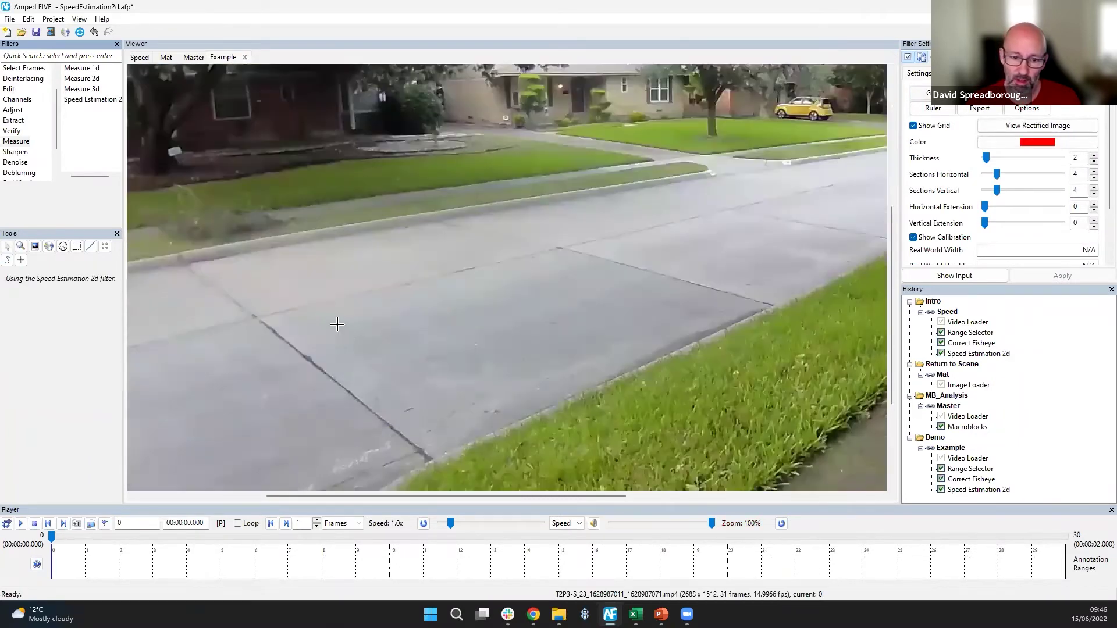
{"action": "scroll", "coordinate": [250, 297], "scroll_direction": "up", "scroll_amount": 1}
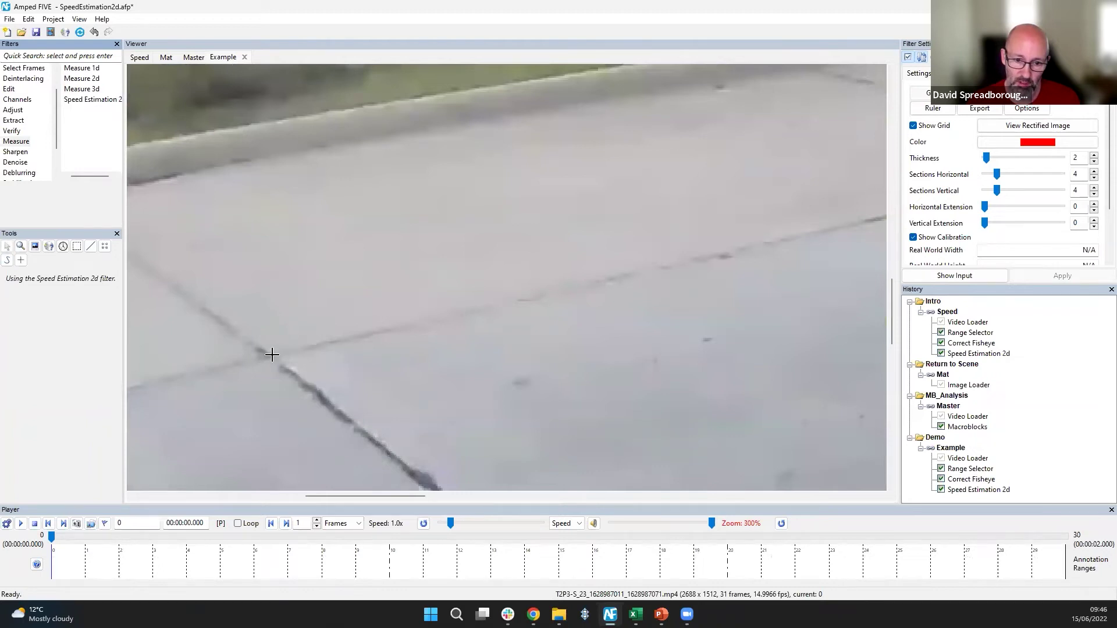
{"action": "left_click_drag", "start_coordinate": [271, 356], "coordinate": [269, 316]}
{"action": "scroll", "coordinate": [708, 174], "scroll_direction": "down", "scroll_amount": 1}
{"action": "scroll", "coordinate": [812, 170], "scroll_direction": "down", "scroll_amount": 1}
{"action": "scroll", "coordinate": [812, 163], "scroll_direction": "down", "scroll_amount": 1}
{"action": "scroll", "coordinate": [738, 182], "scroll_direction": "up", "scroll_amount": 3}
{"action": "scroll", "coordinate": [267, 312], "scroll_direction": "down", "scroll_amount": 1}
{"action": "scroll", "coordinate": [204, 316], "scroll_direction": "up", "scroll_amount": 2}
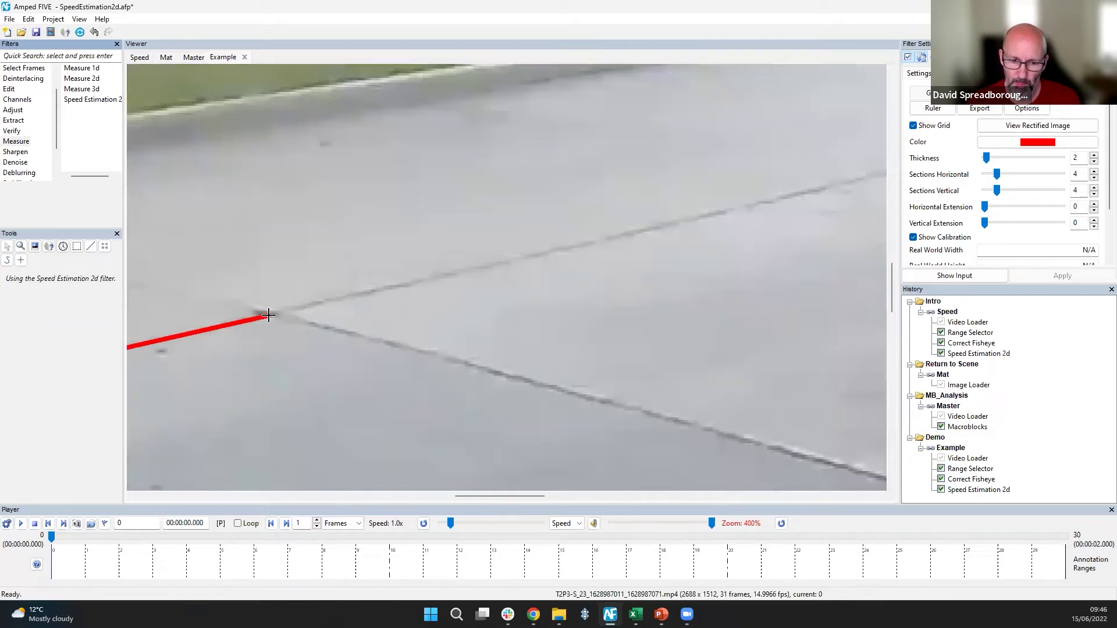
{"action": "left_click", "coordinate": [269, 315]}
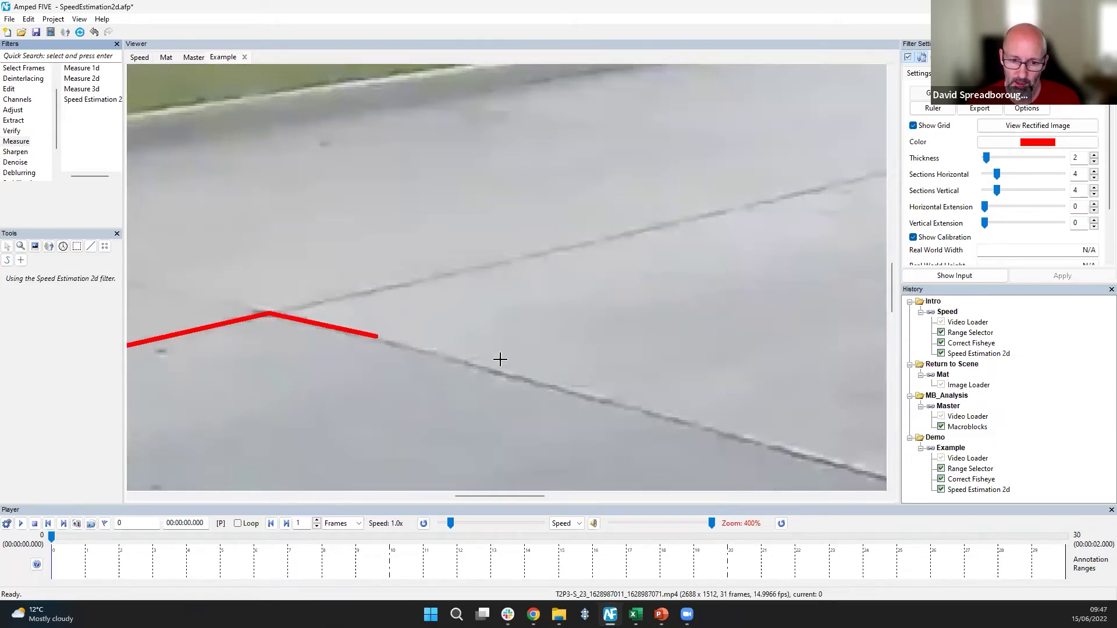
Step: Complete the grid by placing its remaining two corners where the farther and nearer cross joints meet the grass-side kerb
{"action": "scroll", "coordinate": [586, 366], "scroll_direction": "down", "scroll_amount": 1}
{"action": "scroll", "coordinate": [664, 380], "scroll_direction": "down", "scroll_amount": 2}
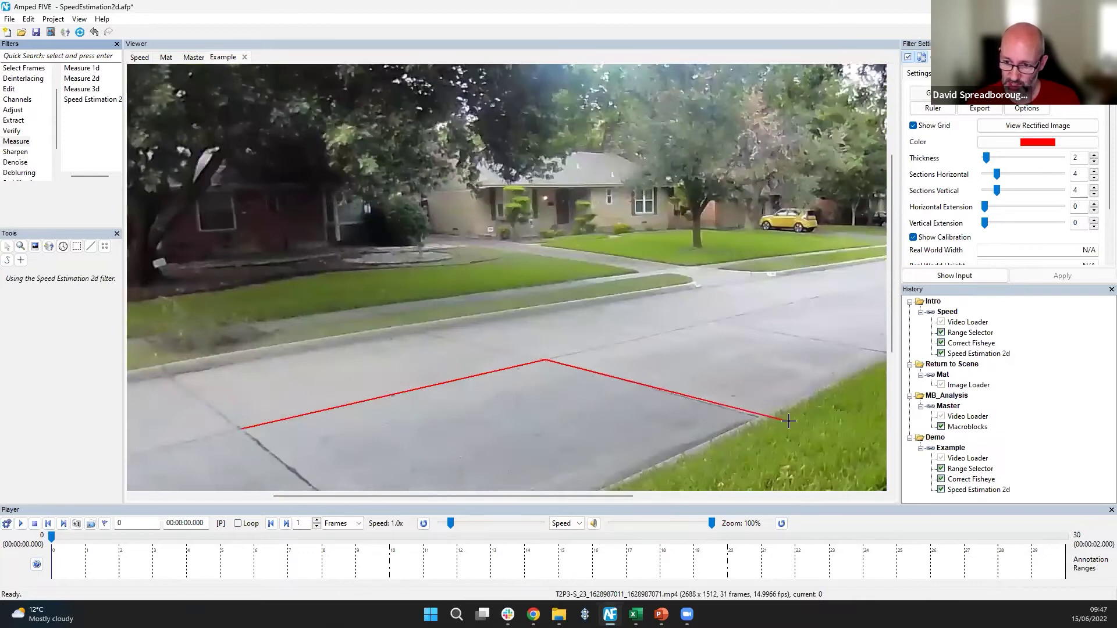
{"action": "scroll", "coordinate": [716, 405], "scroll_direction": "up", "scroll_amount": 2}
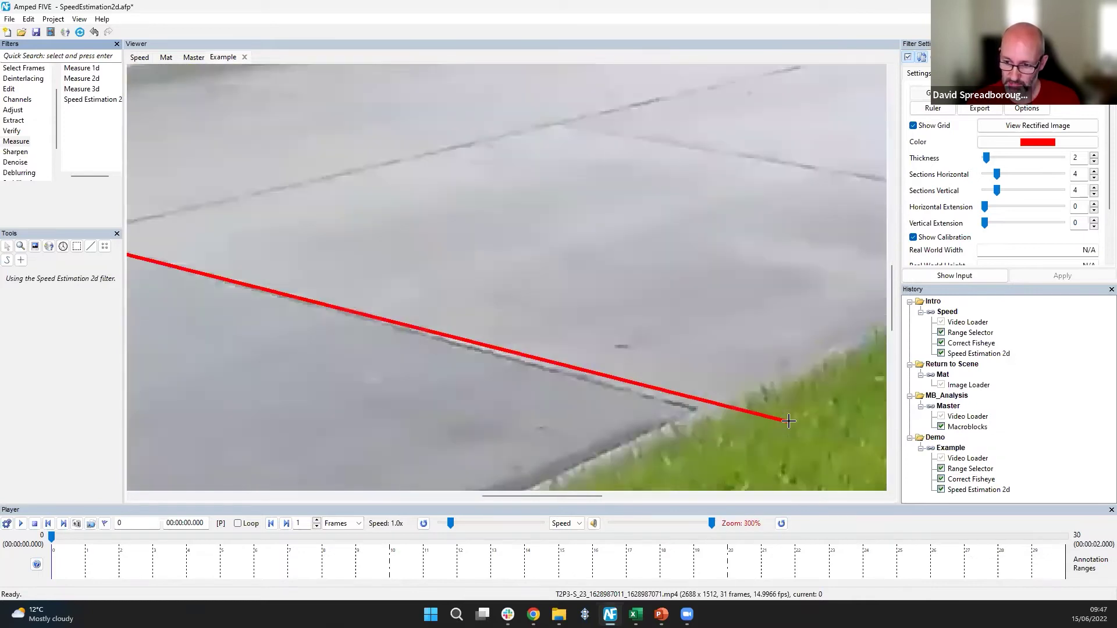
{"action": "left_click", "coordinate": [697, 408]}
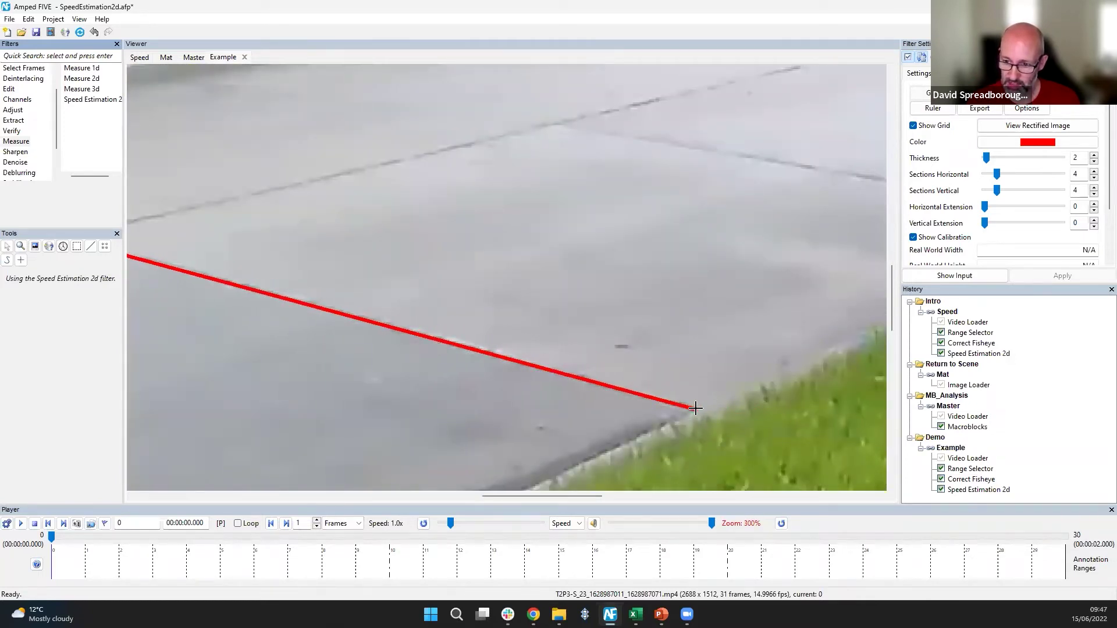
{"action": "scroll", "coordinate": [642, 422], "scroll_direction": "down", "scroll_amount": 5}
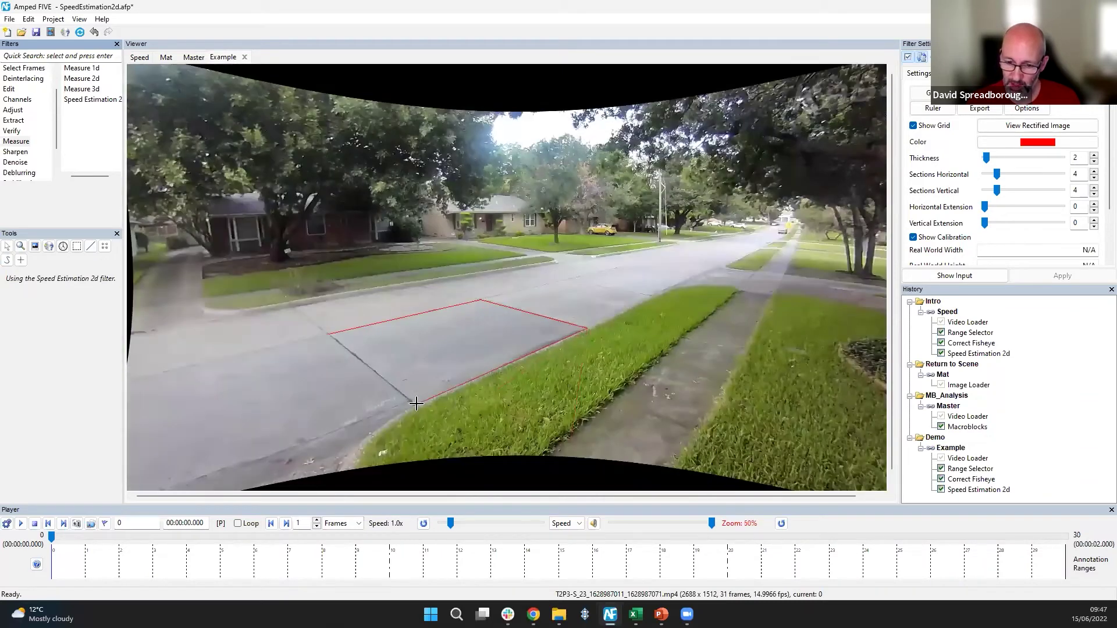
{"action": "scroll", "coordinate": [419, 402], "scroll_direction": "up", "scroll_amount": 2}
{"action": "mouse_move", "coordinate": [422, 401]}
{"action": "left_mouse_down"}
{"action": "mouse_move", "coordinate": [466, 334]}
{"action": "mouse_move", "coordinate": [415, 406]}
{"action": "left_mouse_up"}
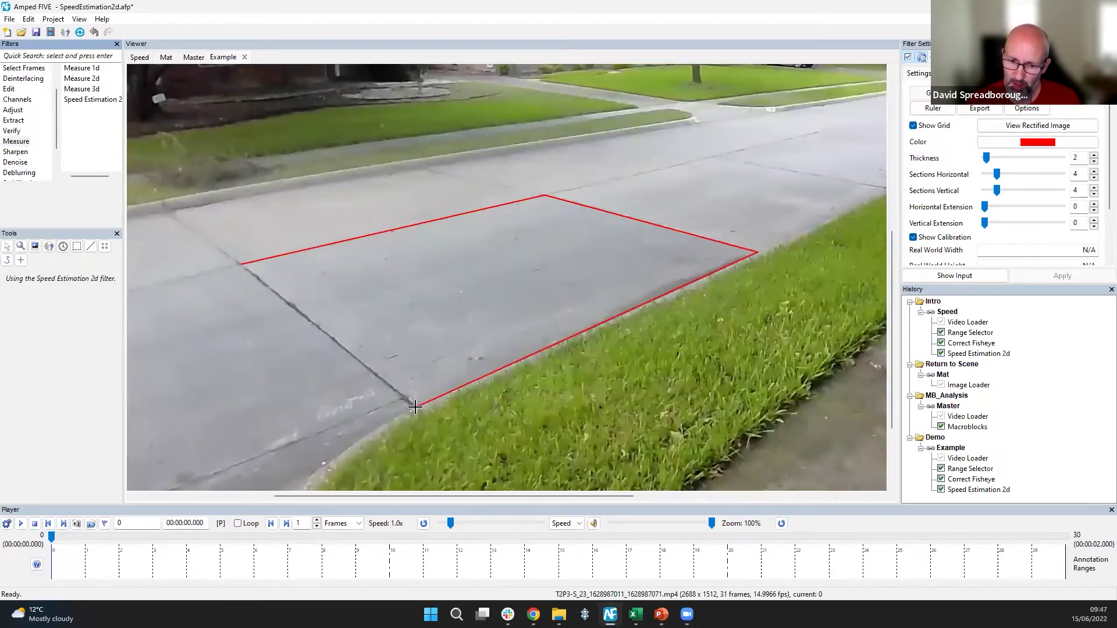
{"action": "left_click_drag", "start_coordinate": [414, 407], "coordinate": [415, 408]}
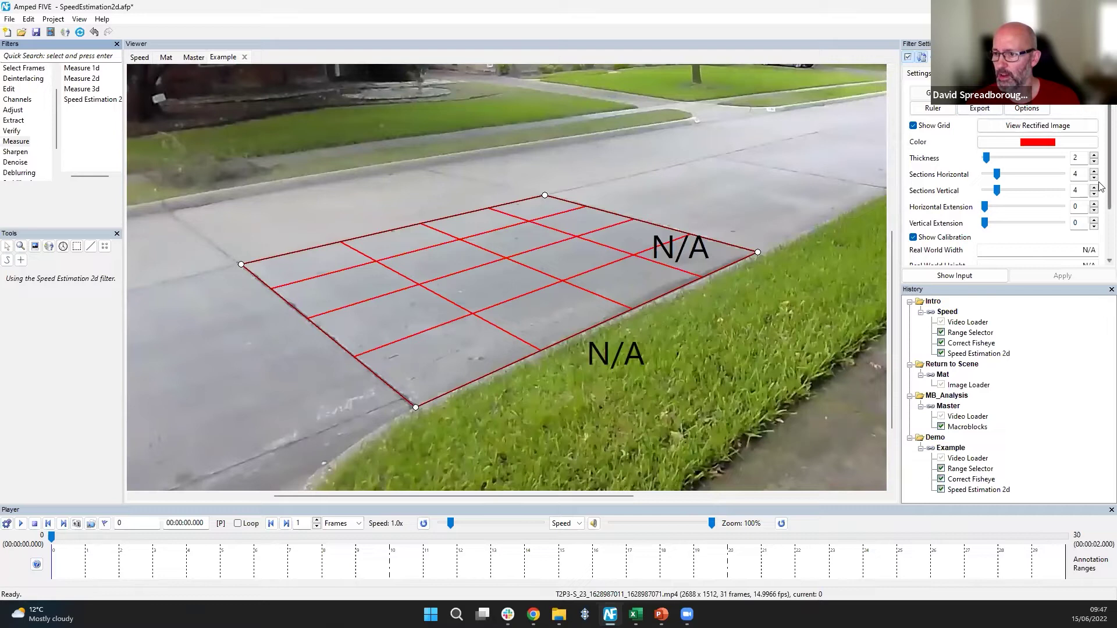
Step: Set the speed estimation grid's real-world unit to cm and its real-world width to 442
{"action": "scroll", "coordinate": [1102, 227], "scroll_direction": "down", "scroll_amount": 2}
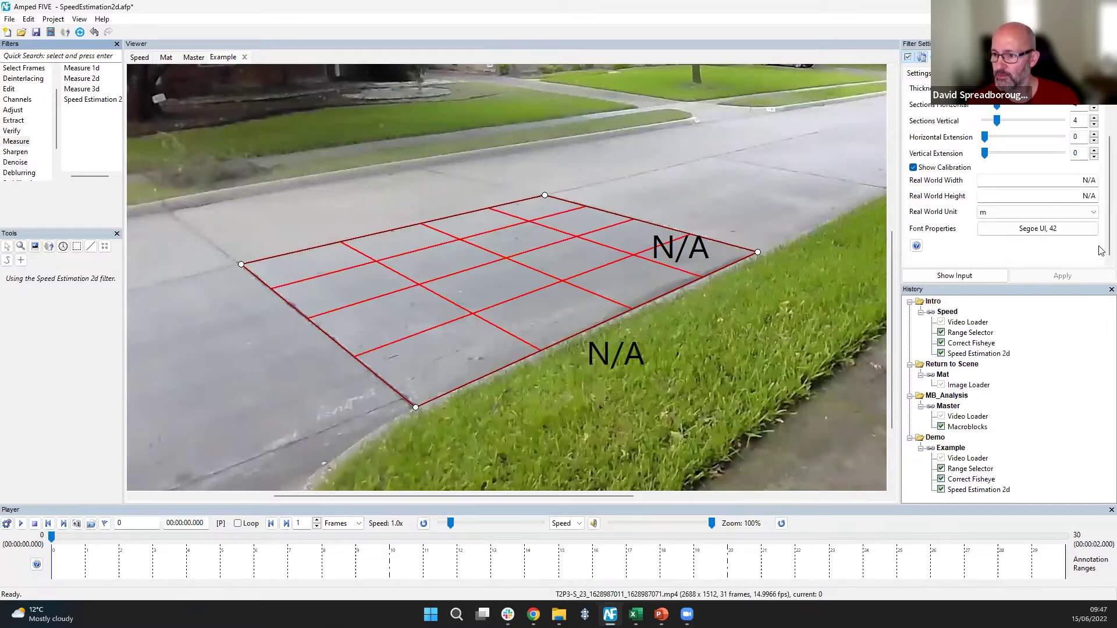
{"action": "left_click", "coordinate": [1093, 213]}
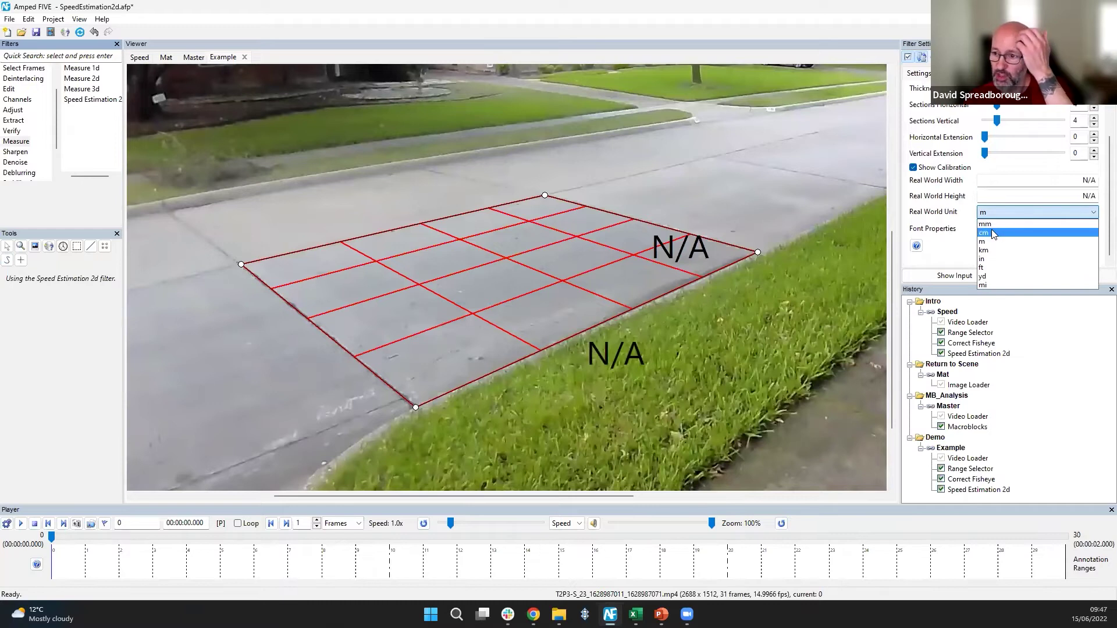
{"action": "left_click", "coordinate": [992, 234]}
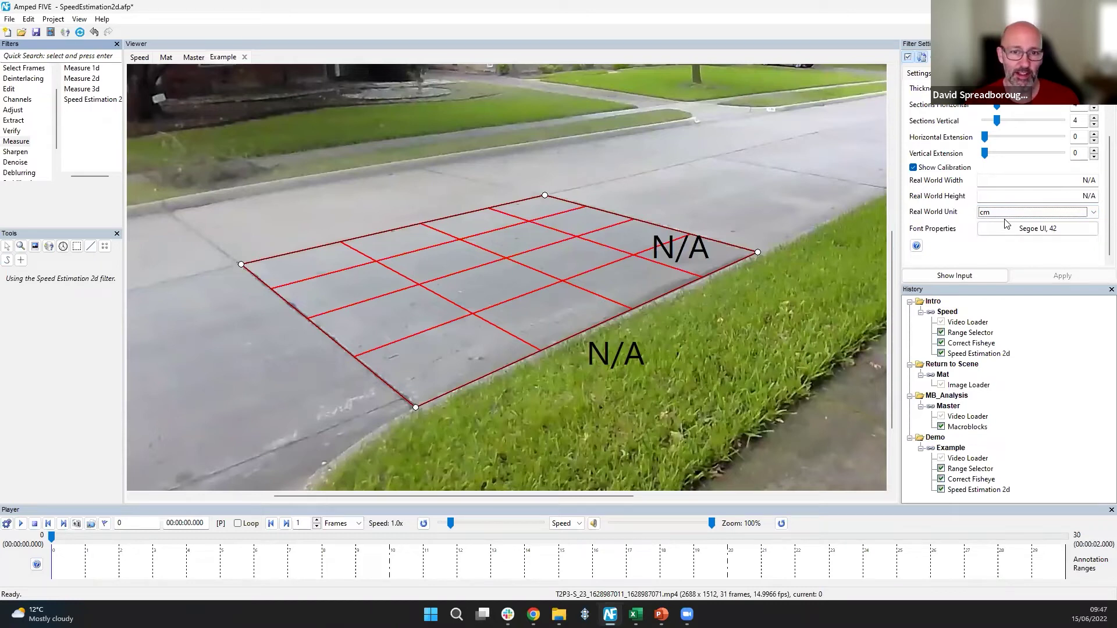
{"action": "left_click", "coordinate": [1004, 182]}
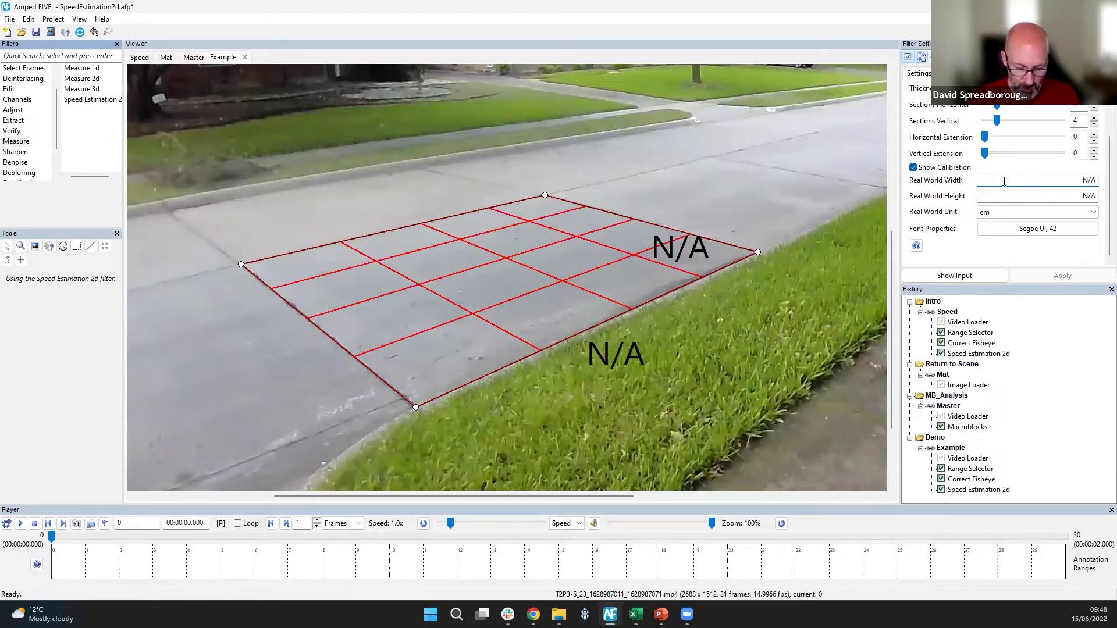
{"action": "type", "text": "39"}
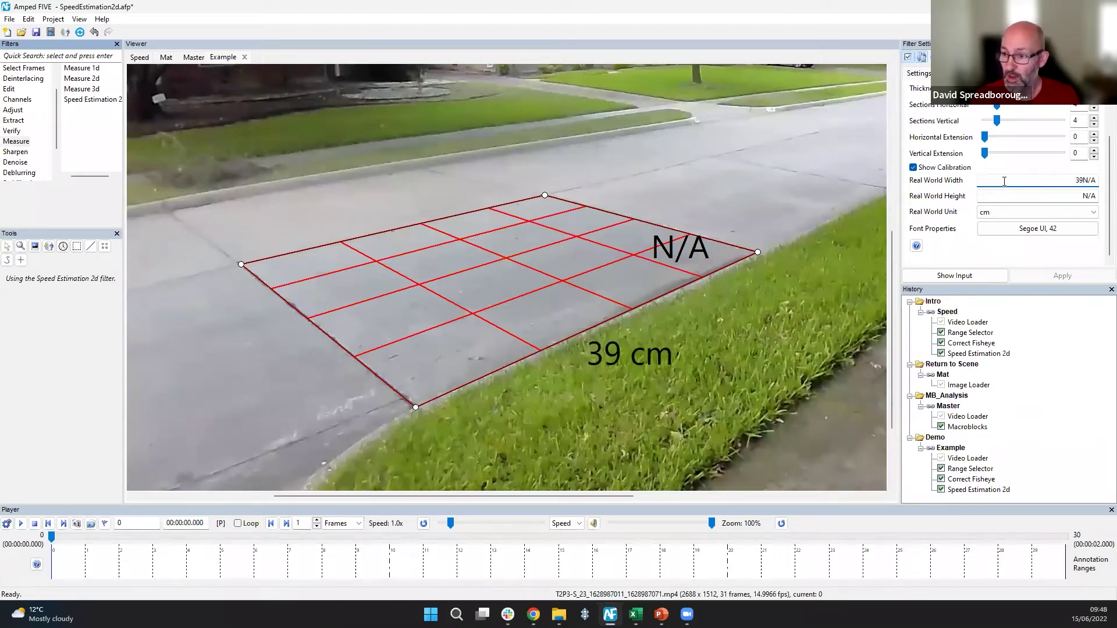
{"action": "key", "text": "BackSpace"}
{"action": "key", "text": "BackSpace"}
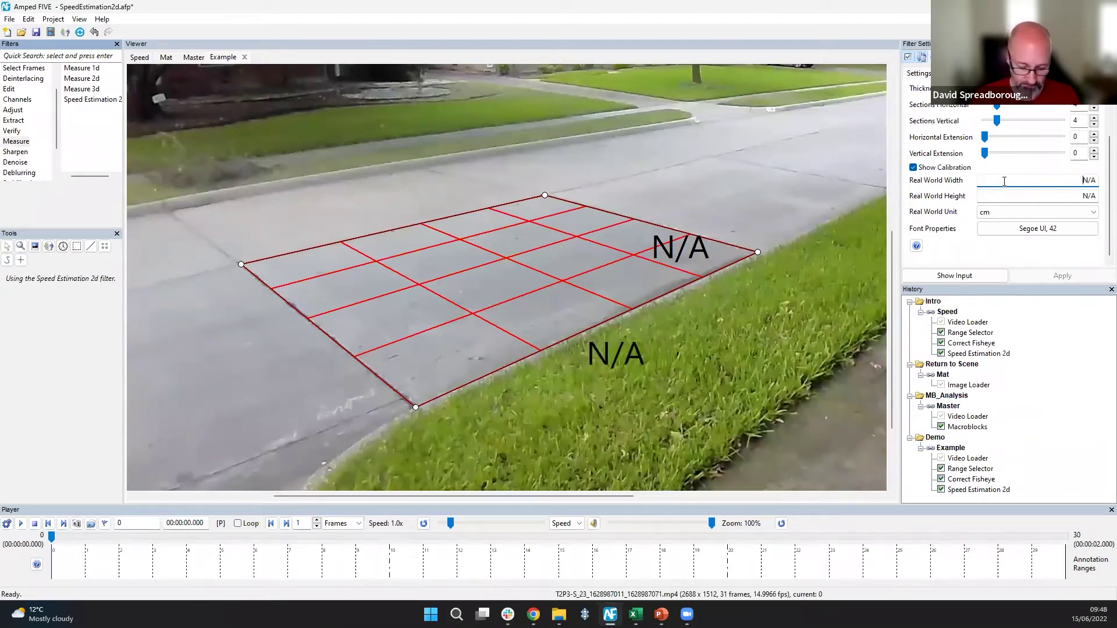
{"action": "type", "text": "442"}
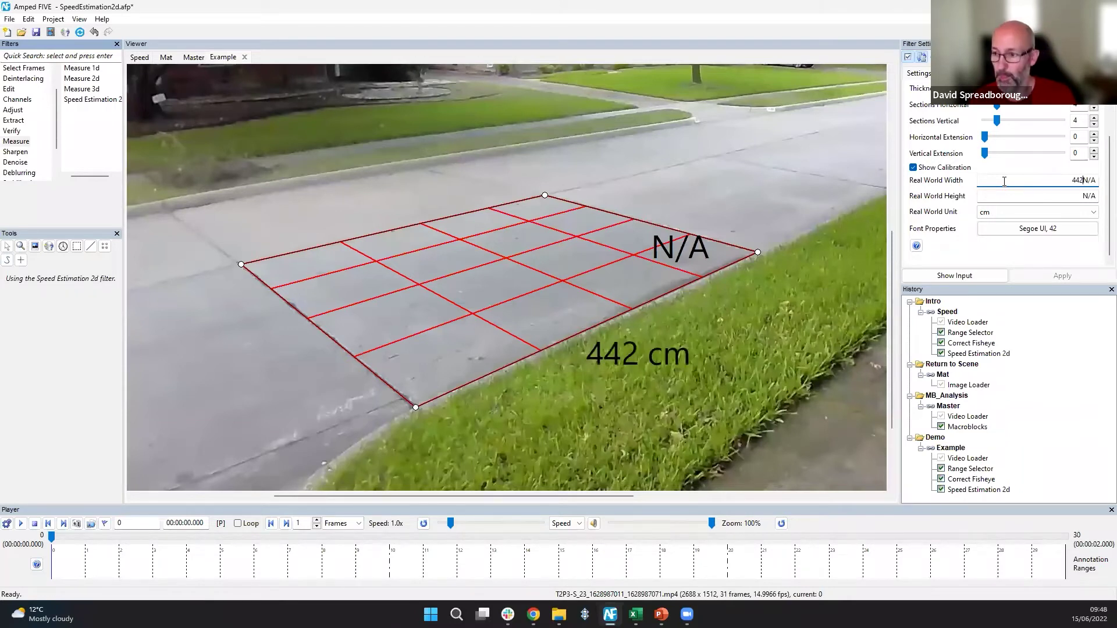
{"action": "left_click", "coordinate": [1062, 198]}
{"action": "left_click", "coordinate": [1081, 180]}
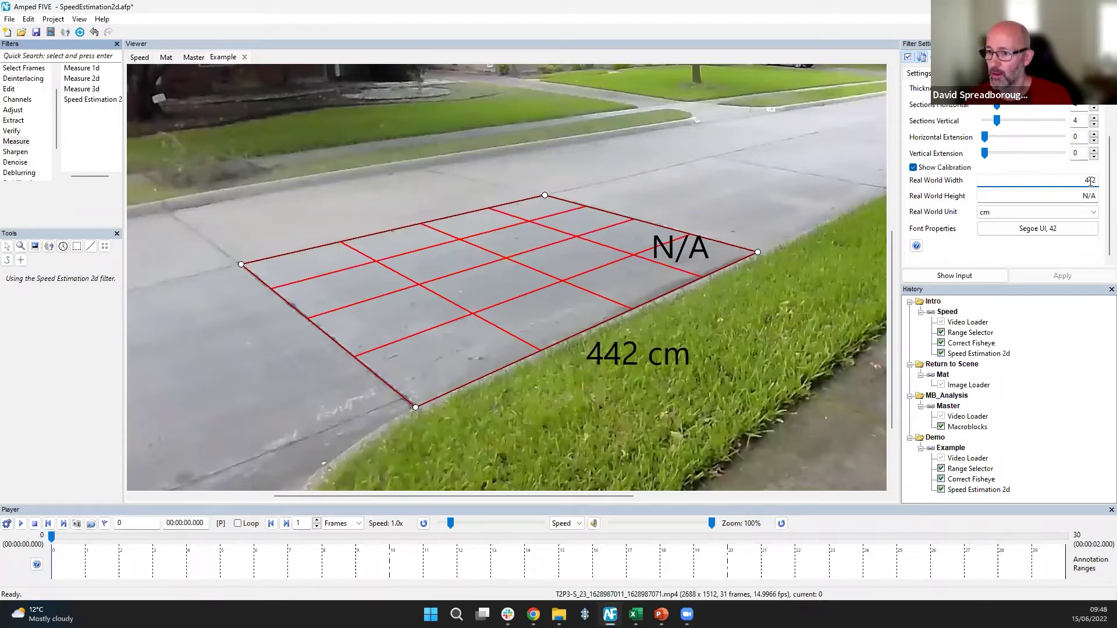
Step: Set the grid's real-world height to 391 cm
{"action": "left_click", "coordinate": [1093, 196]}
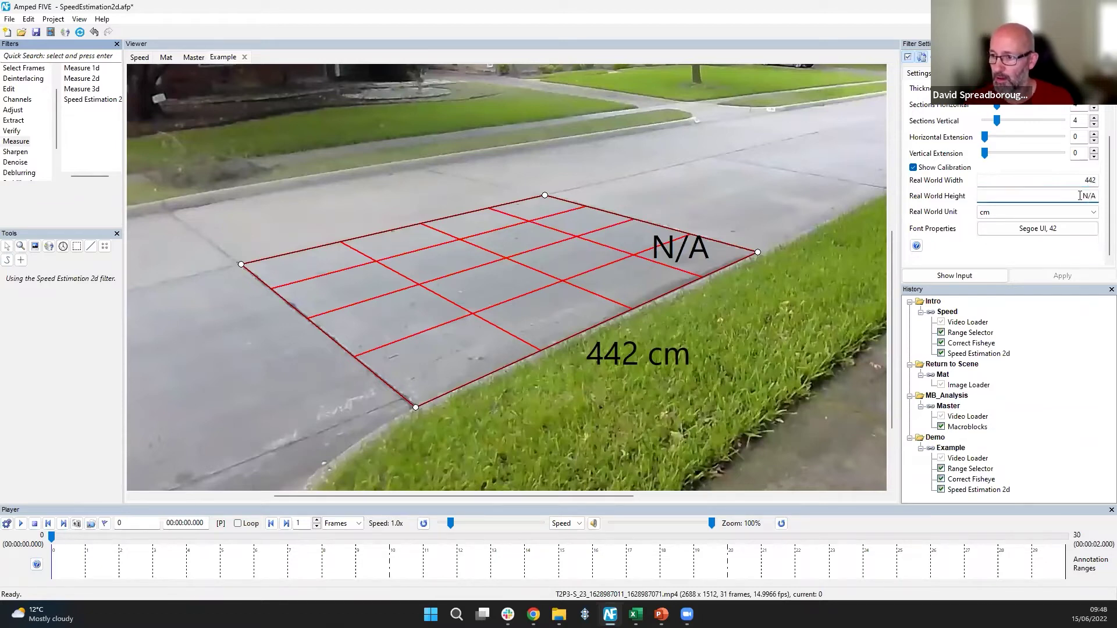
{"action": "left_click_drag", "start_coordinate": [1080, 196], "coordinate": [1098, 195]}
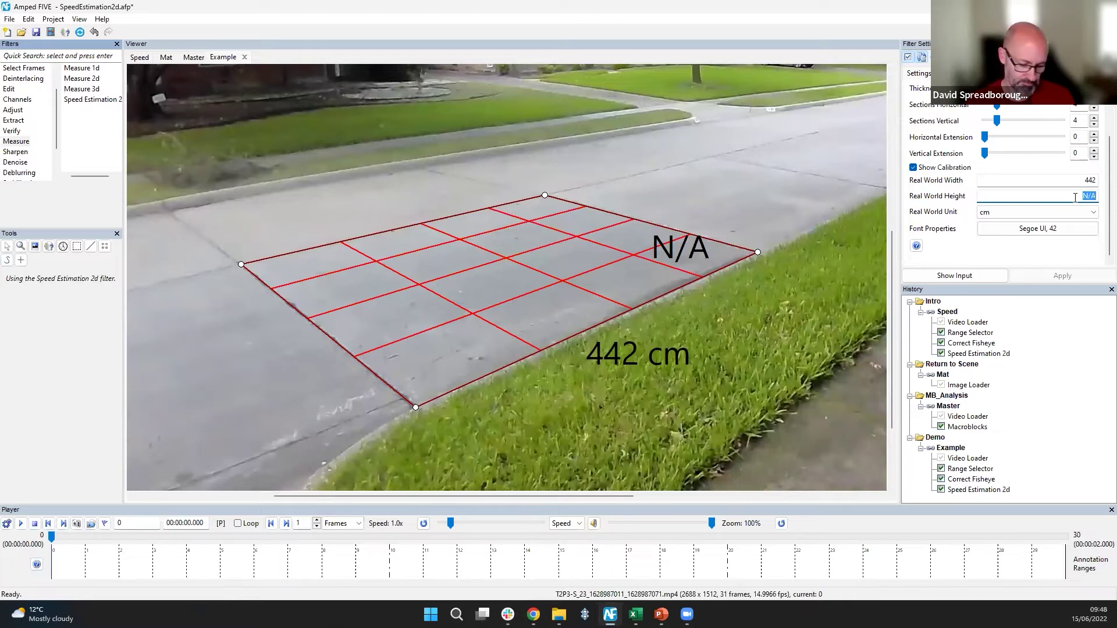
{"action": "type", "text": "39"}
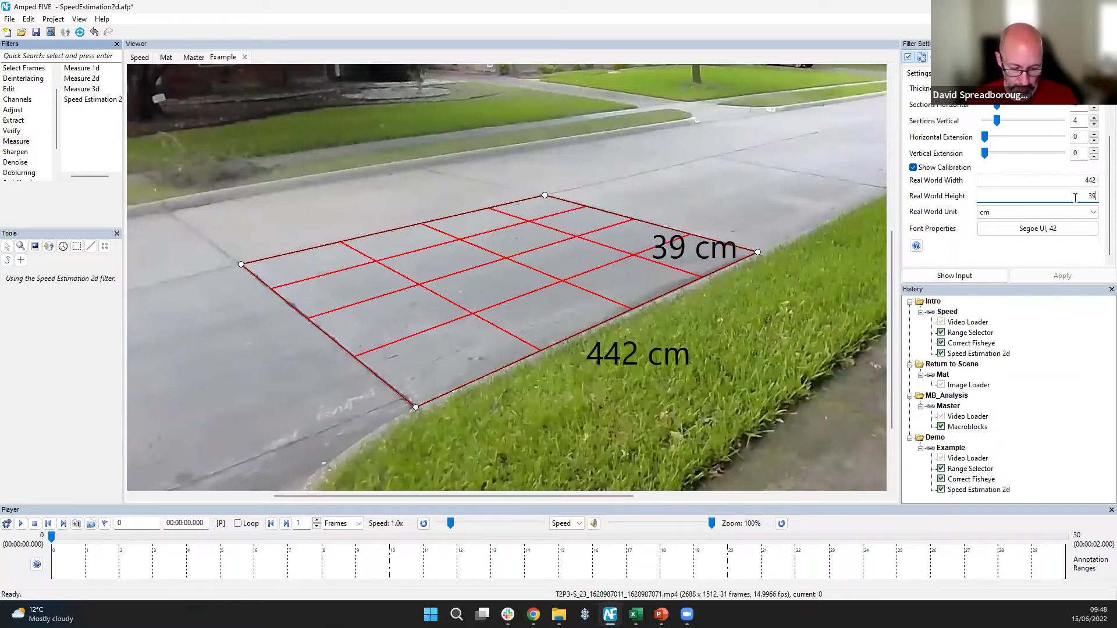
{"action": "type", "text": "1"}
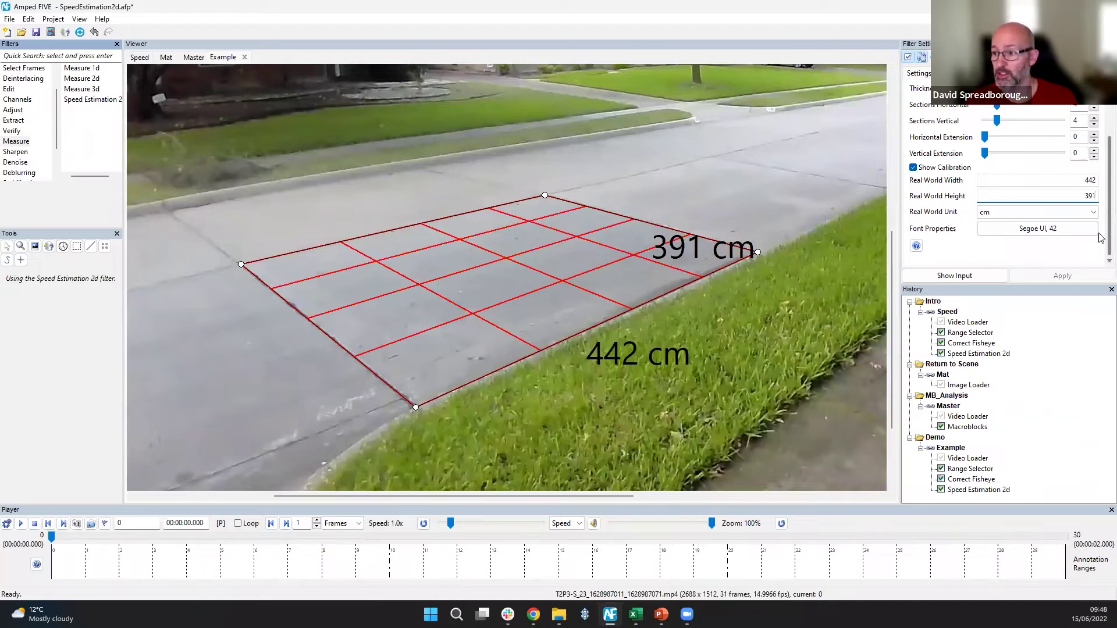
Step: Change the speed estimation grid's line colour to blue
{"action": "scroll", "coordinate": [1100, 238], "scroll_direction": "up", "scroll_amount": 2}
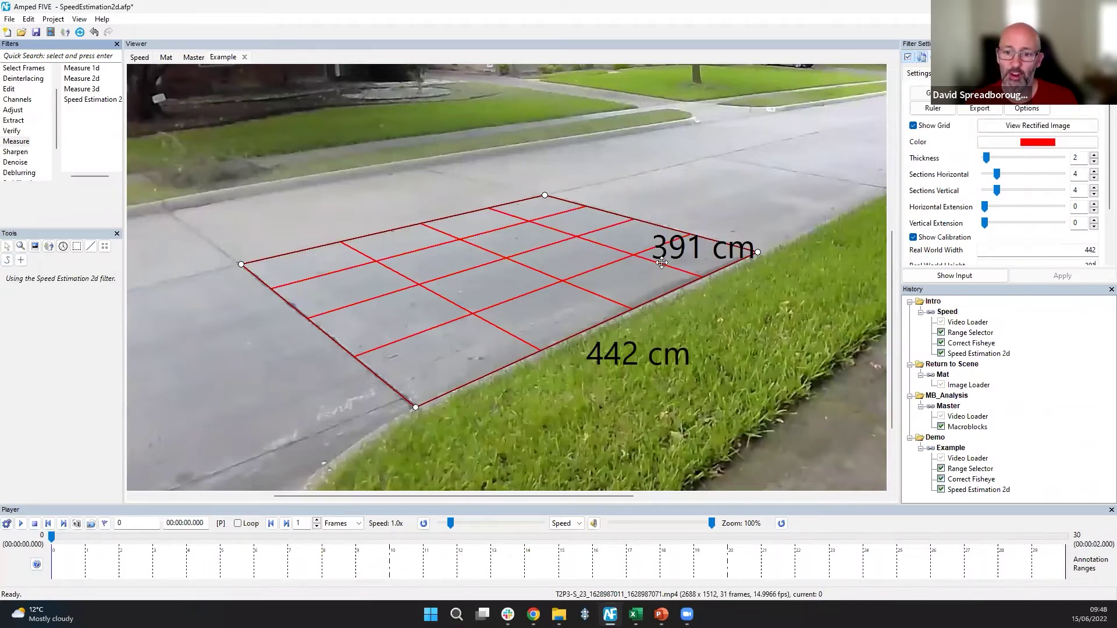
{"action": "left_click", "coordinate": [1038, 142]}
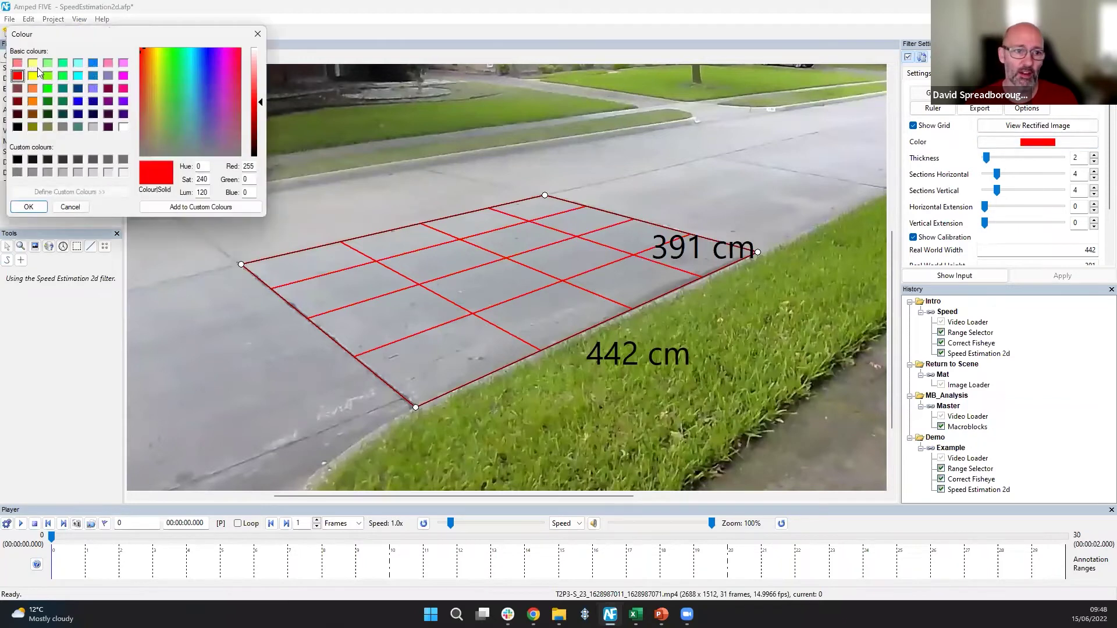
{"action": "left_click", "coordinate": [91, 63]}
{"action": "left_click", "coordinate": [29, 206]}
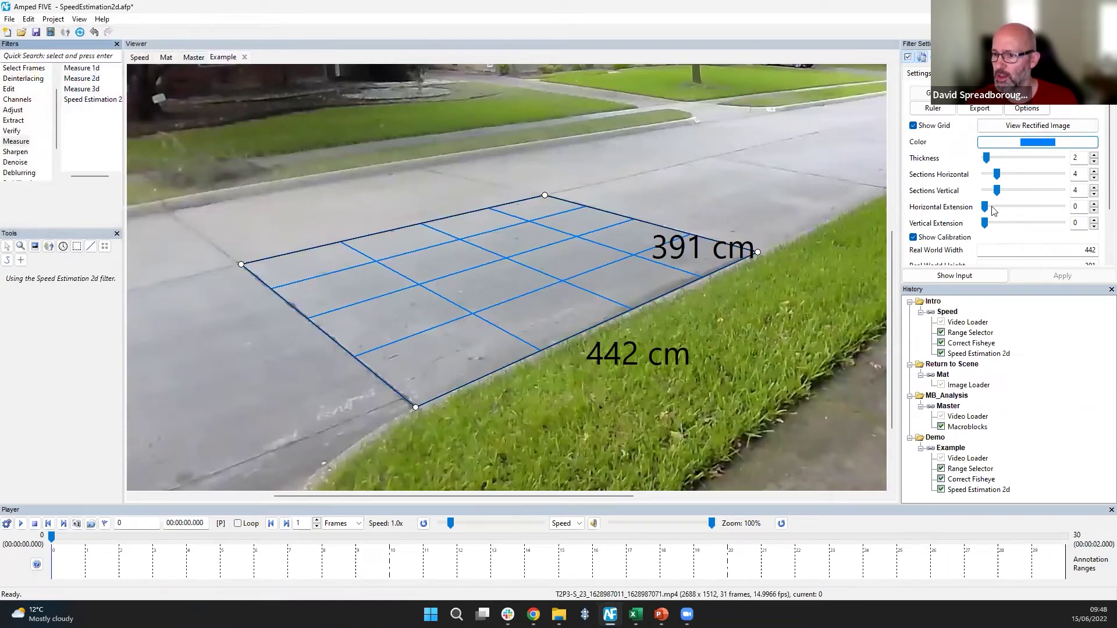
Step: Set the grid's horizontal extension to 5 and check its alignment with the road joints and kerb
{"action": "left_click", "coordinate": [1094, 205]}
{"action": "left_click", "coordinate": [1095, 204]}
{"action": "left_click", "coordinate": [1095, 204]}
{"action": "left_click", "coordinate": [1095, 204]}
{"action": "left_click", "coordinate": [1095, 204]}
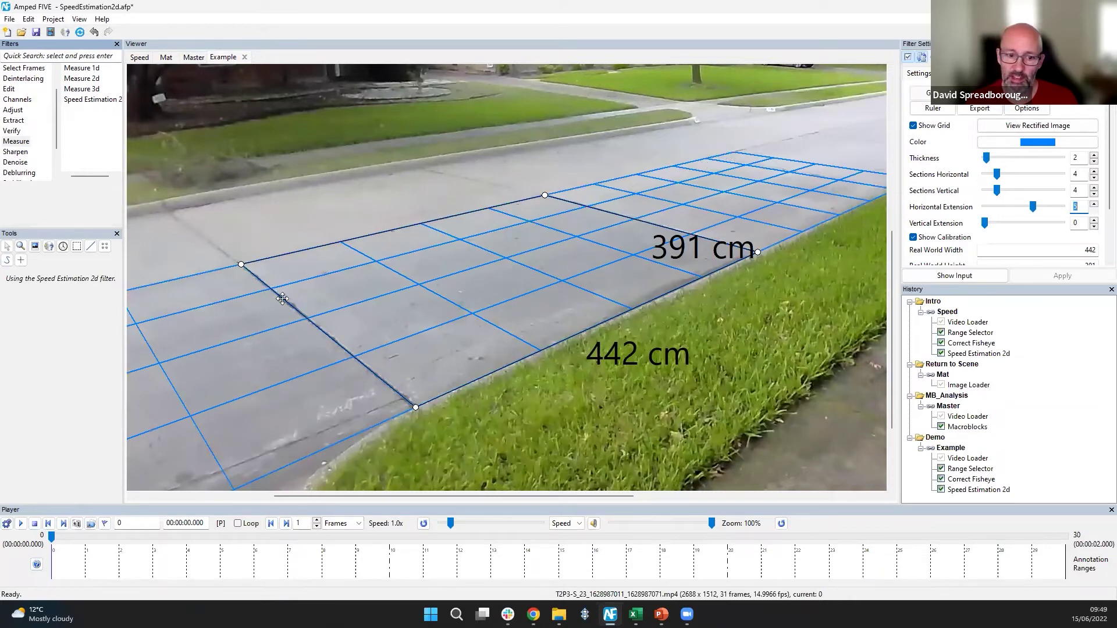
{"action": "scroll", "coordinate": [318, 322], "scroll_direction": "down", "scroll_amount": 1}
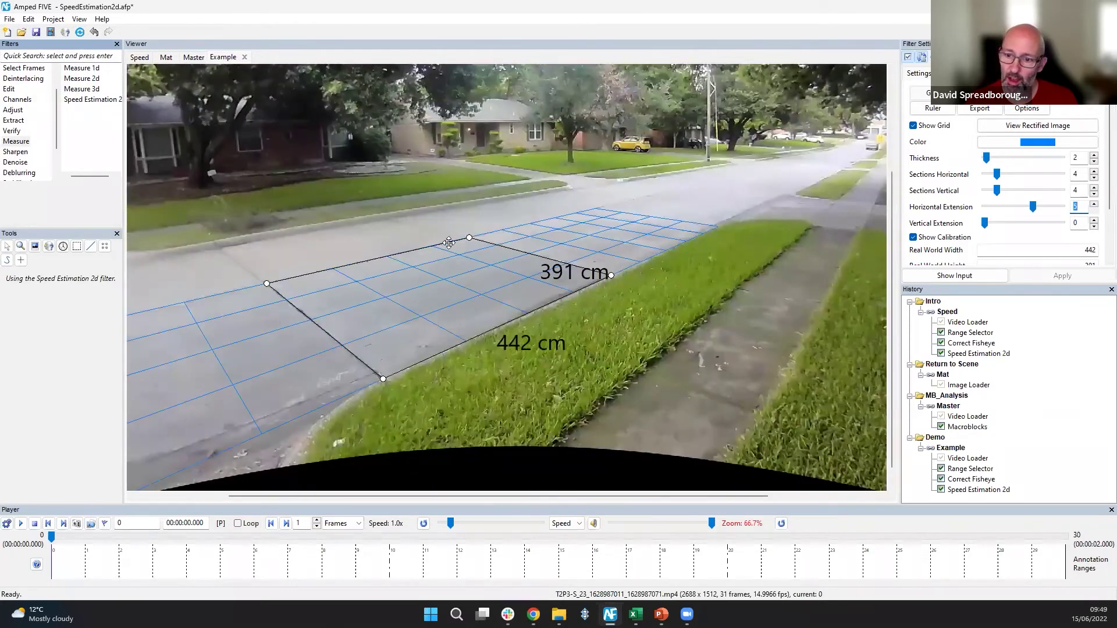
{"action": "scroll", "coordinate": [675, 220], "scroll_direction": "up", "scroll_amount": 1}
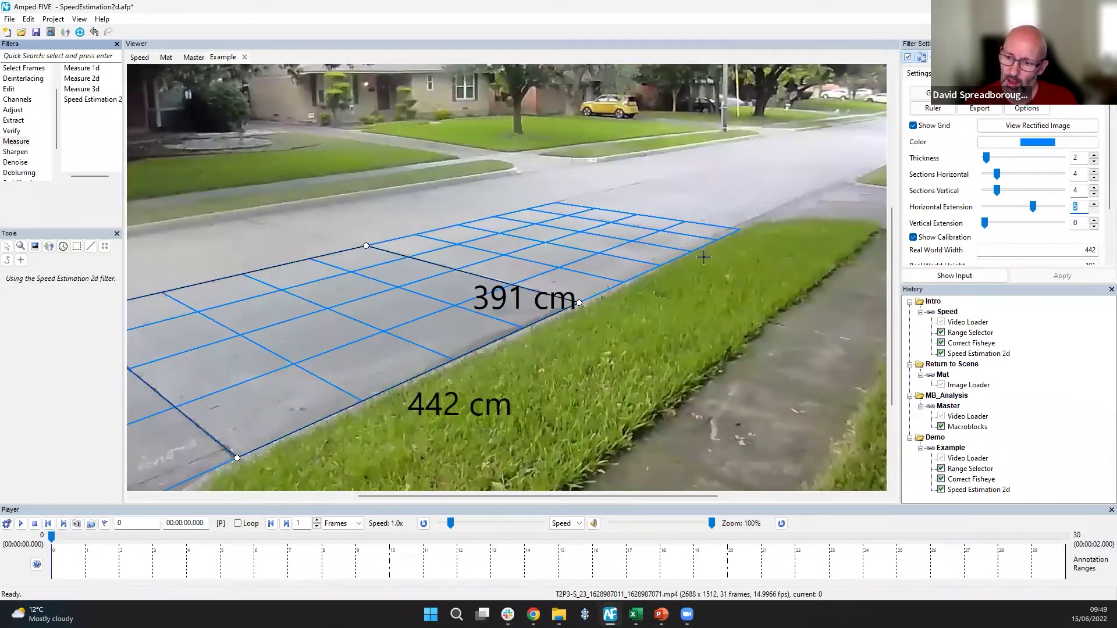
{"action": "scroll", "coordinate": [615, 209], "scroll_direction": "down", "scroll_amount": 1}
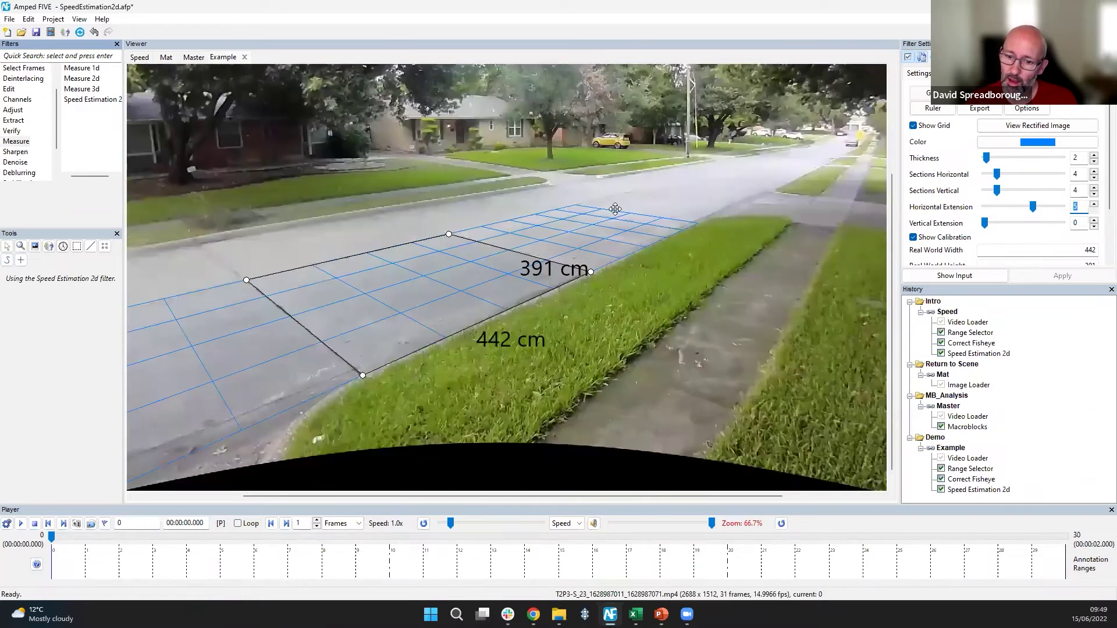
Step: View the rectified image and examine the truck's movement across the road frame by frame up to frame 18, then back to frame 13
{"action": "left_click", "coordinate": [1005, 127]}
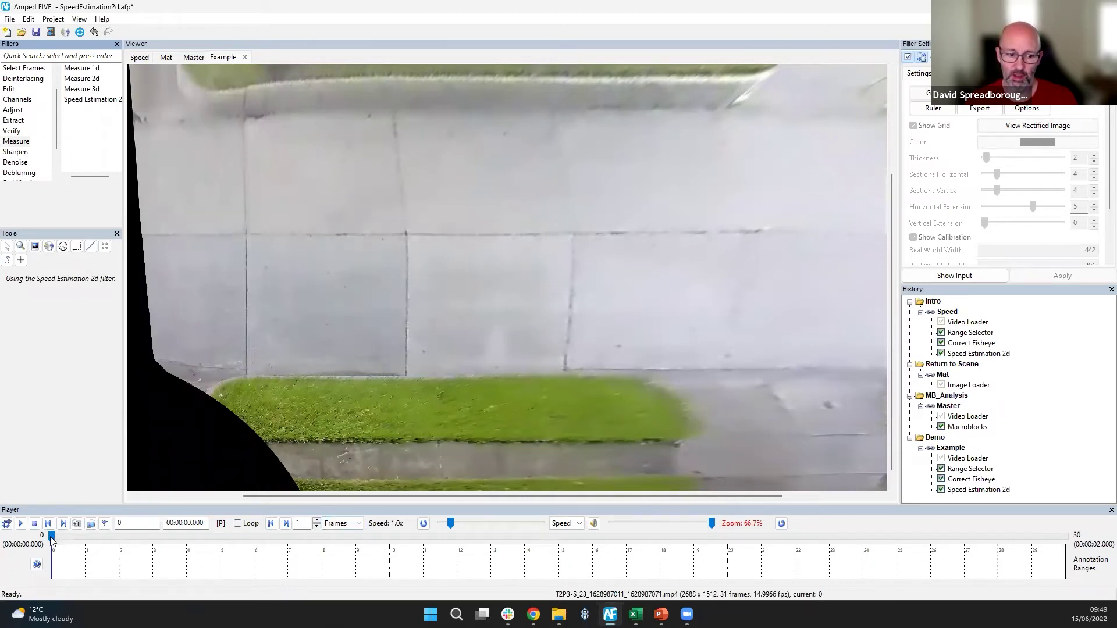
{"action": "key", "text": "Right"}
{"action": "key", "text": "Right"}
{"action": "key", "text": "Right"}
{"action": "key", "text": "Right"}
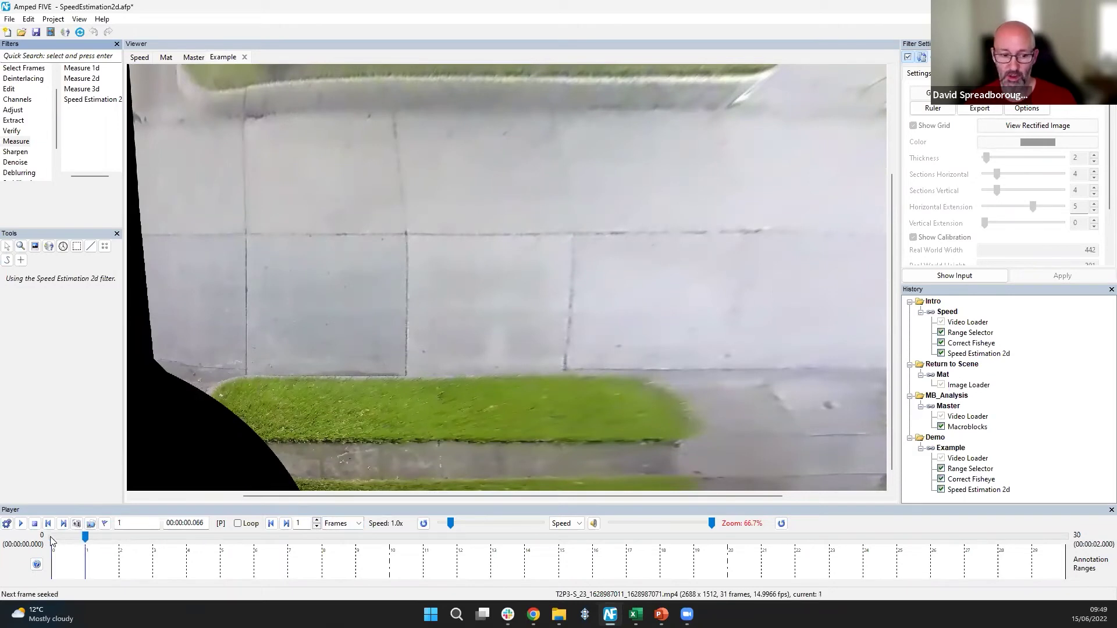
{"action": "key", "text": "Right"}
{"action": "key", "text": "Right"}
{"action": "key", "text": "Right"}
{"action": "key", "text": "Right"}
{"action": "key", "text": "Right"}
{"action": "key", "text": "Right"}
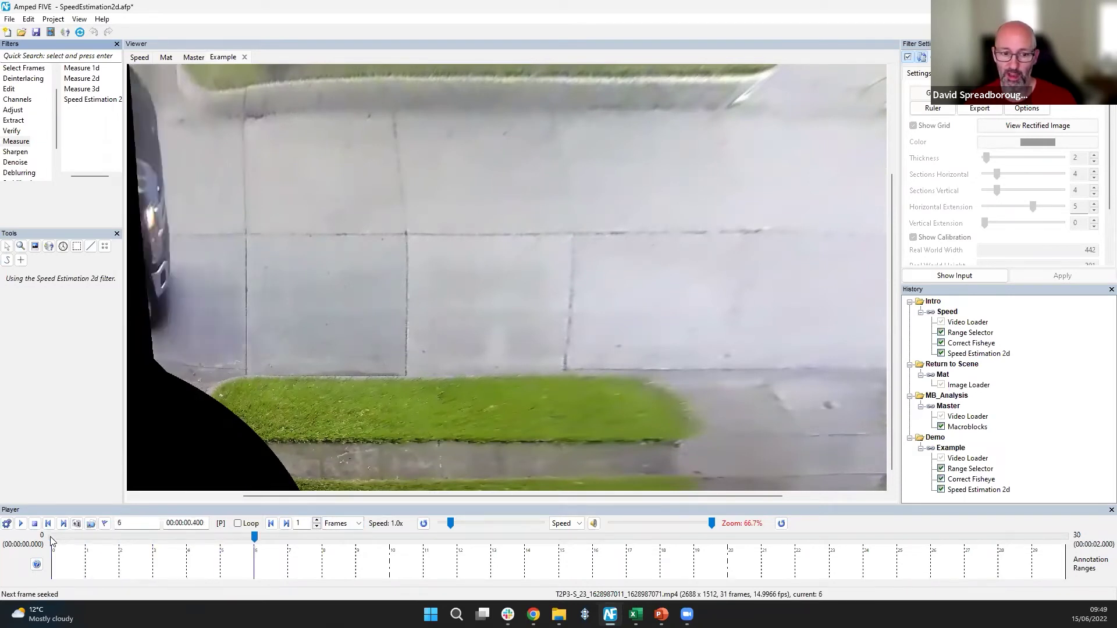
{"action": "key", "text": "Right"}
{"action": "key", "text": "Right"}
{"action": "key", "text": "Right"}
{"action": "key", "text": "Right"}
{"action": "key", "text": "Right"}
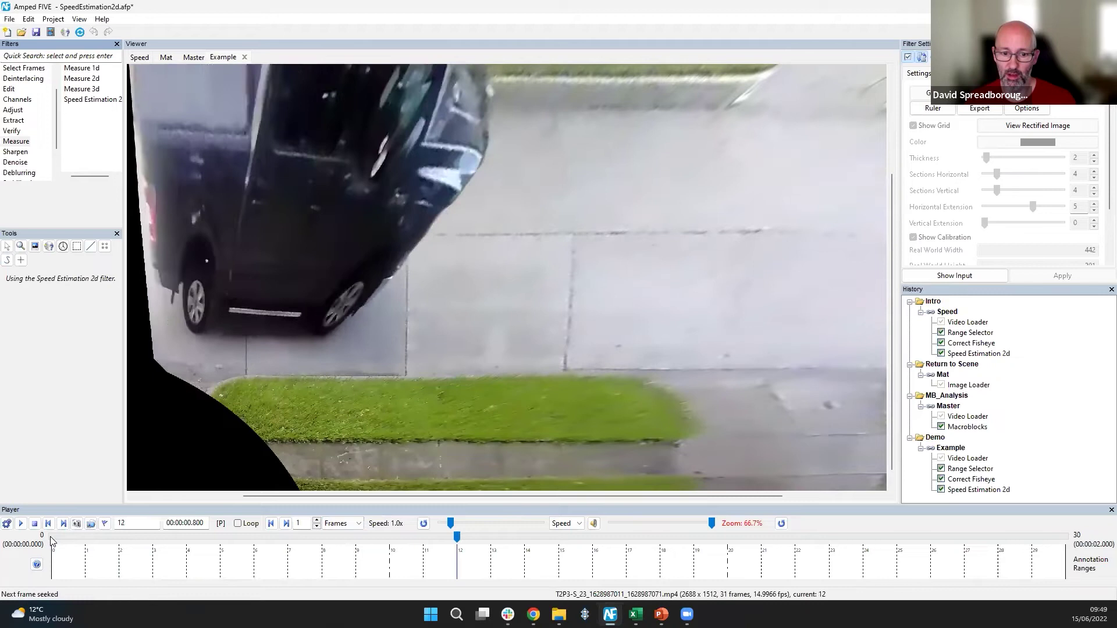
{"action": "key", "text": "Right"}
{"action": "key", "text": "Right"}
{"action": "key", "text": "Right"}
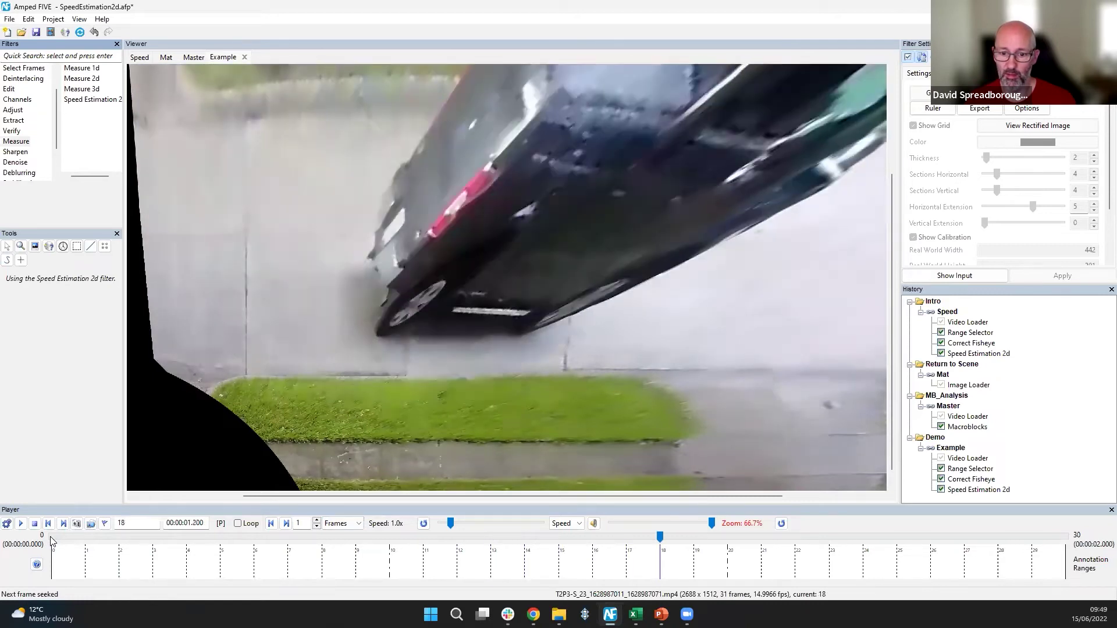
{"action": "key", "text": "Left"}
{"action": "key", "text": "Left"}
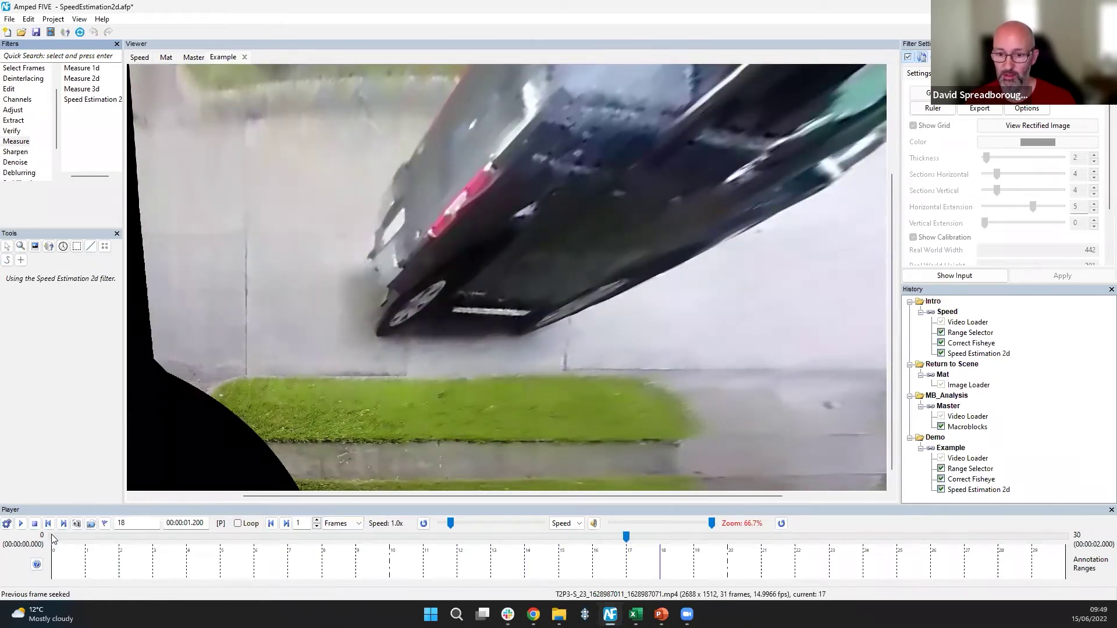
{"action": "key", "text": "Left"}
{"action": "key", "text": "Left"}
{"action": "key", "text": "Left"}
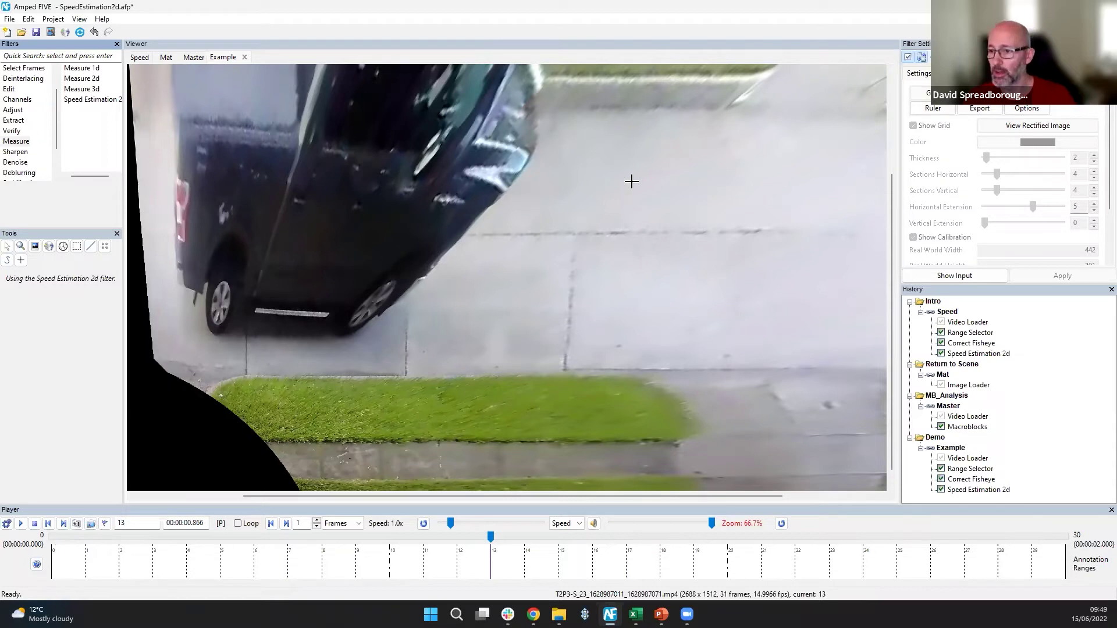
Step: Return from the rectified image to the normal view and step back to frame 5, before the truck enters
{"action": "left_click", "coordinate": [1025, 127]}
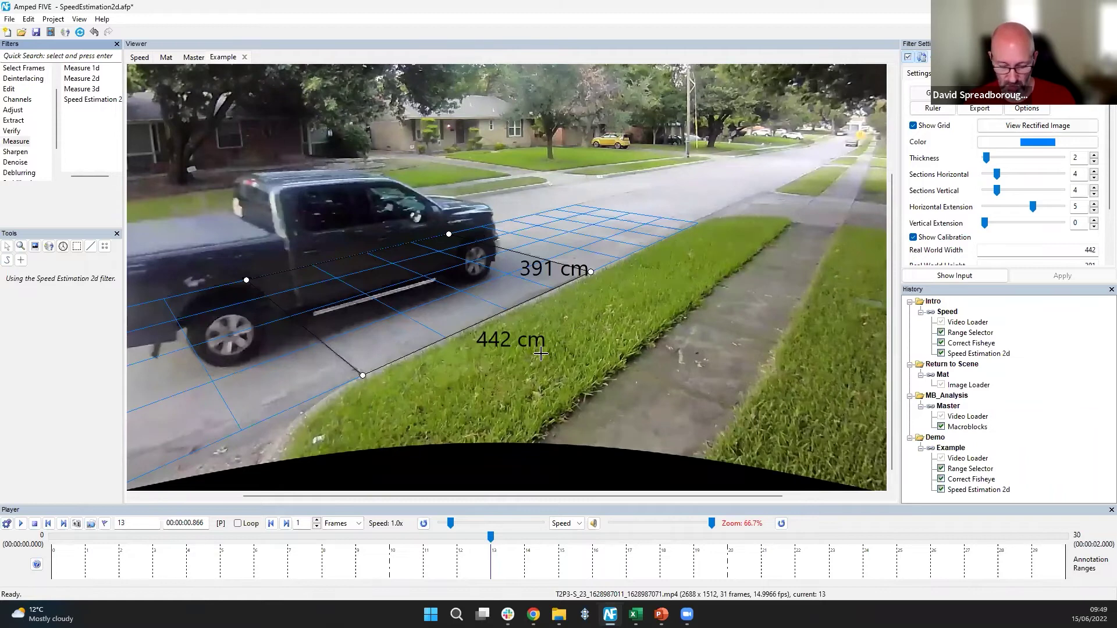
{"action": "key", "text": "Left"}
{"action": "key", "text": "Left"}
{"action": "key", "text": "Left"}
{"action": "key", "text": "Left"}
{"action": "key", "text": "Left"}
{"action": "key", "text": "Left"}
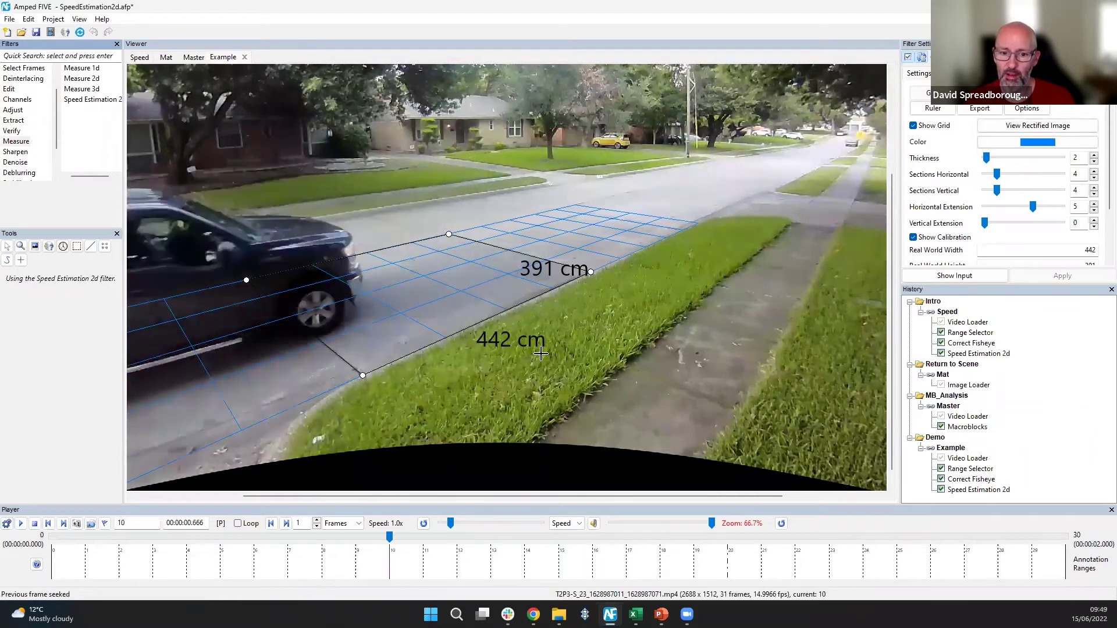
{"action": "key", "text": "Left"}
{"action": "key", "text": "Left"}
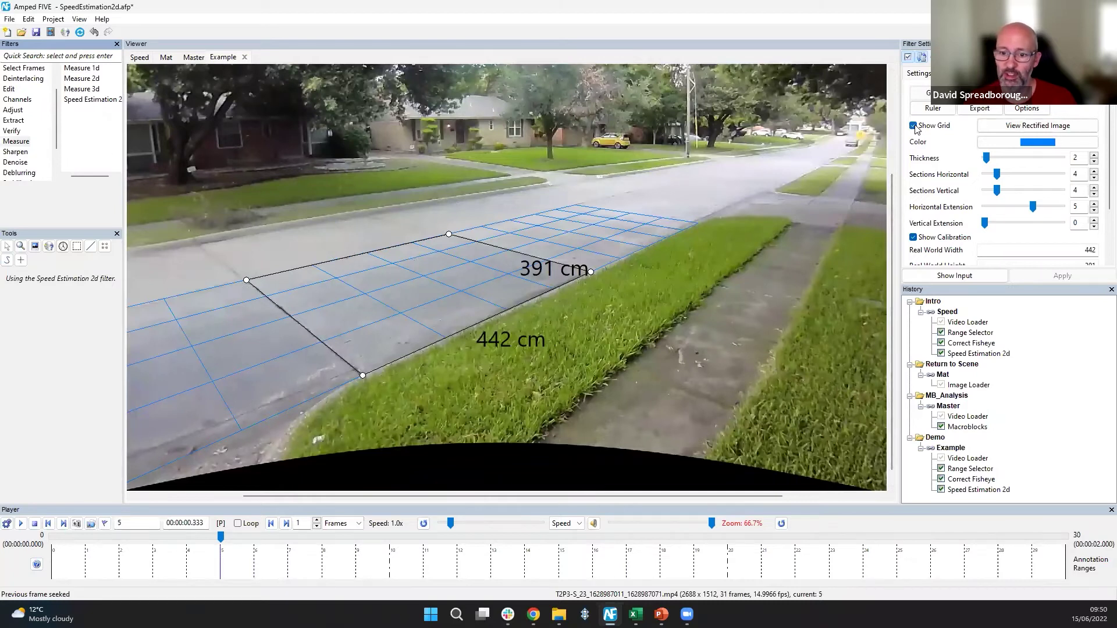
Step: Hide the calibration grid and open the filter's path settings for tracking the vehicle
{"action": "left_click", "coordinate": [914, 126]}
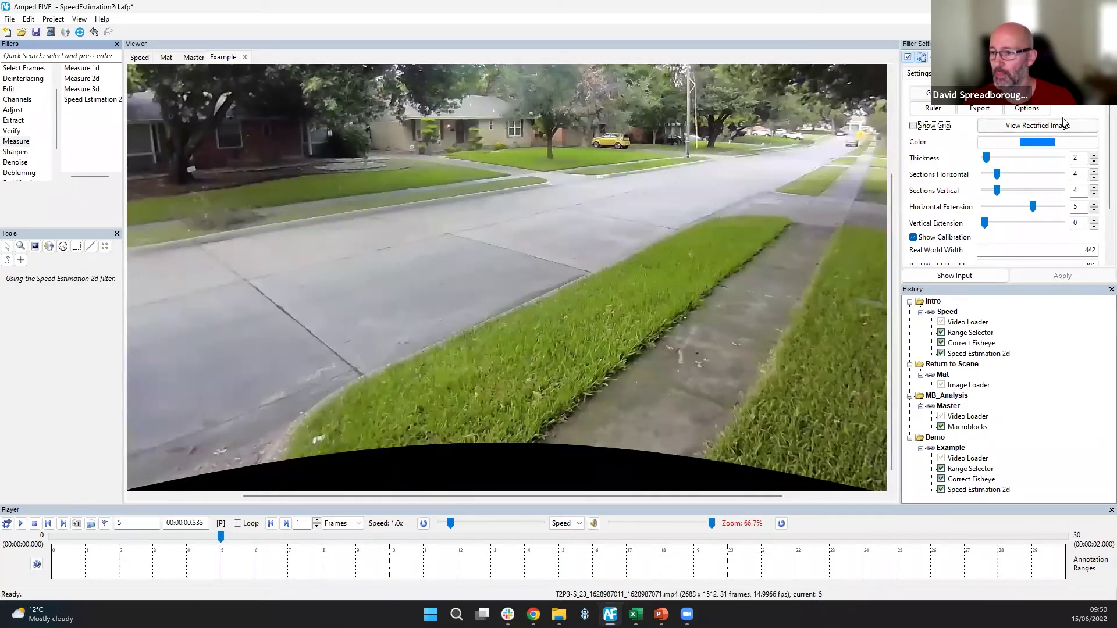
{"action": "left_click", "coordinate": [943, 110]}
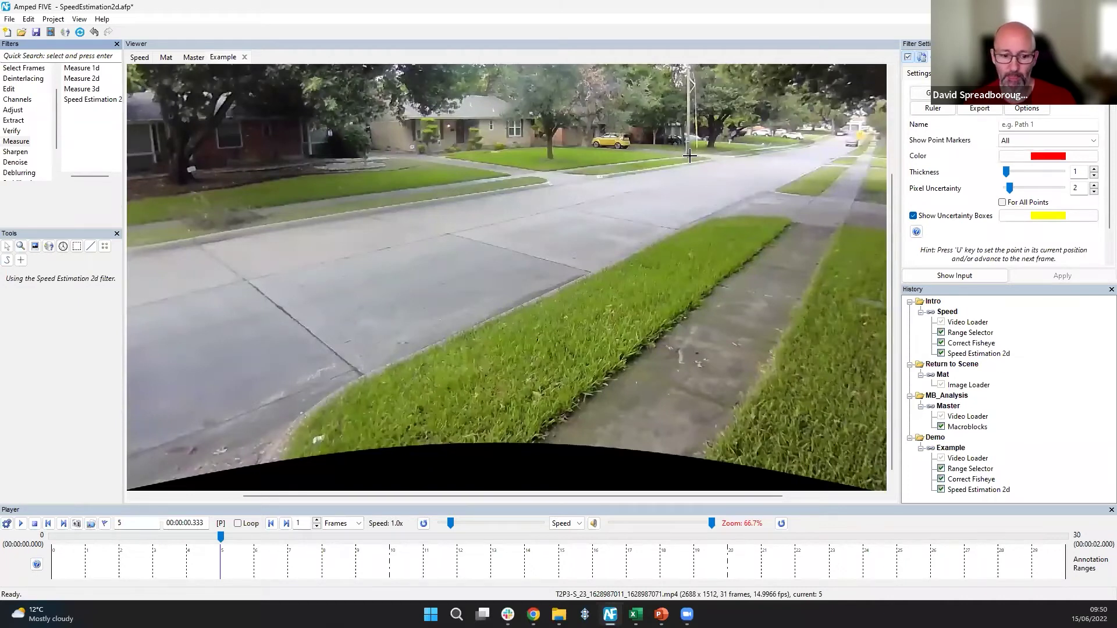
Step: Advance the video frame by frame from frame 5 to frame 10, where the truck's front wheel reaches the road joint
{"action": "key", "text": "Right"}
{"action": "key", "text": "Right"}
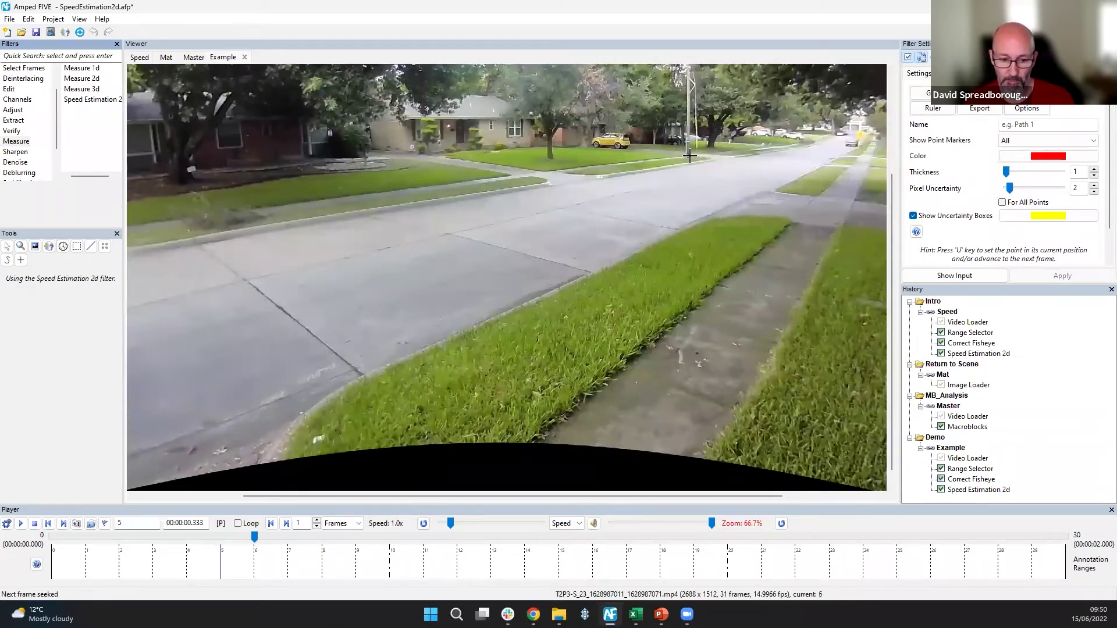
{"action": "left_click", "coordinate": [593, 523]}
{"action": "key", "text": "Right"}
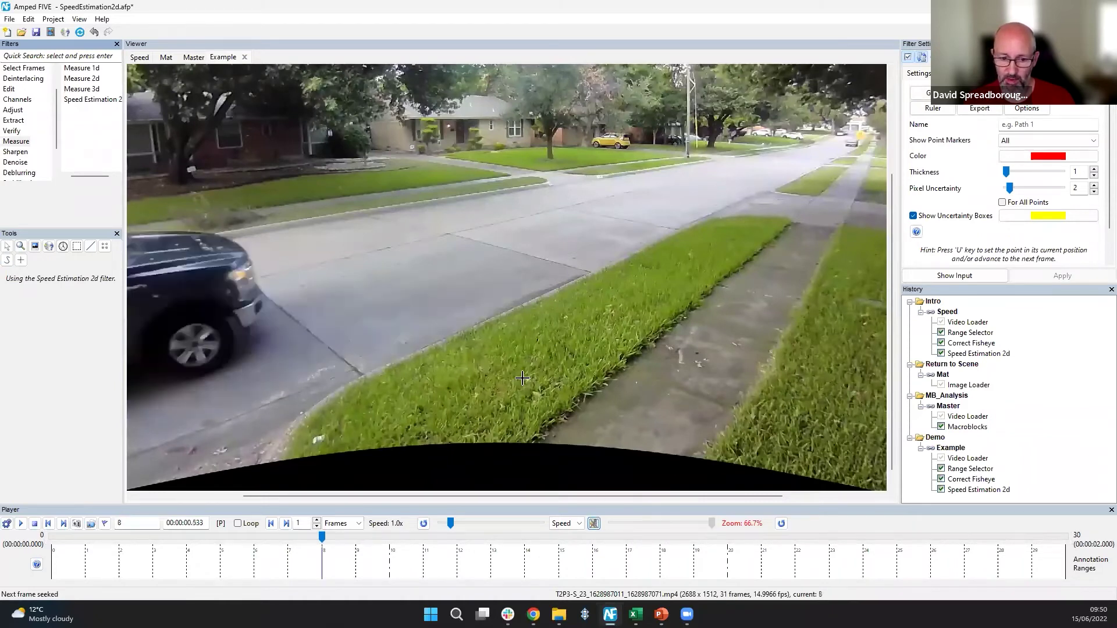
{"action": "key", "text": "Right"}
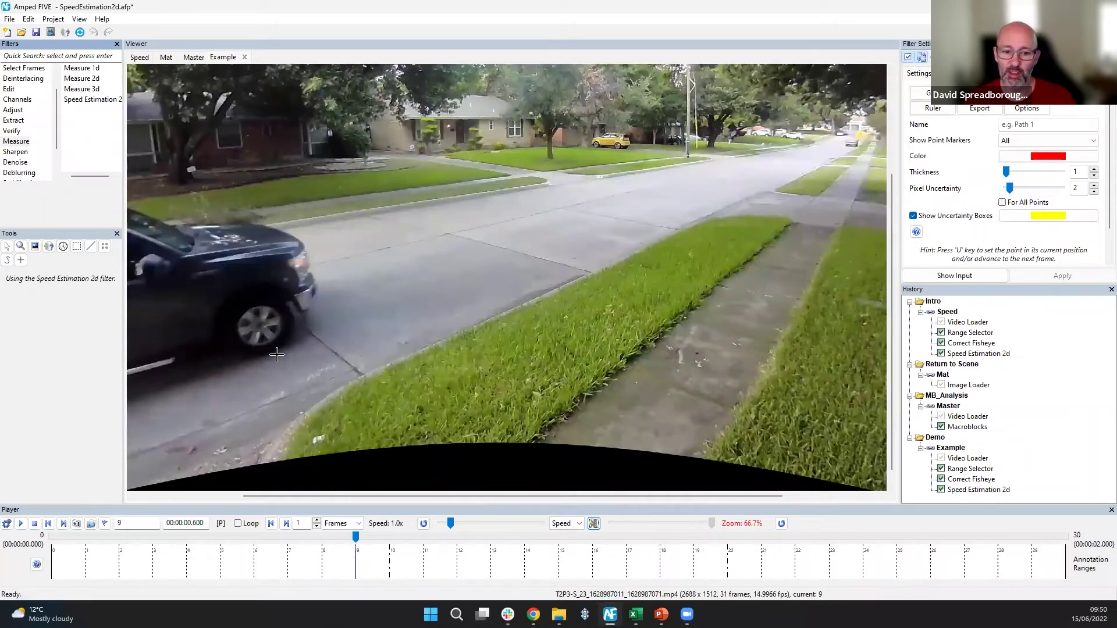
{"action": "key", "text": "Right"}
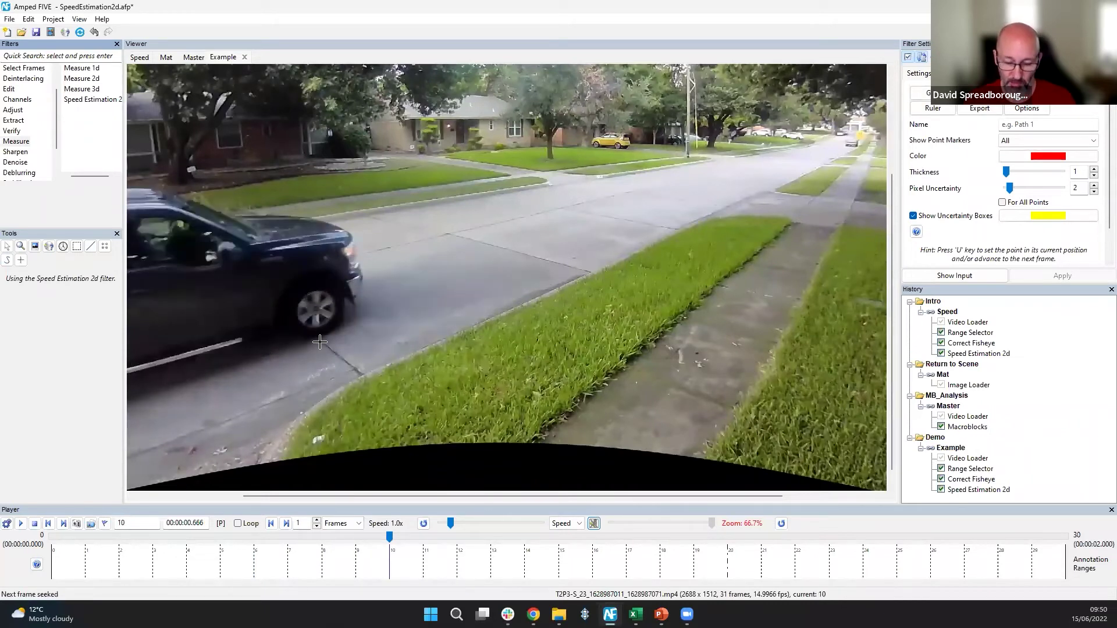
Step: Name the path Vehicle and set its pixel uncertainty to 4
{"action": "key", "text": "Tab"}
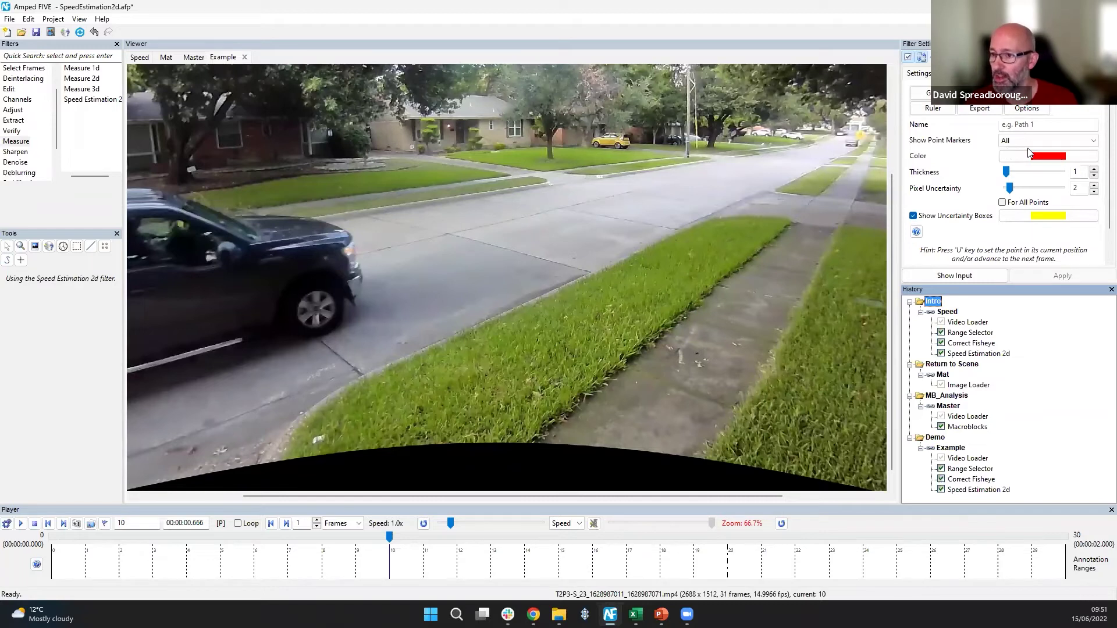
{"action": "left_click", "coordinate": [1032, 125]}
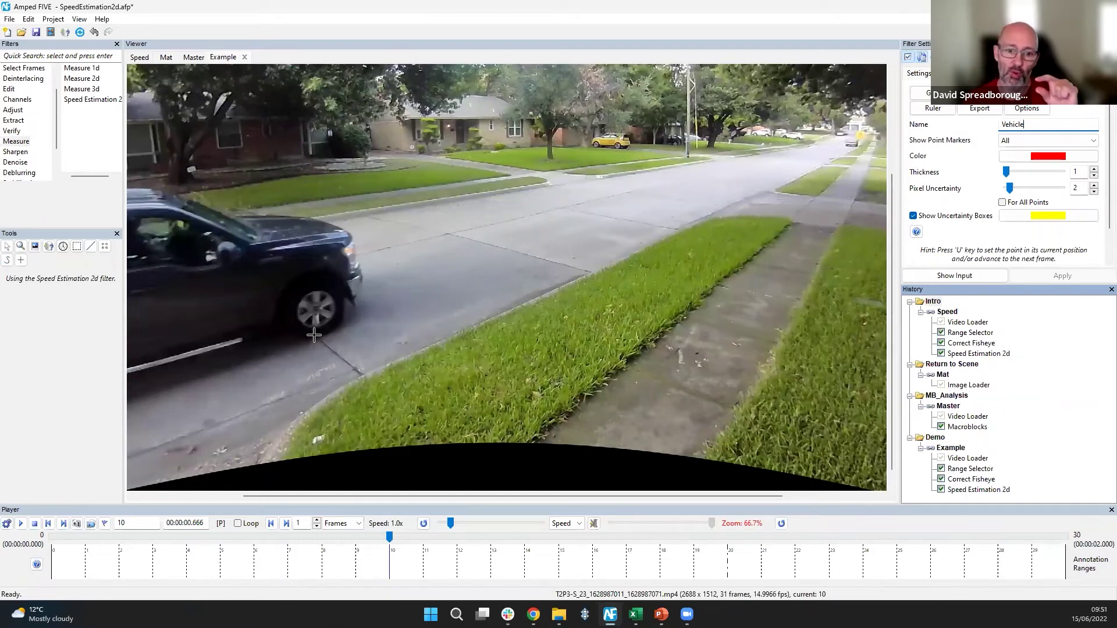
{"action": "scroll", "coordinate": [320, 336], "scroll_direction": "up", "scroll_amount": 3}
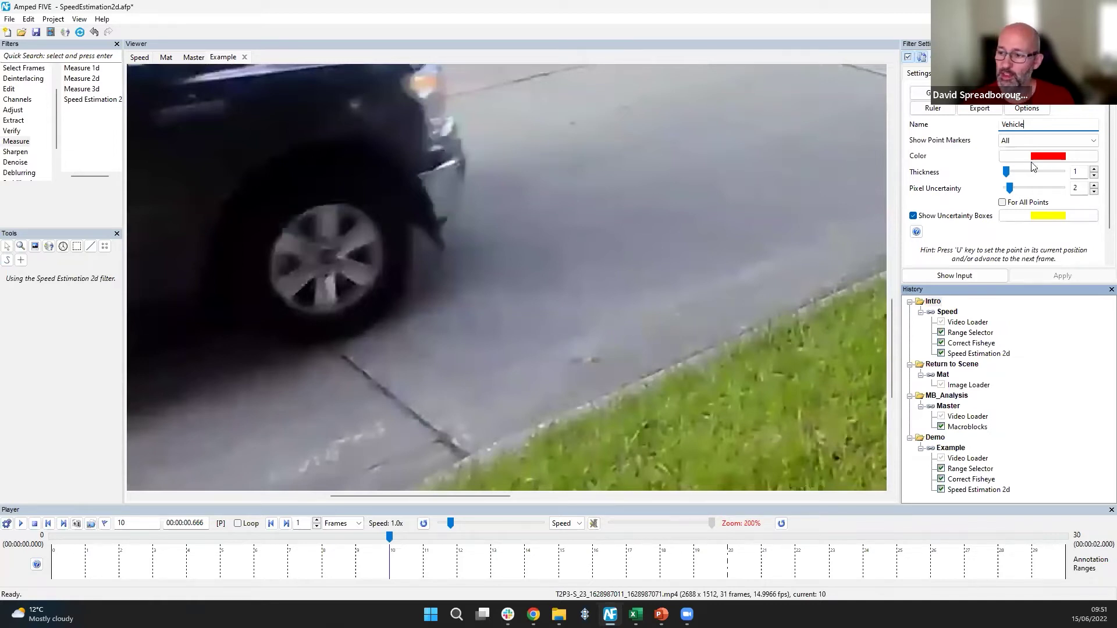
{"action": "left_click", "coordinate": [1094, 185]}
{"action": "left_click", "coordinate": [1094, 185]}
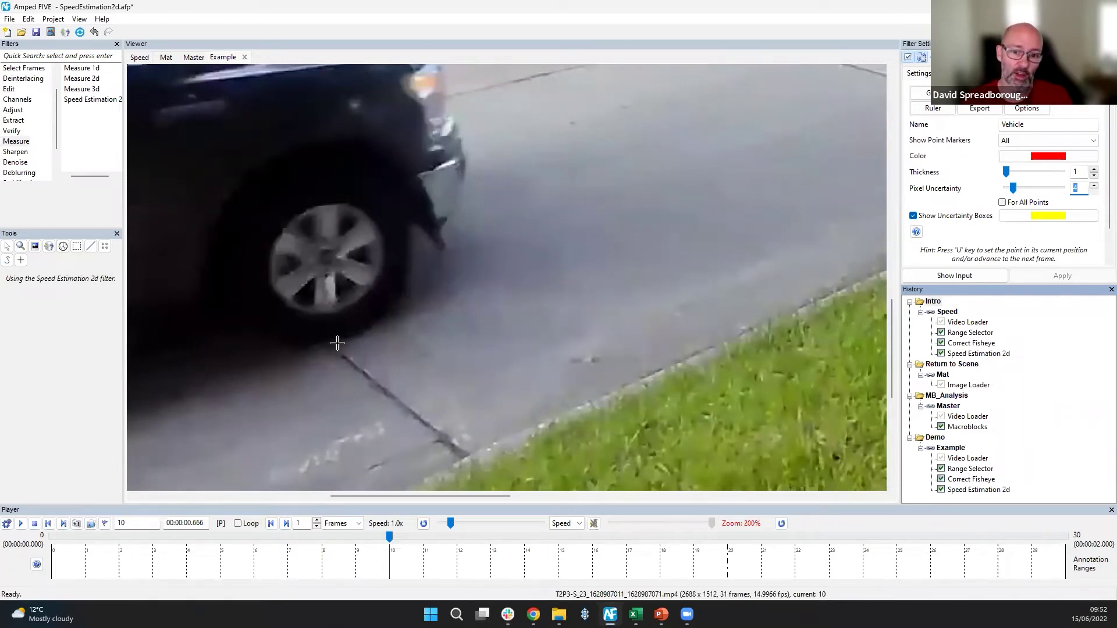
Step: Place the first path point at frame 10, where the truck's front tyre touches the road beside the joint
{"action": "scroll", "coordinate": [337, 342], "scroll_direction": "up", "scroll_amount": 1}
{"action": "scroll", "coordinate": [324, 332], "scroll_direction": "up", "scroll_amount": 1}
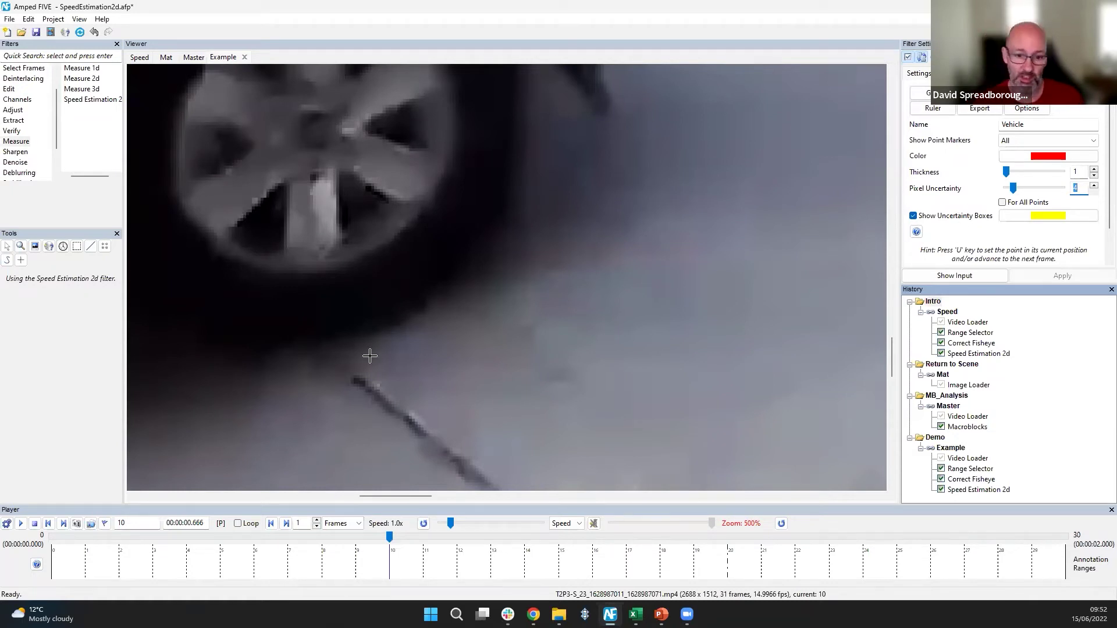
{"action": "scroll", "coordinate": [337, 358], "scroll_direction": "down", "scroll_amount": 1}
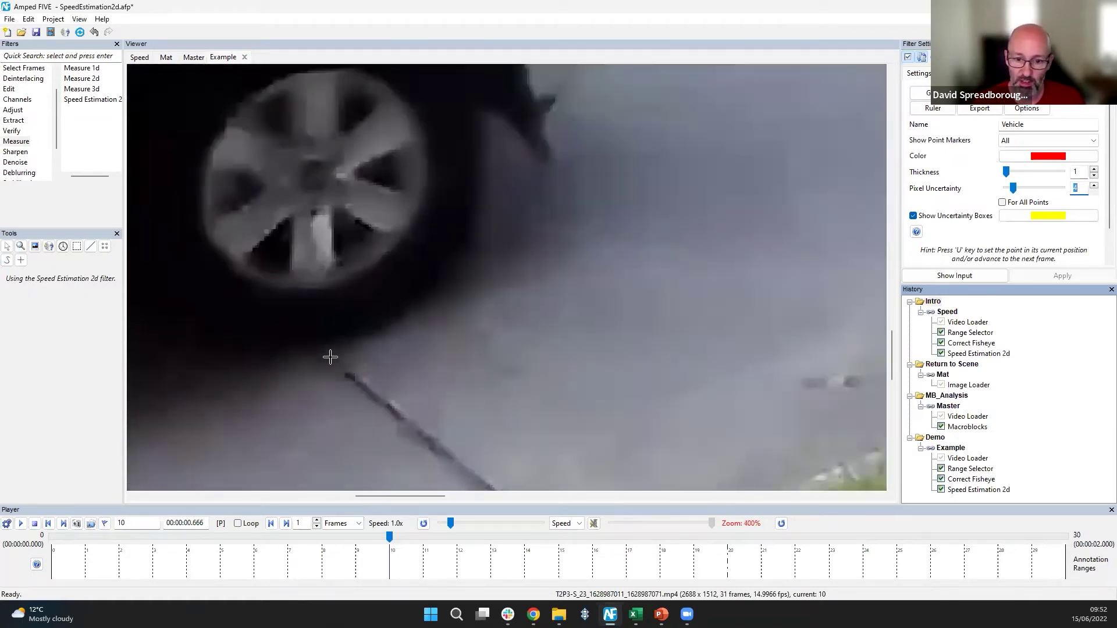
{"action": "scroll", "coordinate": [320, 340], "scroll_direction": "up", "scroll_amount": 2}
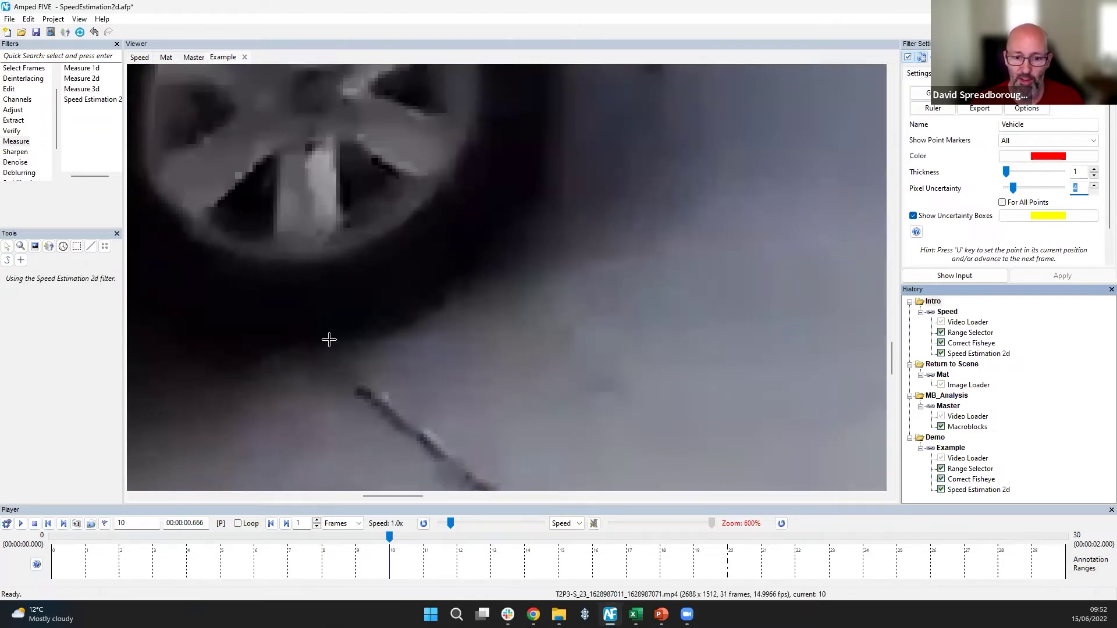
{"action": "left_click", "coordinate": [327, 341]}
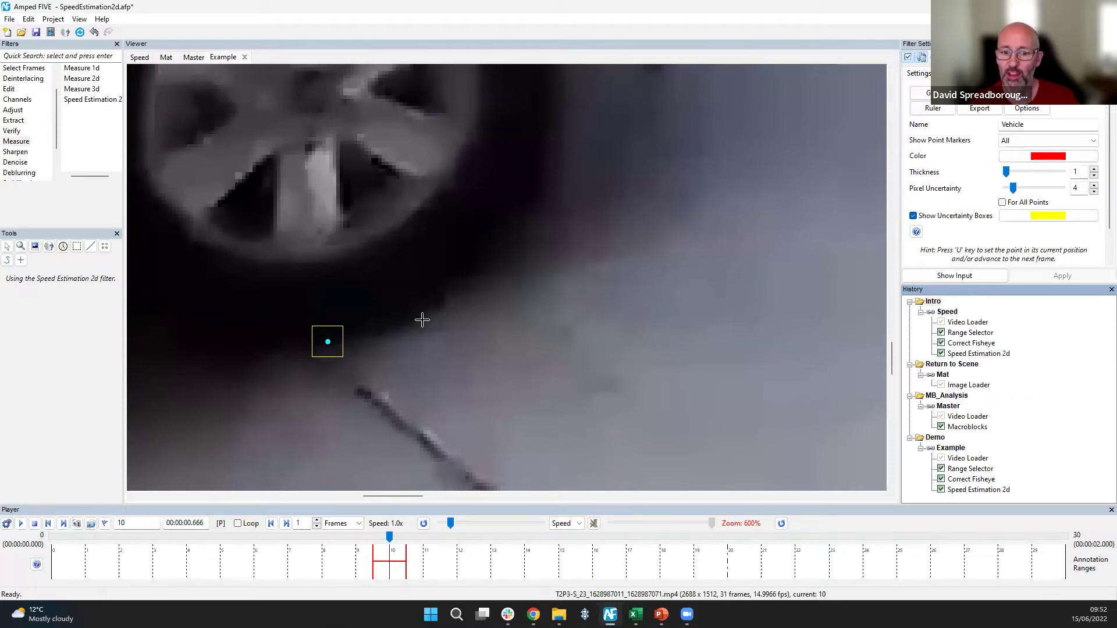
Step: Advance to frame 11 and add a path point at the front tyre's contact with the road
{"action": "key", "text": "u"}
{"action": "left_click_drag", "start_coordinate": [520, 301], "coordinate": [716, 226]}
{"action": "scroll", "coordinate": [675, 260], "scroll_direction": "down", "scroll_amount": 2}
{"action": "scroll", "coordinate": [692, 254], "scroll_direction": "down", "scroll_amount": 2}
{"action": "scroll", "coordinate": [778, 223], "scroll_direction": "up", "scroll_amount": 2}
{"action": "scroll", "coordinate": [801, 210], "scroll_direction": "up", "scroll_amount": 2}
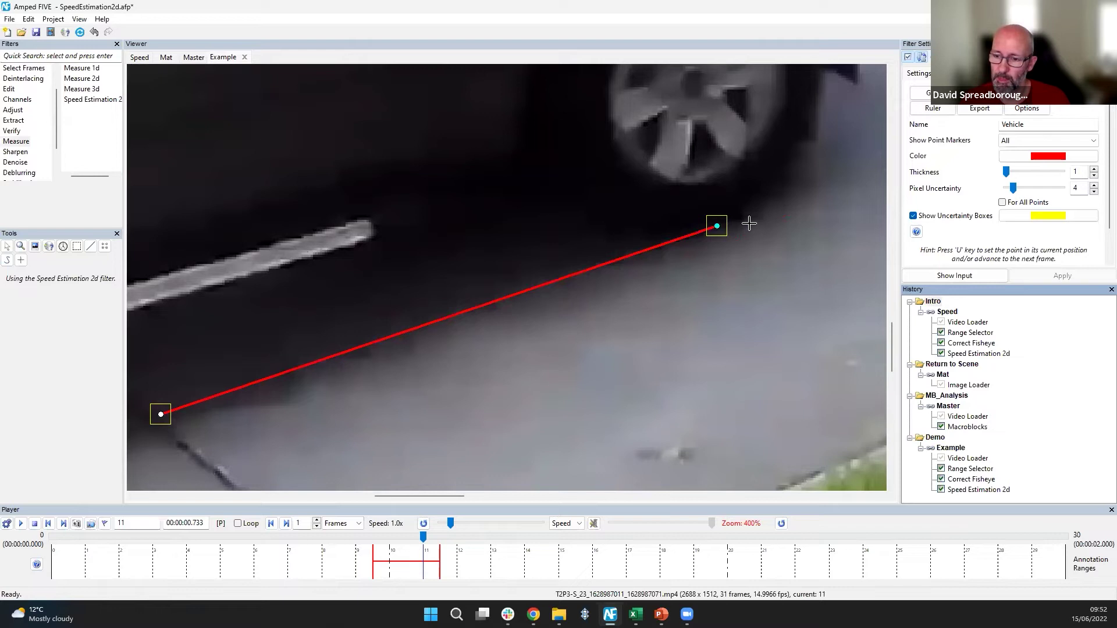
Step: Advance to frame 12 and fine-tune a path point onto the front tyre's contact with the road
{"action": "key", "text": "u"}
{"action": "scroll", "coordinate": [756, 221], "scroll_direction": "down", "scroll_amount": 3}
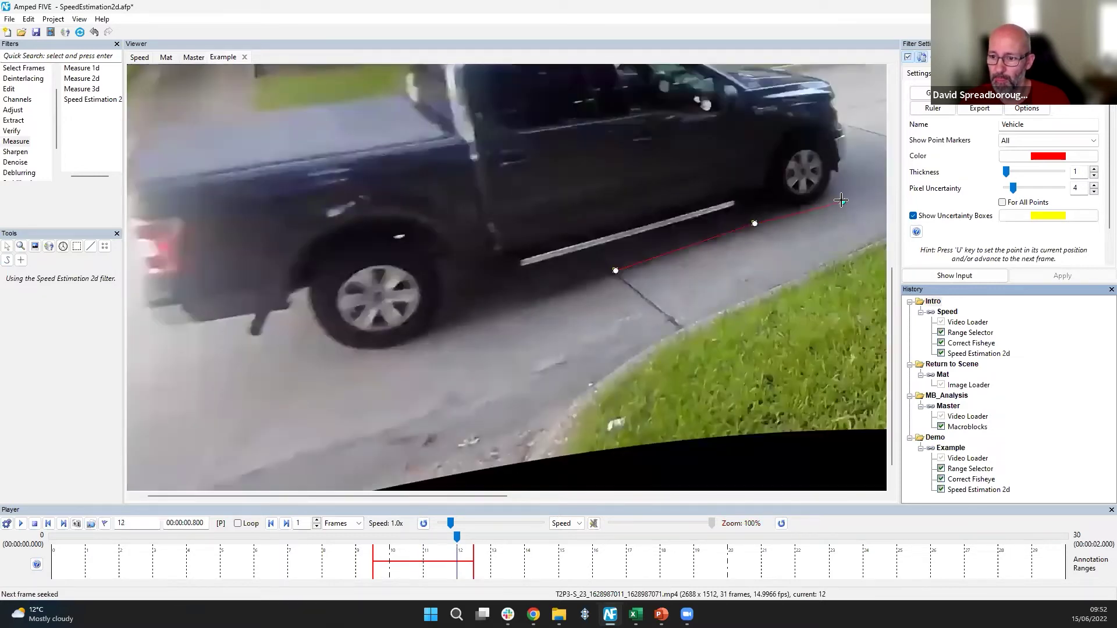
{"action": "scroll", "coordinate": [842, 200], "scroll_direction": "up", "scroll_amount": 2}
{"action": "left_click_drag", "start_coordinate": [813, 204], "coordinate": [763, 198]}
{"action": "scroll", "coordinate": [756, 203], "scroll_direction": "down", "scroll_amount": 1}
{"action": "scroll", "coordinate": [754, 204], "scroll_direction": "up", "scroll_amount": 2}
{"action": "left_click_drag", "start_coordinate": [733, 240], "coordinate": [740, 209]}
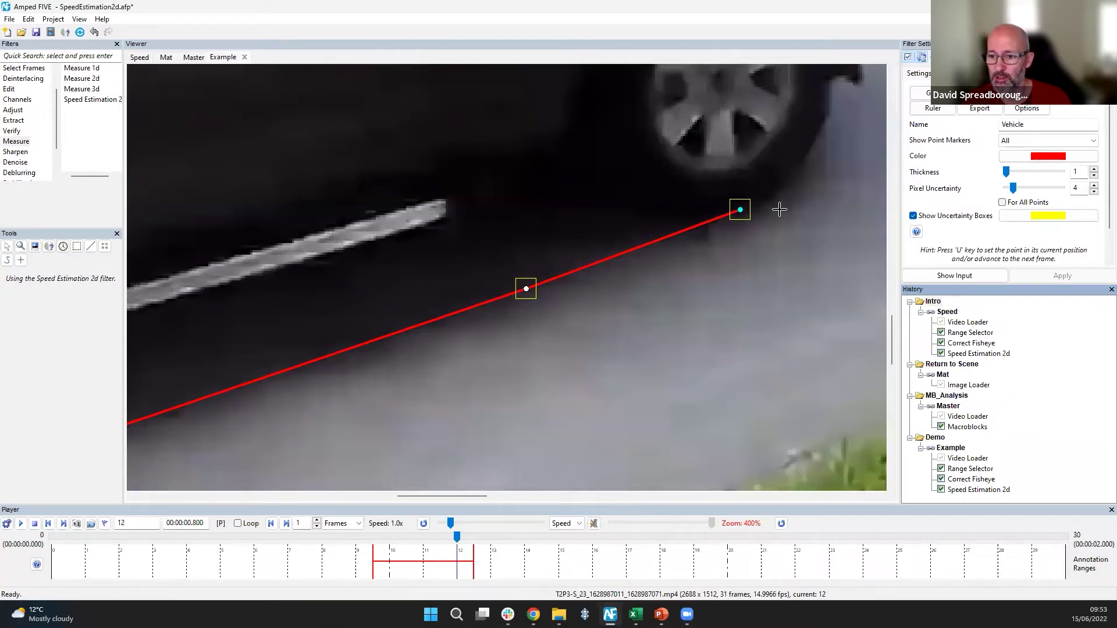
Step: Mark the front tyre's road contact in frame 13 as the path's next point
{"action": "key", "text": "u"}
{"action": "left_click", "coordinate": [803, 197]}
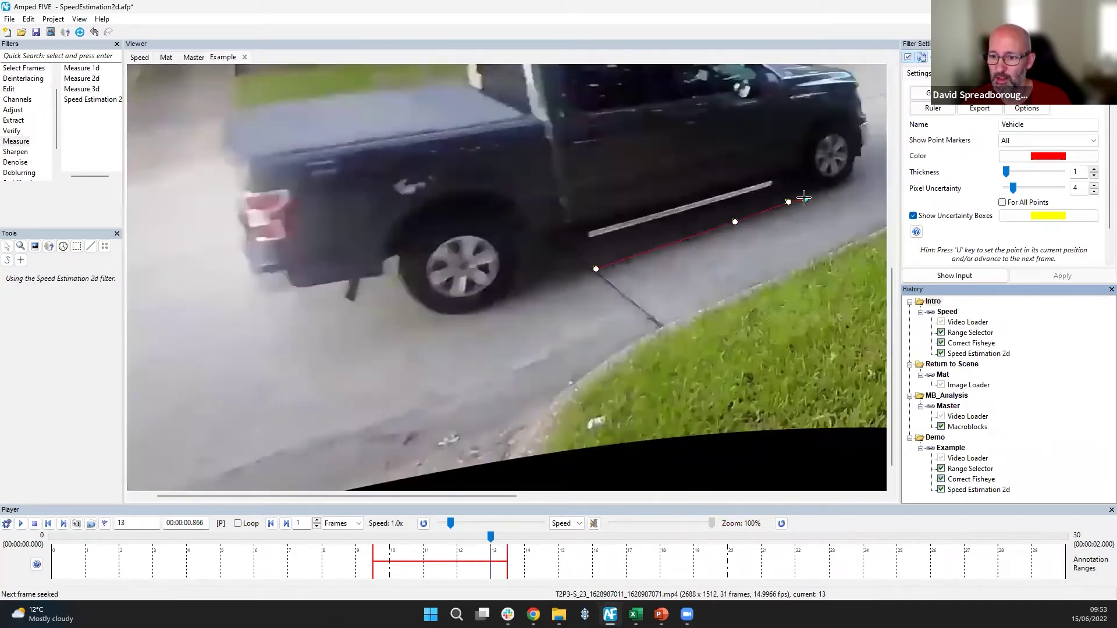
{"action": "left_click_drag", "start_coordinate": [804, 198], "coordinate": [763, 204]}
{"action": "scroll", "coordinate": [869, 176], "scroll_direction": "up", "scroll_amount": 2}
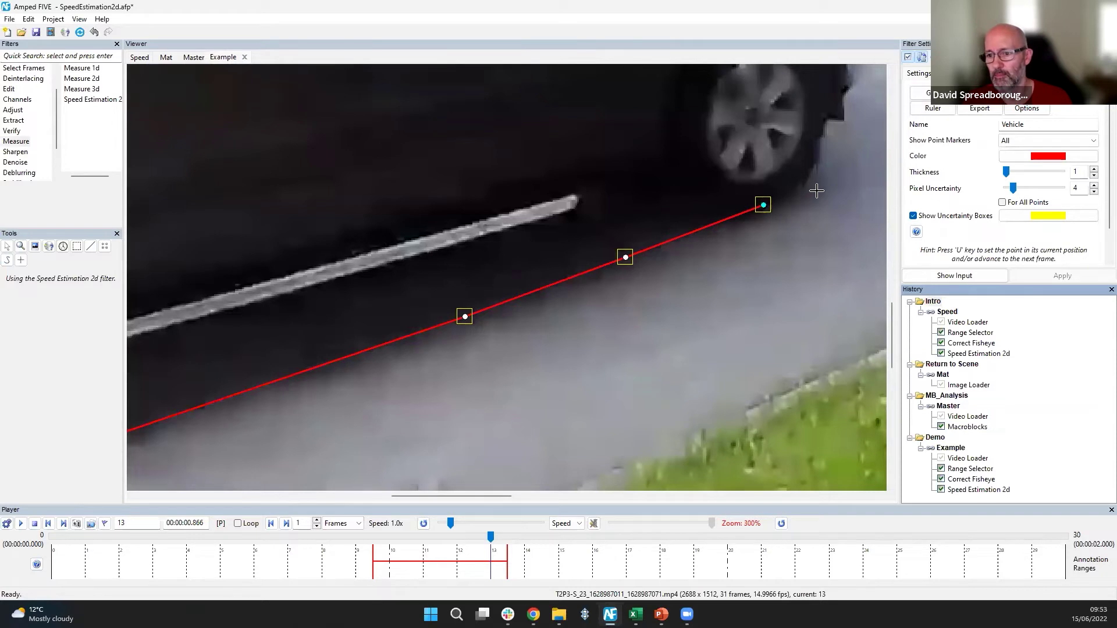
Step: Advance to frame 14 and reposition its path point precisely under the truck's front tyre
{"action": "key", "text": "u"}
{"action": "scroll", "coordinate": [817, 191], "scroll_direction": "down", "scroll_amount": 2}
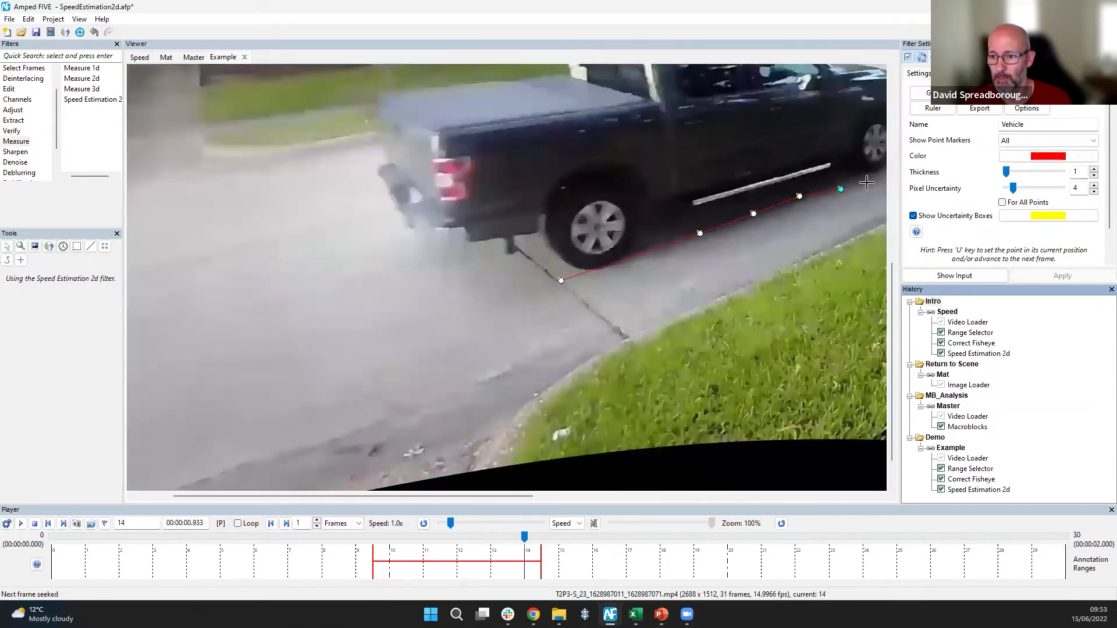
{"action": "left_click", "coordinate": [879, 251]}
{"action": "scroll", "coordinate": [877, 244], "scroll_direction": "up", "scroll_amount": 1}
{"action": "left_click_drag", "start_coordinate": [873, 221], "coordinate": [780, 196]}
{"action": "scroll", "coordinate": [866, 121], "scroll_direction": "down", "scroll_amount": 2}
{"action": "scroll", "coordinate": [780, 196], "scroll_direction": "up", "scroll_amount": 3}
{"action": "left_click", "coordinate": [299, 448]}
{"action": "left_click_drag", "start_coordinate": [299, 449], "coordinate": [337, 415]}
{"action": "scroll", "coordinate": [336, 422], "scroll_direction": "up", "scroll_amount": 1}
{"action": "scroll", "coordinate": [311, 442], "scroll_direction": "up", "scroll_amount": 1}
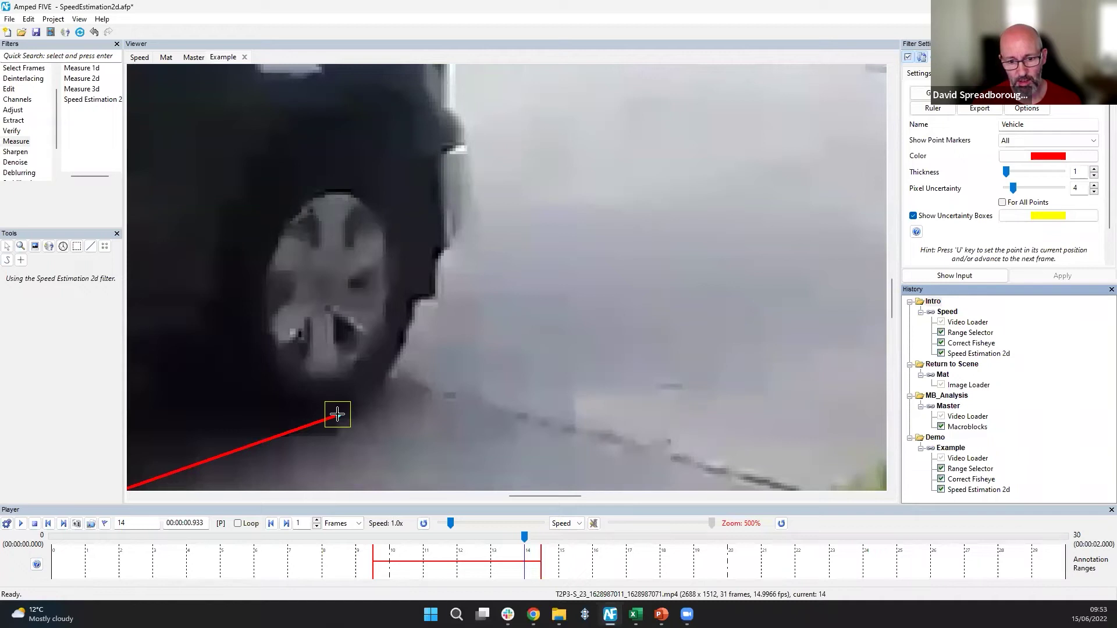
Step: Extend the path to frame 15 with a point under the front tyre
{"action": "key", "text": "u"}
{"action": "left_click_drag", "start_coordinate": [419, 374], "coordinate": [492, 362]}
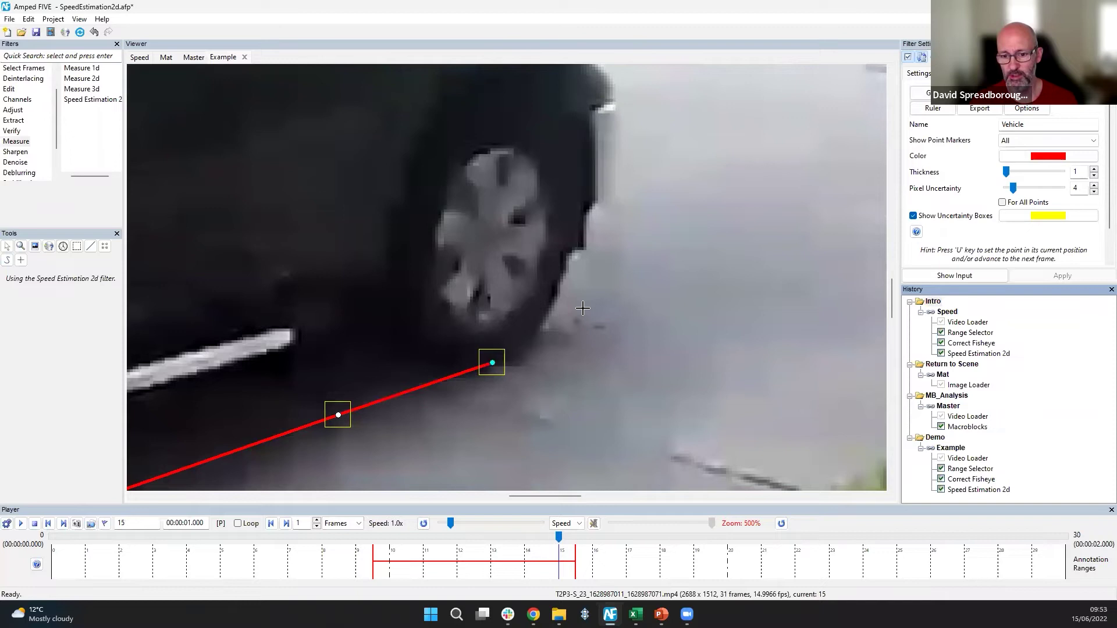
{"action": "scroll", "coordinate": [576, 314], "scroll_direction": "down", "scroll_amount": 10}
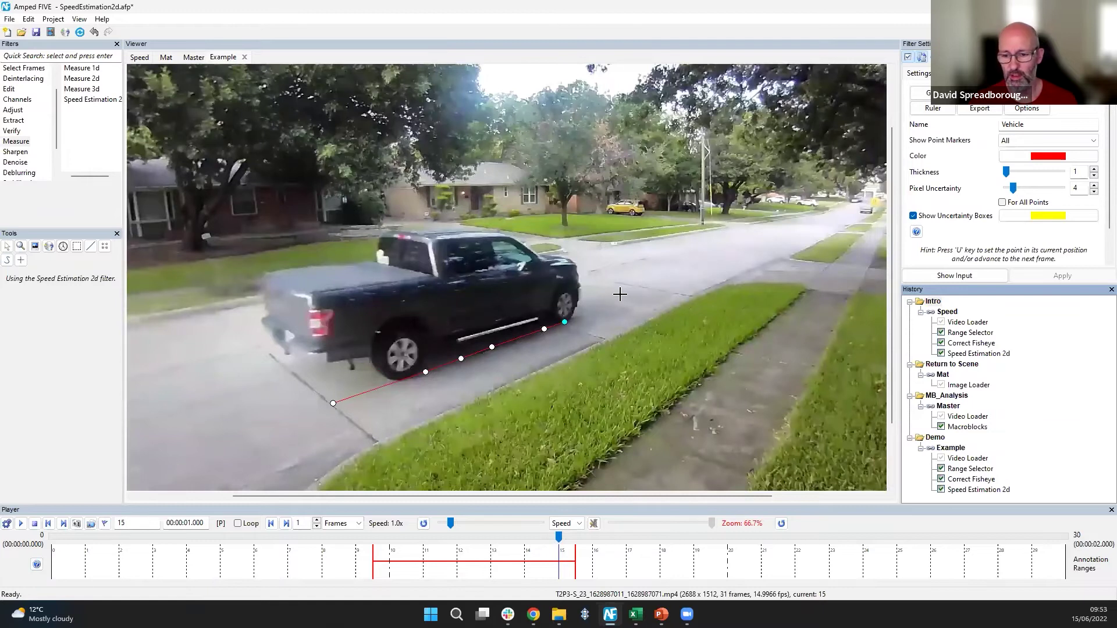
Step: Move on to frame 16 and add a path point where the front tyre meets the road
{"action": "scroll", "coordinate": [610, 298], "scroll_direction": "up", "scroll_amount": 1}
{"action": "scroll", "coordinate": [587, 313], "scroll_direction": "up", "scroll_amount": 1}
{"action": "key", "text": "Page_Down"}
{"action": "left_click", "coordinate": [574, 322]}
{"action": "scroll", "coordinate": [560, 330], "scroll_direction": "up", "scroll_amount": 1}
{"action": "mouse_move", "coordinate": [558, 326]}
{"action": "left_mouse_down"}
{"action": "mouse_move", "coordinate": [508, 349]}
{"action": "mouse_move", "coordinate": [537, 328]}
{"action": "mouse_move", "coordinate": [536, 349]}
{"action": "mouse_move", "coordinate": [547, 331]}
{"action": "left_mouse_up"}
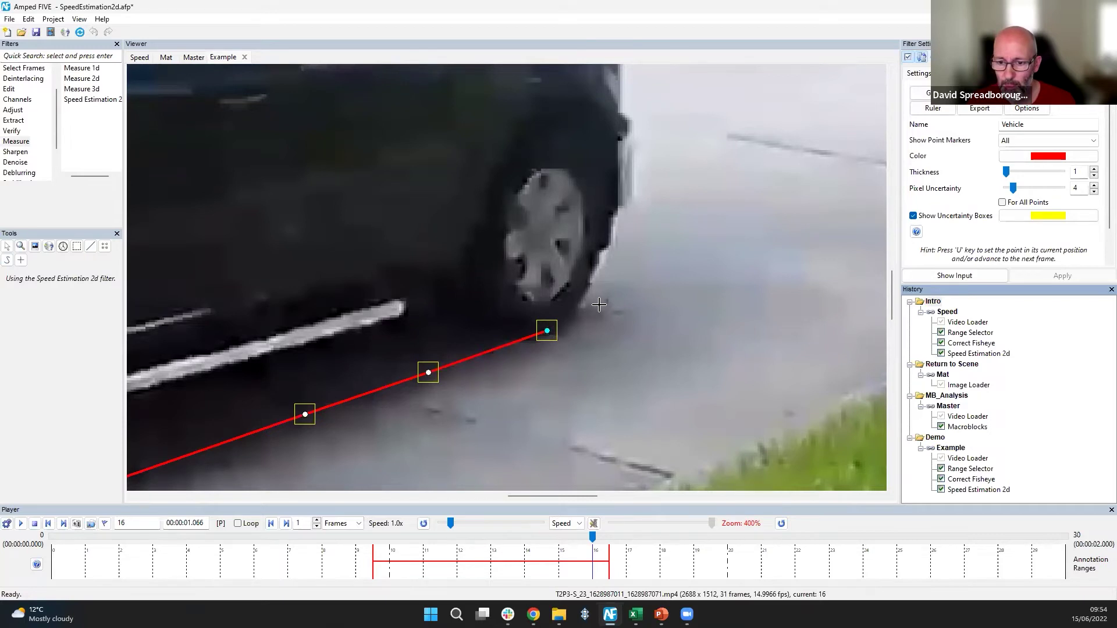
Step: Add the frame 17 path point under the front tyre and review the whole path from the first joint
{"action": "key", "text": "u"}
{"action": "mouse_move", "coordinate": [739, 257]}
{"action": "left_mouse_down"}
{"action": "mouse_move", "coordinate": [751, 250]}
{"action": "mouse_move", "coordinate": [683, 280]}
{"action": "mouse_move", "coordinate": [751, 249]}
{"action": "mouse_move", "coordinate": [721, 299]}
{"action": "mouse_move", "coordinate": [749, 250]}
{"action": "left_mouse_up"}
{"action": "scroll", "coordinate": [751, 252], "scroll_direction": "up", "scroll_amount": 1}
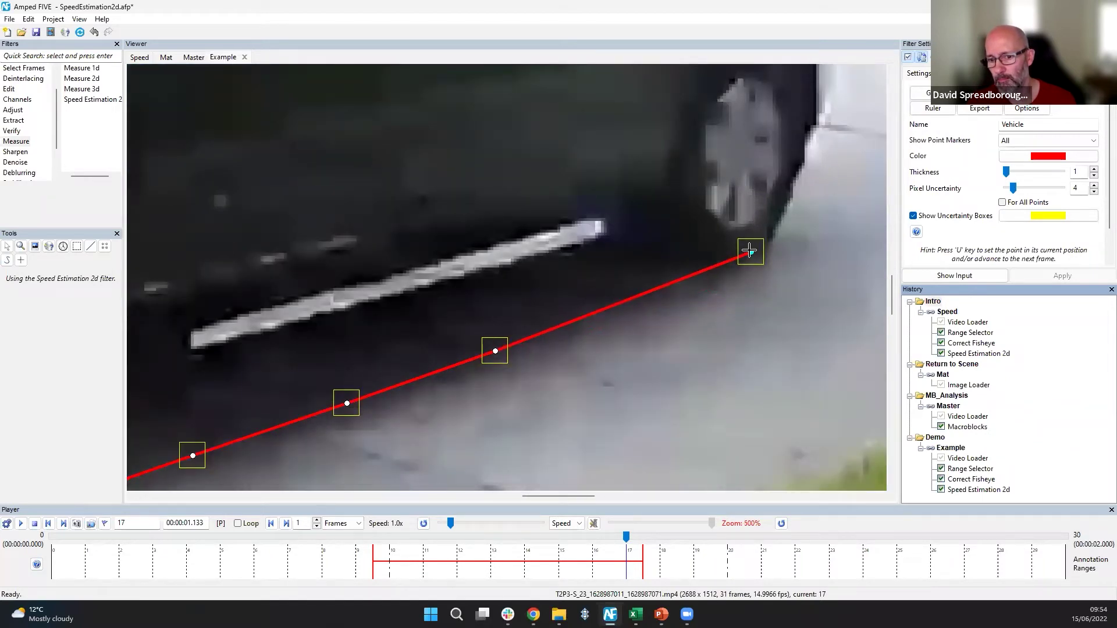
{"action": "scroll", "coordinate": [655, 331], "scroll_direction": "down", "scroll_amount": 2}
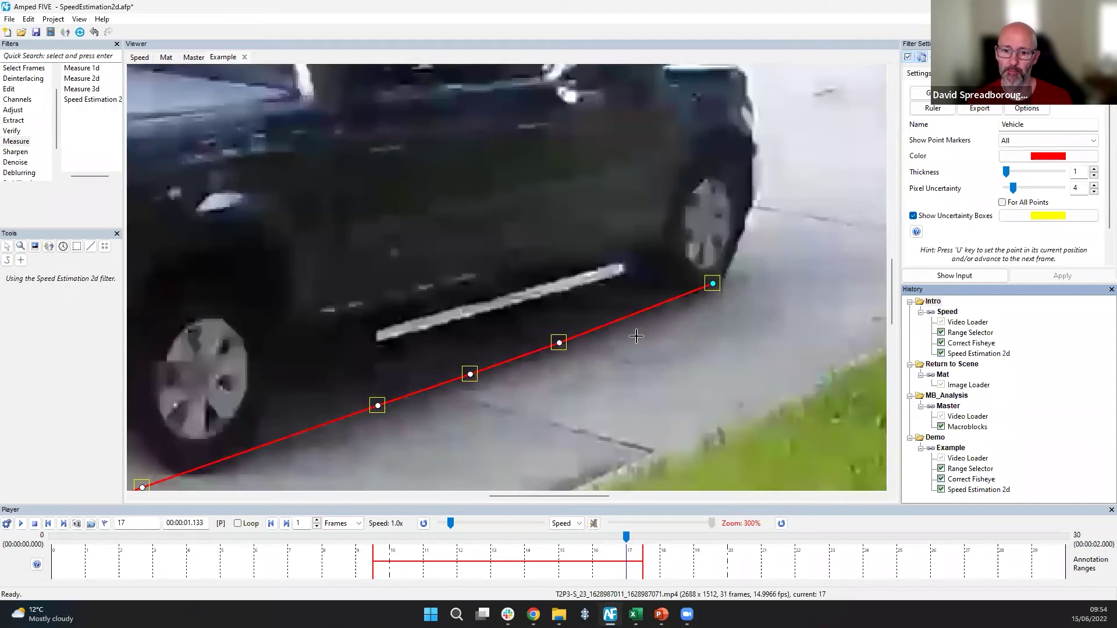
{"action": "scroll", "coordinate": [636, 336], "scroll_direction": "down", "scroll_amount": 4}
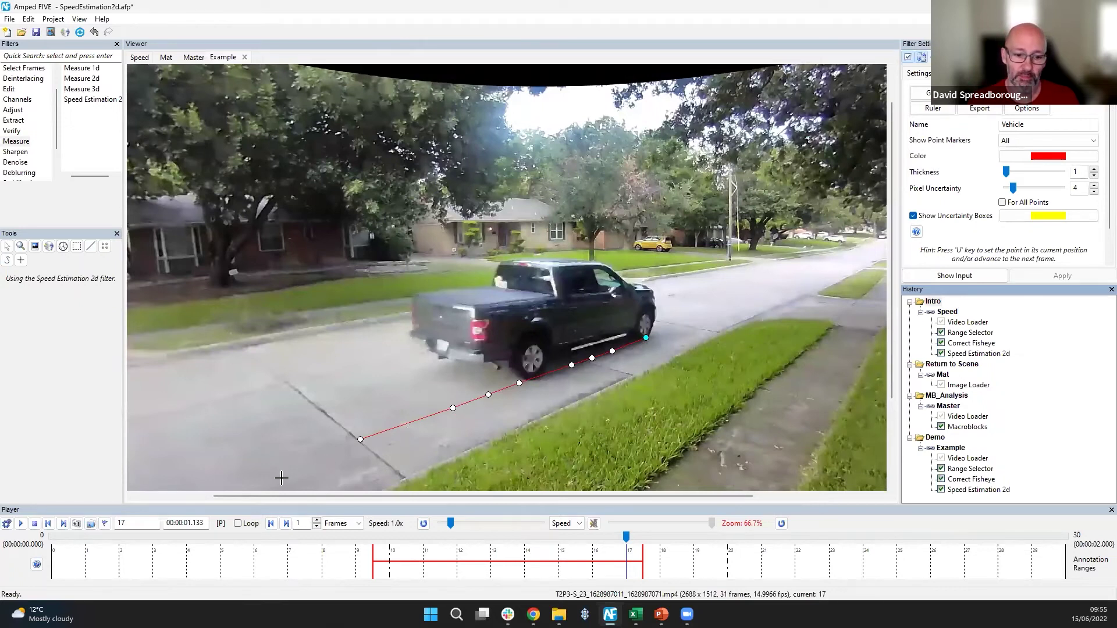
{"action": "left_click_drag", "start_coordinate": [270, 500], "coordinate": [199, 499]}
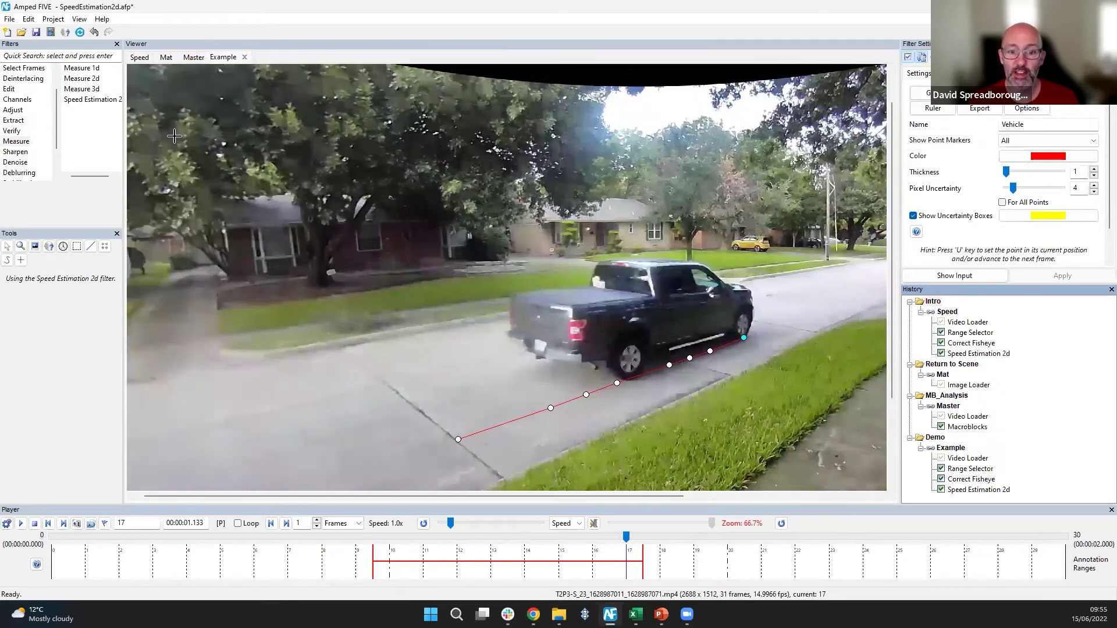
{"action": "scroll", "coordinate": [699, 266], "scroll_direction": "down", "scroll_amount": 1}
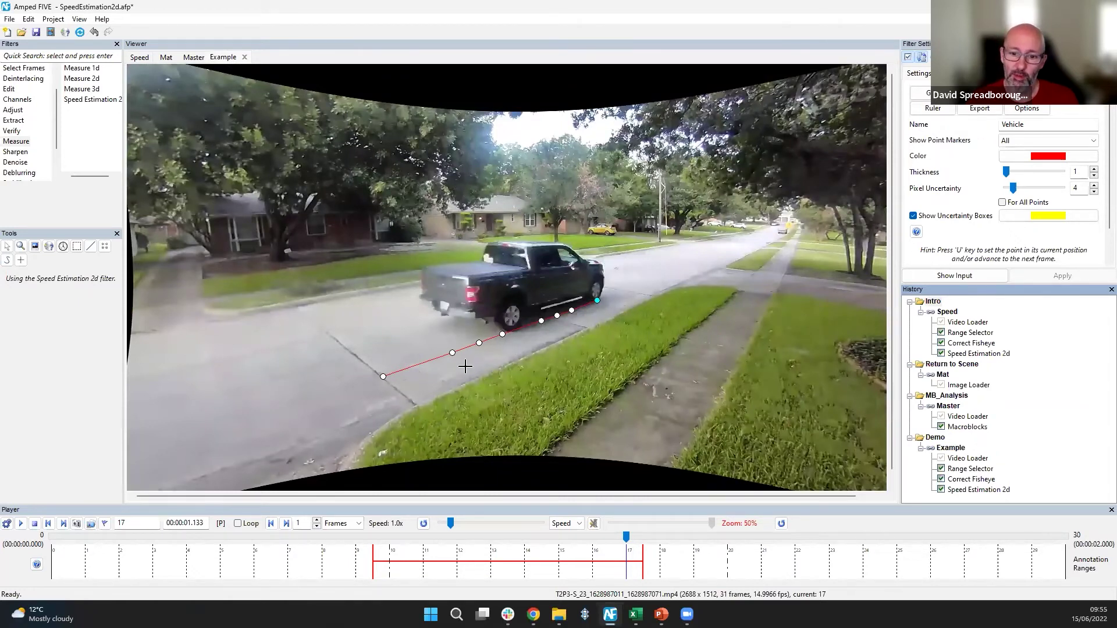
{"action": "scroll", "coordinate": [465, 366], "scroll_direction": "up", "scroll_amount": 1}
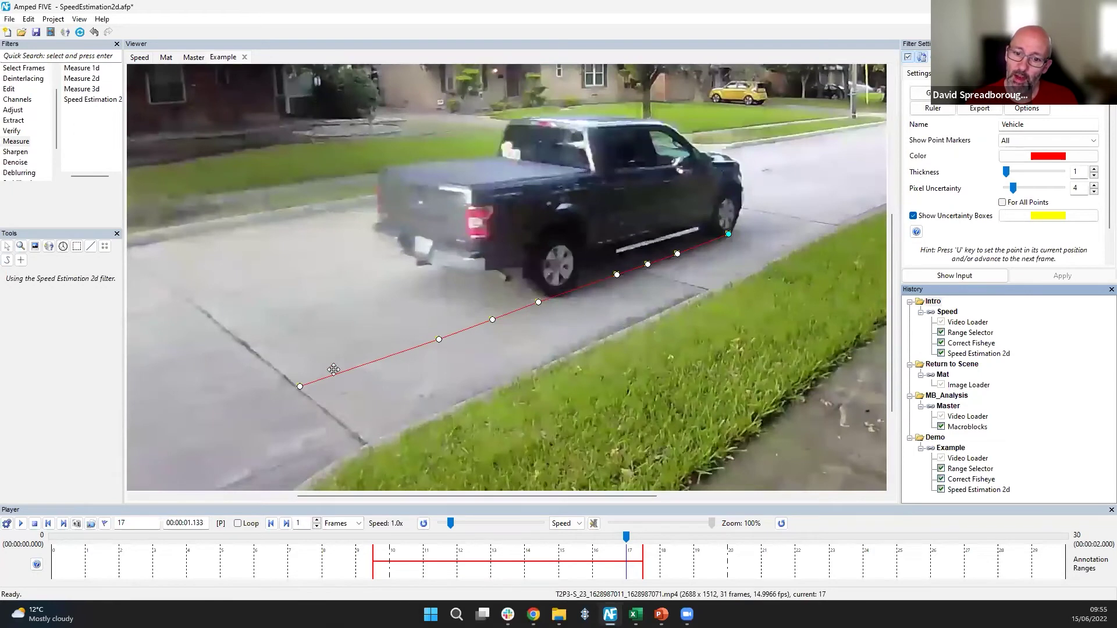
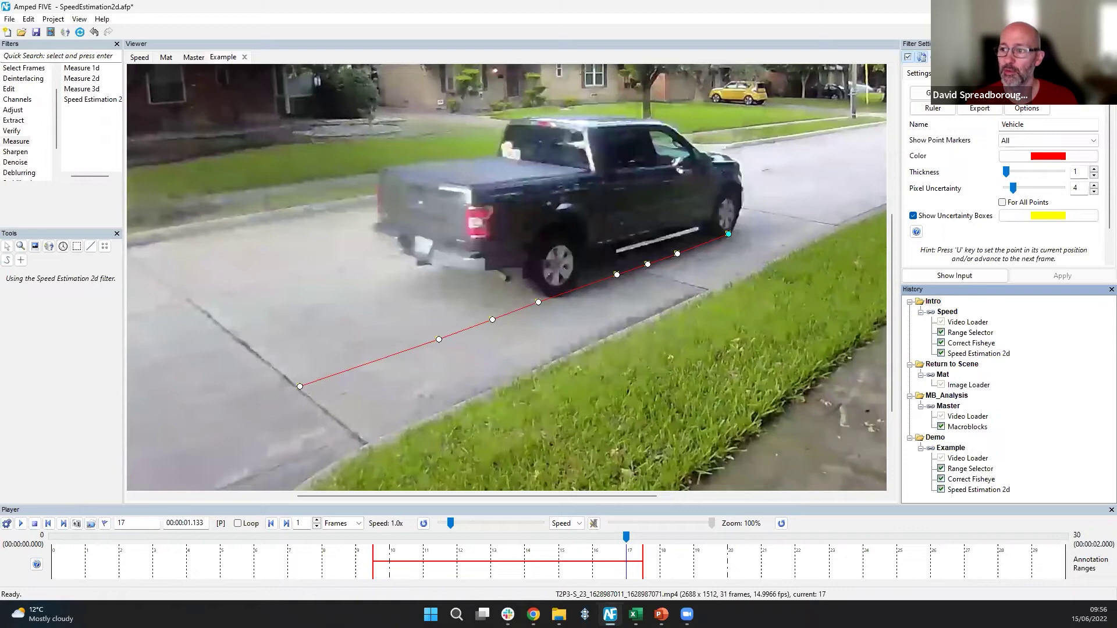
Step: Keep PTS as the time reference with a time uncertainty of 2 milliseconds, and open the filter's measurement settings
{"action": "left_click", "coordinate": [1028, 94]}
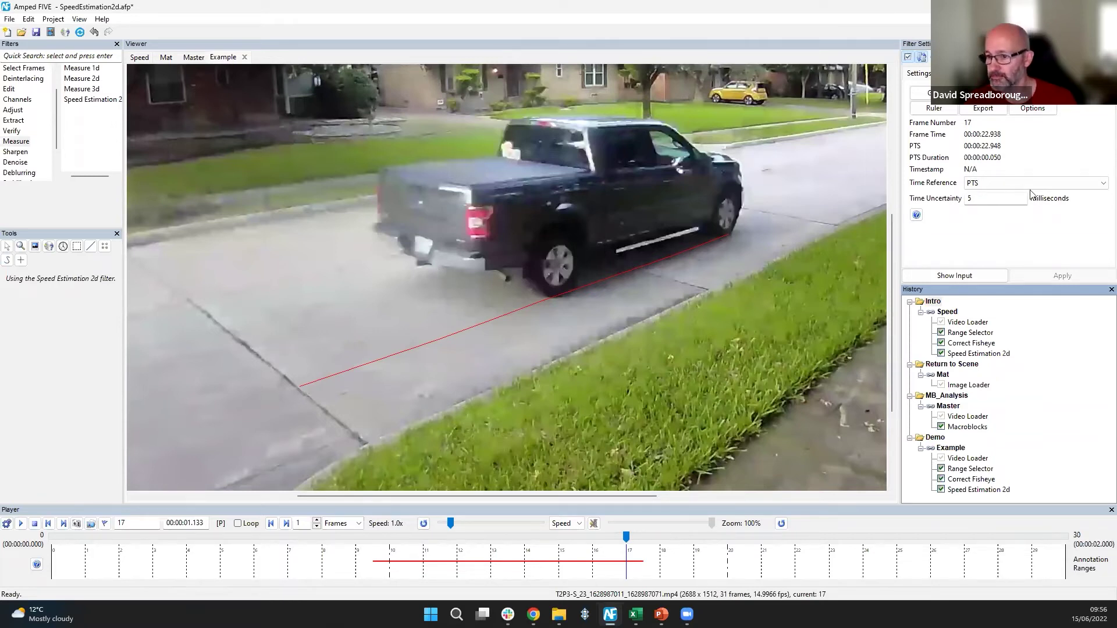
{"action": "left_click", "coordinate": [1089, 184]}
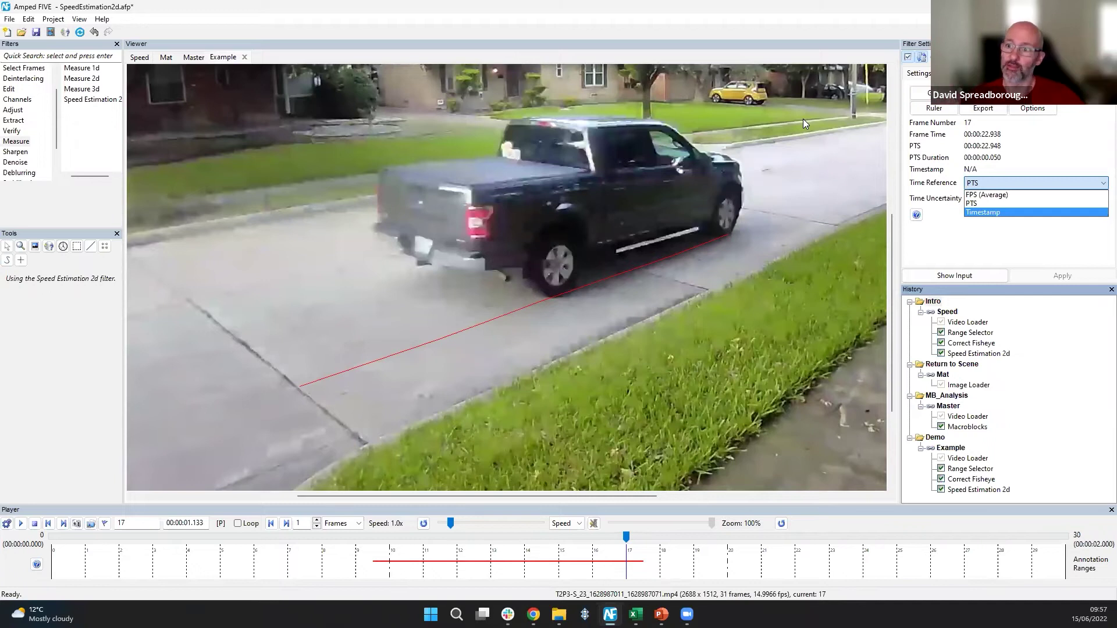
{"action": "left_click", "coordinate": [983, 260]}
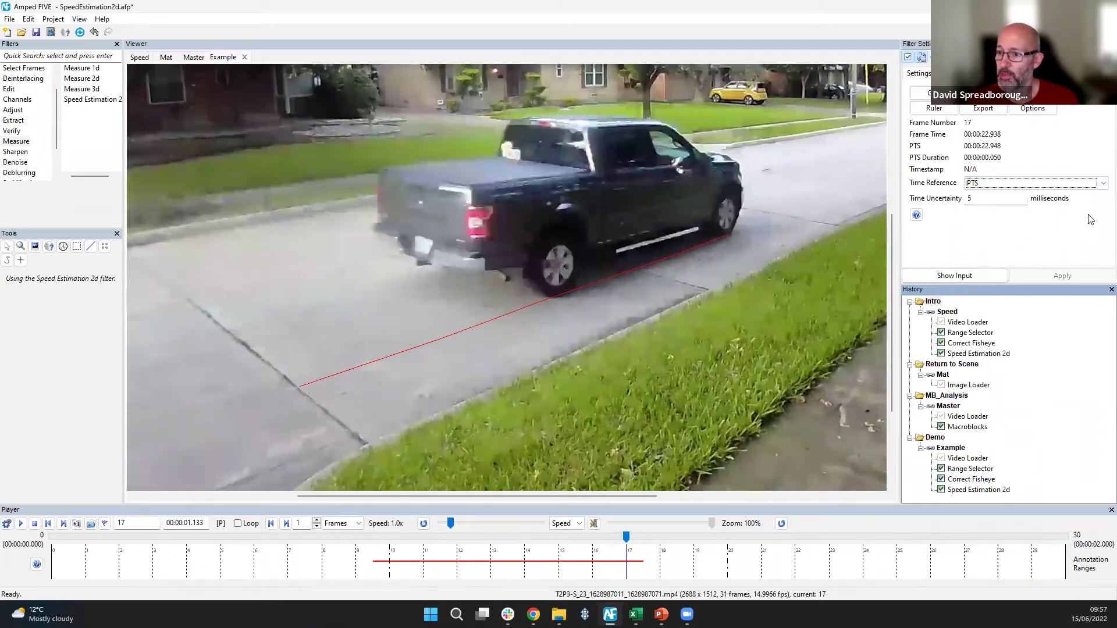
{"action": "double_click", "coordinate": [978, 199]}
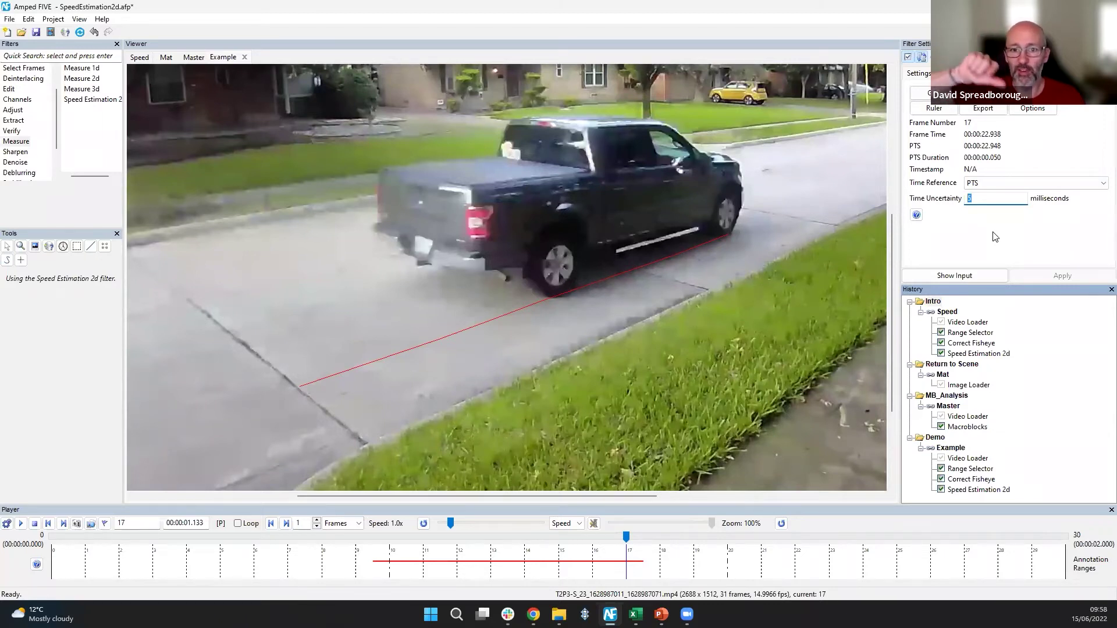
{"action": "type", "text": "2"}
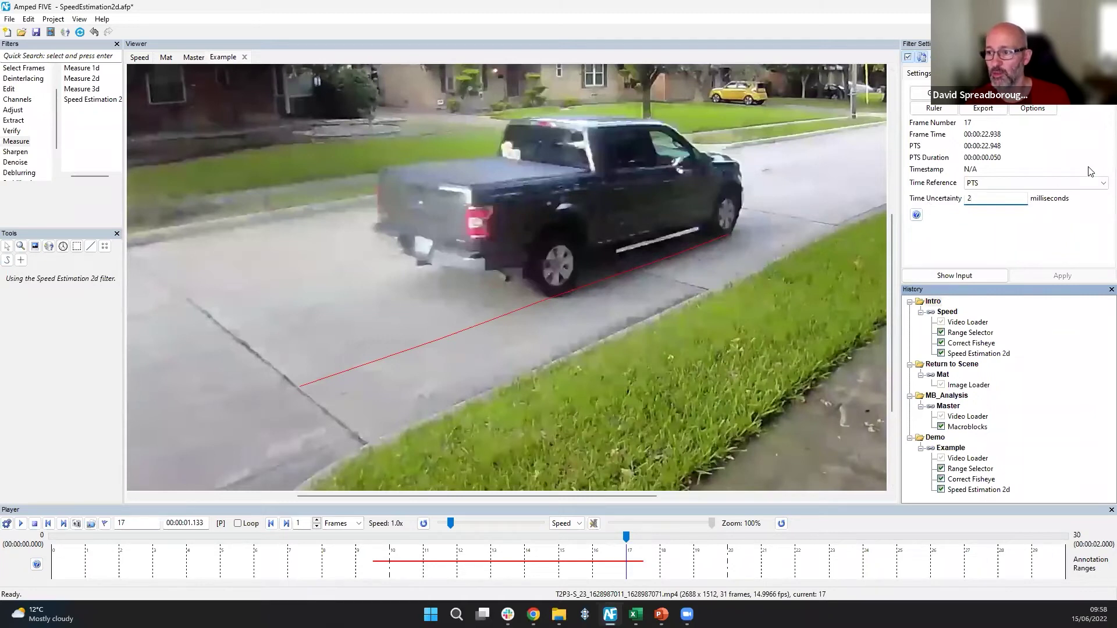
{"action": "left_click", "coordinate": [1033, 93]}
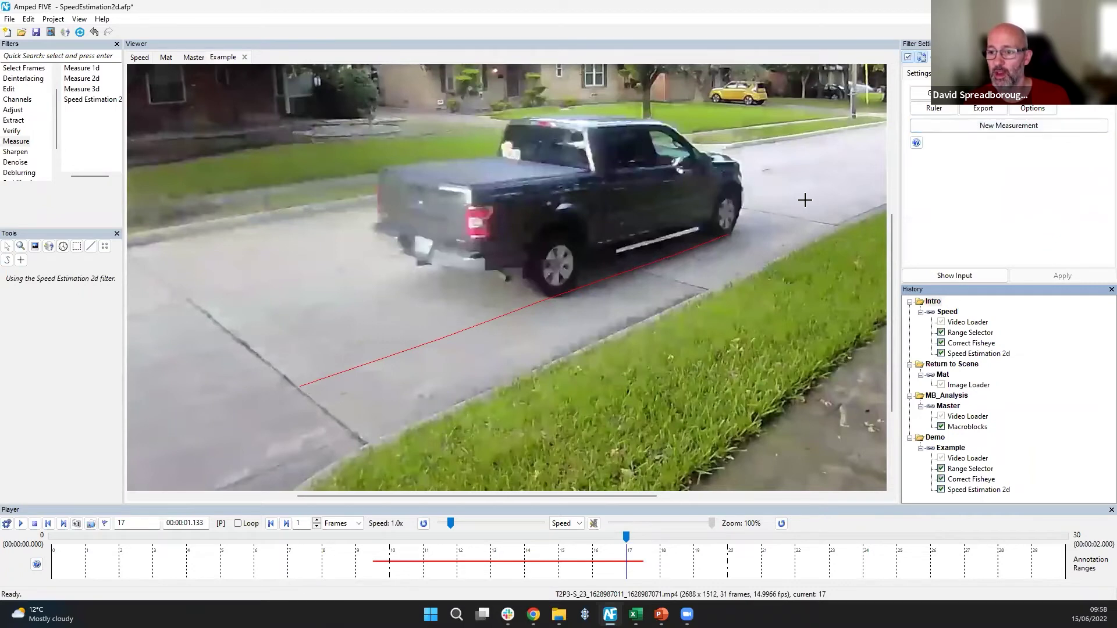
Step: Add a new measurement label for the truck's path and move it to the upper middle of the image
{"action": "scroll", "coordinate": [802, 202], "scroll_direction": "down", "scroll_amount": 2}
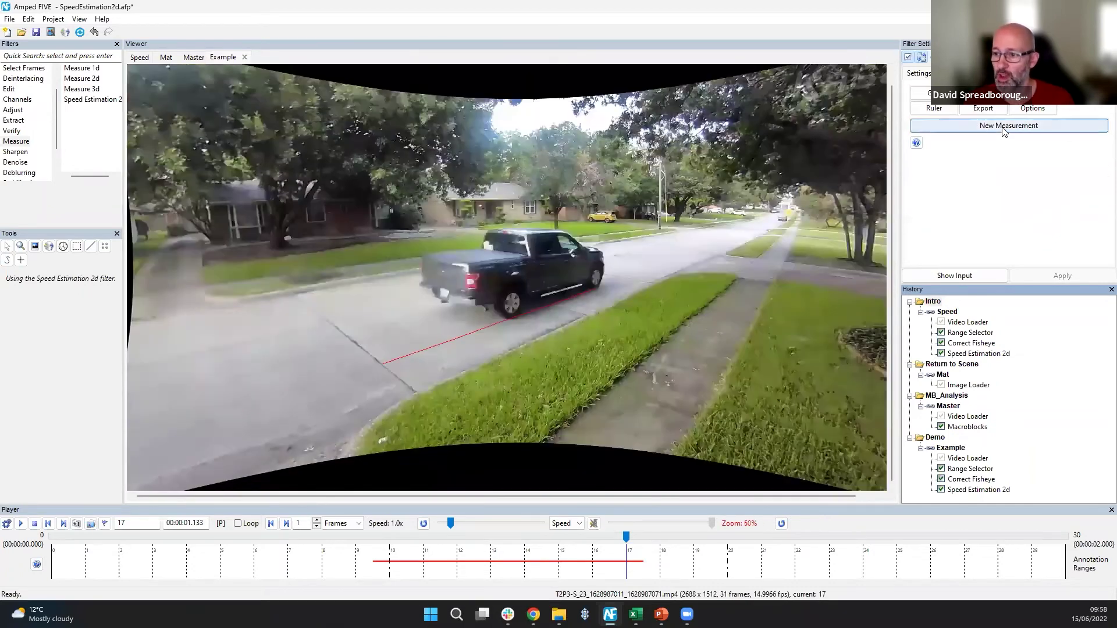
{"action": "left_click", "coordinate": [1006, 126]}
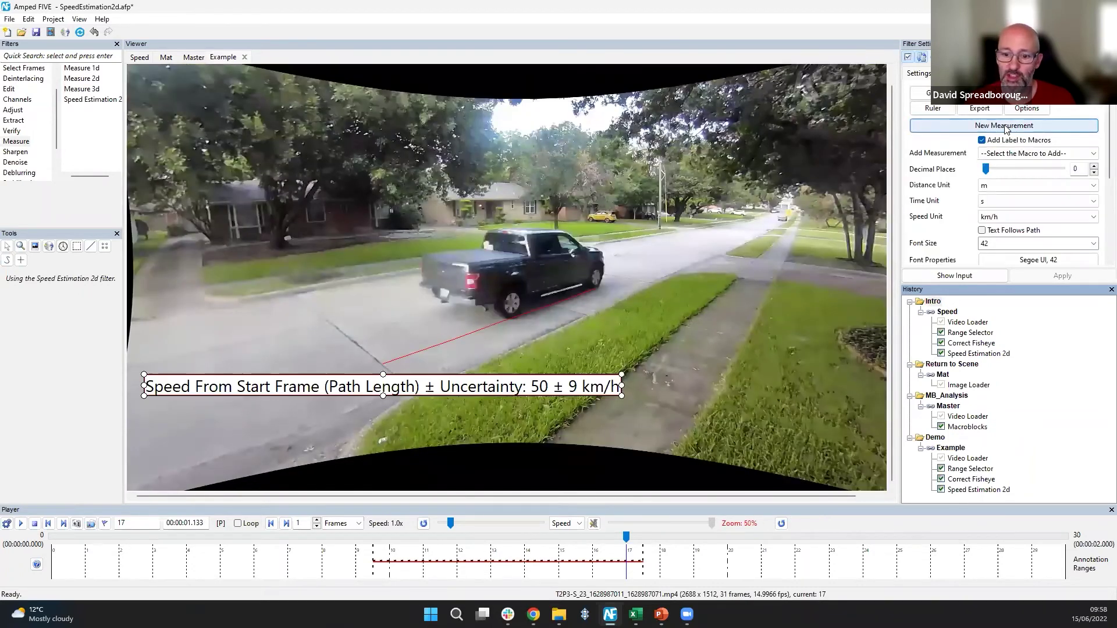
{"action": "double_click", "coordinate": [314, 383]}
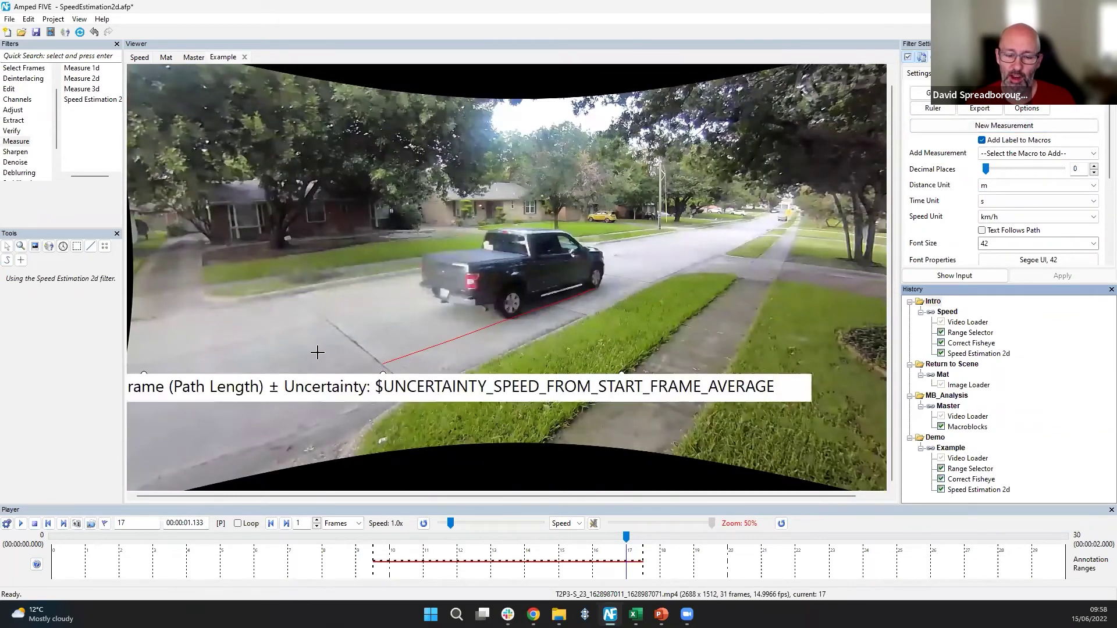
{"action": "left_click", "coordinate": [317, 353]}
{"action": "left_click_drag", "start_coordinate": [326, 379], "coordinate": [463, 105]}
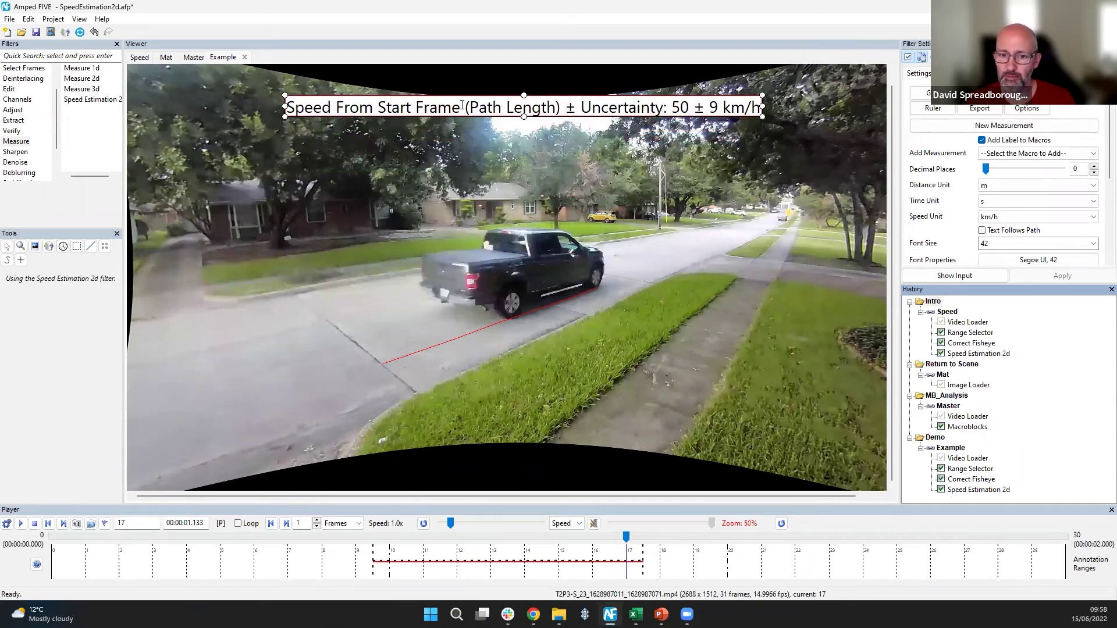
{"action": "double_click", "coordinate": [463, 106]}
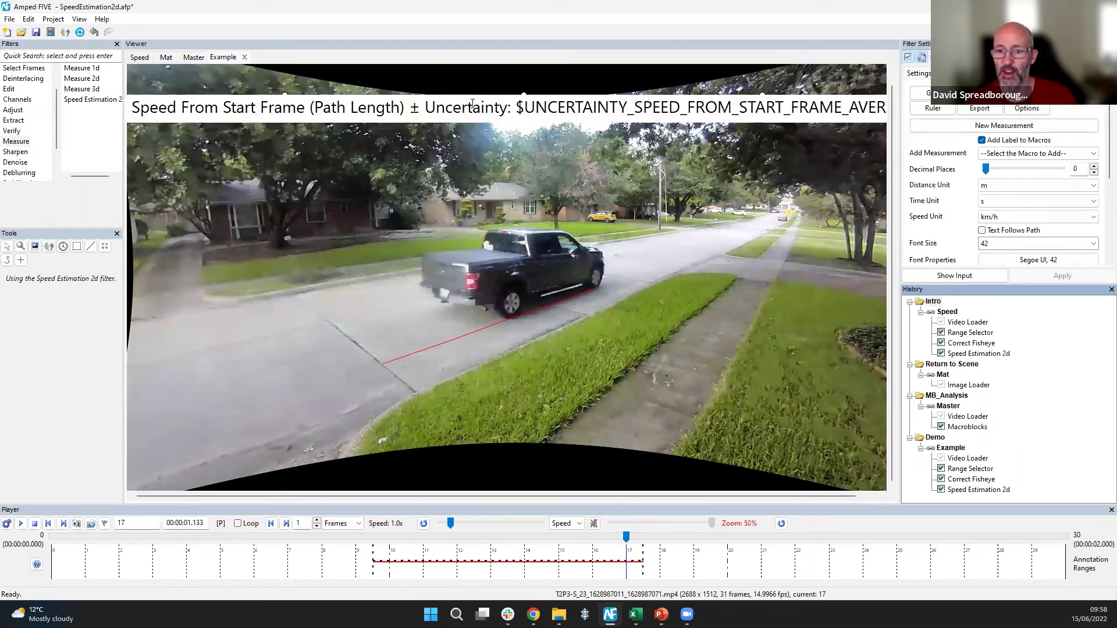
{"action": "scroll", "coordinate": [476, 130], "scroll_direction": "down", "scroll_amount": 1}
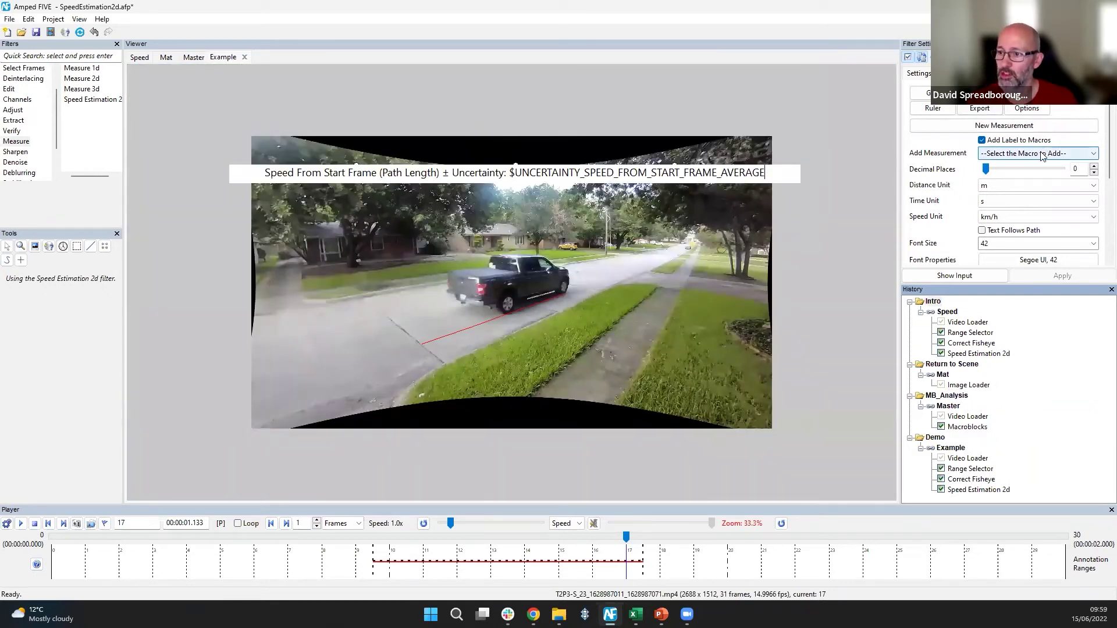
Step: Set the measurement units to cm for distance, ms for time and mph for speed
{"action": "left_click", "coordinate": [1009, 186]}
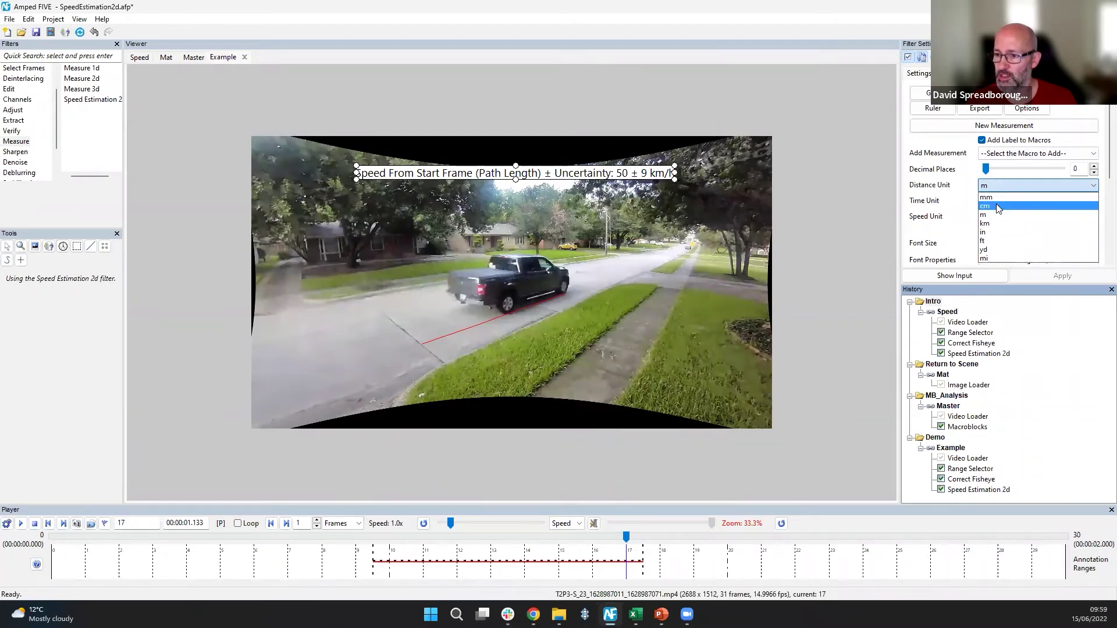
{"action": "left_click", "coordinate": [997, 207]}
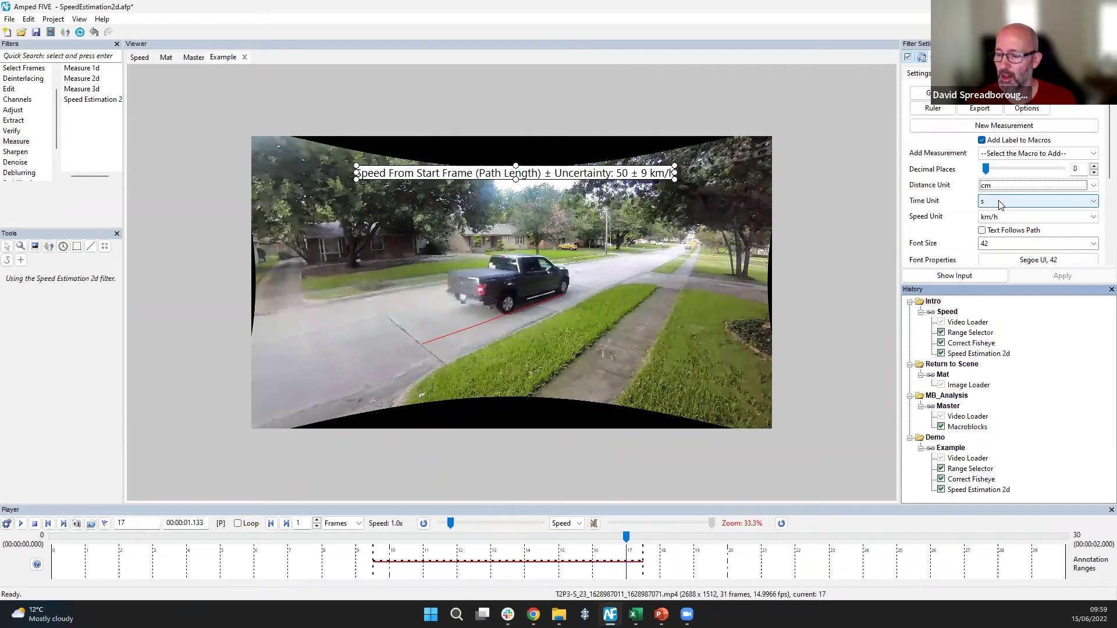
{"action": "left_click", "coordinate": [1000, 204]}
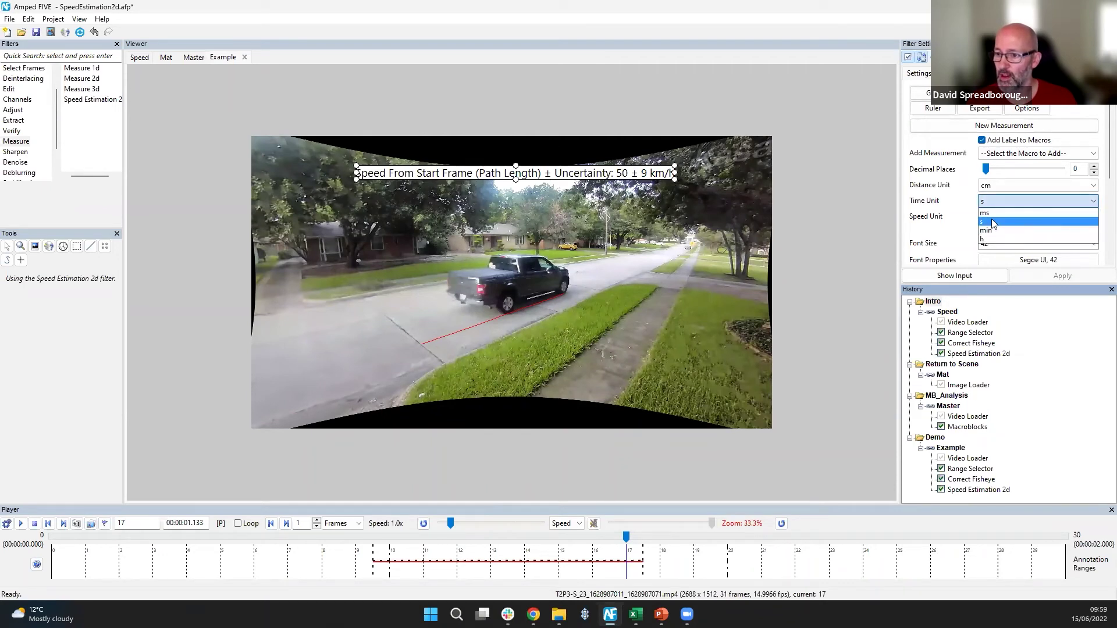
{"action": "left_click", "coordinate": [995, 213]}
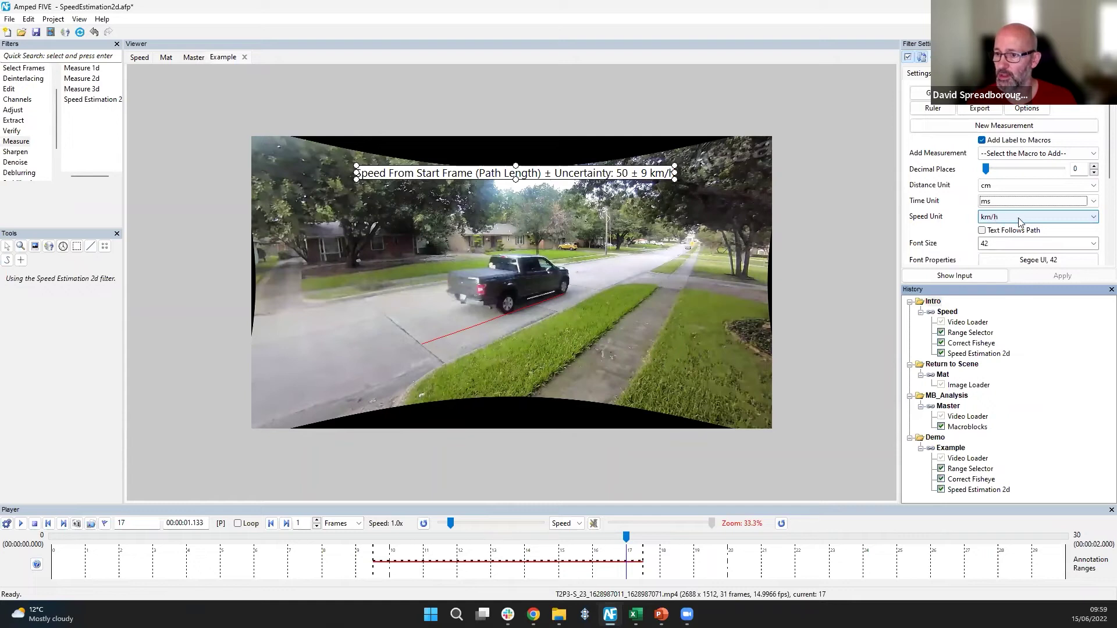
{"action": "left_click", "coordinate": [1019, 220]}
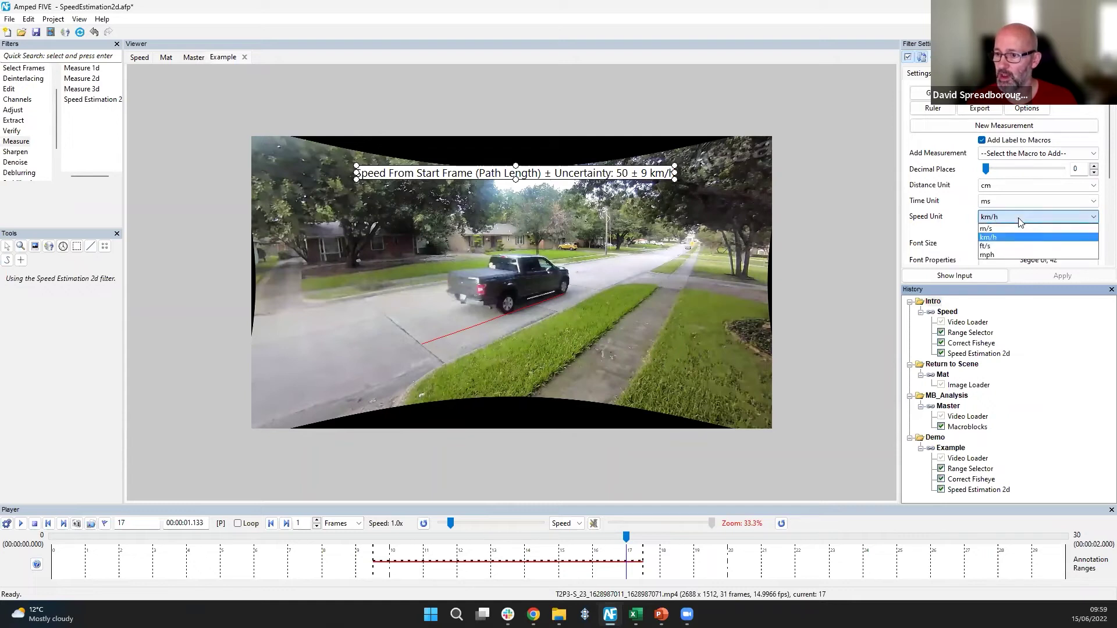
{"action": "left_click", "coordinate": [1000, 256]}
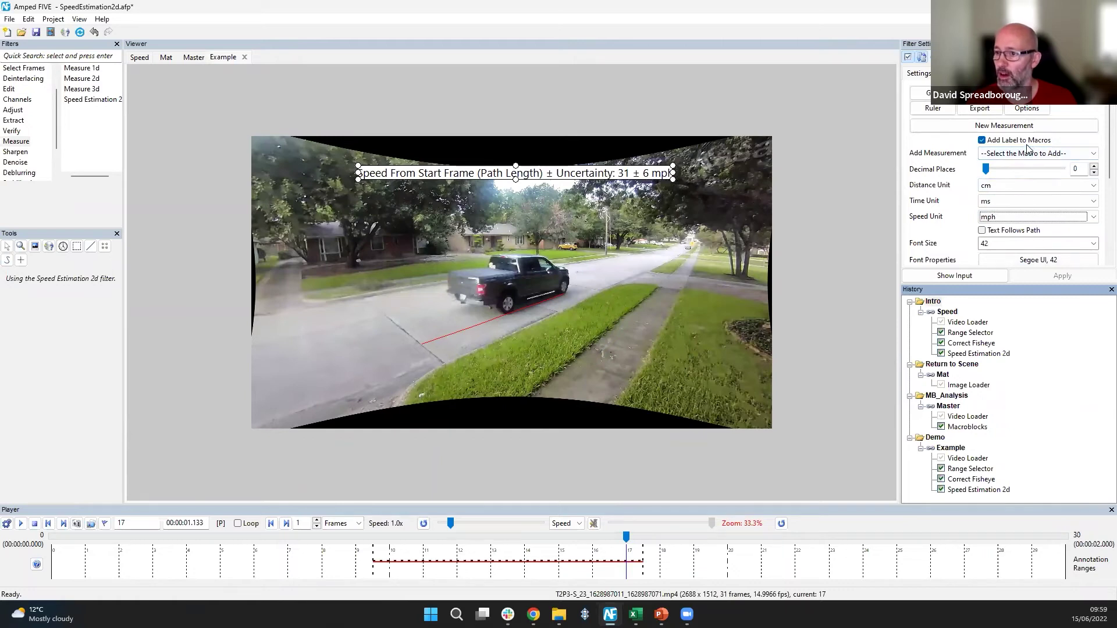
Step: Add the Speed From Start Frame (Minimal Distance) ± Uncertainty macro on a new line of the measurement label
{"action": "double_click", "coordinate": [606, 174]}
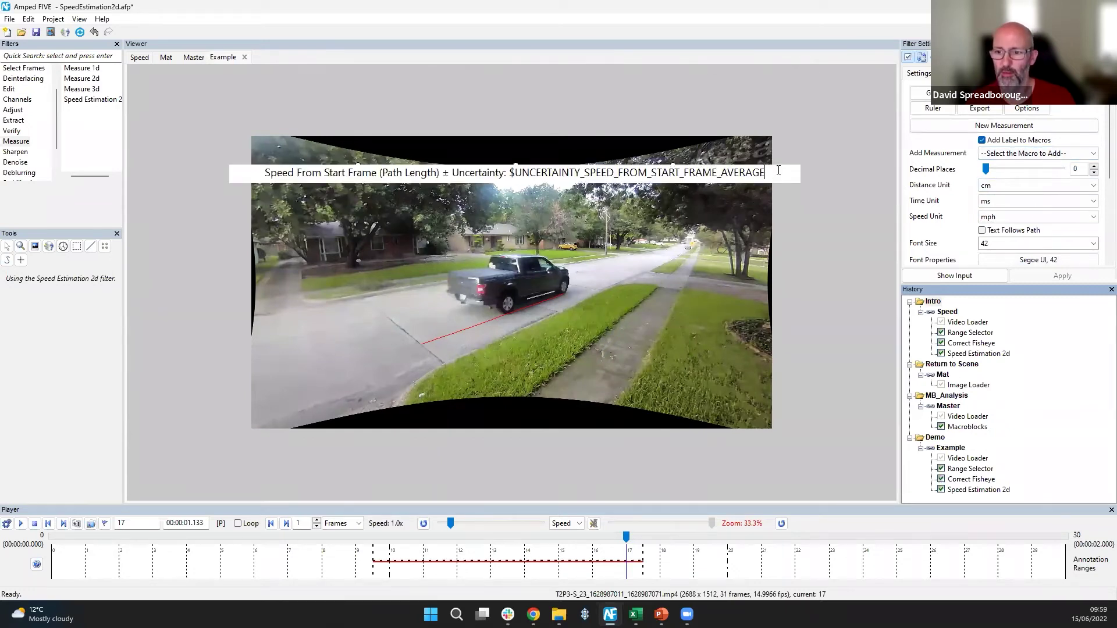
{"action": "key", "text": "Return"}
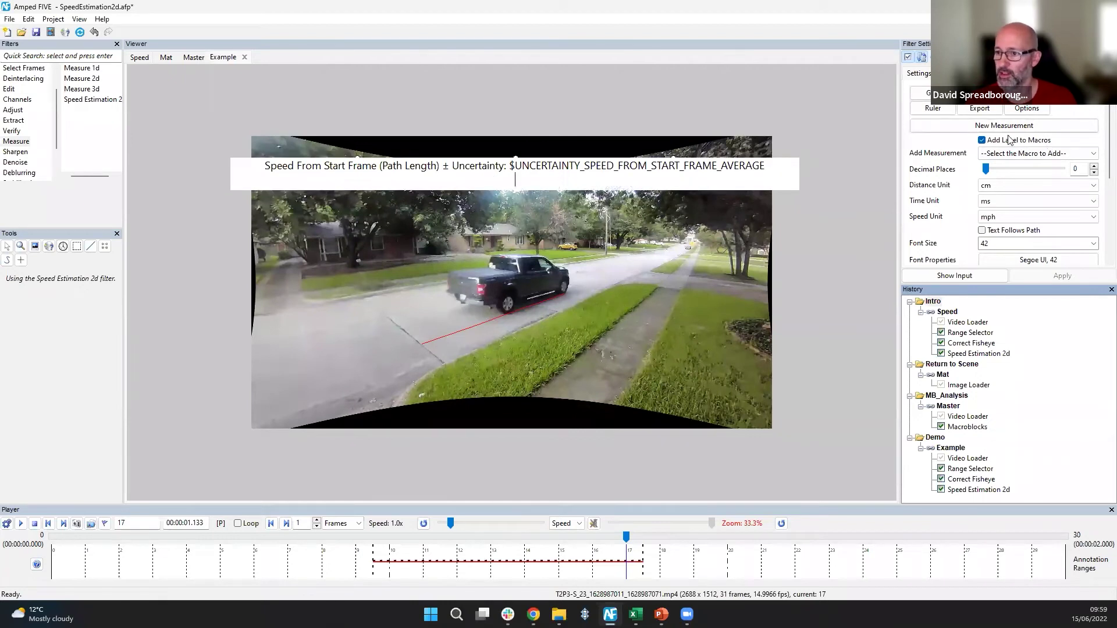
{"action": "left_click", "coordinate": [1029, 158]}
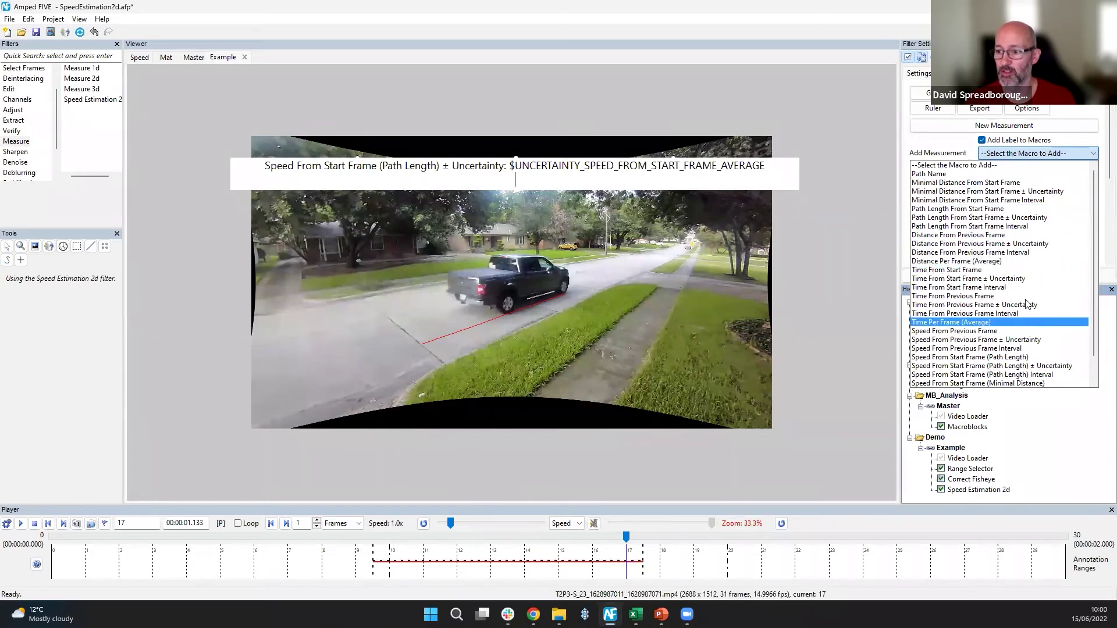
{"action": "scroll", "coordinate": [1050, 283], "scroll_direction": "down", "scroll_amount": 1}
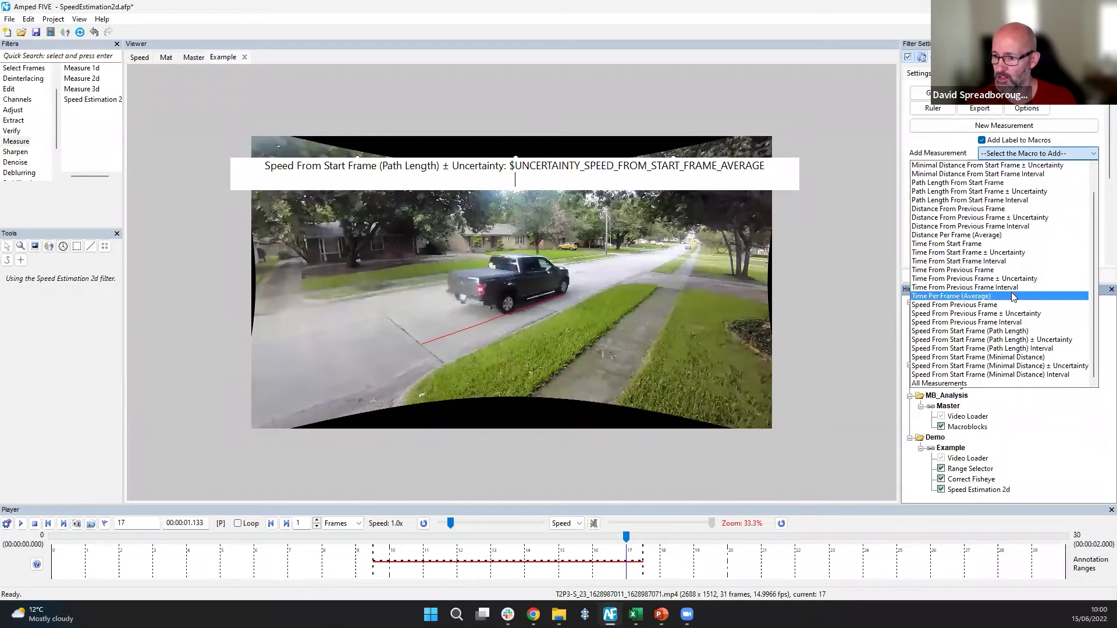
{"action": "left_click", "coordinate": [974, 366]}
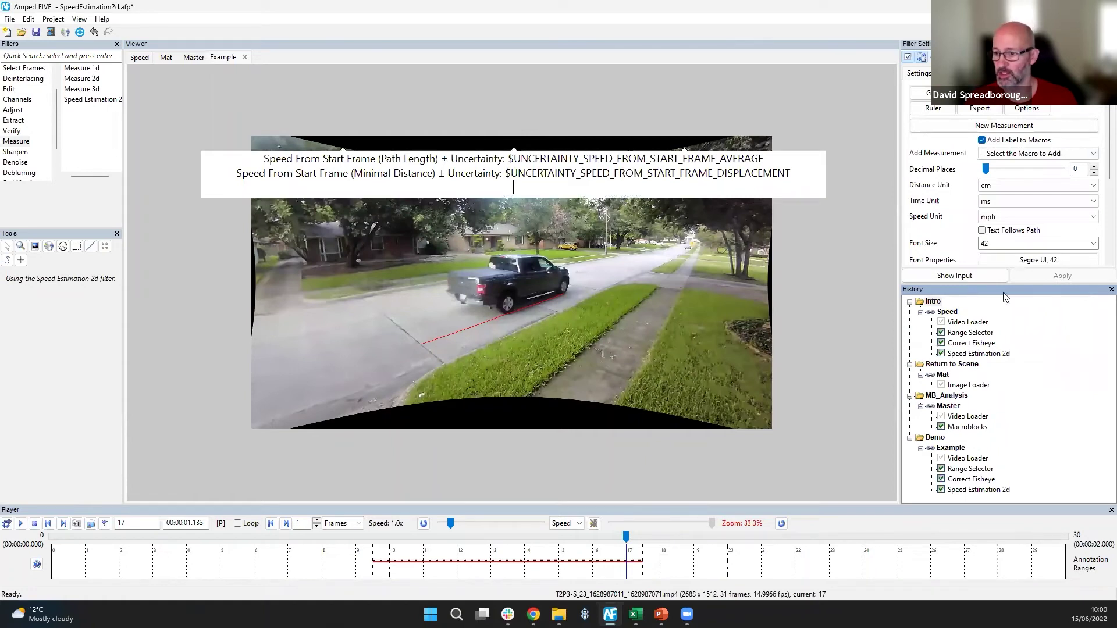
Step: Add the Distance From Previous Frame ± Uncertainty and Time From Previous Frame ± Uncertainty macros to the label and finish editing it
{"action": "left_click", "coordinate": [1032, 154]}
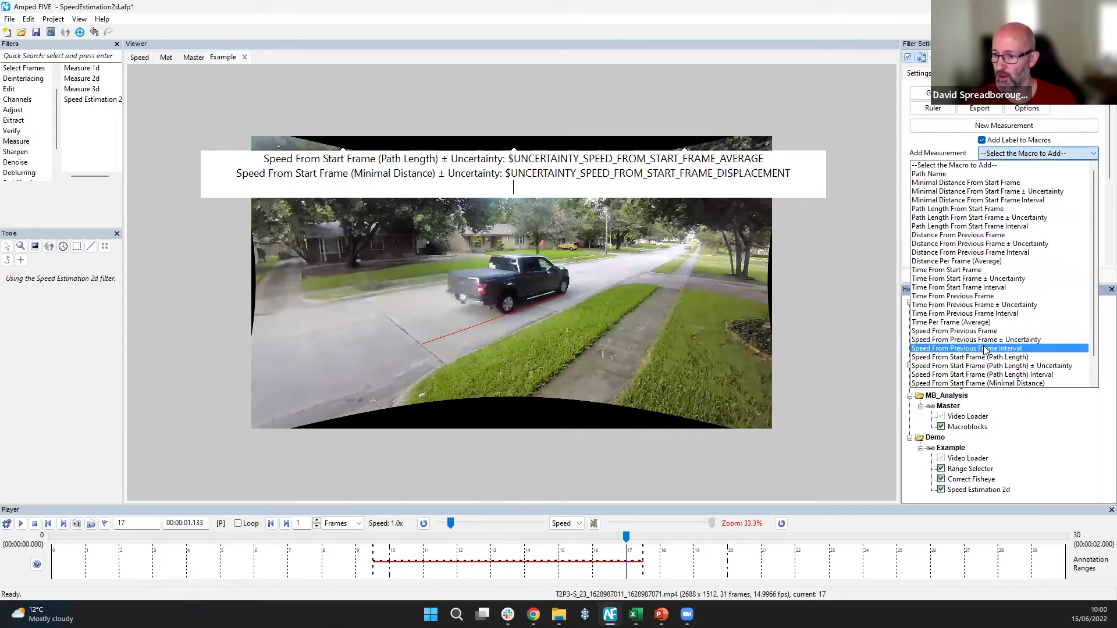
{"action": "left_click", "coordinate": [977, 245]}
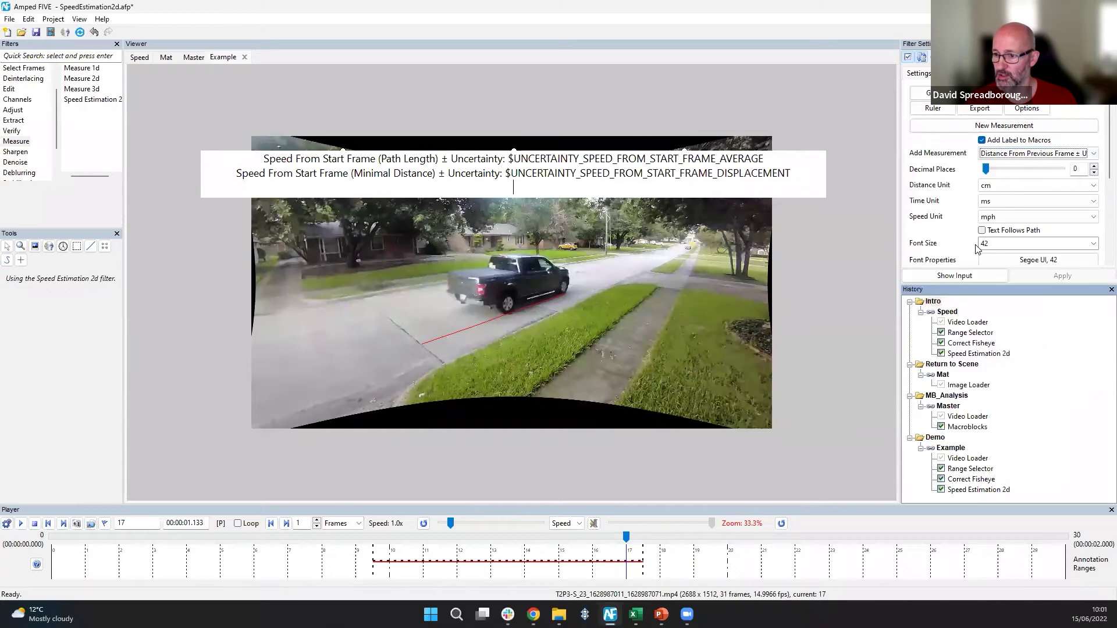
{"action": "left_click", "coordinate": [1058, 155]}
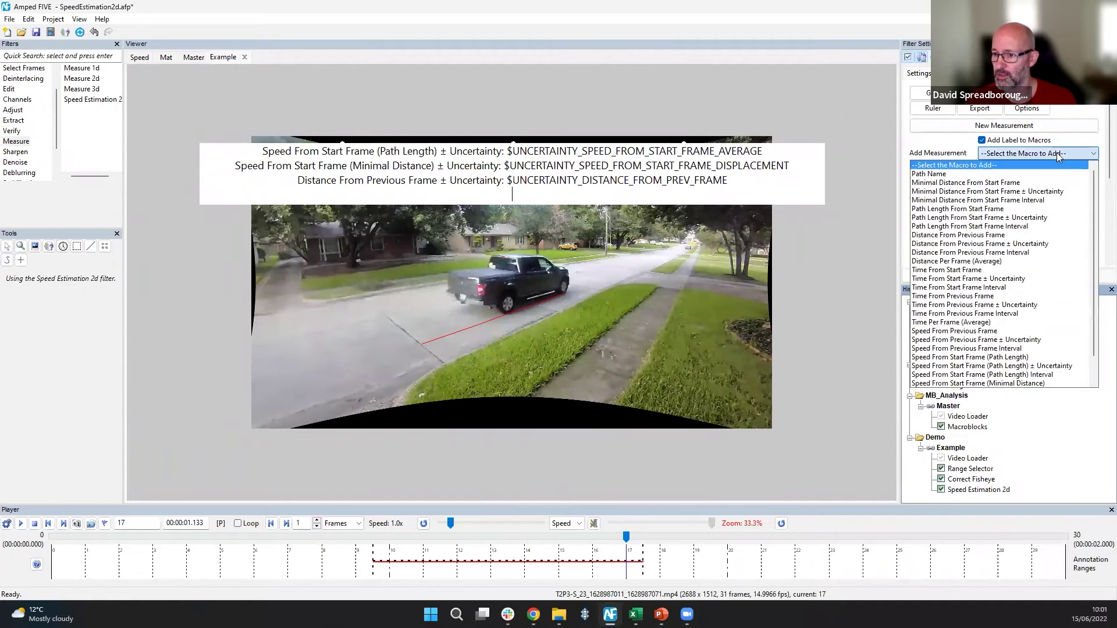
{"action": "left_click", "coordinate": [975, 305]}
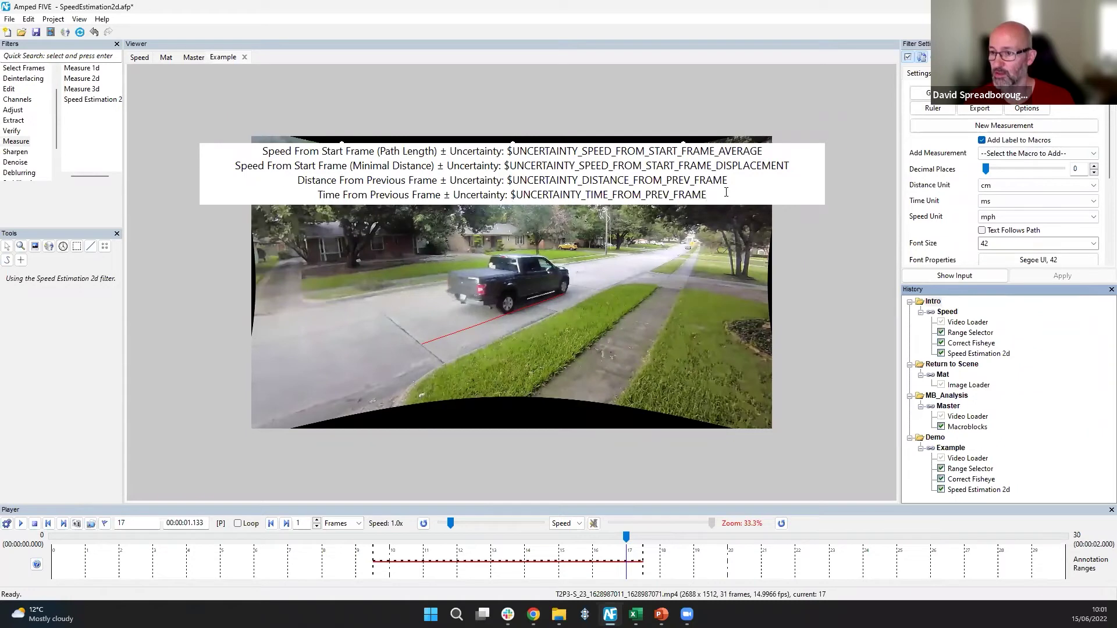
{"action": "left_click", "coordinate": [735, 259]}
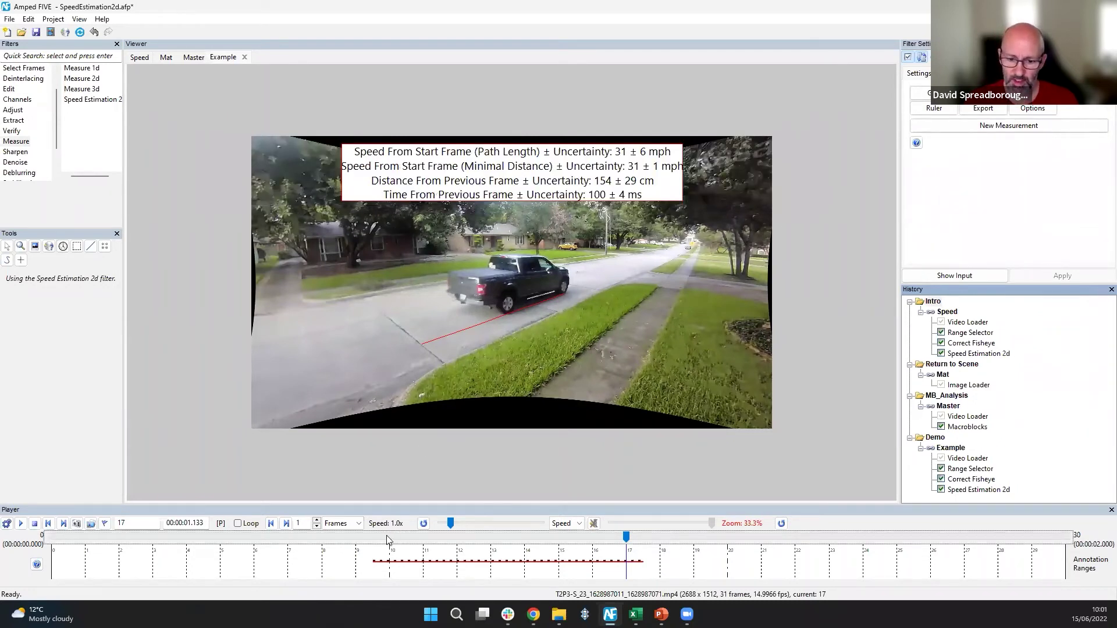
Step: Go back to frame 9 and step forward to frame 15, examining the label's speed, distance and time at each frame
{"action": "left_click", "coordinate": [357, 538]}
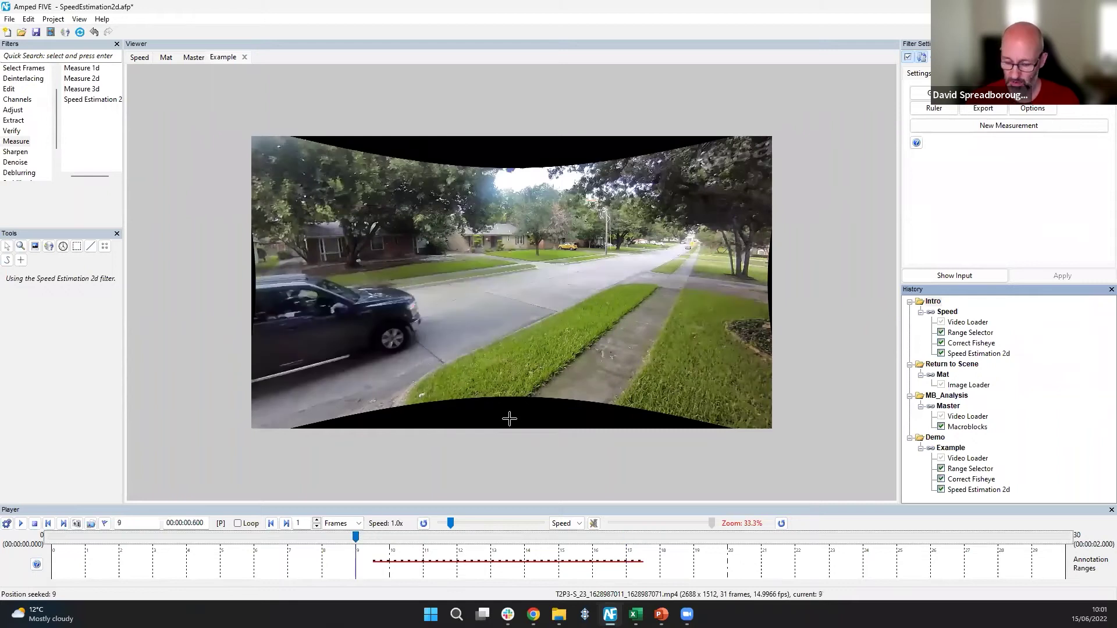
{"action": "key", "text": "Right"}
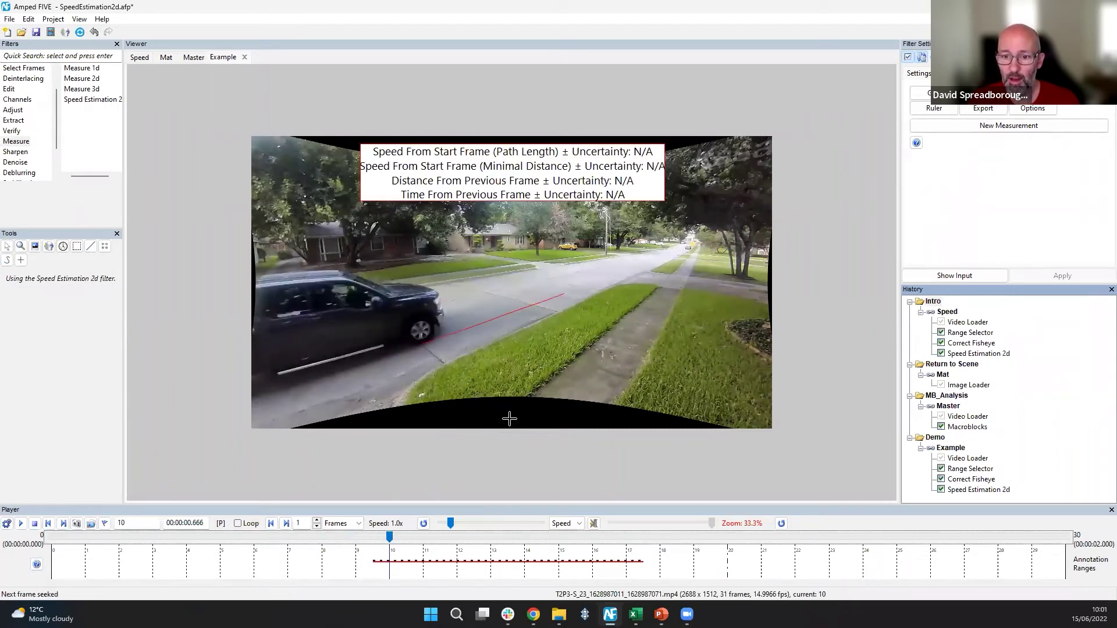
{"action": "key", "text": "Right"}
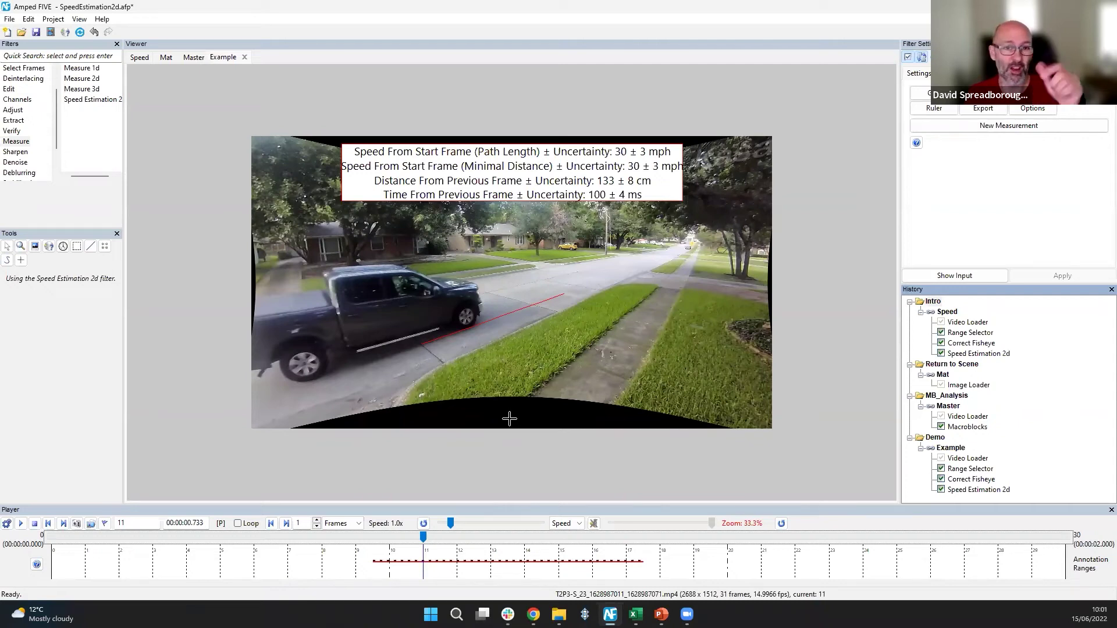
{"action": "key", "text": "Right"}
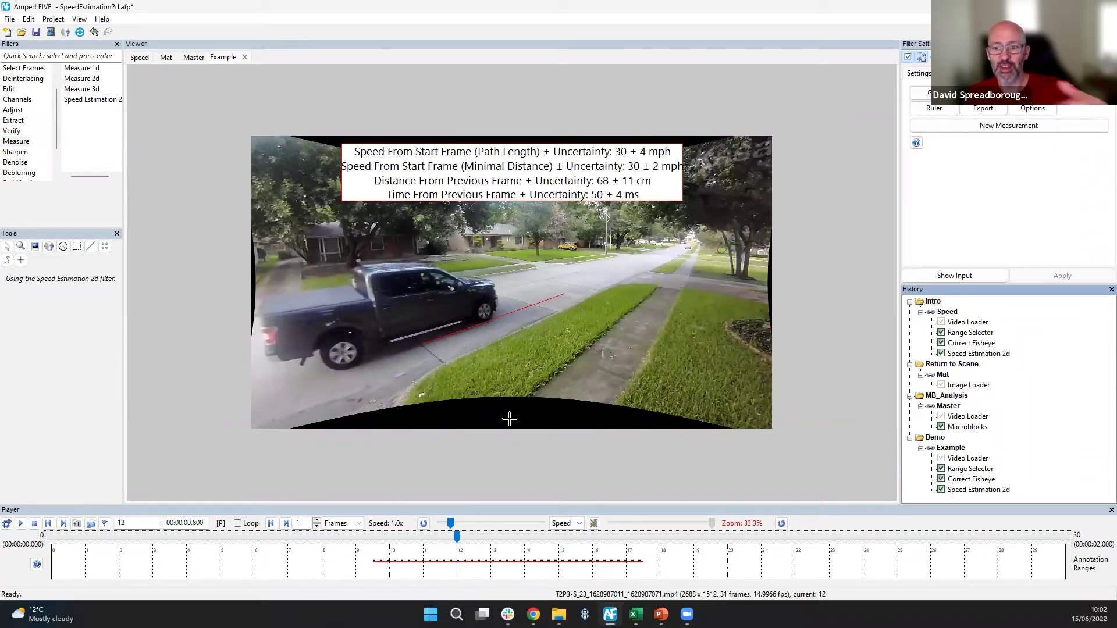
{"action": "key", "text": "Right"}
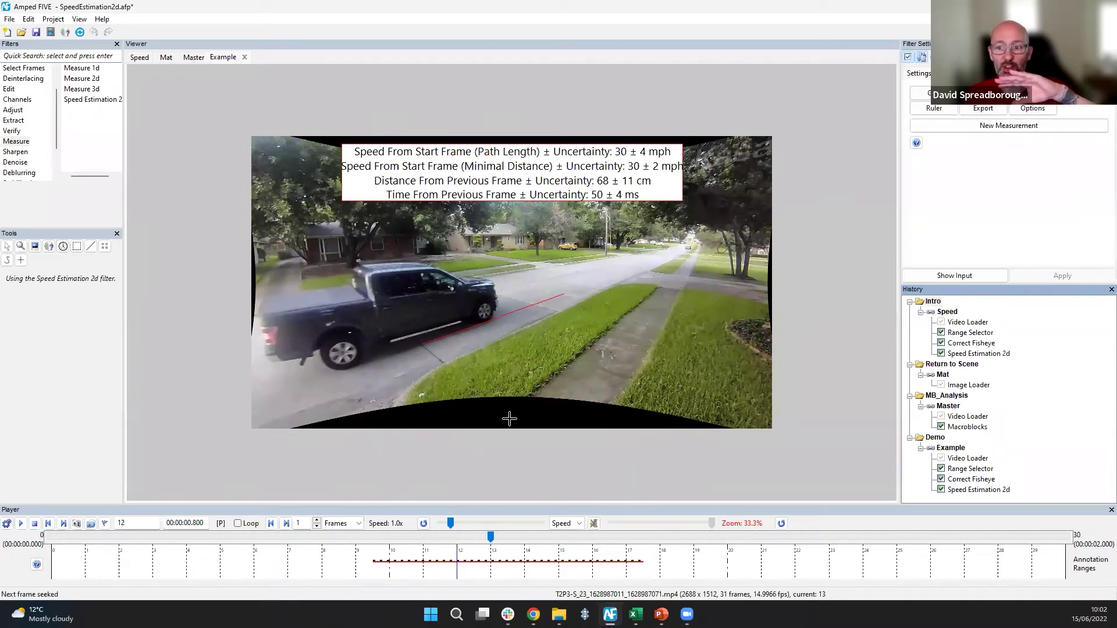
{"action": "key", "text": "Right"}
{"action": "key", "text": "Right"}
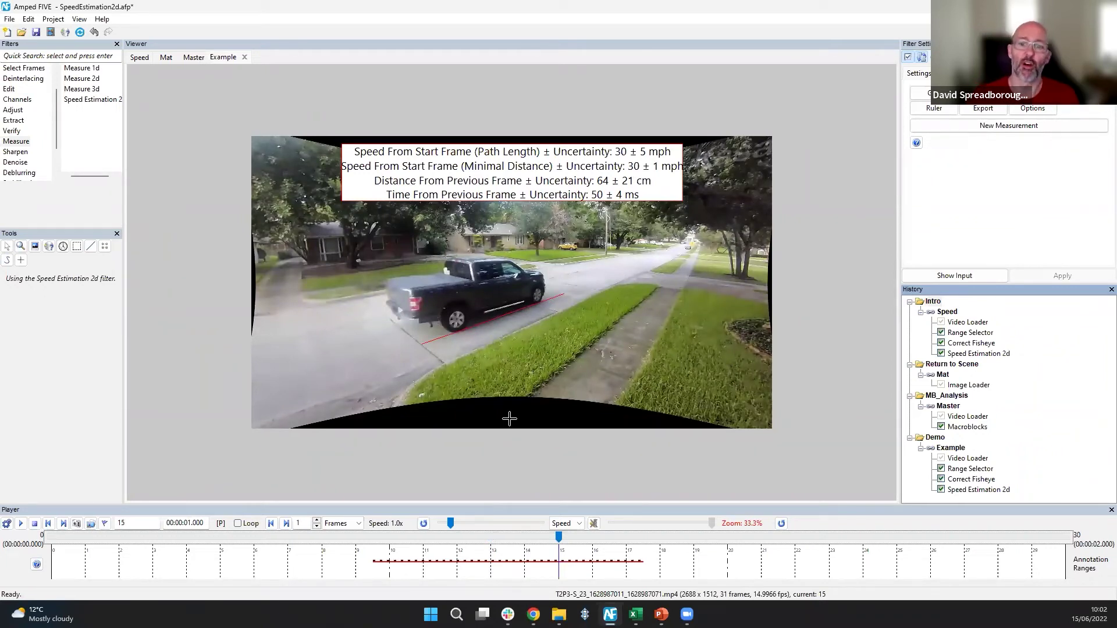
Step: Examine the path points and both speed measurements at frame 15, and compare their uncertainties with frames 16 and 17
{"action": "mouse_move", "coordinate": [479, 329]}
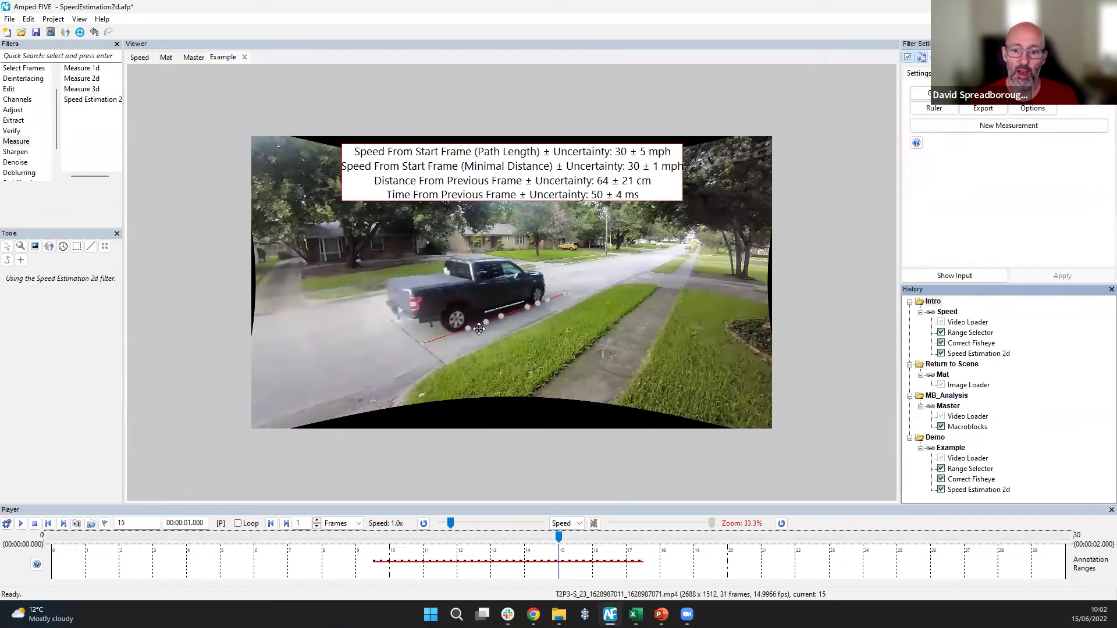
{"action": "scroll", "coordinate": [442, 338], "scroll_direction": "up", "scroll_amount": 1}
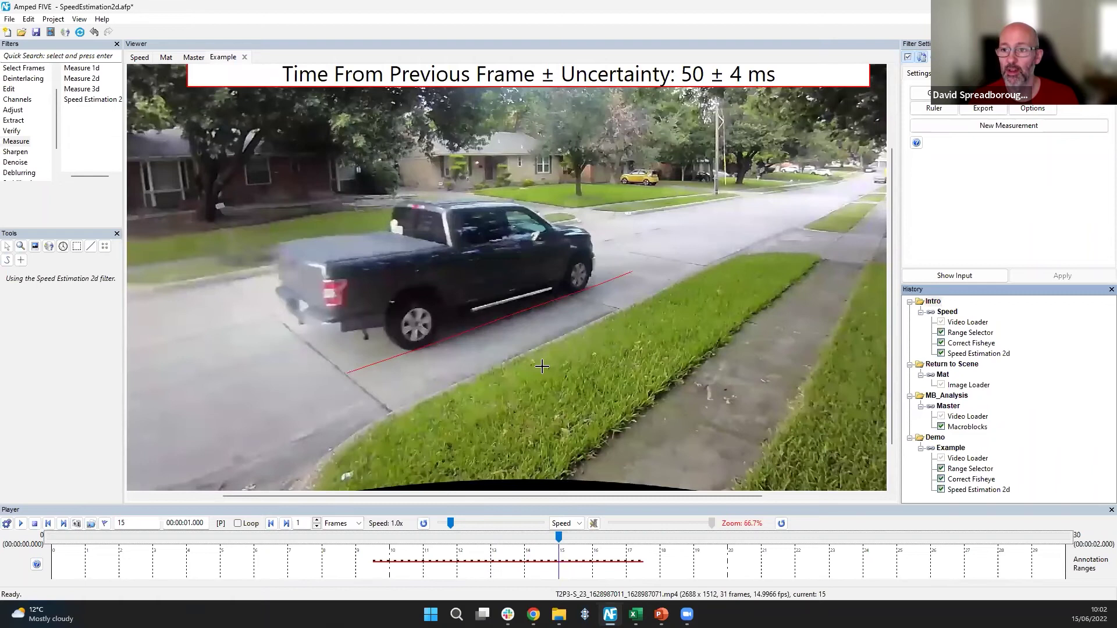
{"action": "scroll", "coordinate": [542, 366], "scroll_direction": "down", "scroll_amount": 1}
{"action": "mouse_move", "coordinate": [382, 370]}
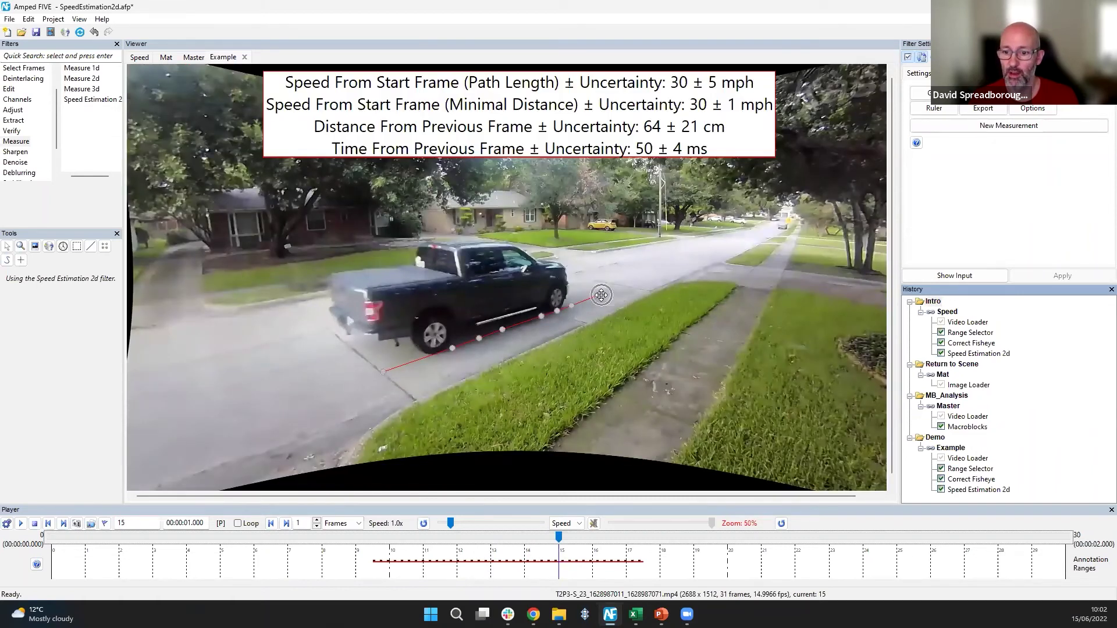
{"action": "mouse_move", "coordinate": [427, 120]}
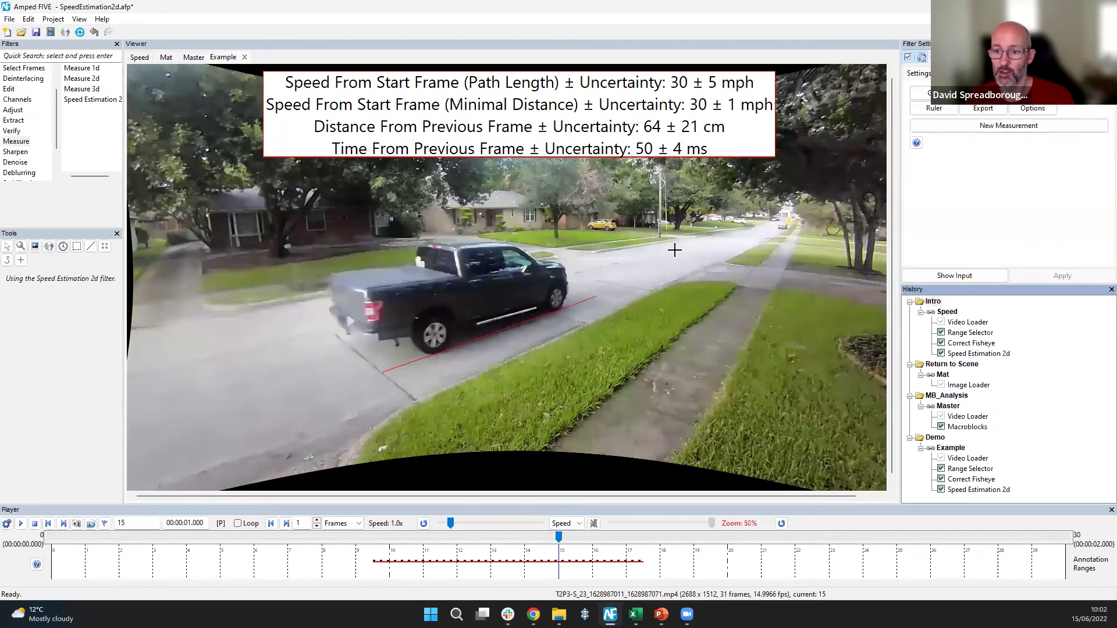
{"action": "key", "text": "Right"}
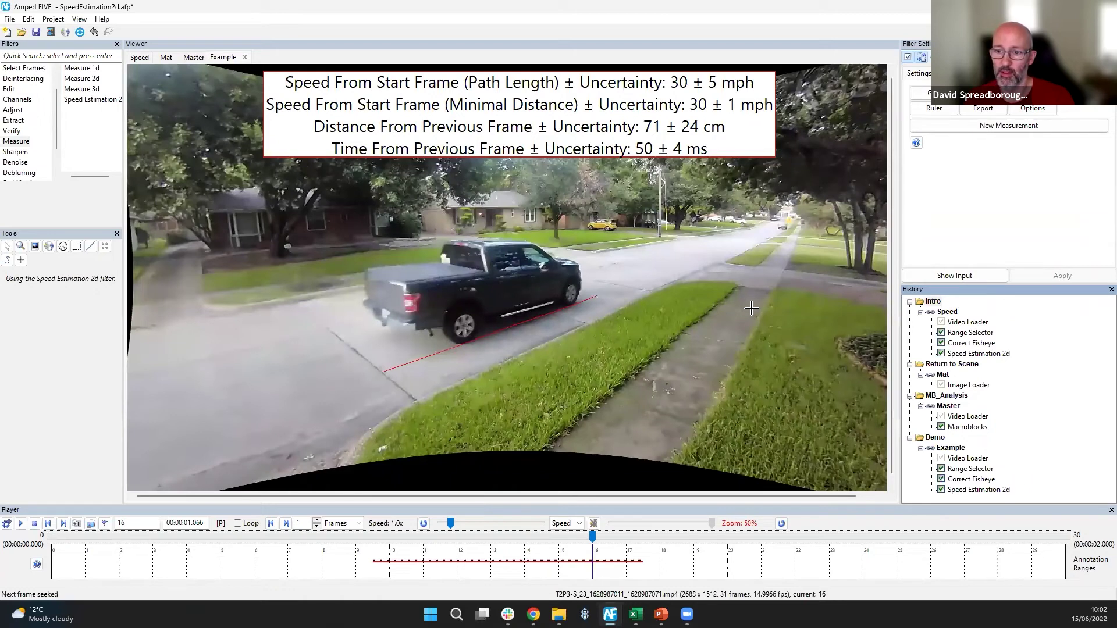
{"action": "key", "text": "Right"}
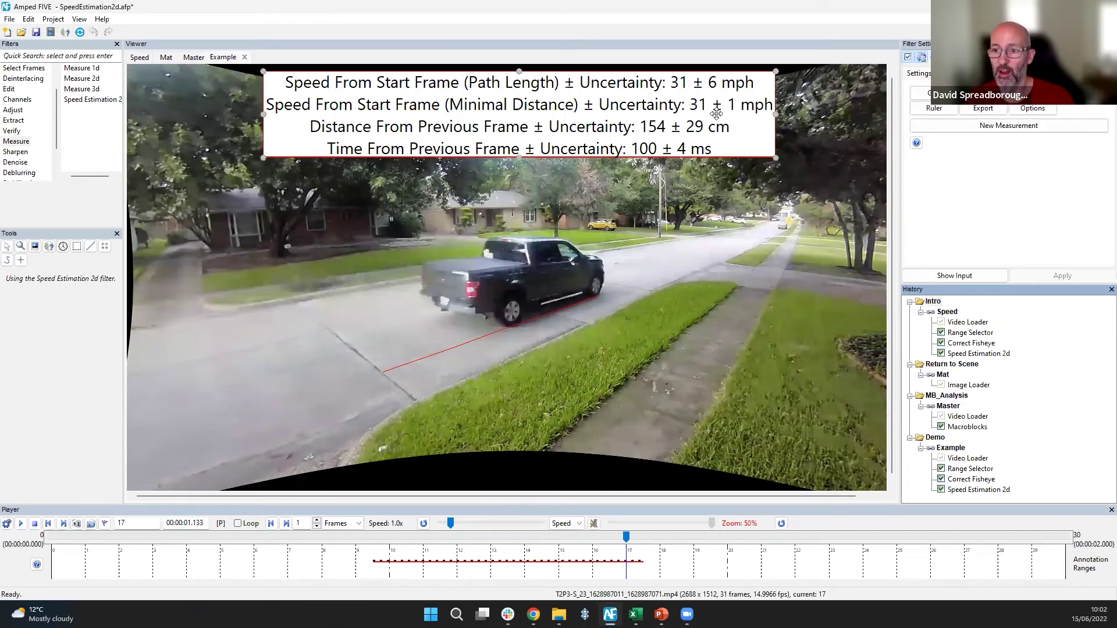
{"action": "key", "text": "Left"}
{"action": "key", "text": "Left"}
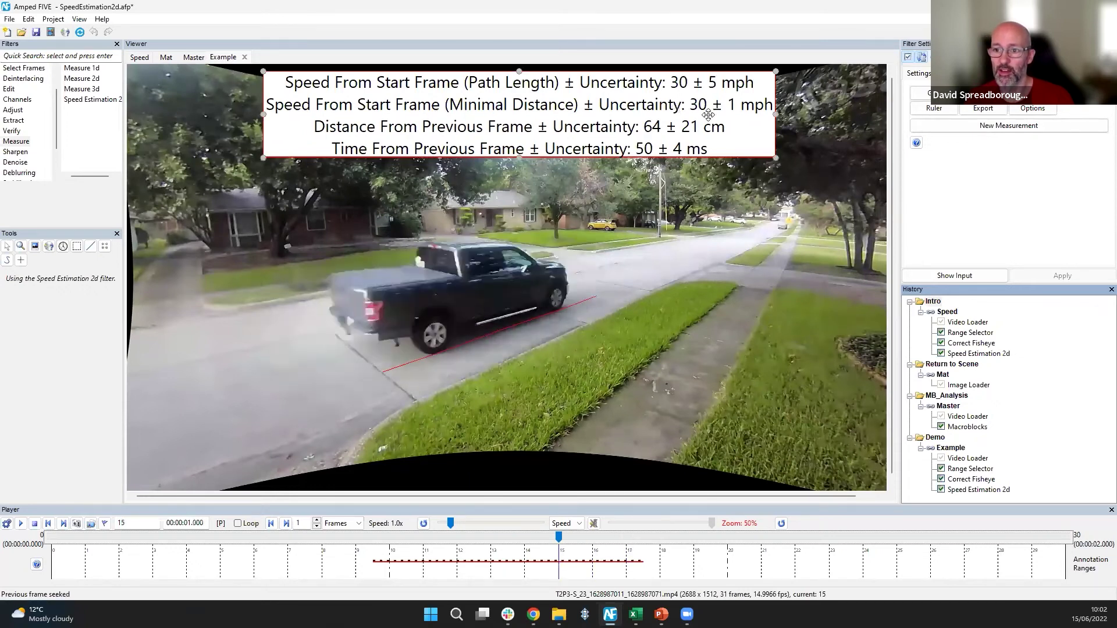
Step: Step back to frame 13 and examine the label's speed uncertainties, viewing the whole frame
{"action": "key", "text": "Left"}
{"action": "key", "text": "Left"}
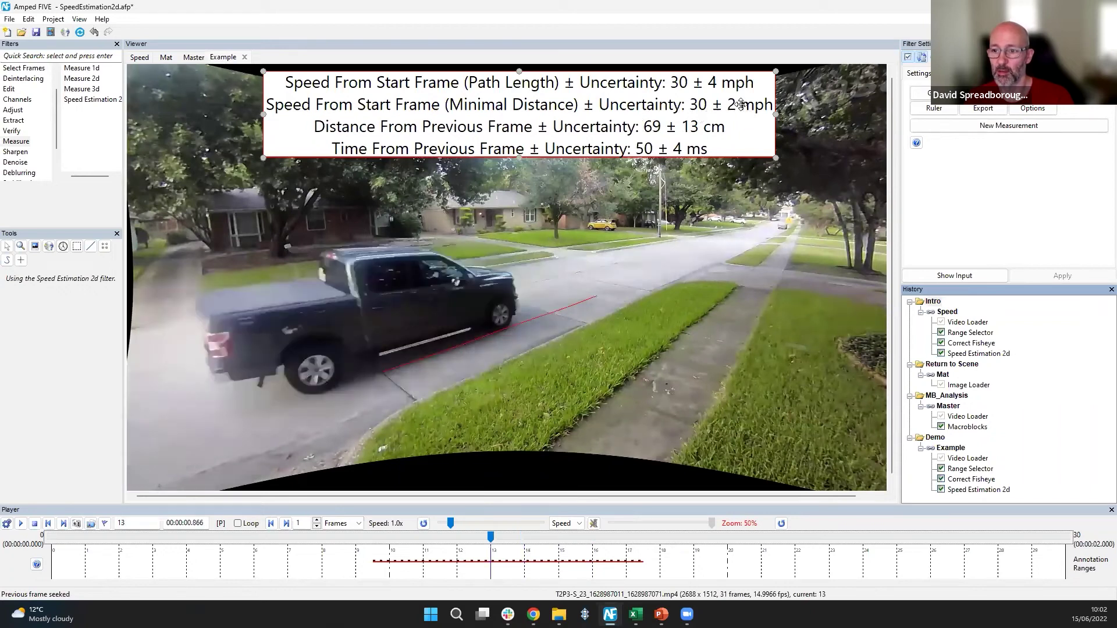
{"action": "scroll", "coordinate": [708, 228], "scroll_direction": "down", "scroll_amount": 1}
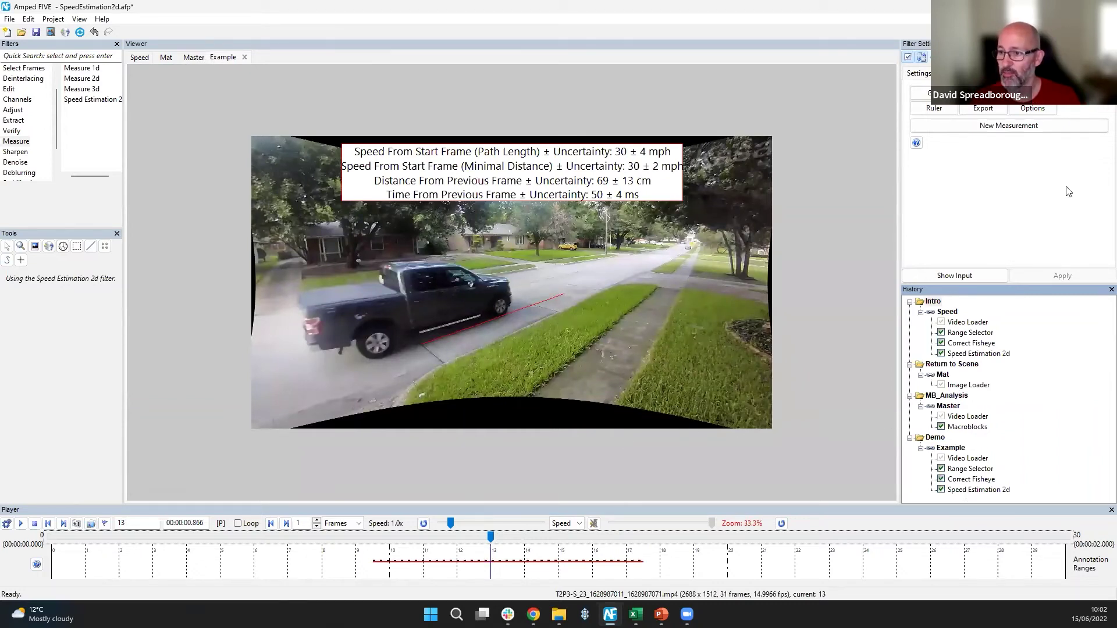
Step: Measure two distances with the Ruler at frame 13, one along the sidewalk and one across the grass verge towards the road
{"action": "left_click", "coordinate": [946, 111]}
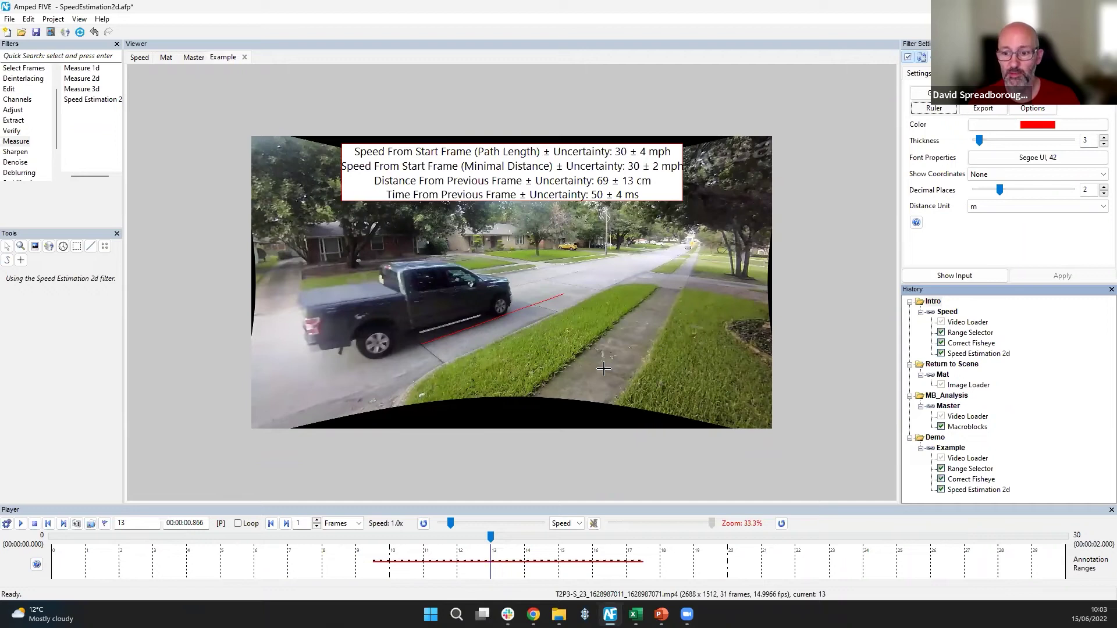
{"action": "left_click_drag", "start_coordinate": [589, 373], "coordinate": [624, 317]}
{"action": "left_click_drag", "start_coordinate": [566, 344], "coordinate": [571, 289]}
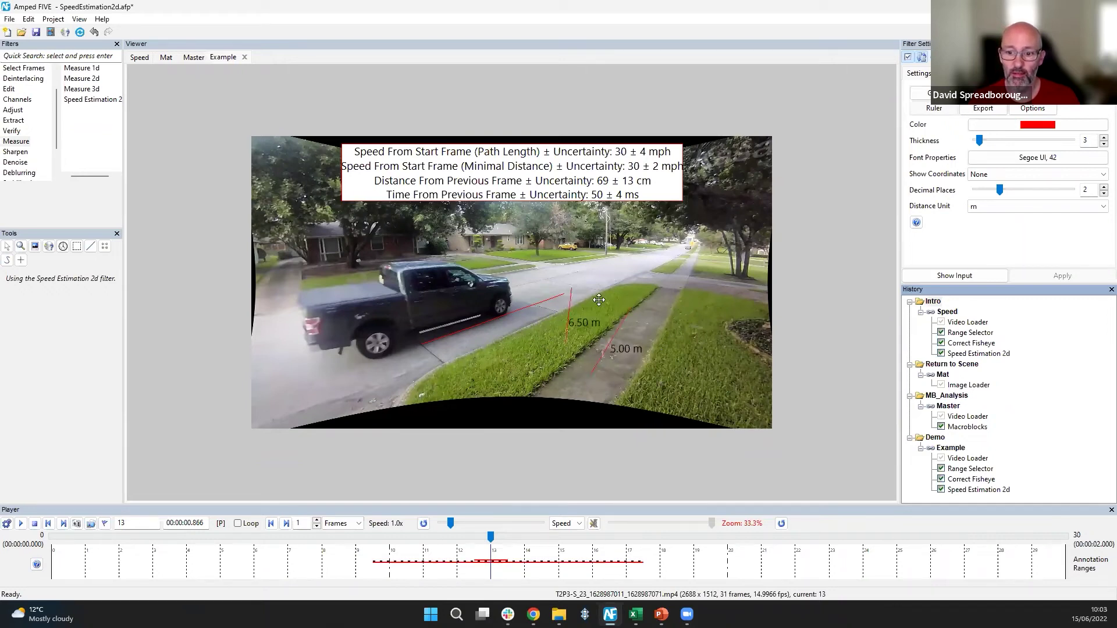
Step: Delete both ruler measurements on the sidewalk and the grass verge
{"action": "left_click", "coordinate": [621, 326]}
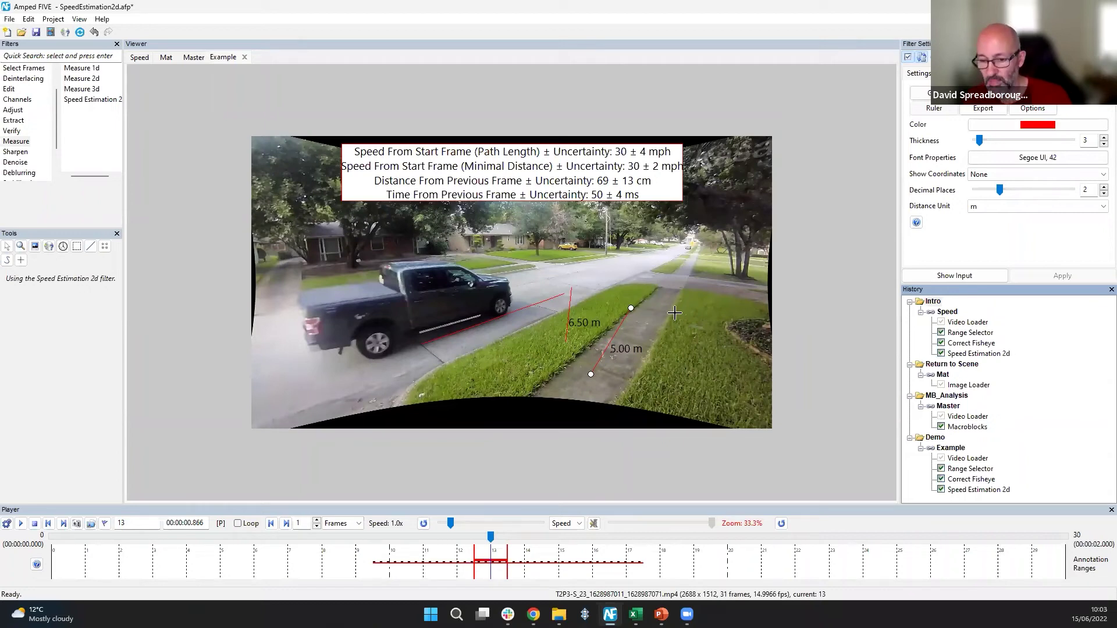
{"action": "key", "text": "Delete"}
{"action": "left_click", "coordinate": [574, 310]}
{"action": "key", "text": "Delete"}
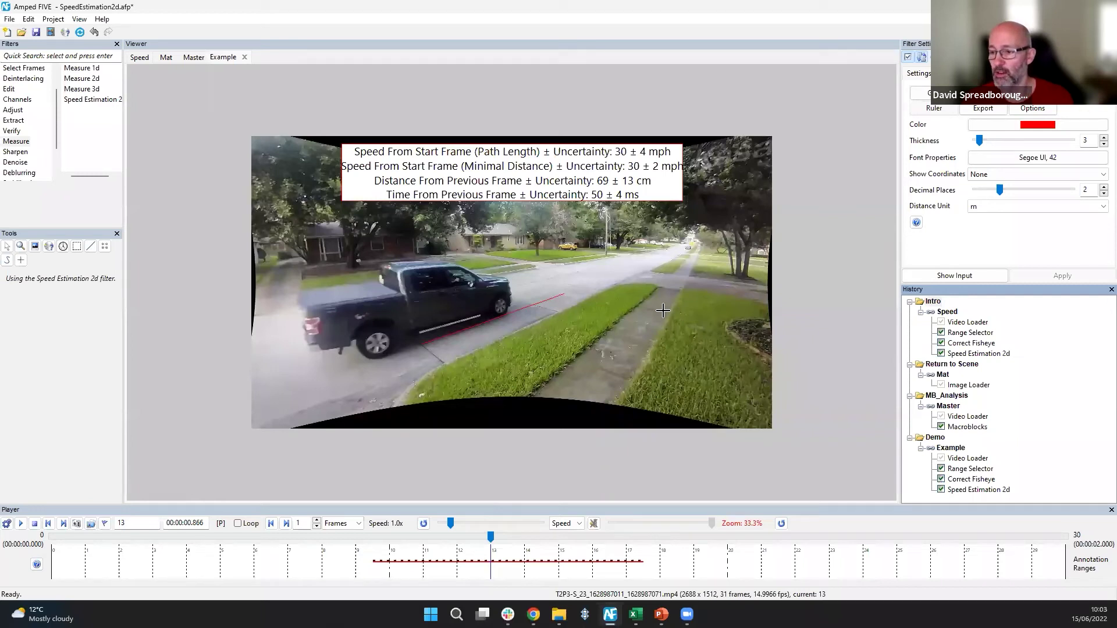
Step: Open the measurement export settings, and in Excel examine the time columns and Speed Graph of speed-estimation2d.xlsx
{"action": "left_click", "coordinate": [976, 112]}
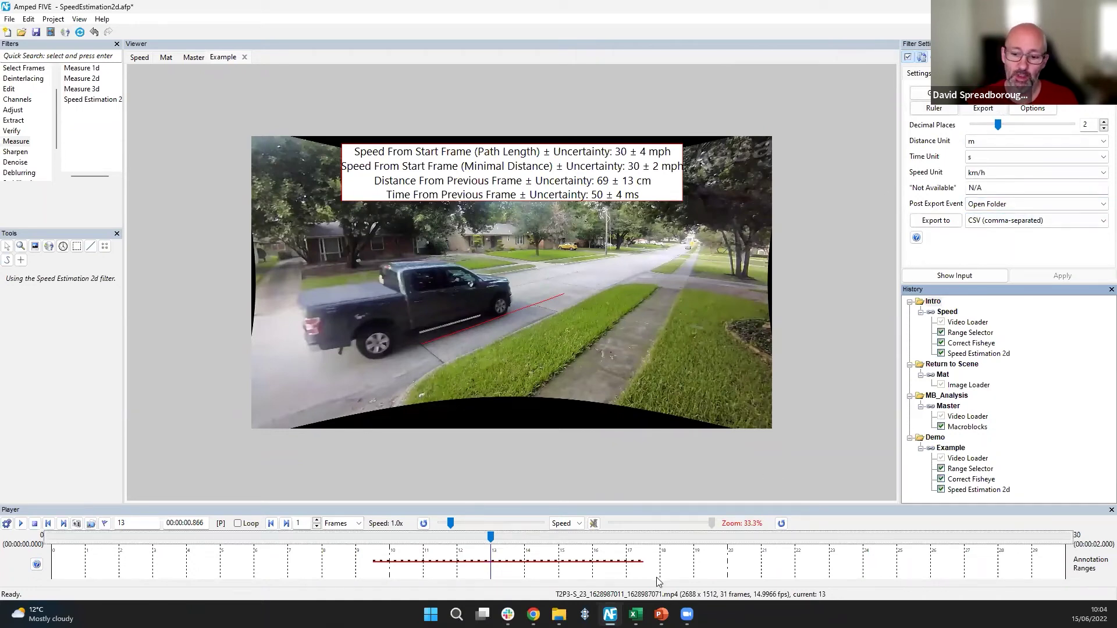
{"action": "left_click", "coordinate": [636, 616]}
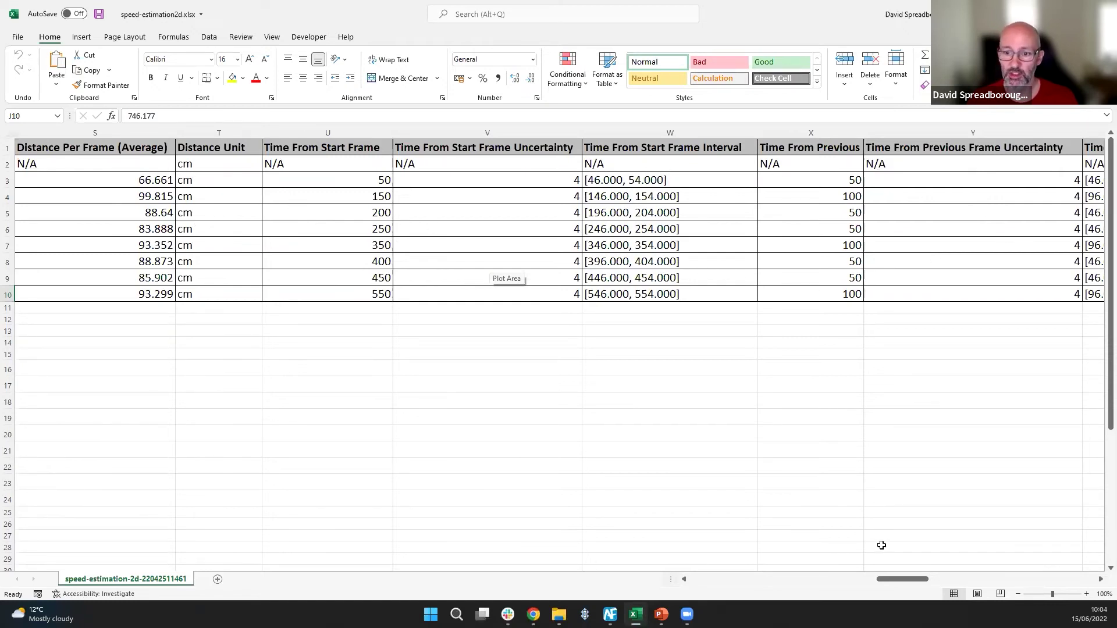
{"action": "scroll", "coordinate": [944, 467], "scroll_direction": "right", "scroll_amount": 3}
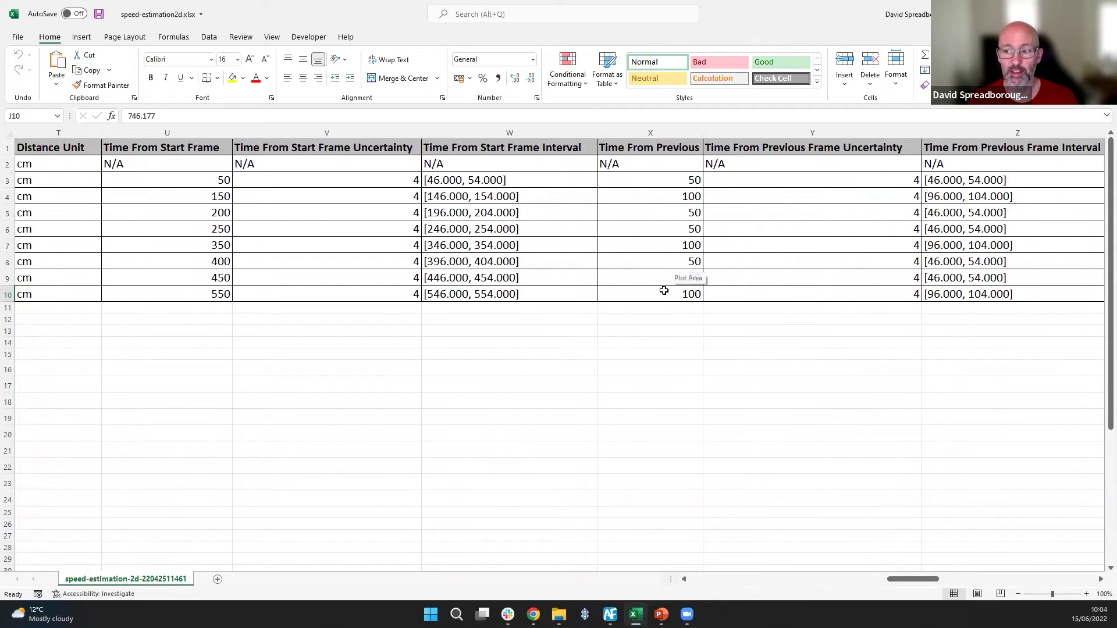
{"action": "mouse_move", "coordinate": [911, 582]}
{"action": "left_mouse_down"}
{"action": "mouse_move", "coordinate": [952, 580]}
{"action": "mouse_move", "coordinate": [928, 577]}
{"action": "left_mouse_up"}
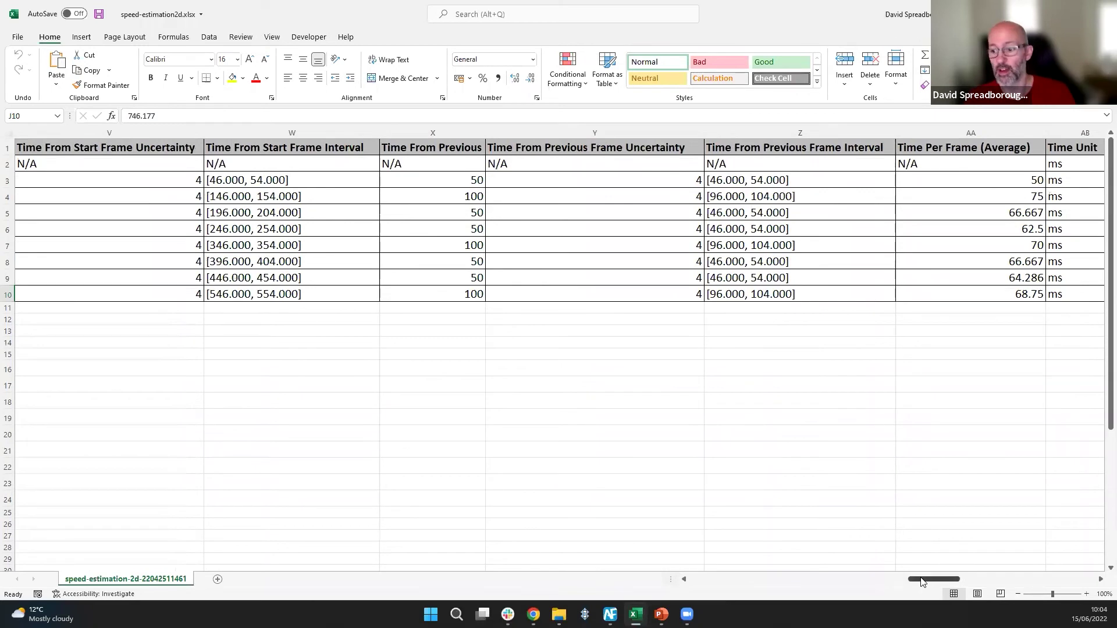
{"action": "left_click_drag", "start_coordinate": [922, 582], "coordinate": [732, 577]}
{"action": "left_click_drag", "start_coordinate": [1100, 407], "coordinate": [1099, 494]}
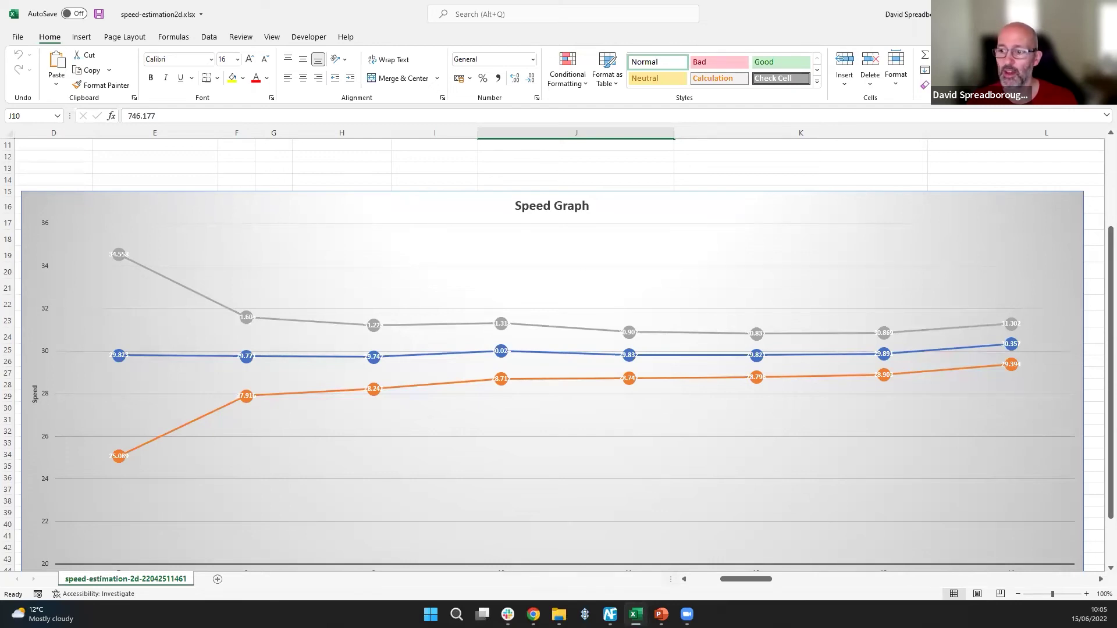
Step: Return to Amped FIVE, save the project and add the Annotate presentation filter after Speed Estimation 2d in the Example chain
{"action": "key", "text": "alt+Tab"}
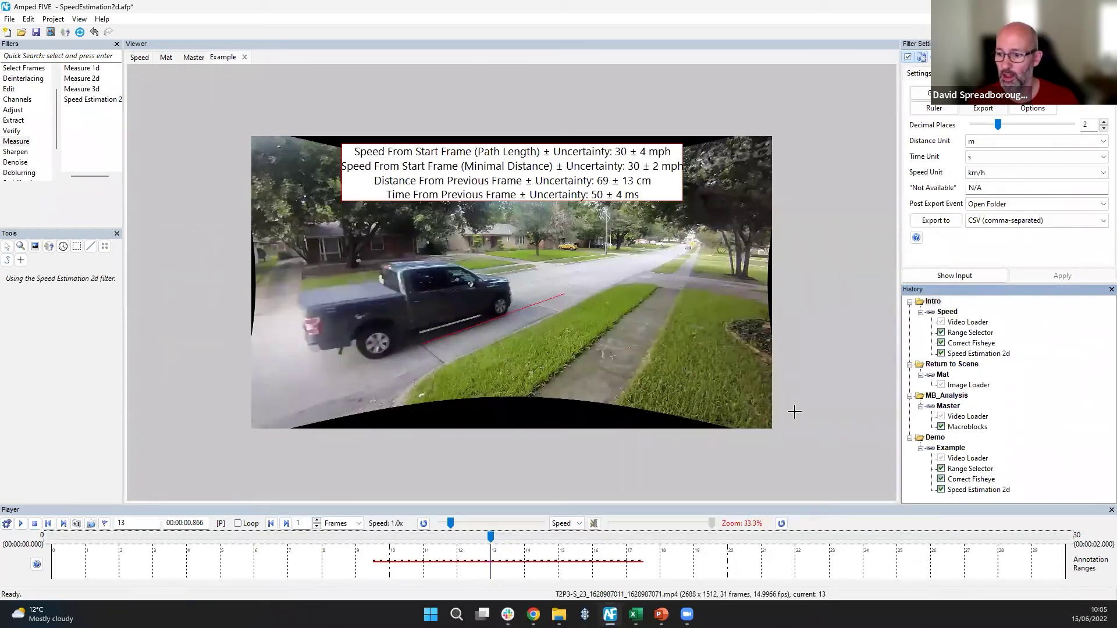
{"action": "left_click", "coordinate": [963, 492]}
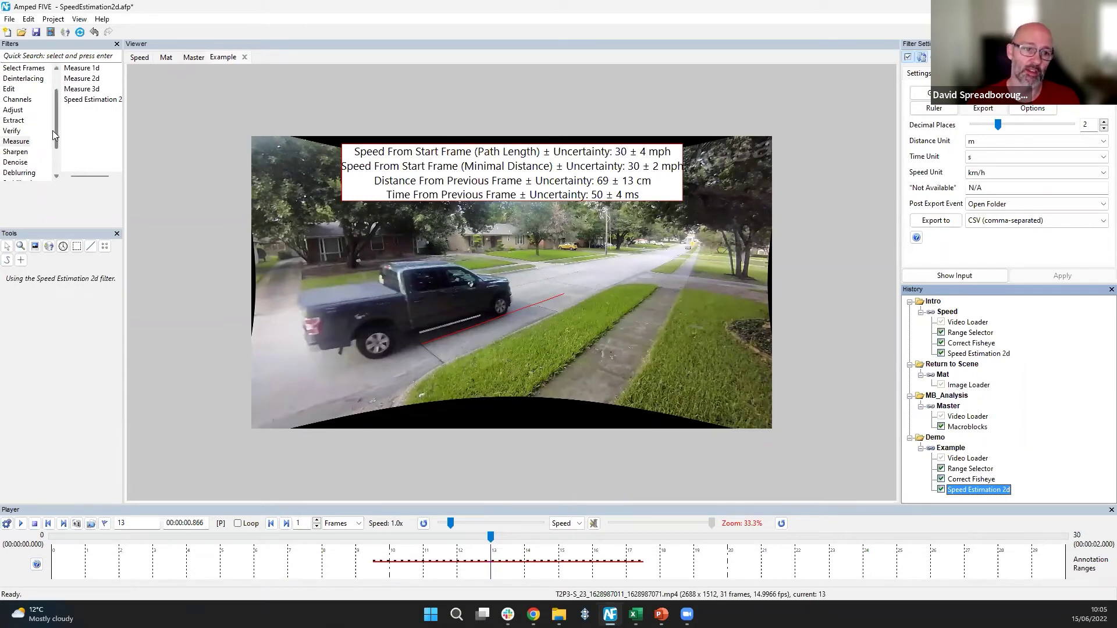
{"action": "scroll", "coordinate": [56, 127], "scroll_direction": "down", "scroll_amount": 2}
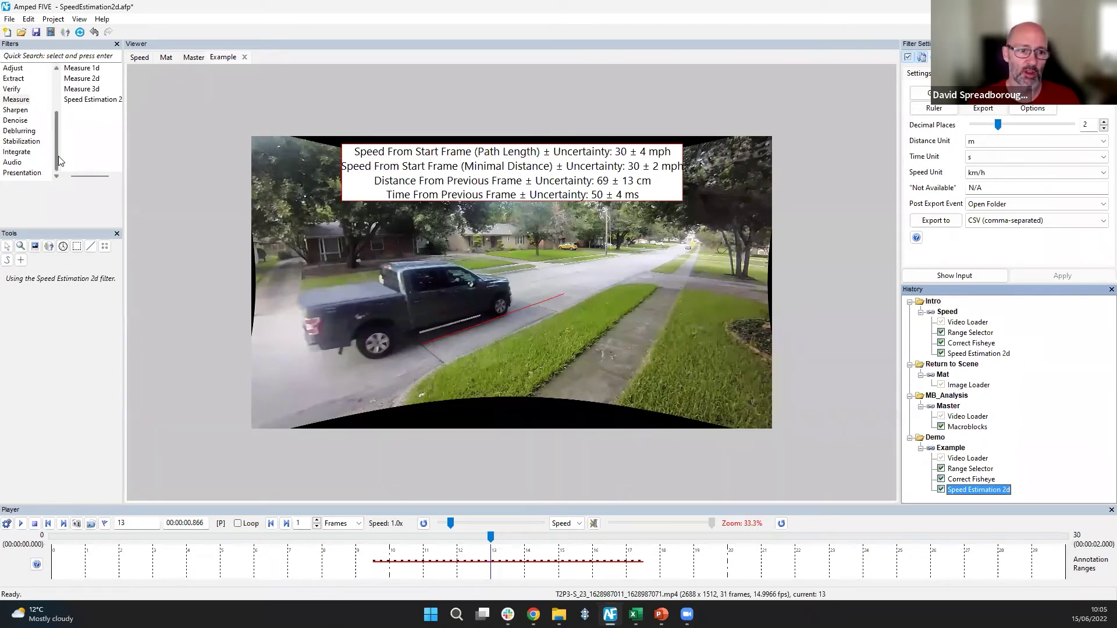
{"action": "left_click", "coordinate": [28, 153]}
{"action": "key", "text": "Up"}
{"action": "key", "text": "Up"}
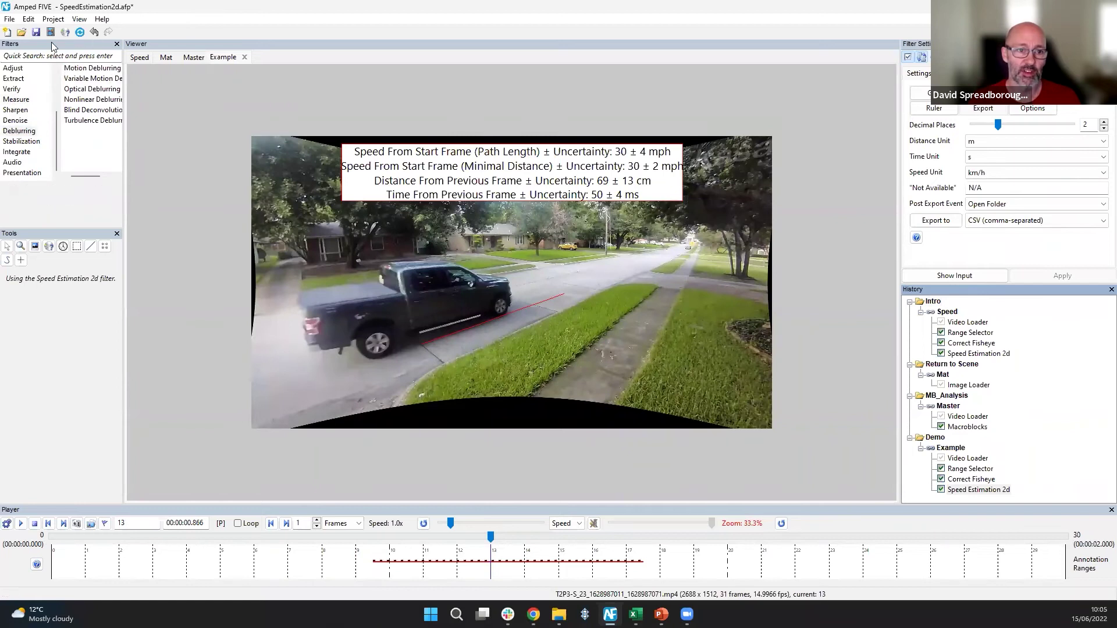
{"action": "left_click", "coordinate": [35, 32]}
{"action": "left_click", "coordinate": [24, 174]}
{"action": "double_click", "coordinate": [78, 78]}
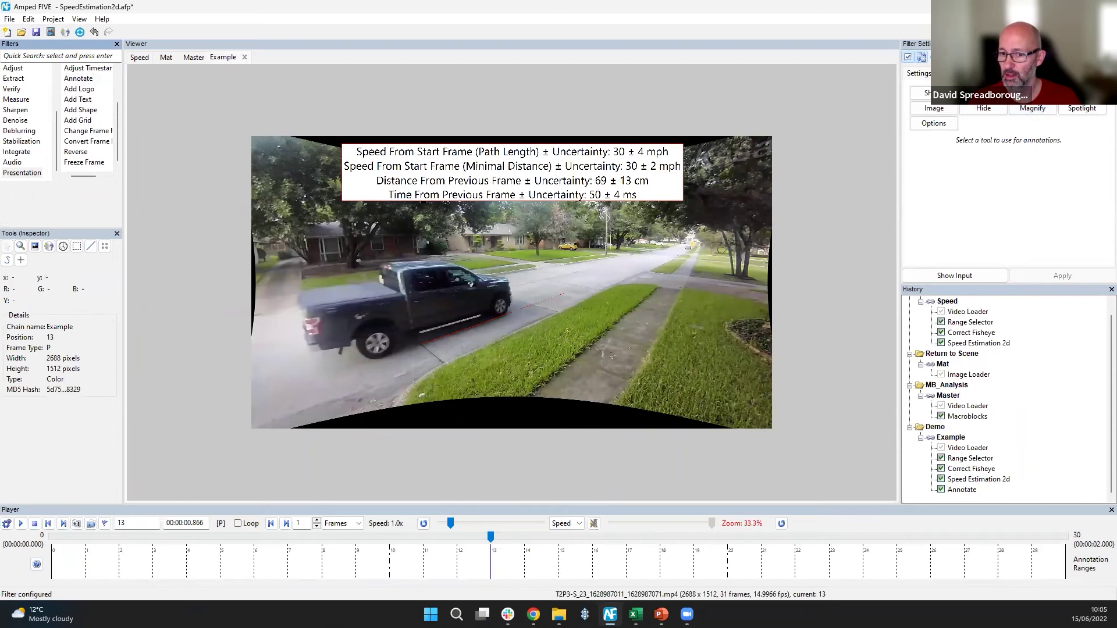
Step: Place a text annotation over the grass and sidewalk below the road and insert the File Name (No Path) macro with its label
{"action": "left_click", "coordinate": [1033, 93]}
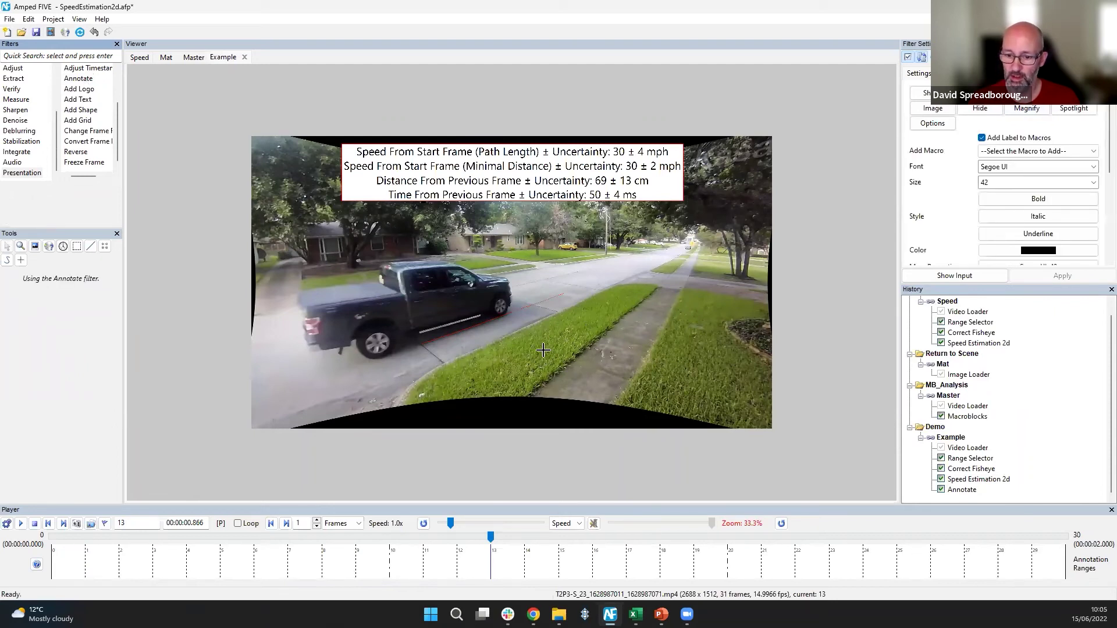
{"action": "left_click_drag", "start_coordinate": [544, 349], "coordinate": [666, 369]}
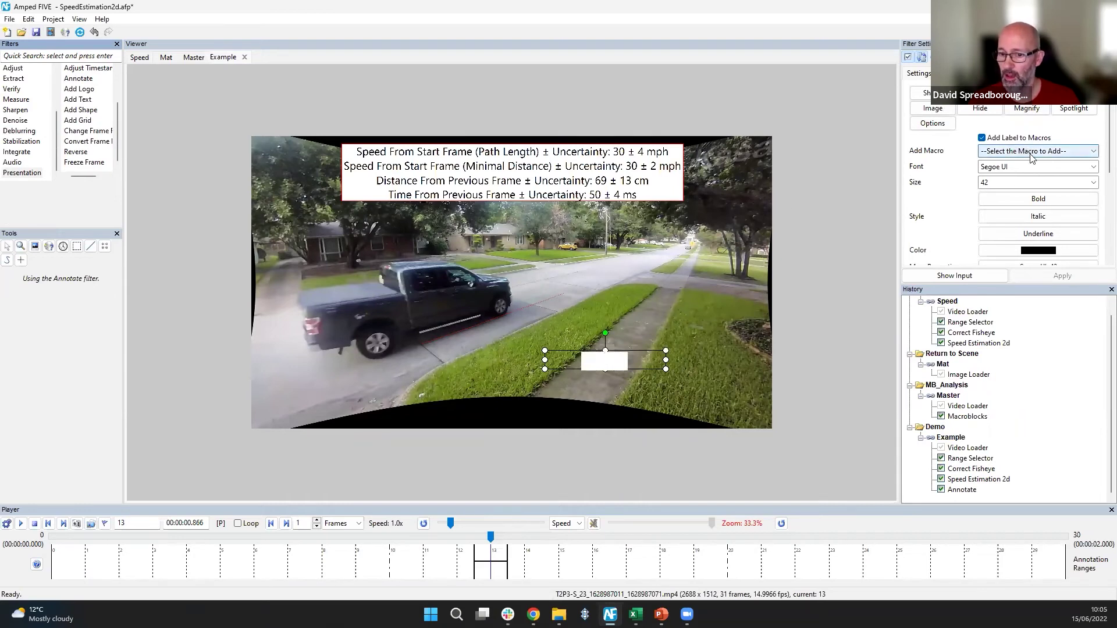
{"action": "left_click", "coordinate": [1045, 151]}
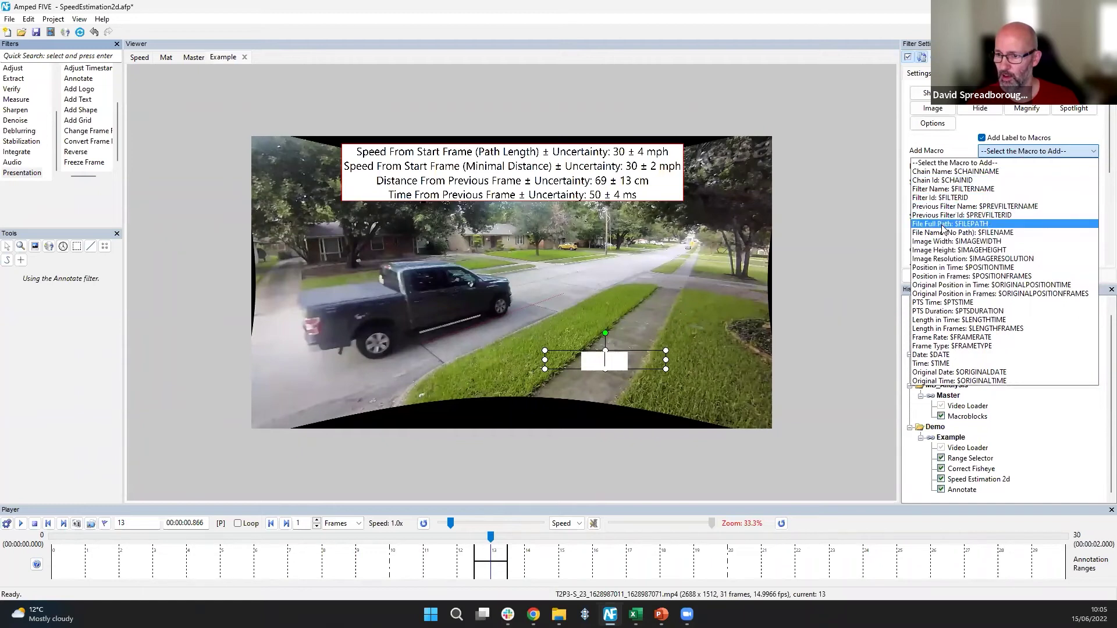
{"action": "left_click", "coordinate": [940, 232]}
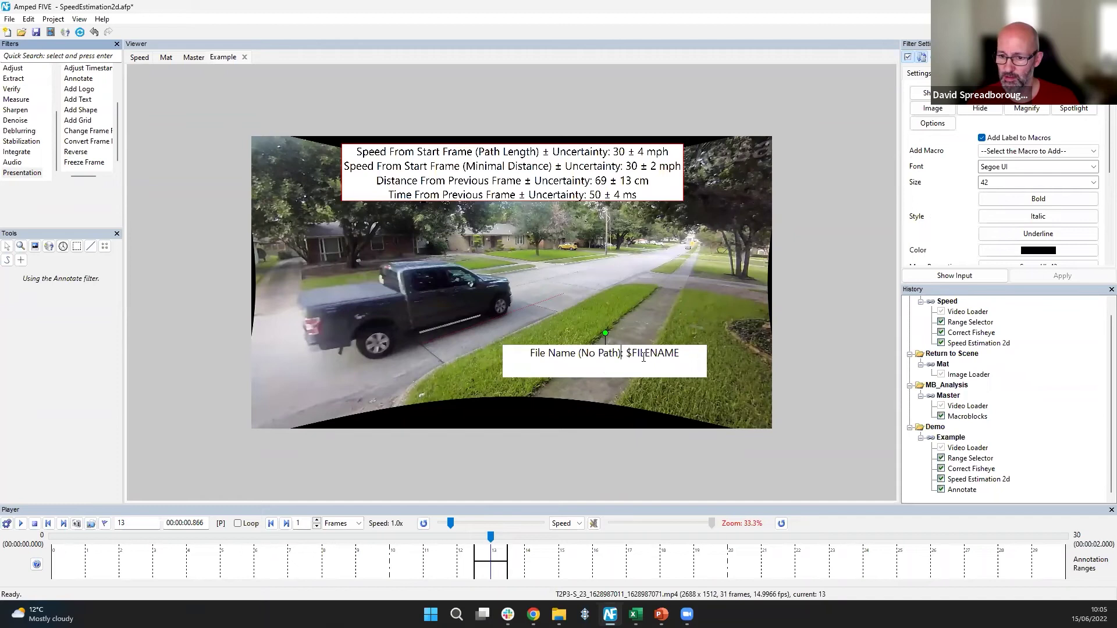
Step: Shorten the annotation's label to "File Name:" and put the $FILENAME macro on its own line
{"action": "key", "text": "BackSpace"}
{"action": "key", "text": "BackSpace"}
{"action": "key", "text": "BackSpace"}
{"action": "key", "text": "BackSpace"}
{"action": "key", "text": "BackSpace"}
{"action": "key", "text": "BackSpace"}
{"action": "key", "text": "BackSpace"}
{"action": "key", "text": "BackSpace"}
{"action": "key", "text": "BackSpace"}
{"action": "key", "text": "BackSpace"}
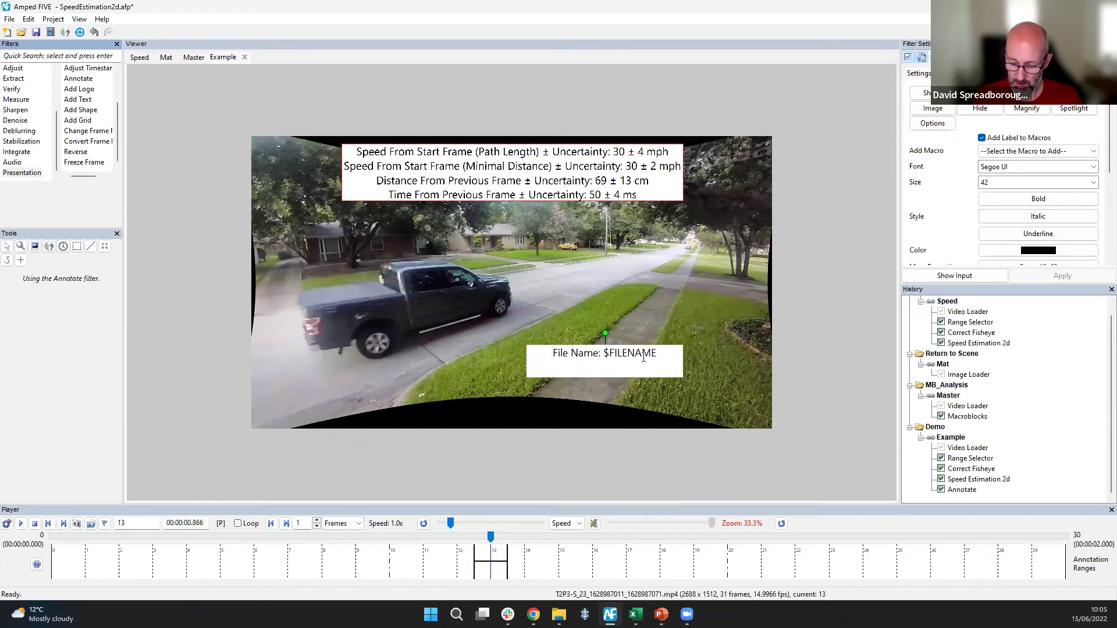
{"action": "key", "text": "Return"}
{"action": "key", "text": "Delete"}
{"action": "key", "text": "Right"}
{"action": "key", "text": "Right"}
{"action": "key", "text": "Right"}
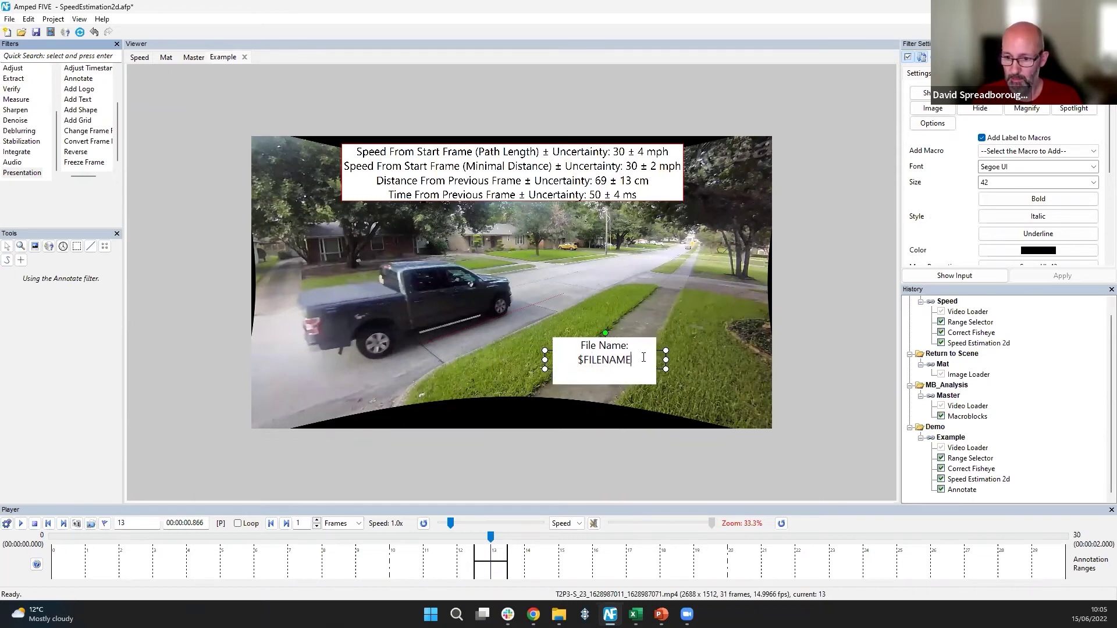
Step: Add the PTS Time and PTS Duration macros on new lines below $FILENAME in the annotation
{"action": "key", "text": "Return"}
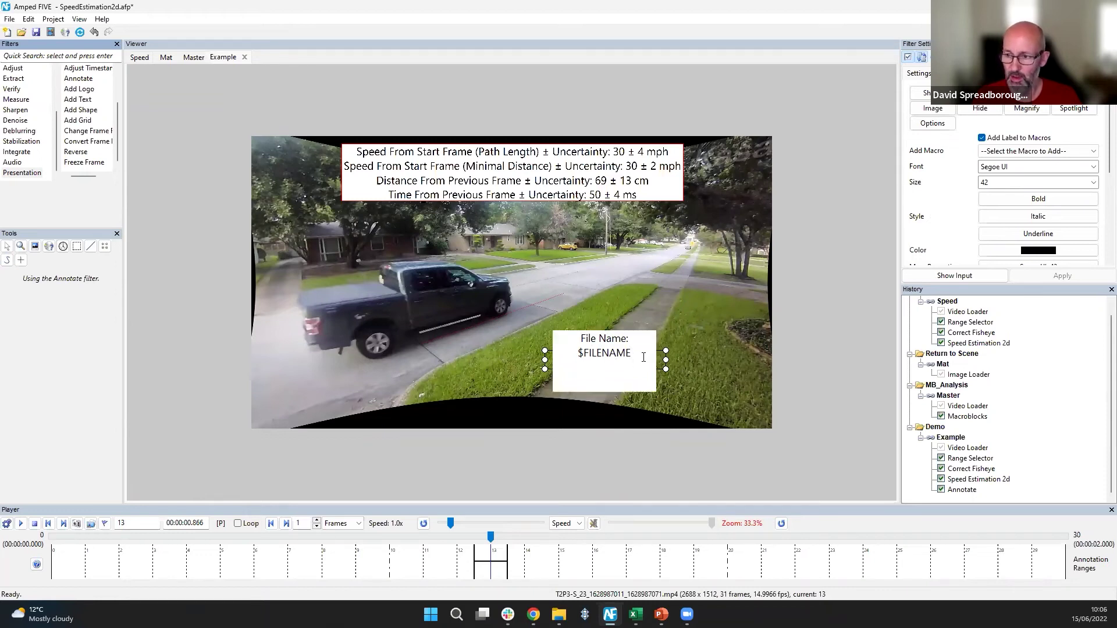
{"action": "left_click", "coordinate": [1054, 150]}
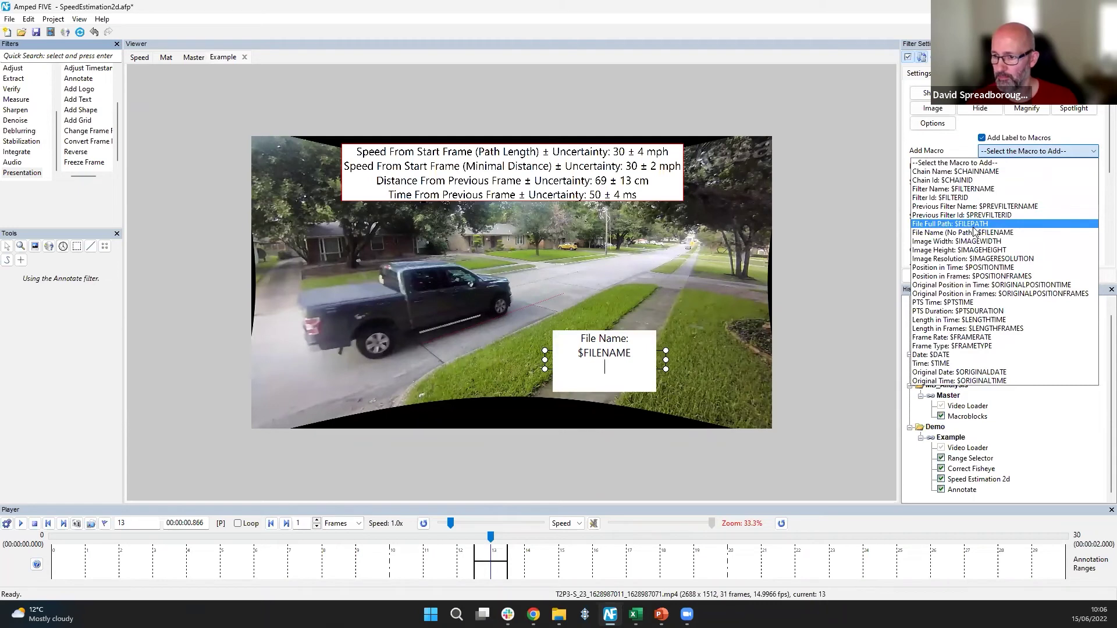
{"action": "left_click", "coordinate": [948, 303]}
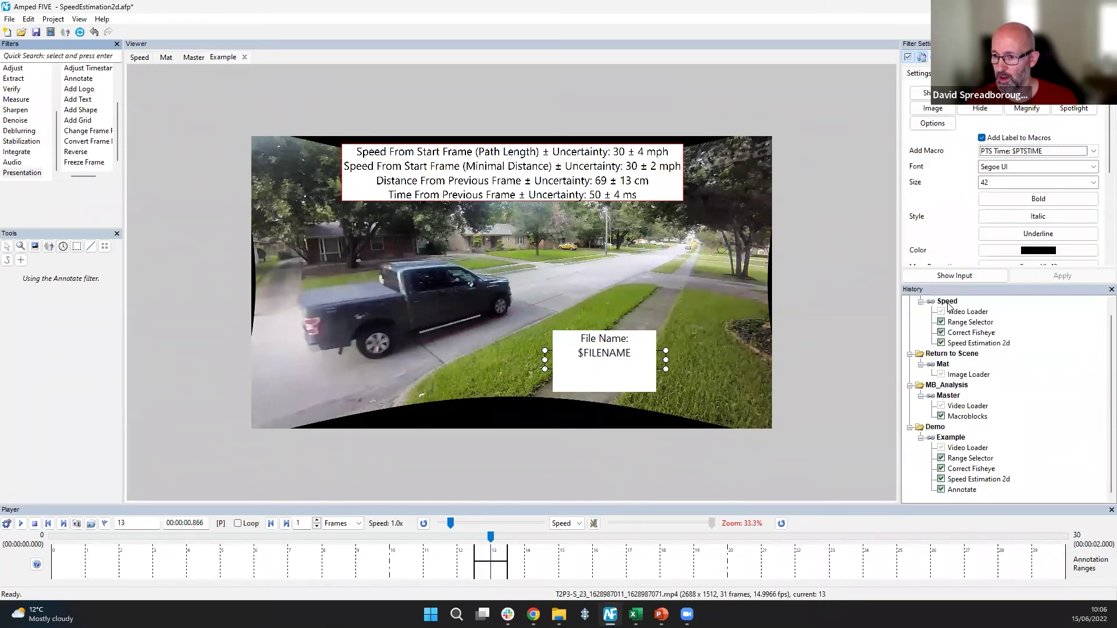
{"action": "left_click", "coordinate": [1064, 152]}
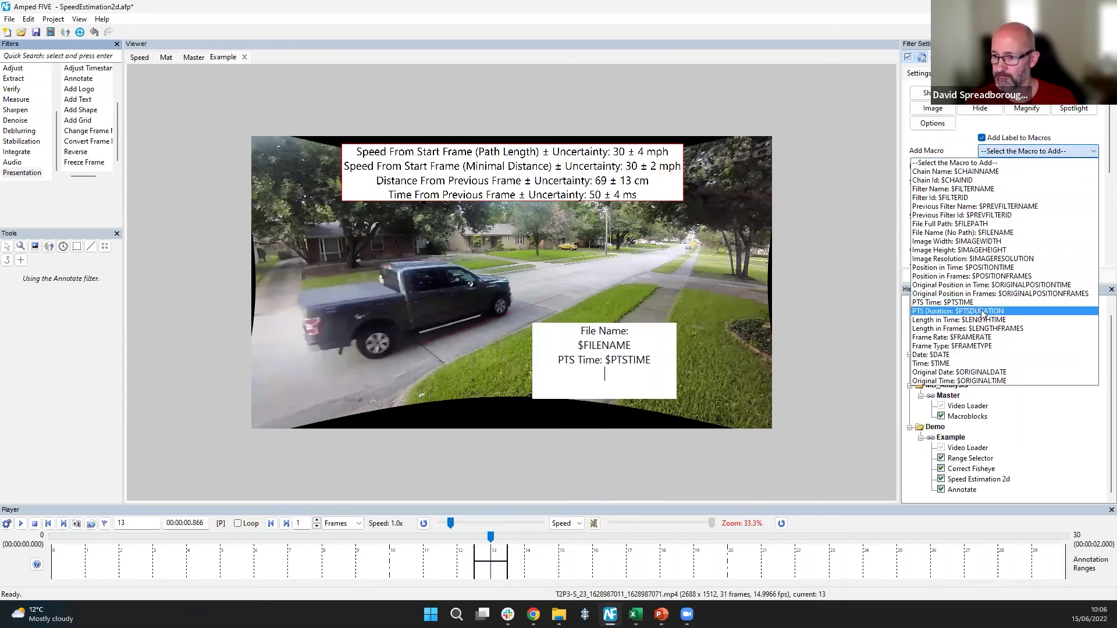
{"action": "left_click", "coordinate": [983, 313]}
Step: Add the Original Position in Frames and Frame Type macros to the annotation, finish editing the text and select the annotation
{"action": "left_click", "coordinate": [1074, 152]}
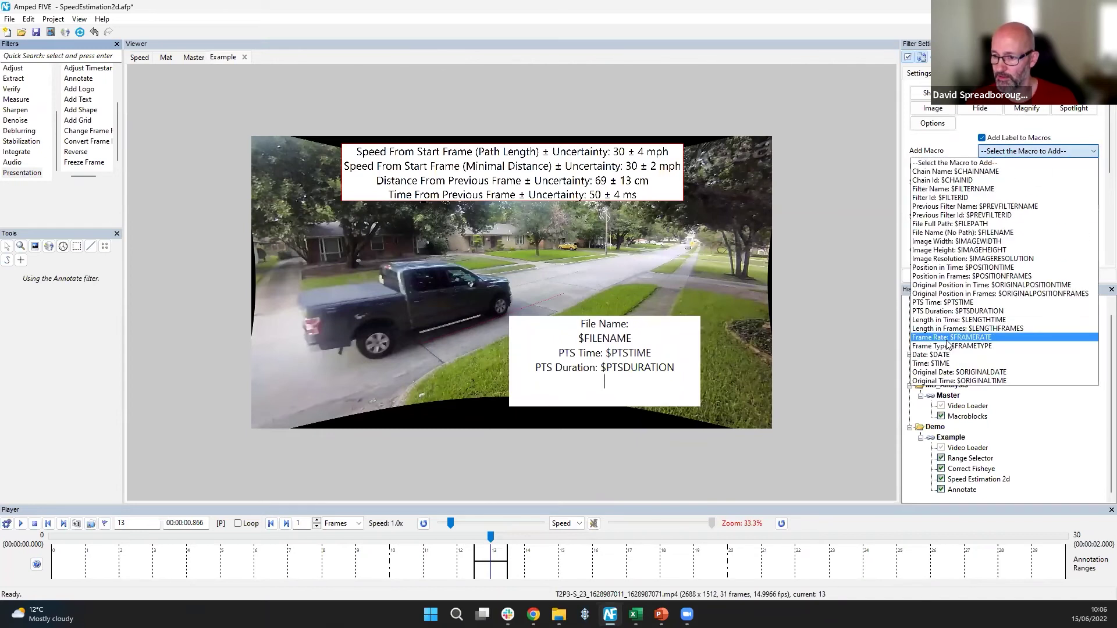
{"action": "left_click", "coordinate": [960, 293]}
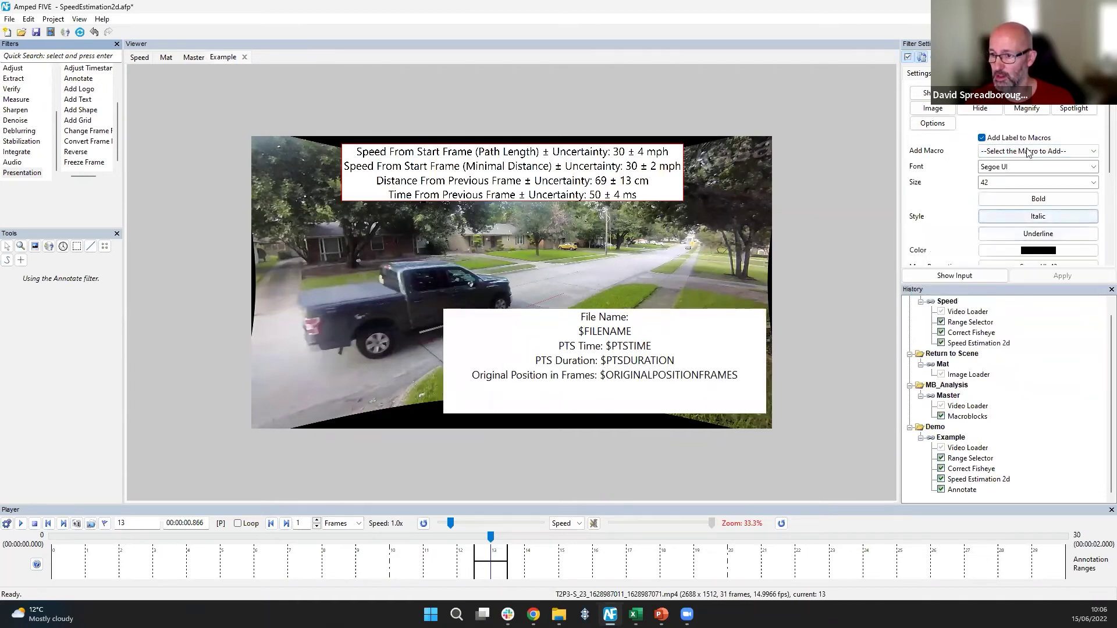
{"action": "left_click", "coordinate": [1058, 153]}
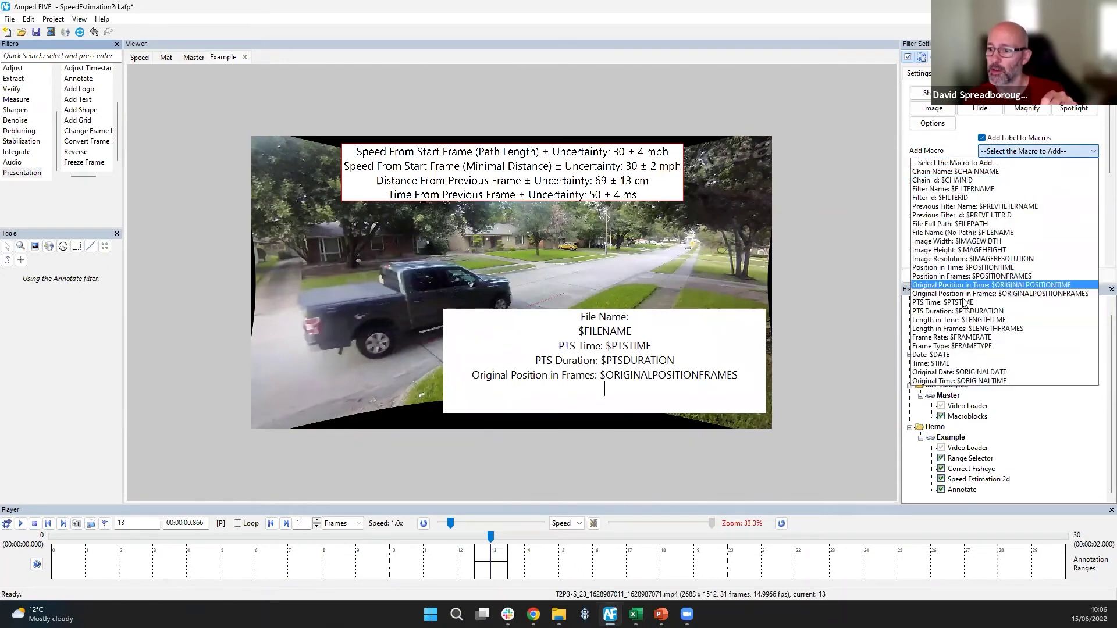
{"action": "left_click", "coordinate": [955, 346]}
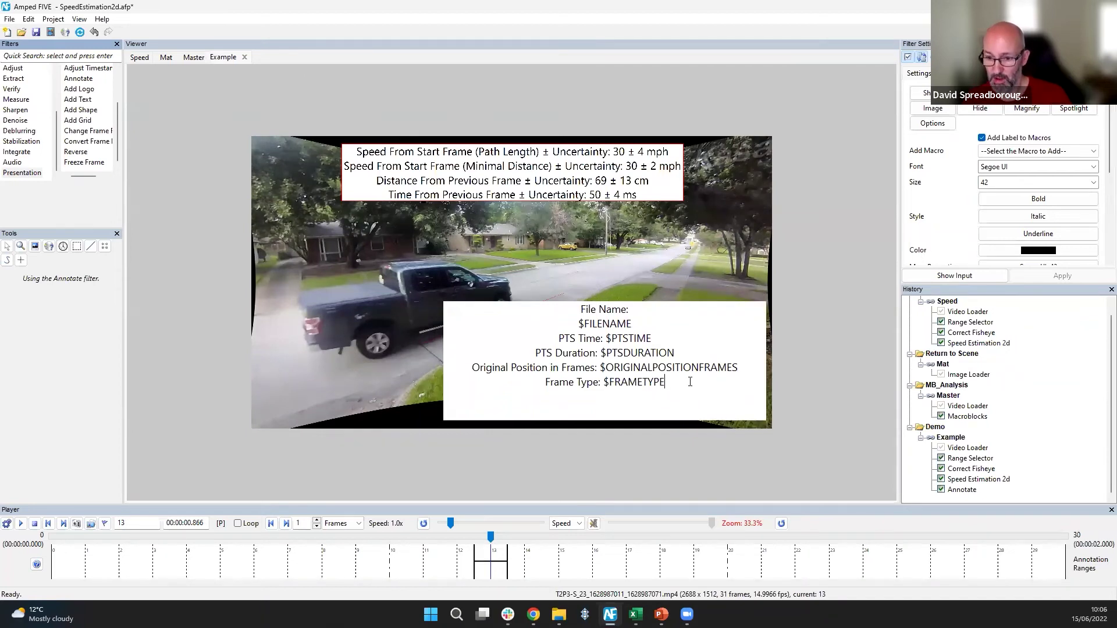
{"action": "left_click", "coordinate": [694, 291]}
{"action": "left_click", "coordinate": [588, 361]}
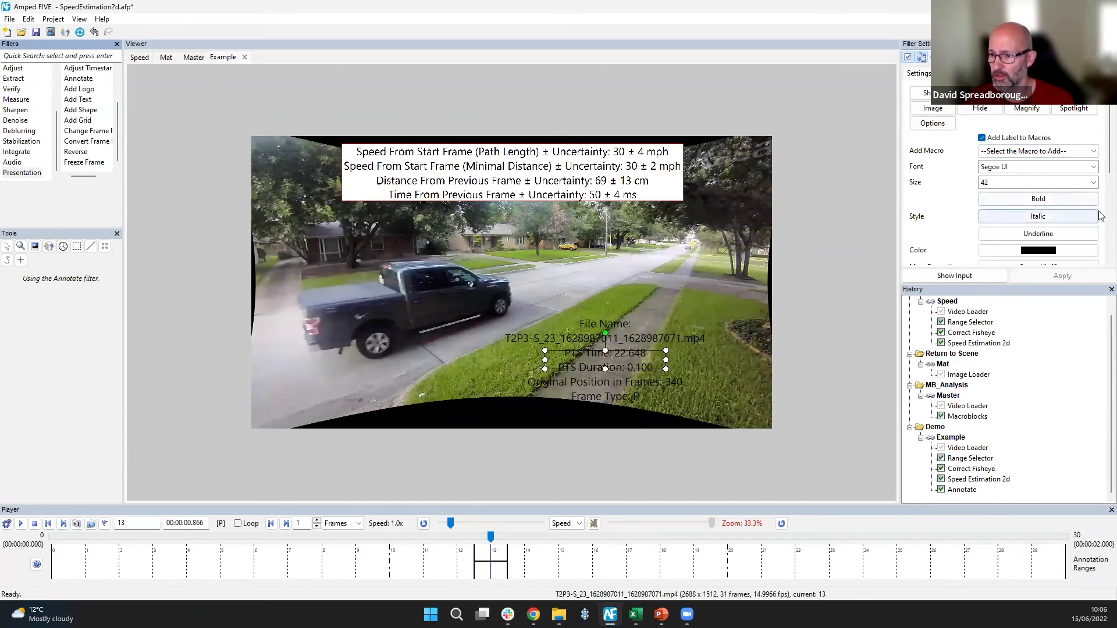
Step: Turn off transparency for the annotation's white background and red border, and fit its size to the text
{"action": "scroll", "coordinate": [1098, 172], "scroll_direction": "down", "scroll_amount": 4}
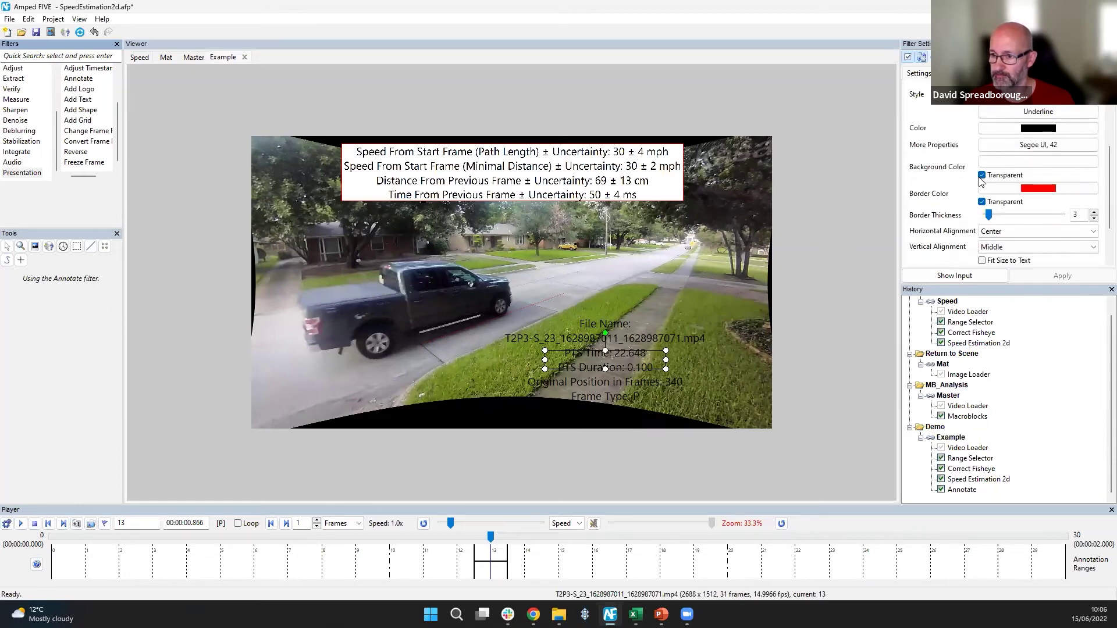
{"action": "left_click", "coordinate": [982, 175]}
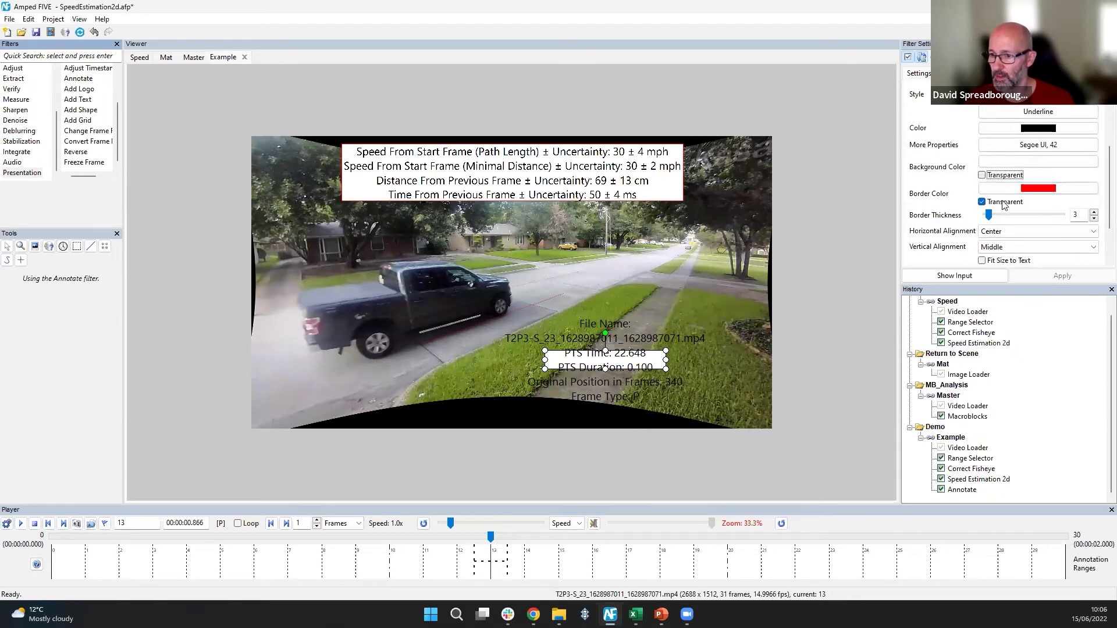
{"action": "left_click", "coordinate": [982, 202]}
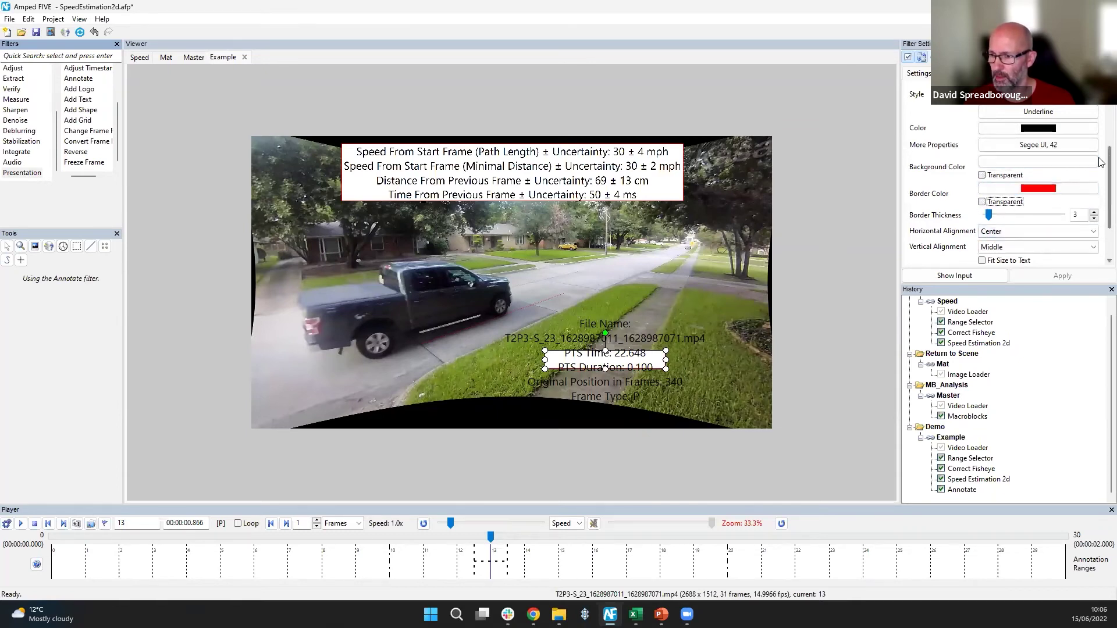
{"action": "left_click", "coordinate": [982, 261]}
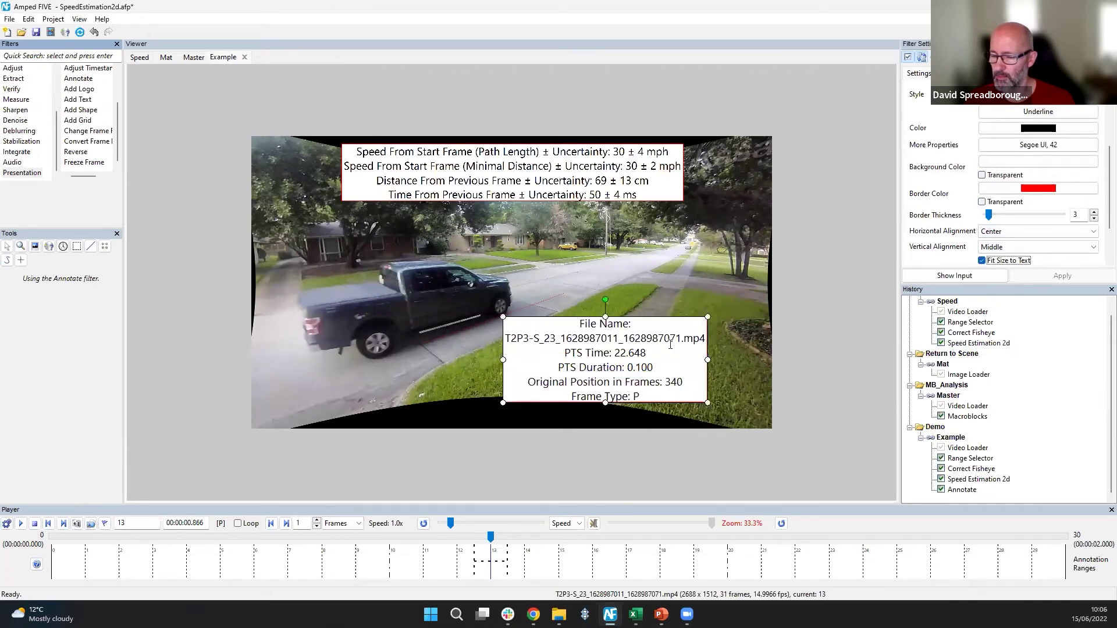
Step: Increase the padding of the file information annotation to 16
{"action": "scroll", "coordinate": [1100, 224], "scroll_direction": "down", "scroll_amount": 2}
{"action": "left_click", "coordinate": [1093, 213]}
{"action": "left_click", "coordinate": [1093, 213]}
{"action": "left_click", "coordinate": [1094, 213]}
{"action": "left_click", "coordinate": [1094, 213]}
{"action": "left_click", "coordinate": [1095, 213]}
{"action": "left_click", "coordinate": [1095, 213]}
{"action": "left_click", "coordinate": [1095, 212]}
{"action": "left_click", "coordinate": [1095, 213]}
{"action": "left_click", "coordinate": [1094, 213]}
{"action": "left_click", "coordinate": [1095, 213]}
{"action": "left_click", "coordinate": [1095, 213]}
{"action": "left_click", "coordinate": [1094, 213]}
{"action": "left_click", "coordinate": [1095, 213]}
{"action": "left_click", "coordinate": [1095, 213]}
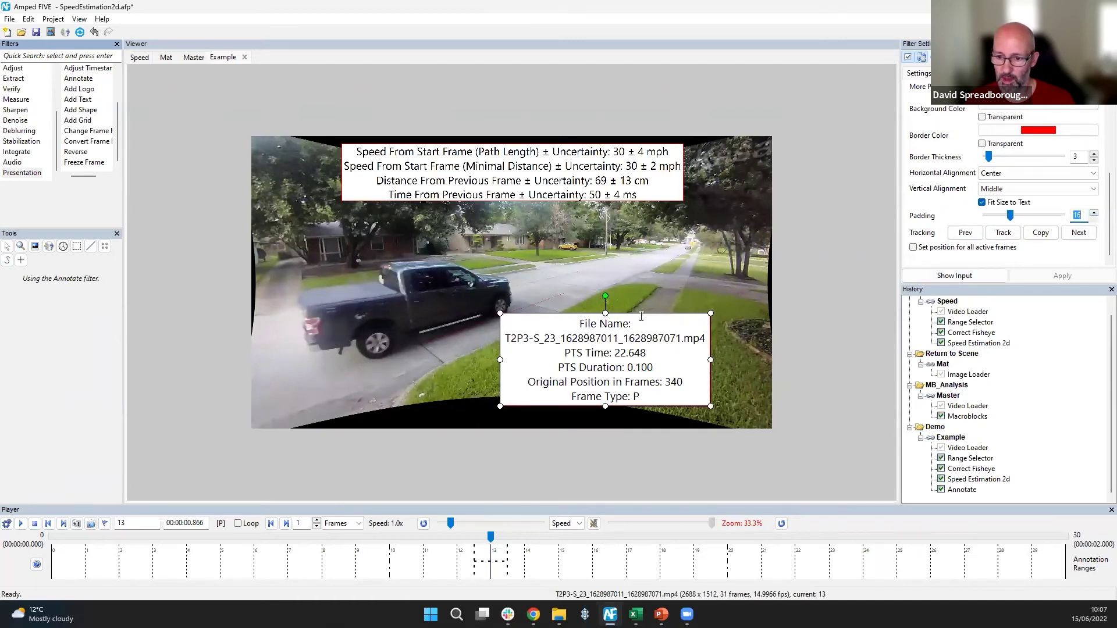
Step: Move the file information annotation closer to the lower-right corner of the image, deselect it and save the project
{"action": "left_click_drag", "start_coordinate": [643, 315], "coordinate": [687, 323]}
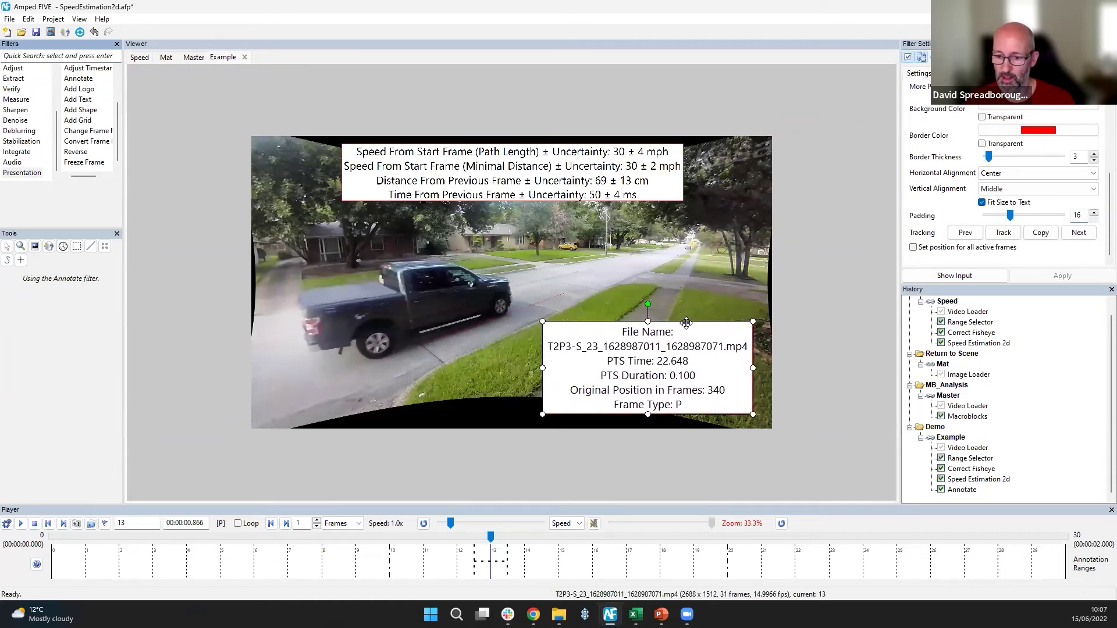
{"action": "left_click", "coordinate": [710, 287]}
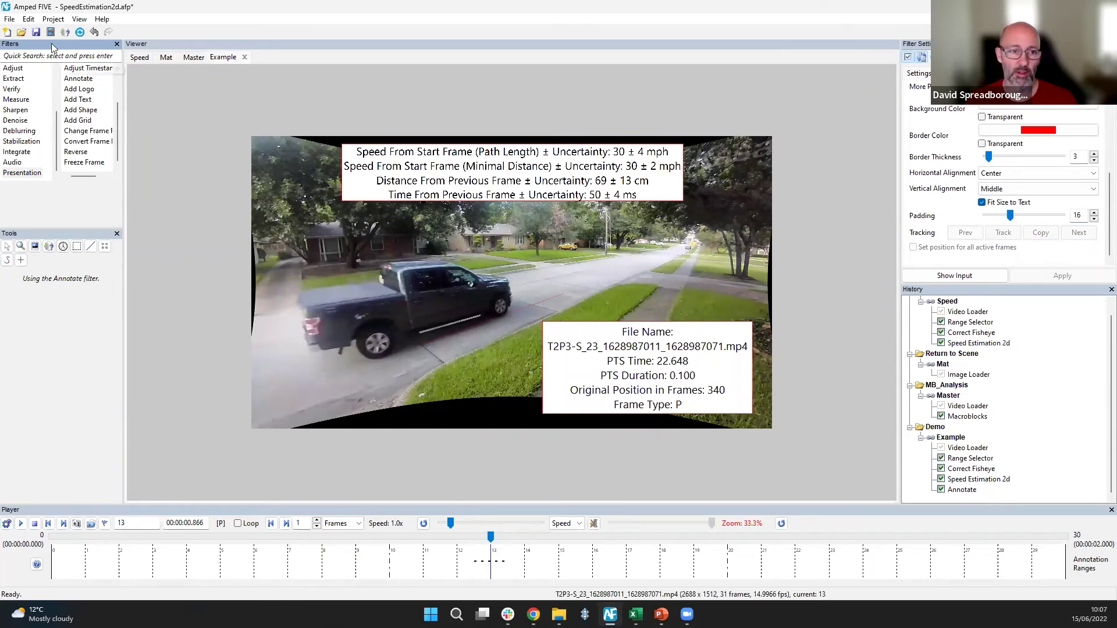
{"action": "left_click", "coordinate": [37, 32]}
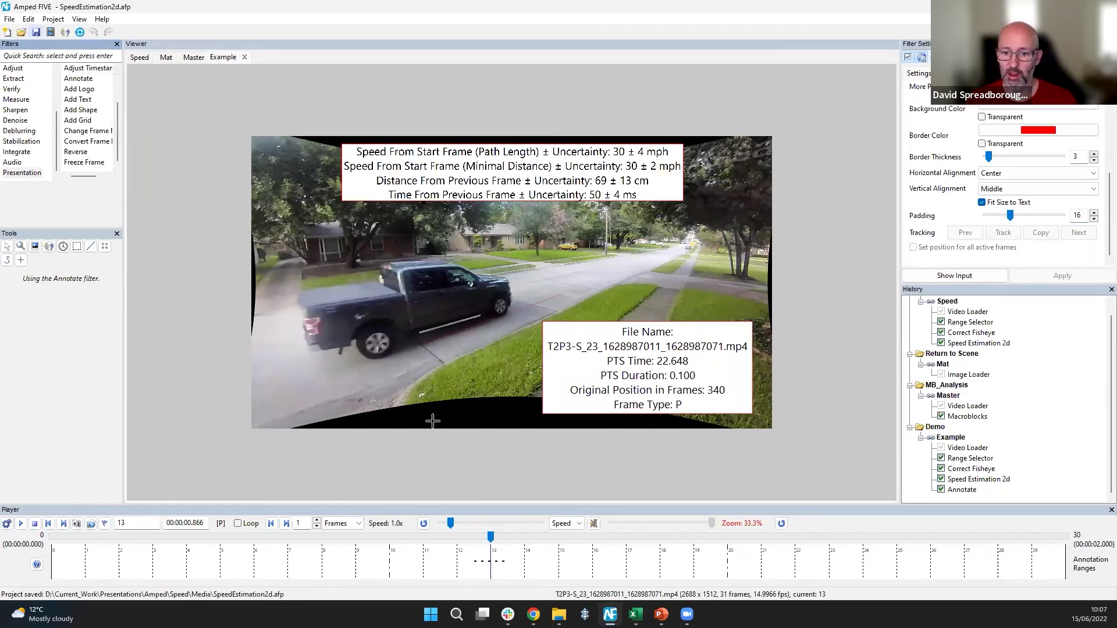
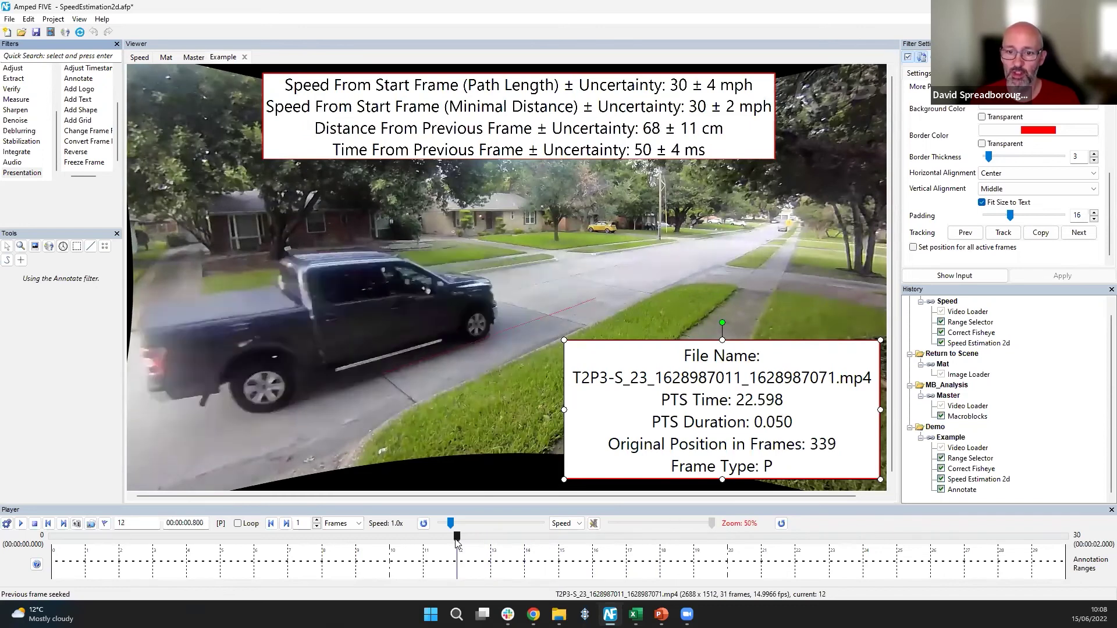
Step: Step back and forth through the annotated frames, ending on frame 17, to compare the speed results with the frame information
{"action": "key", "text": "Left"}
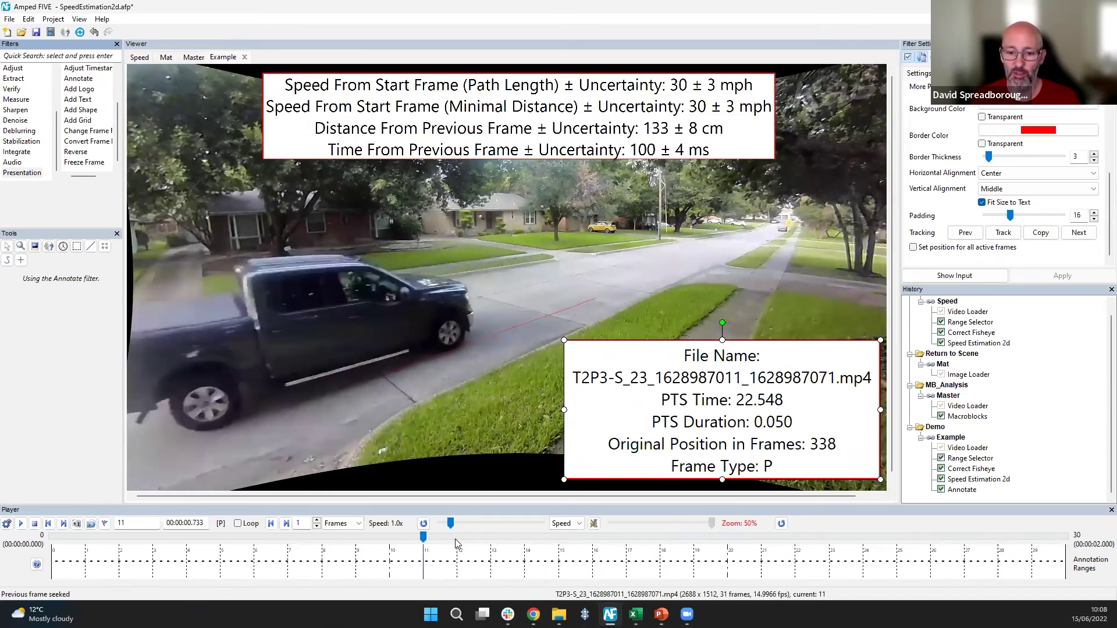
{"action": "key", "text": "Left"}
{"action": "key", "text": "Right"}
{"action": "key", "text": "Right"}
{"action": "key", "text": "Right"}
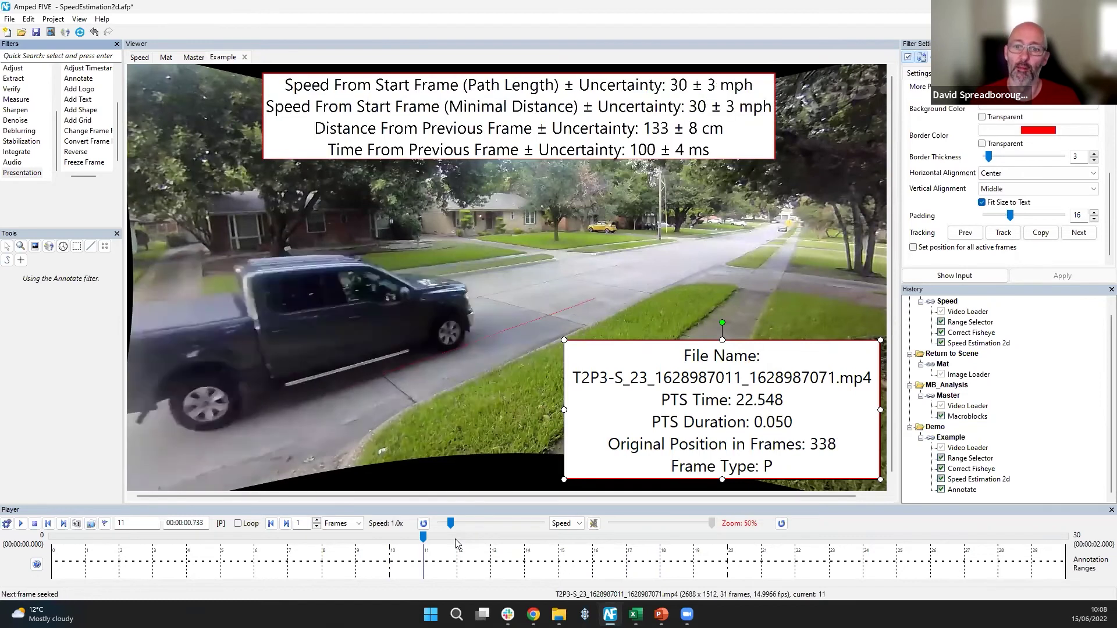
{"action": "key", "text": "Right"}
{"action": "key", "text": "Right"}
{"action": "key", "text": "Right"}
{"action": "key", "text": "Right"}
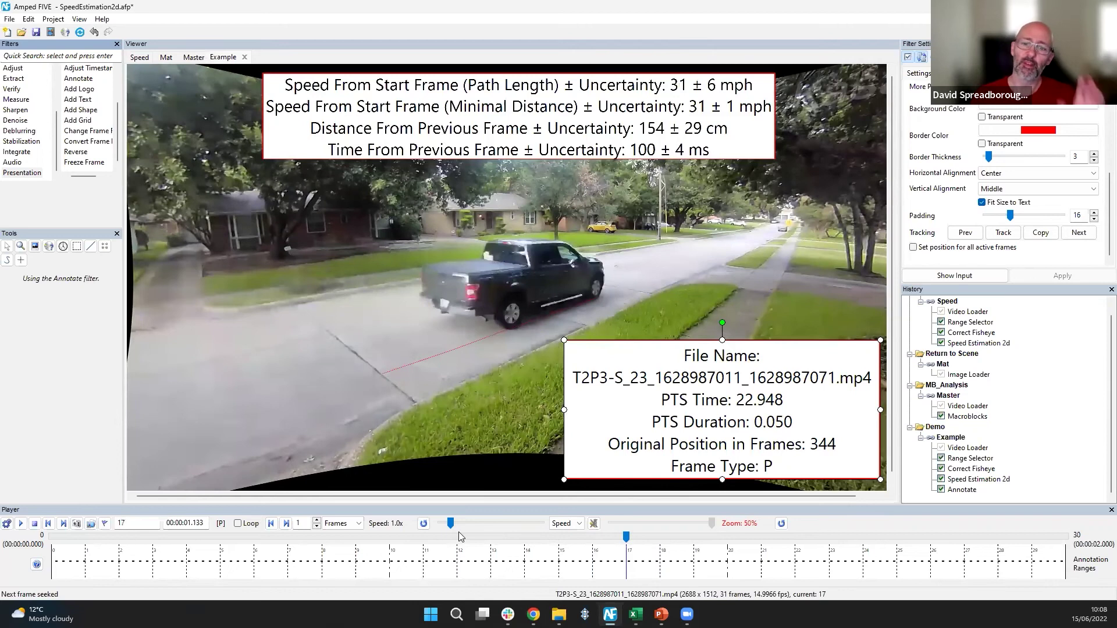
{"action": "scroll", "coordinate": [708, 289], "scroll_direction": "down", "scroll_amount": 1}
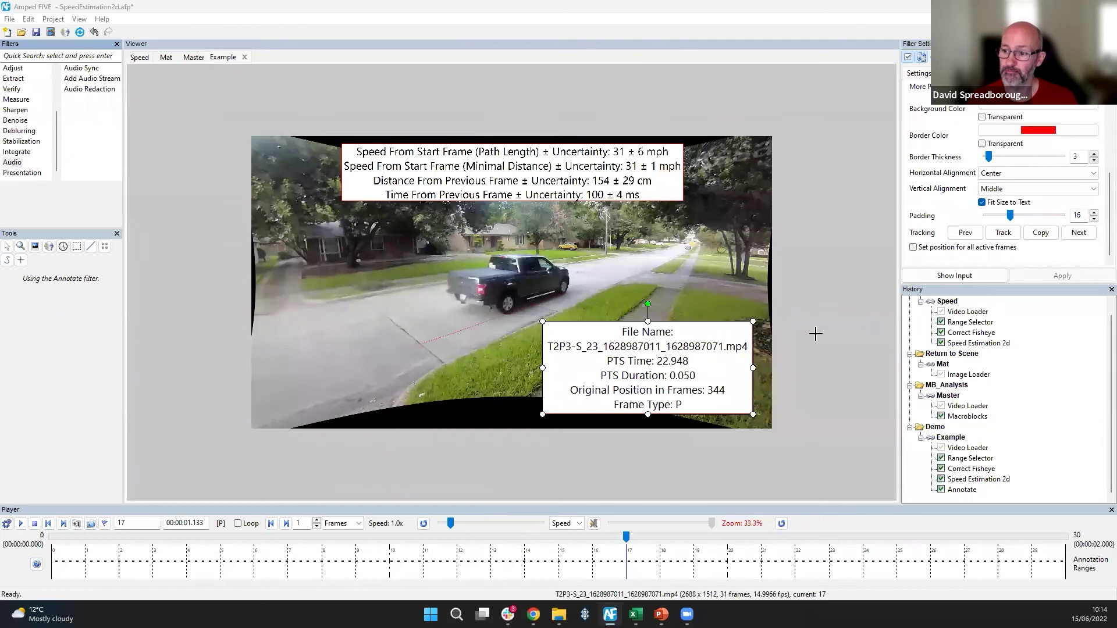
{"action": "scroll", "coordinate": [574, 259], "scroll_direction": "up", "scroll_amount": 1}
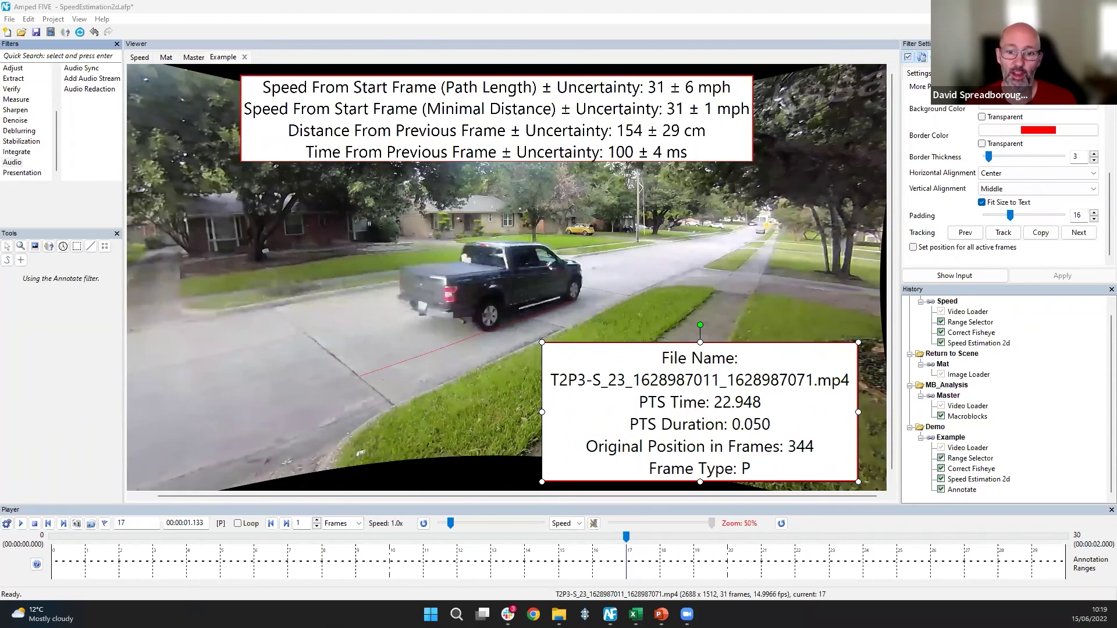
Step: Select the Correct Fisheye filter in the Speed chain and read its filter help
{"action": "left_click", "coordinate": [21, 141]}
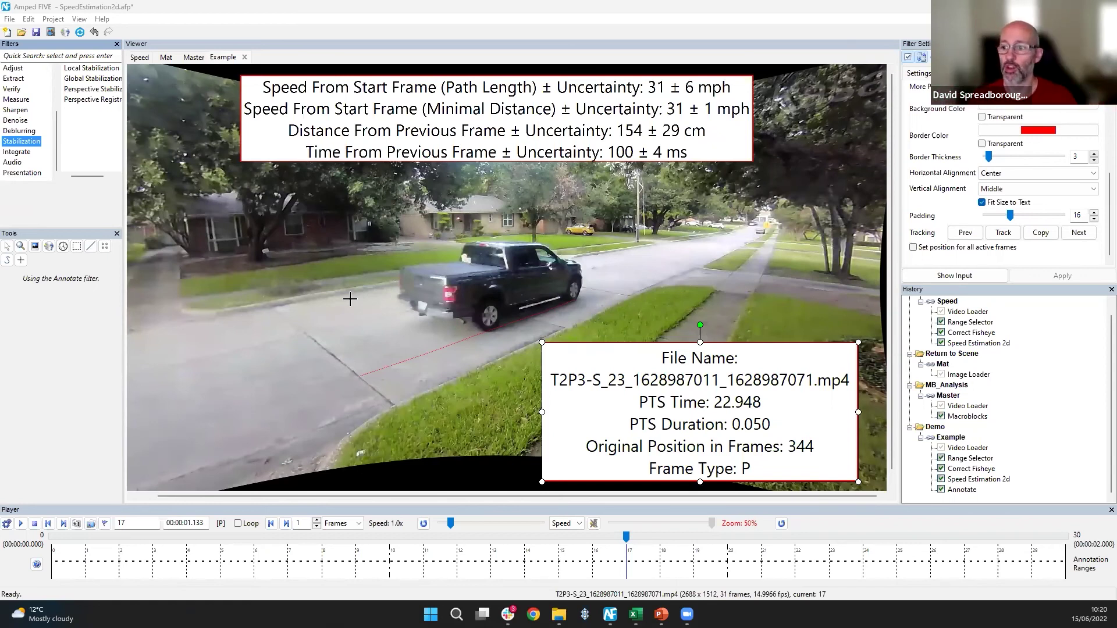
{"action": "left_click", "coordinate": [983, 335]}
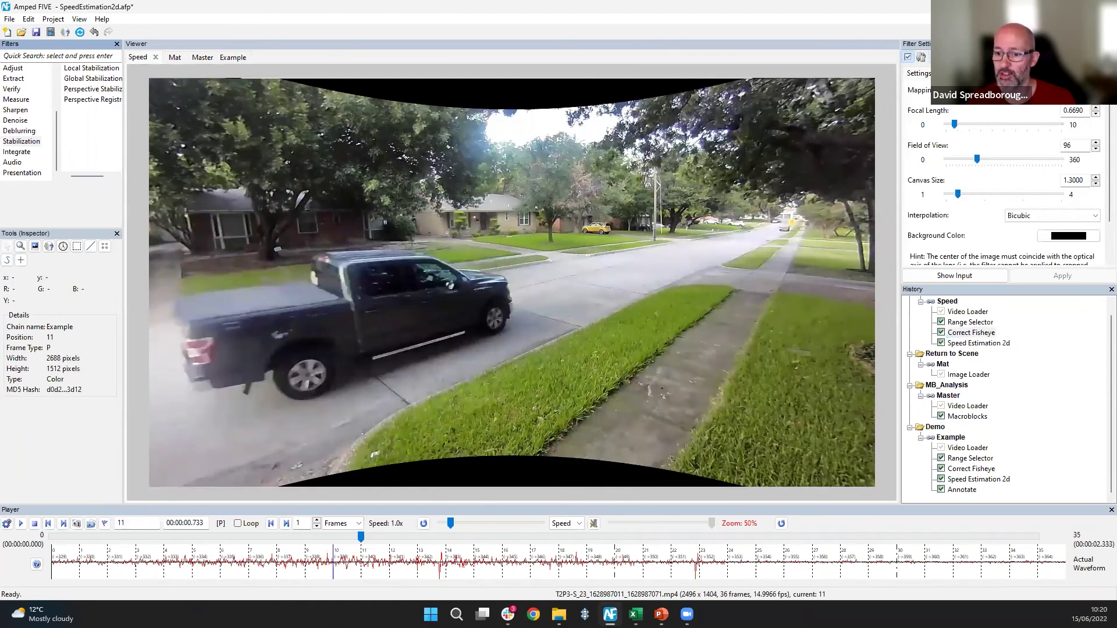
{"action": "key", "text": "F1"}
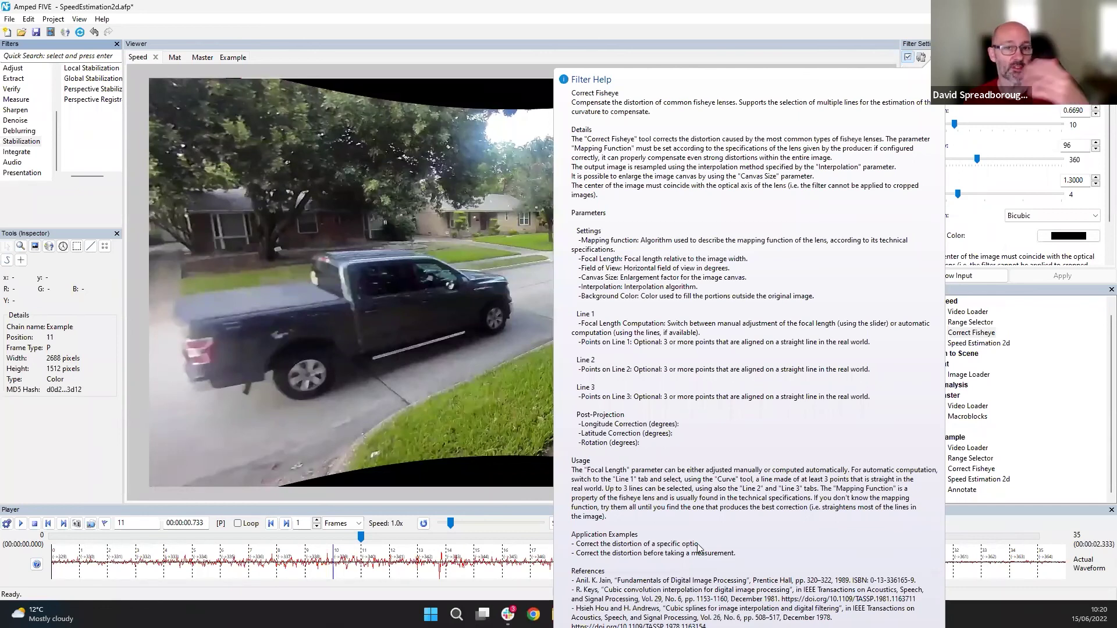
{"action": "left_click", "coordinate": [835, 13]}
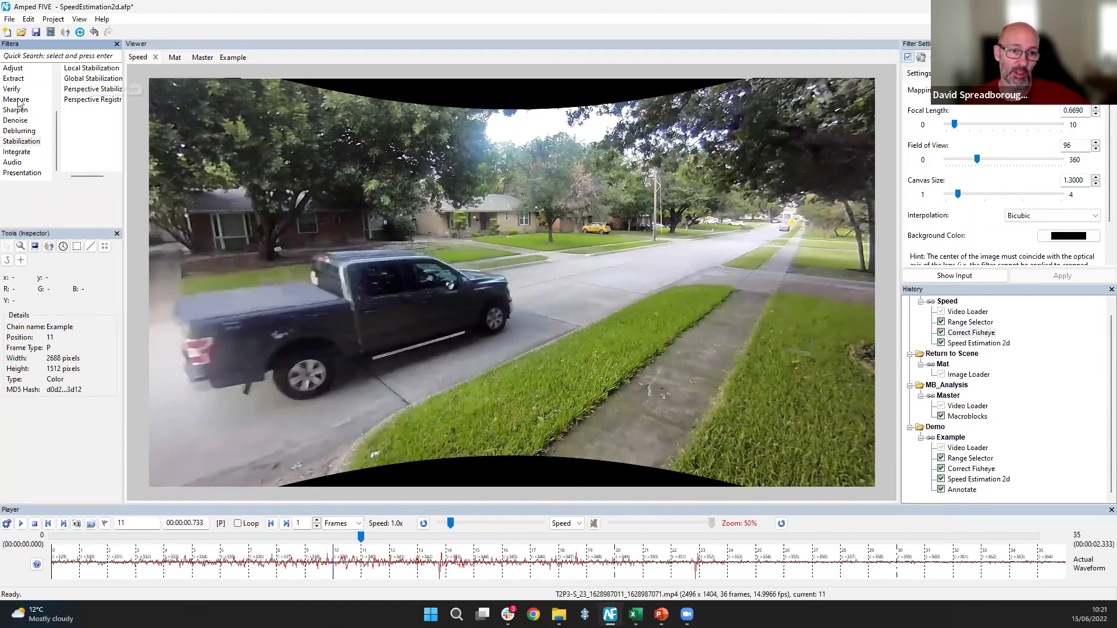
Step: Add a Measure 2d filter to the Mat chain's loaded image and read its filter help
{"action": "left_click", "coordinate": [26, 153]}
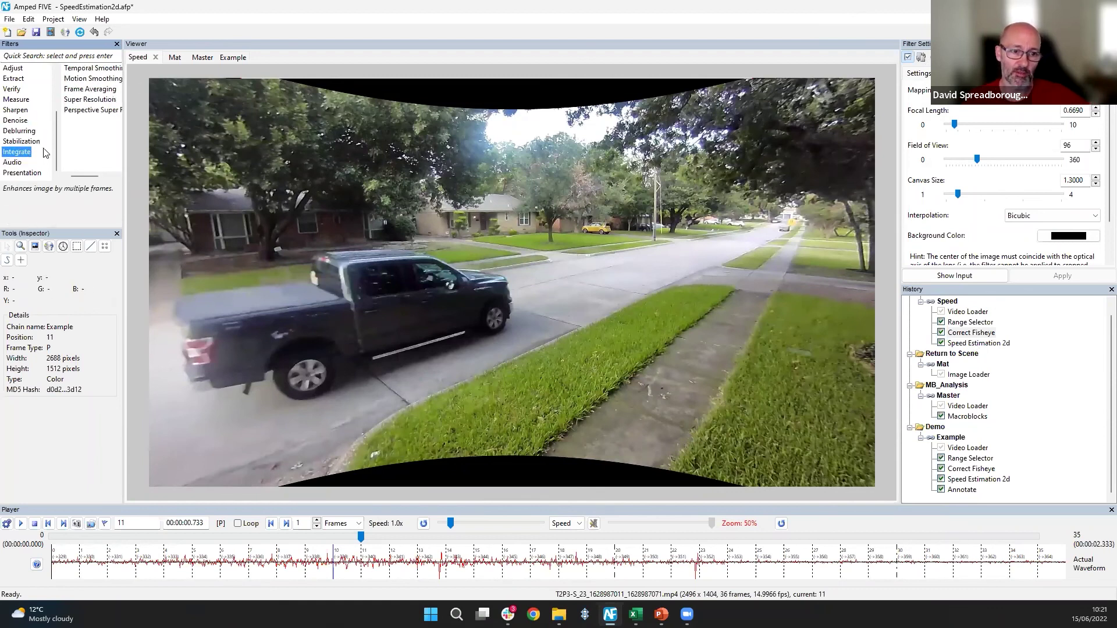
{"action": "left_click", "coordinate": [972, 375]}
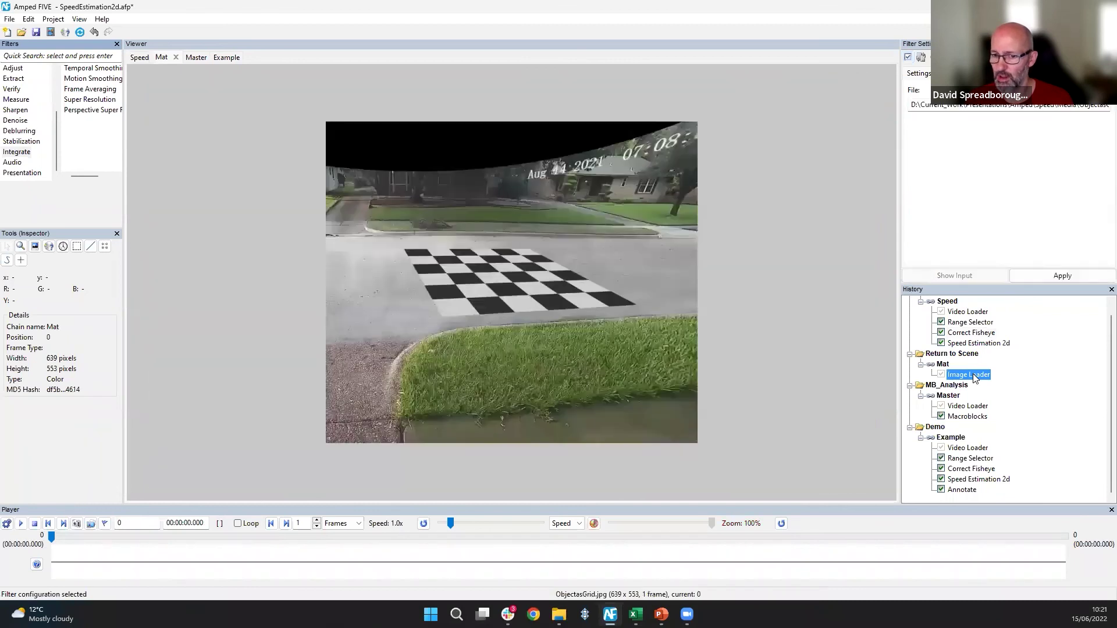
{"action": "left_click", "coordinate": [26, 99]}
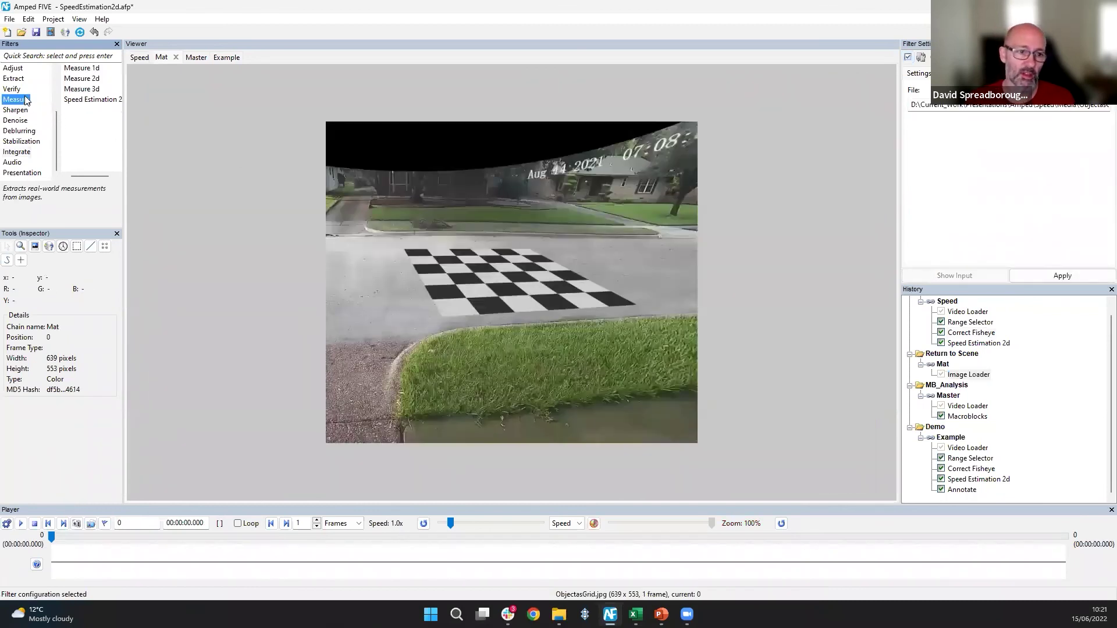
{"action": "left_click", "coordinate": [89, 100]}
{"action": "double_click", "coordinate": [81, 79]}
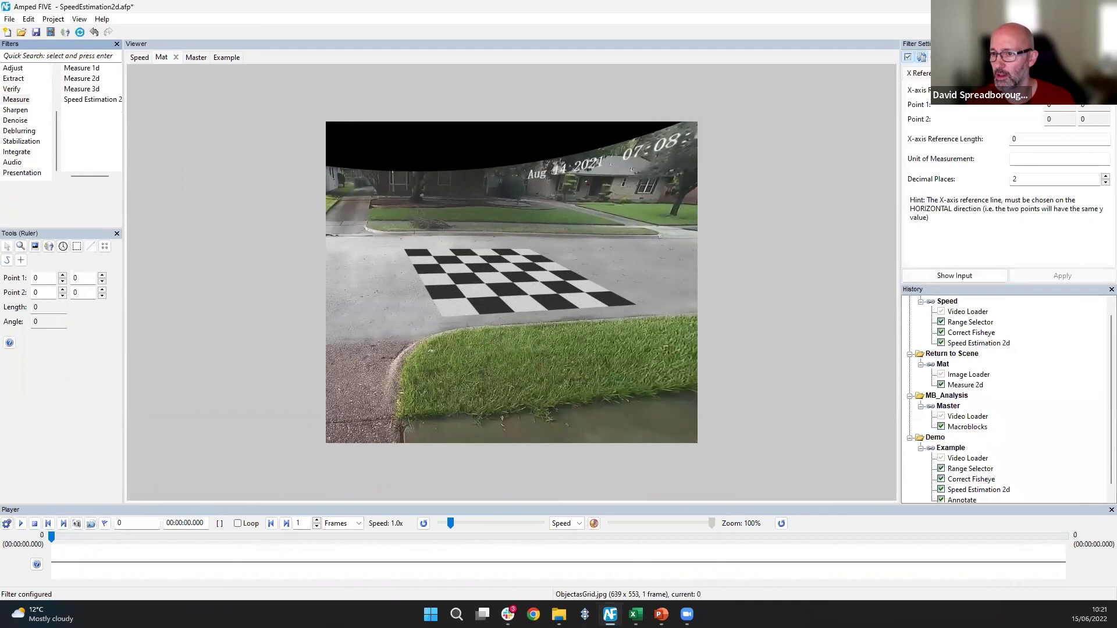
{"action": "left_click", "coordinate": [935, 57]}
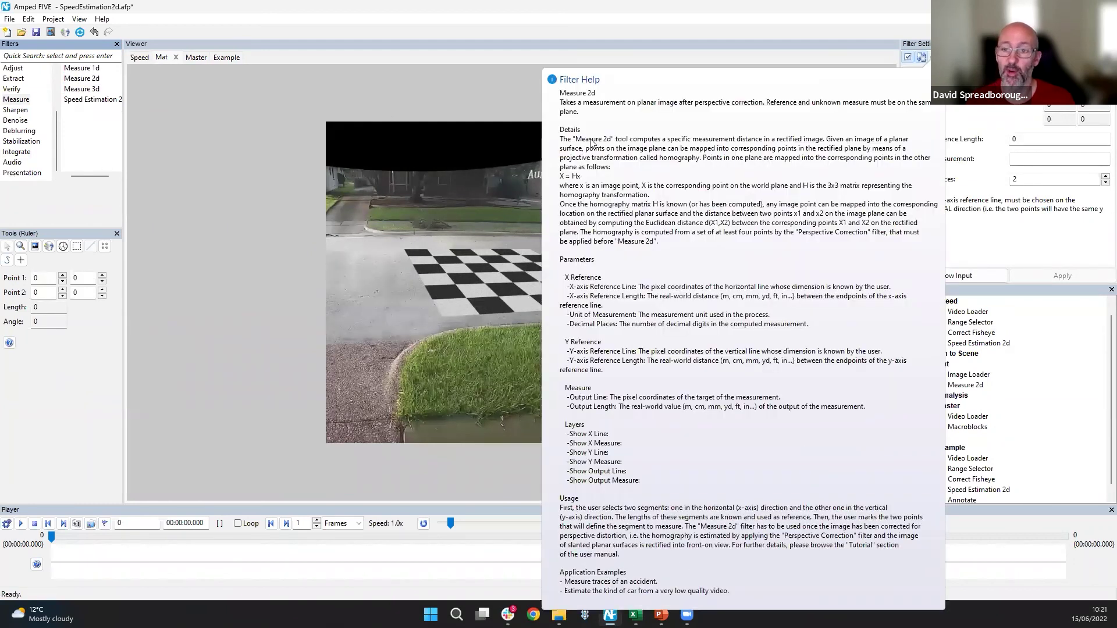
{"action": "left_click", "coordinate": [730, 9]}
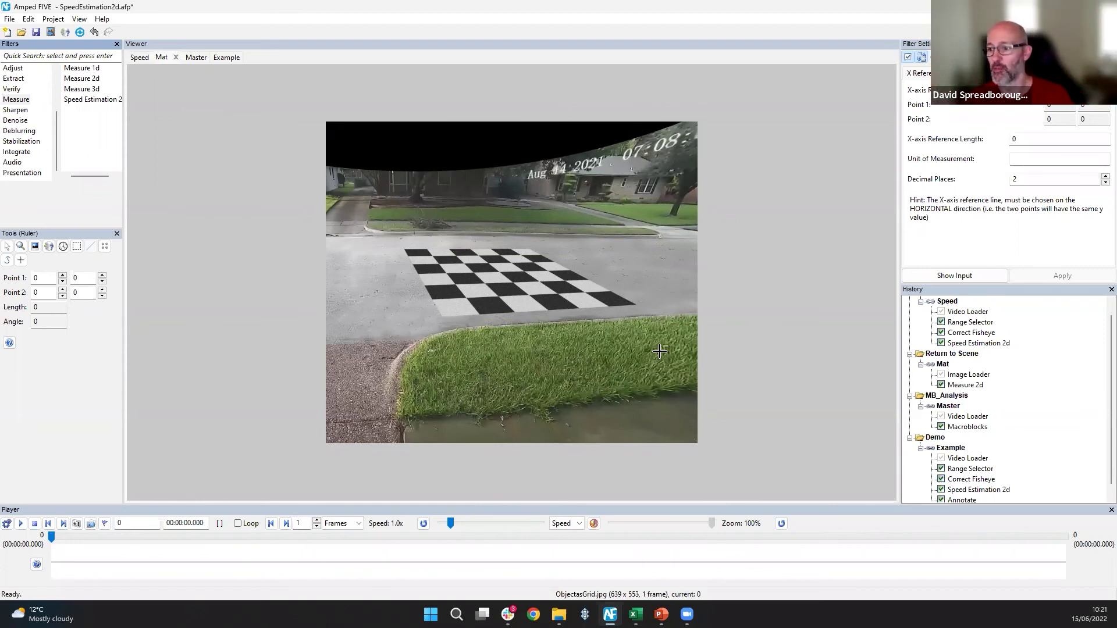
Step: Open the Example chain's Speed Estimation 2d grid settings, examine the rectified image and return to the normal view
{"action": "scroll", "coordinate": [1072, 372], "scroll_direction": "down", "scroll_amount": 1}
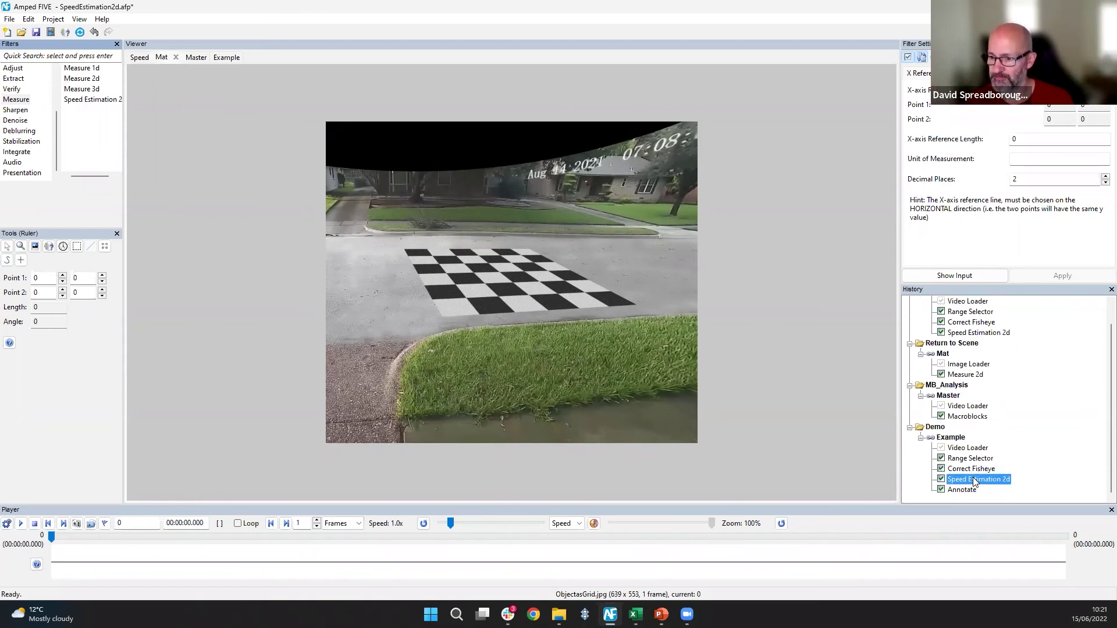
{"action": "left_click", "coordinate": [975, 479]}
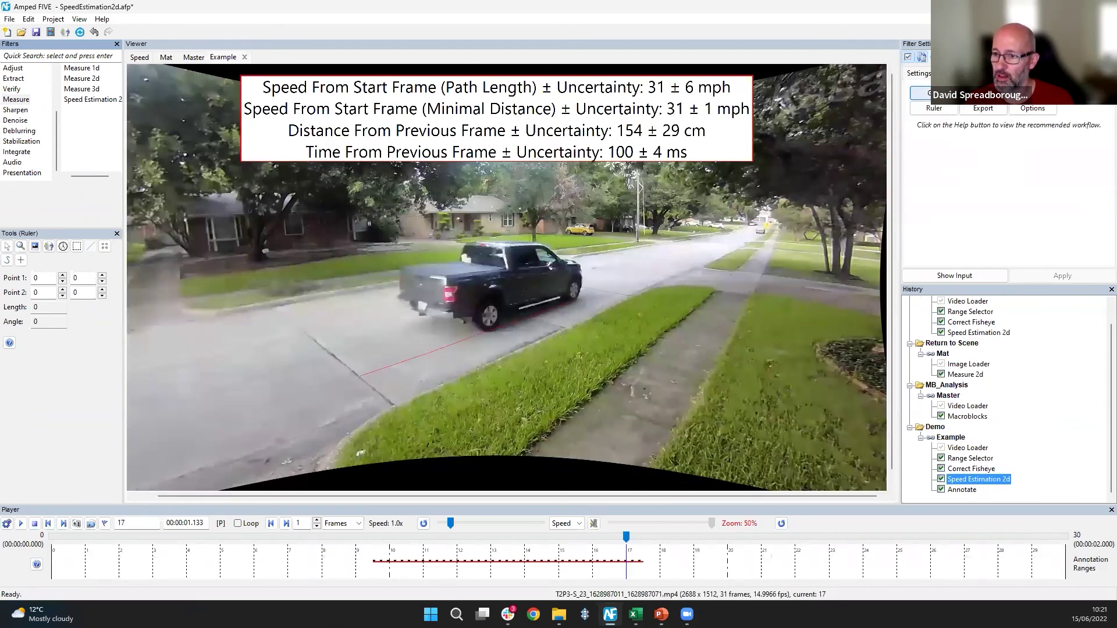
{"action": "left_click", "coordinate": [925, 93]}
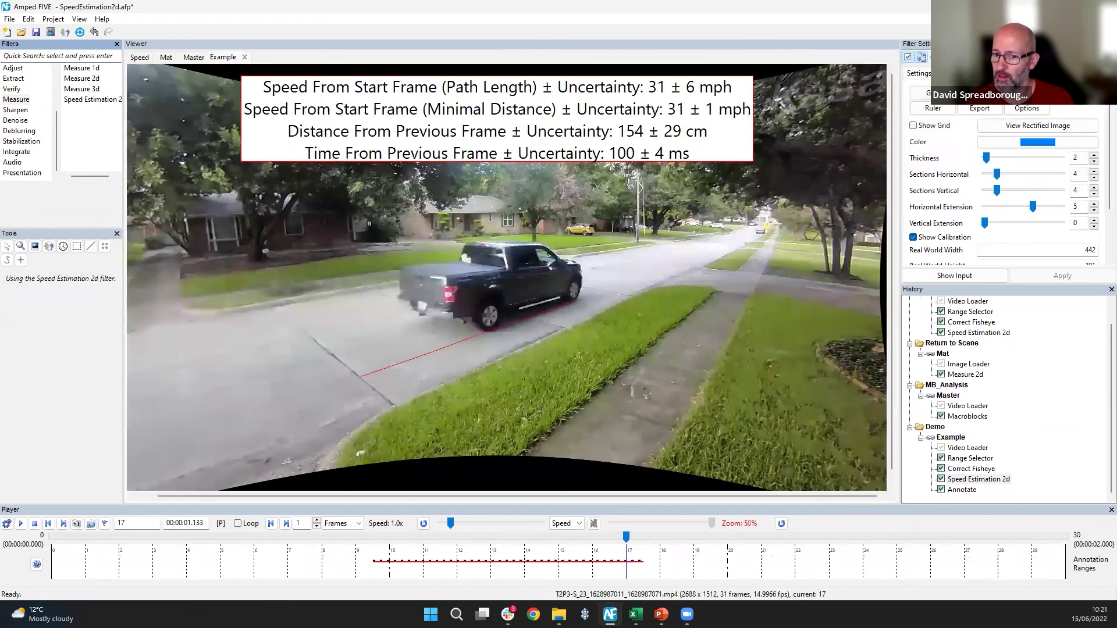
{"action": "left_click", "coordinate": [1012, 128]}
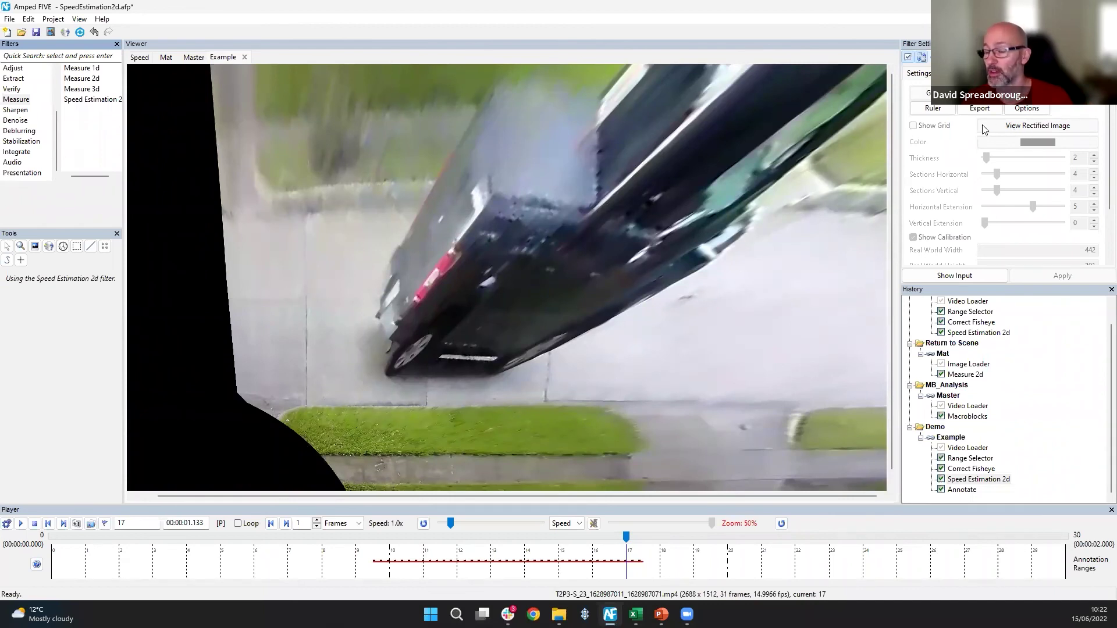
{"action": "left_click", "coordinate": [1020, 128]}
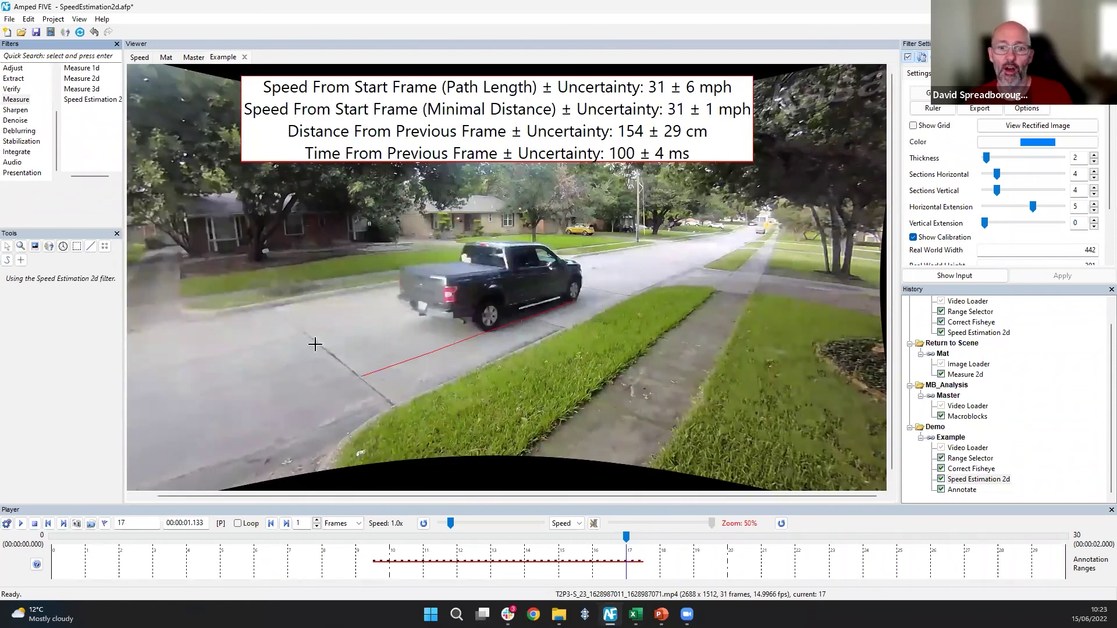
{"action": "left_click", "coordinate": [22, 141]}
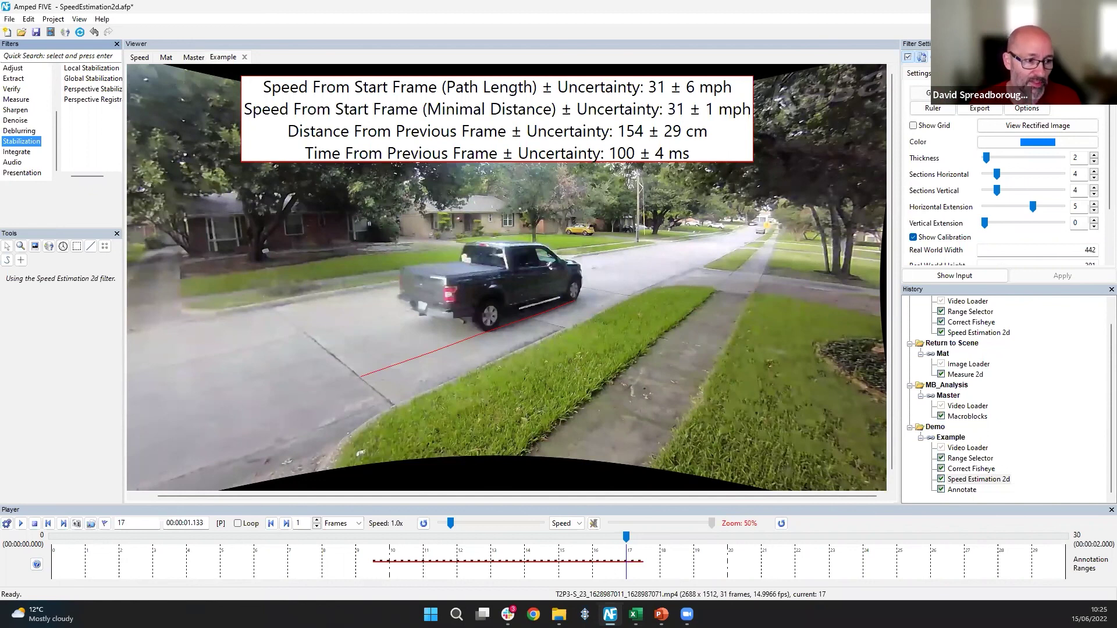
{"action": "key", "text": "Down"}
{"action": "key", "text": "Down"}
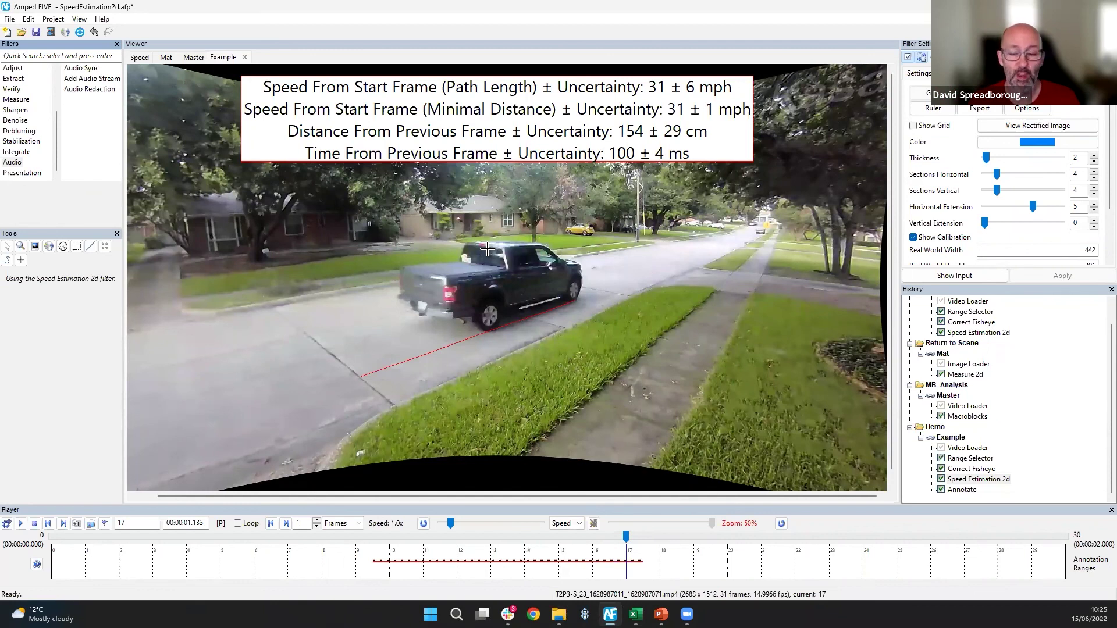
{"action": "left_click", "coordinate": [8, 21]}
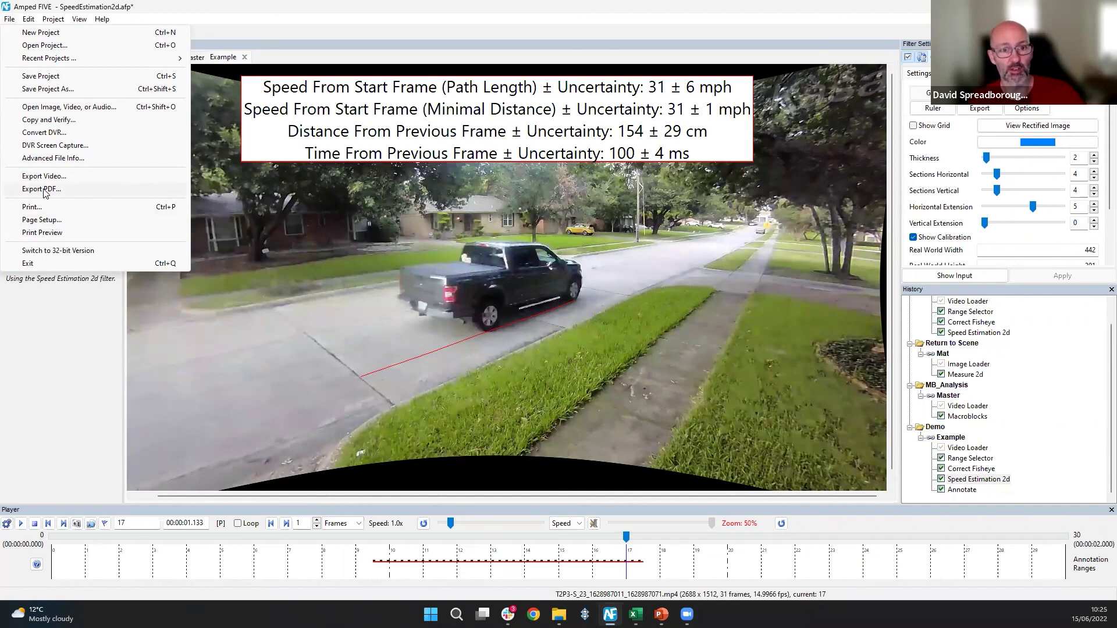
{"action": "left_click", "coordinate": [643, 5]}
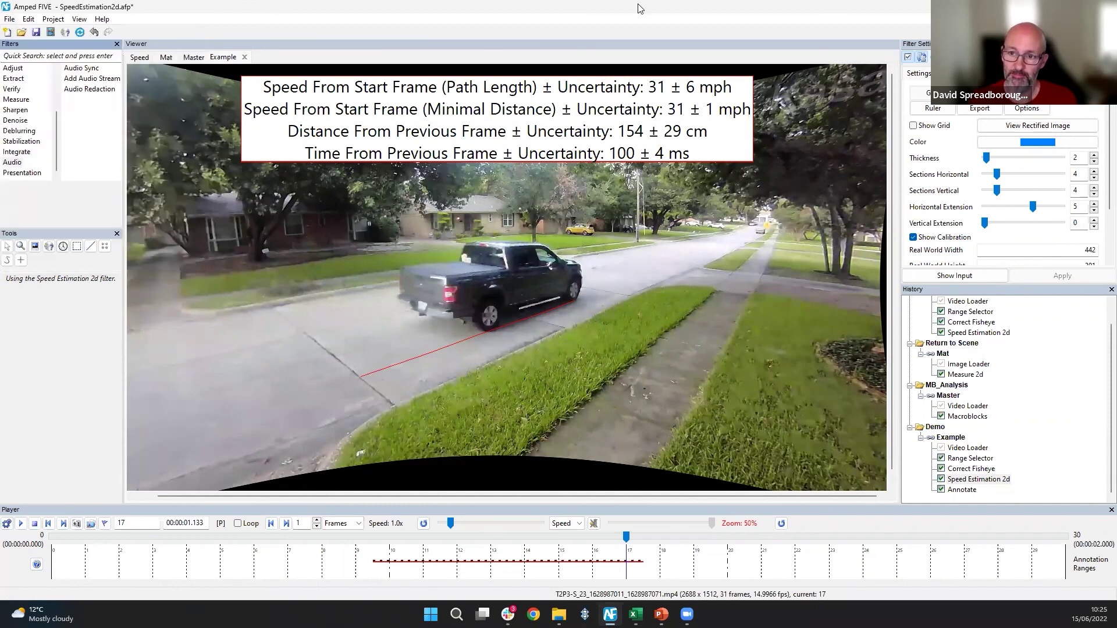
{"action": "mouse_move", "coordinate": [635, 615]}
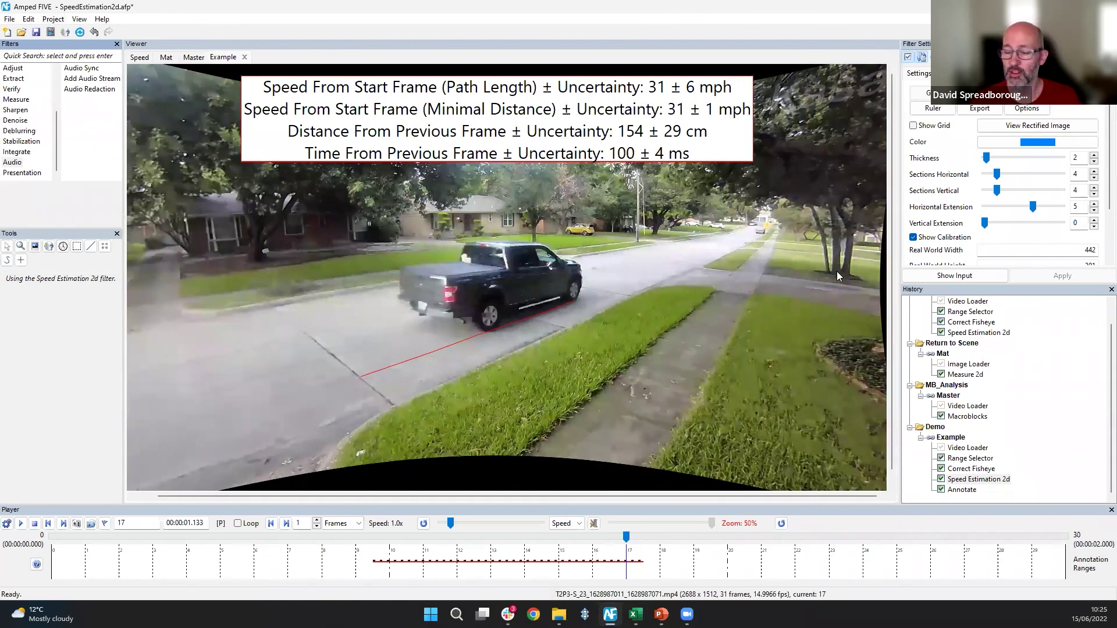
{"action": "left_click", "coordinate": [53, 20]}
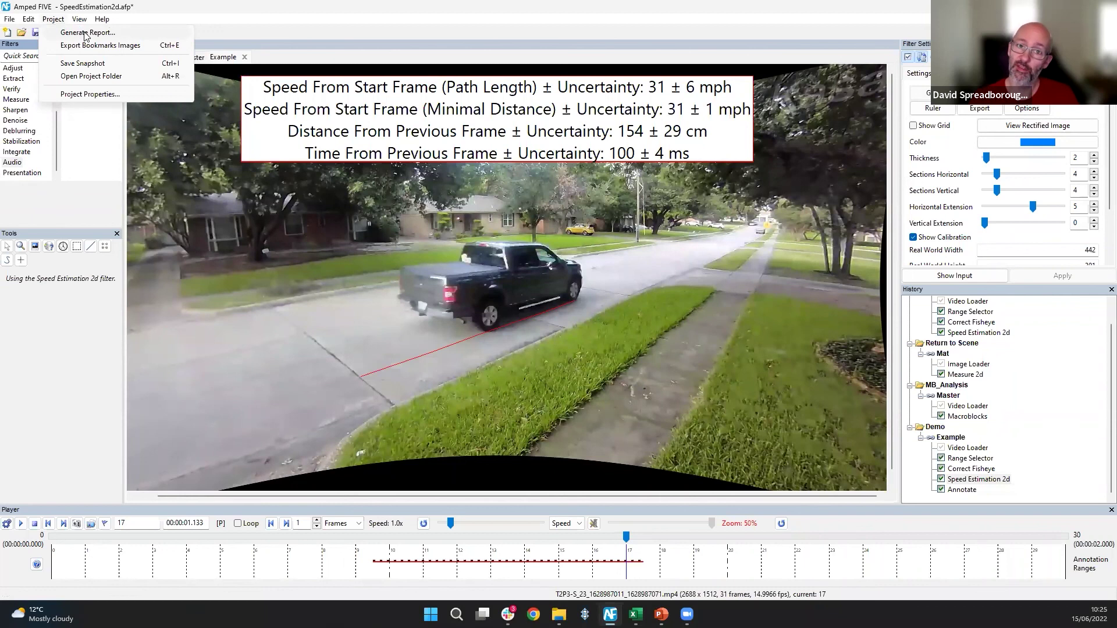
{"action": "left_click", "coordinate": [203, 12]}
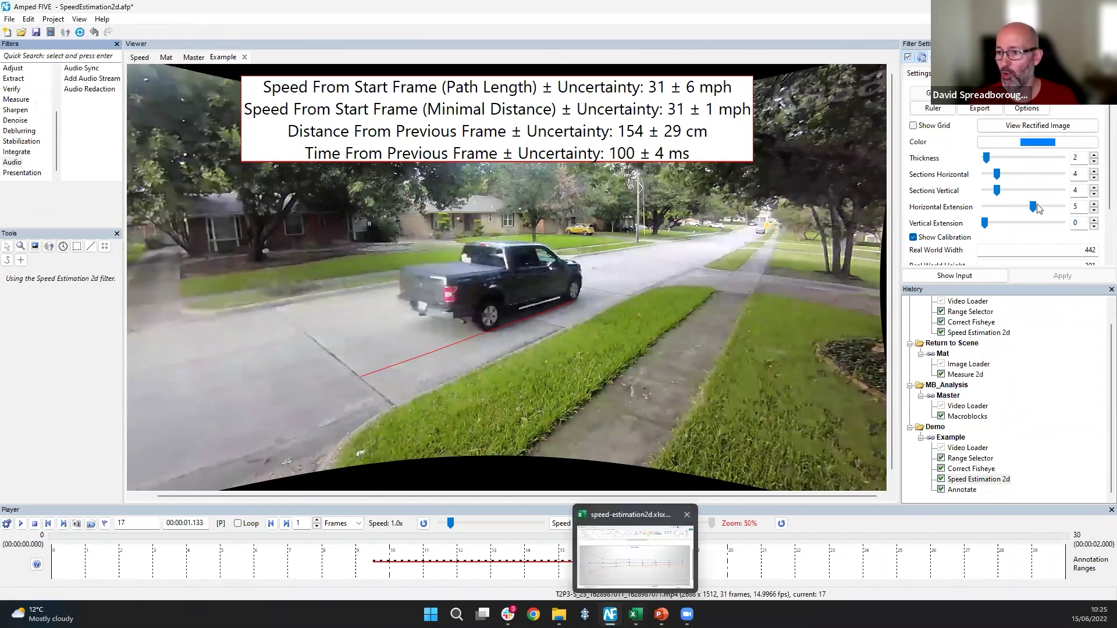
Step: Show the Speed Estimation 2d export settings and review the available file formats for the results
{"action": "left_click", "coordinate": [981, 108]}
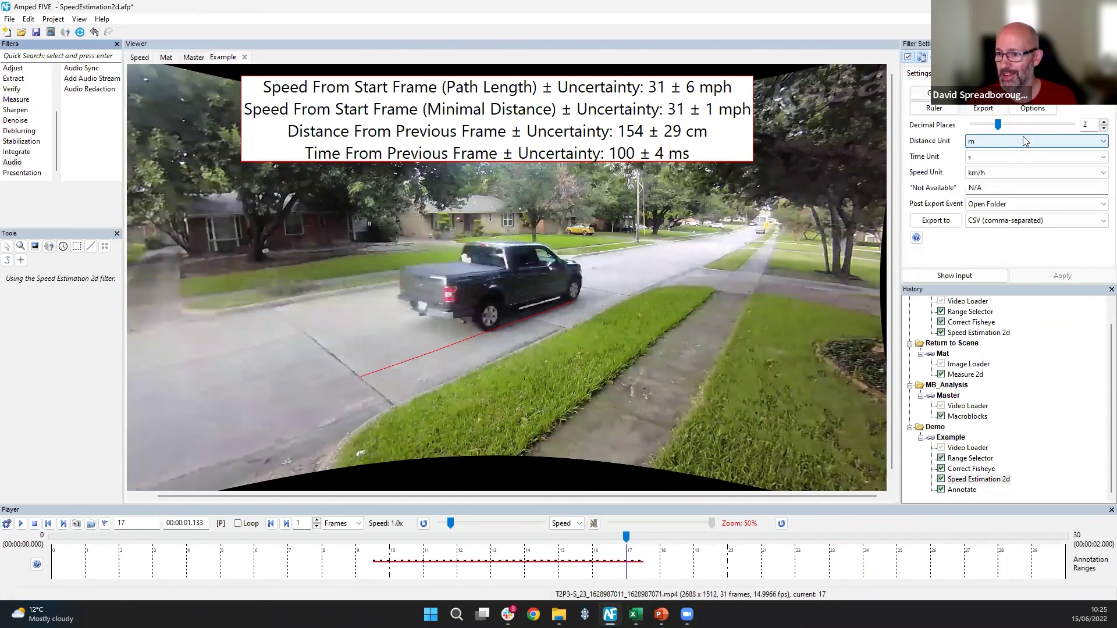
{"action": "left_click", "coordinate": [1019, 221]}
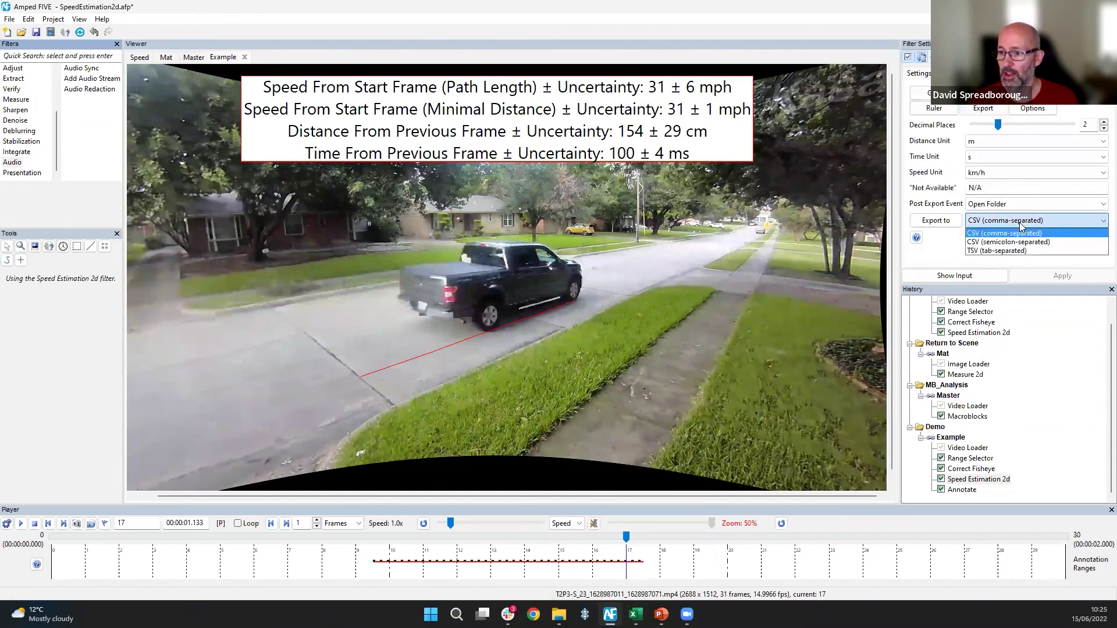
{"action": "left_click", "coordinate": [982, 266]}
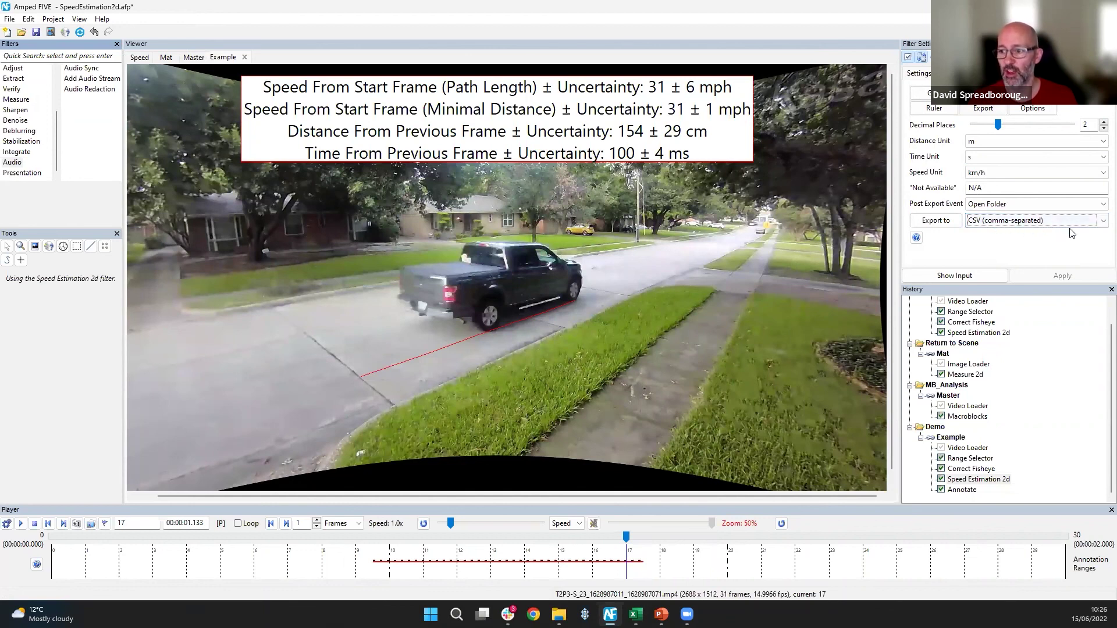
Step: Check the export format choices, keeping CSV (comma-separated), and switch to Excel to review the vehicle path table and Speed Graph in speed-estimation2d.xlsx
{"action": "left_click", "coordinate": [1099, 222]}
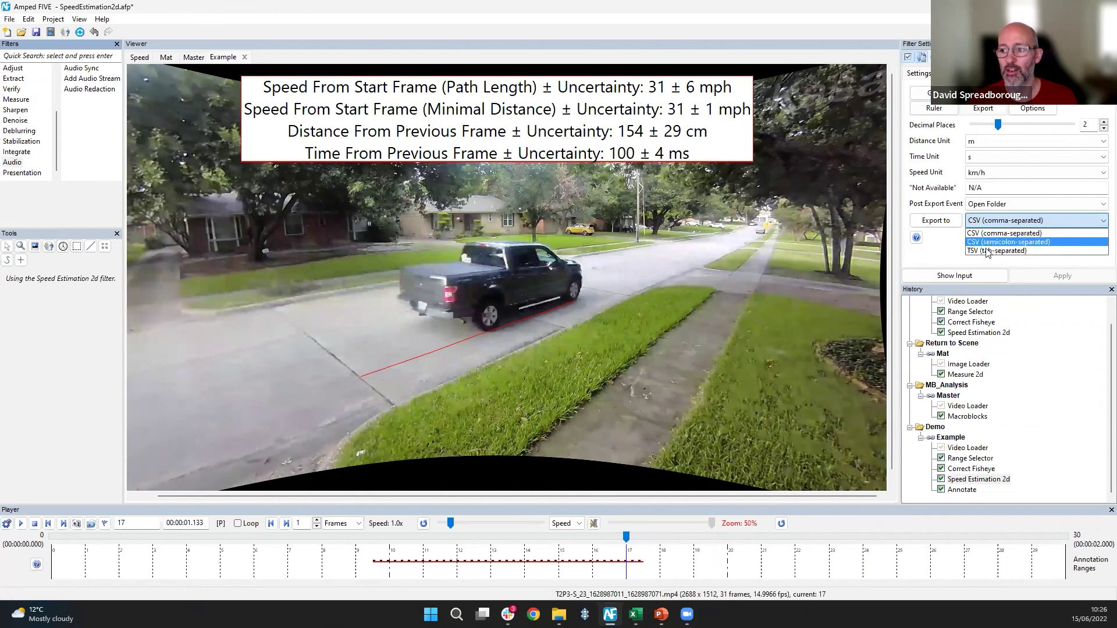
{"action": "left_click", "coordinate": [992, 224]}
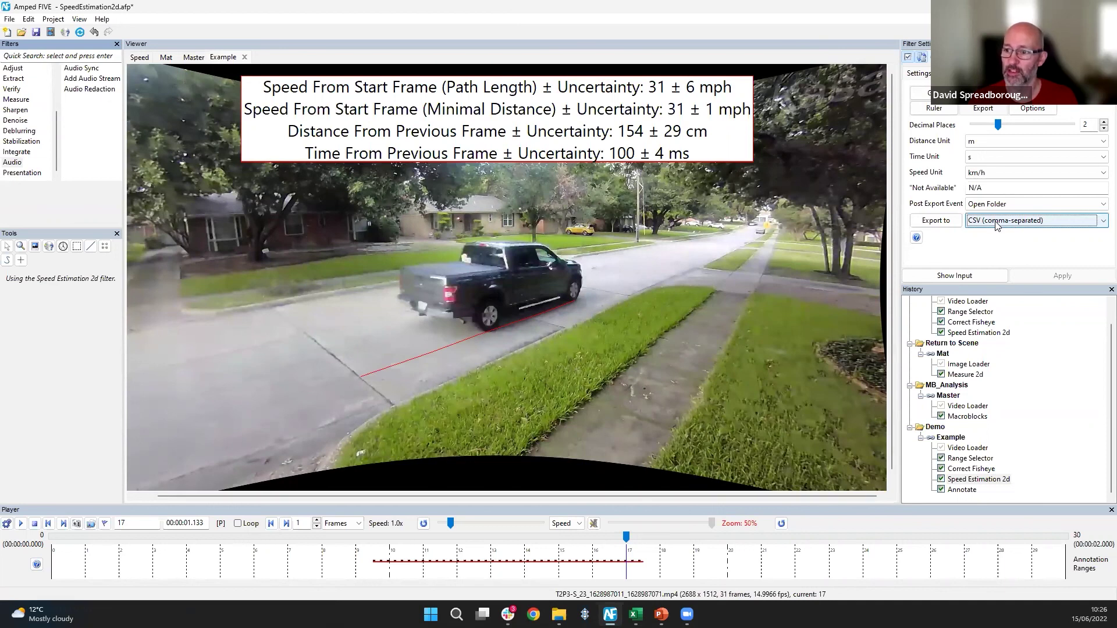
{"action": "left_click", "coordinate": [636, 615]}
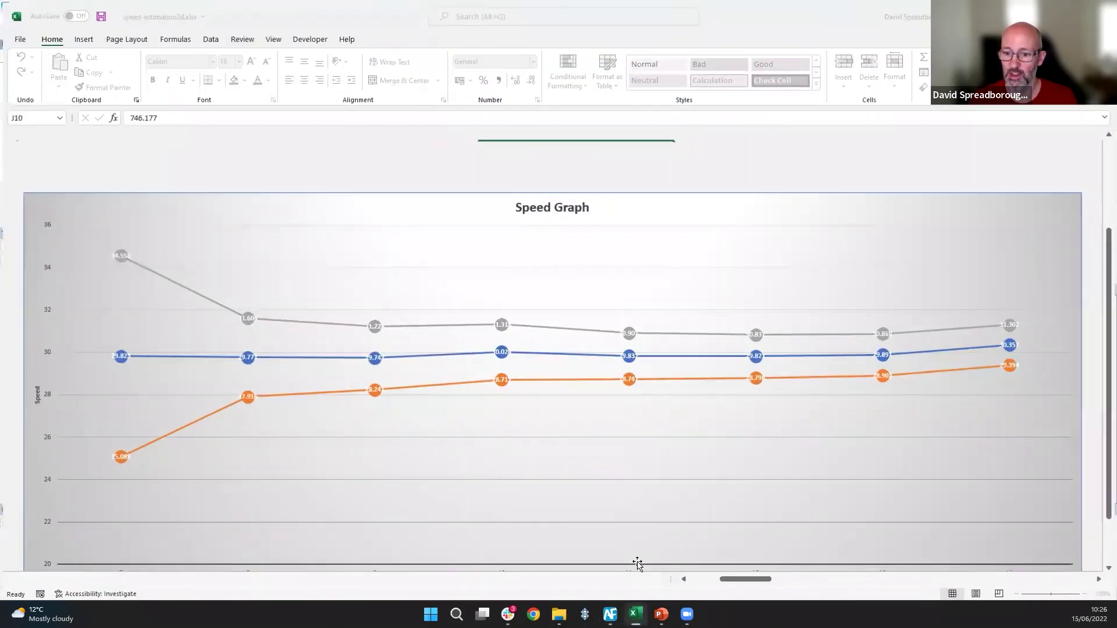
{"action": "scroll", "coordinate": [1102, 371], "scroll_direction": "up", "scroll_amount": 4}
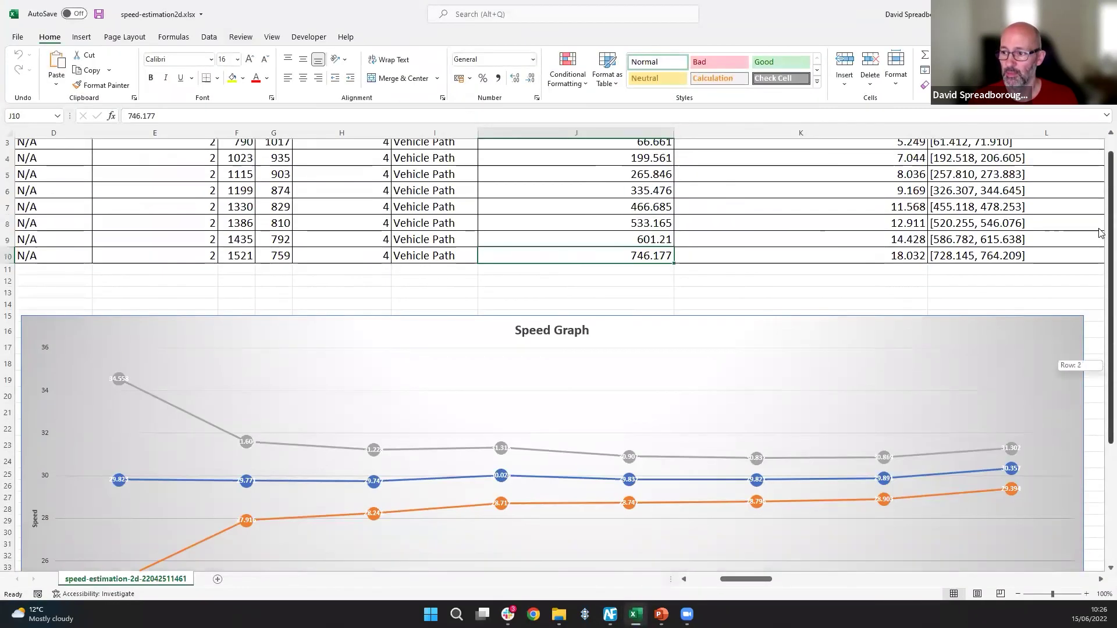
{"action": "left_click_drag", "start_coordinate": [745, 580], "coordinate": [702, 593]}
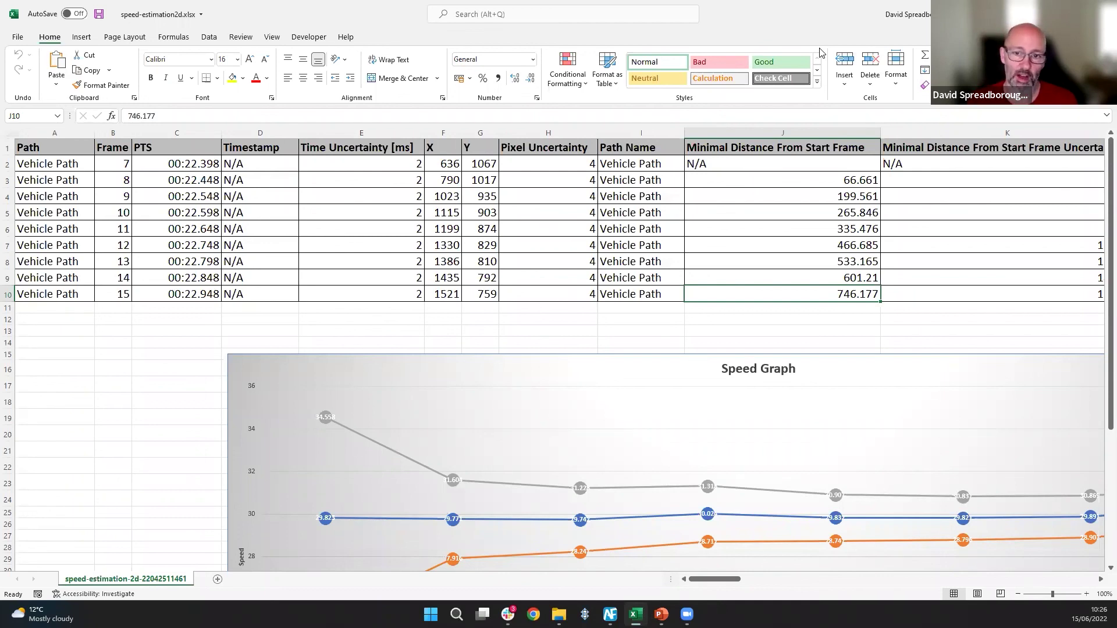
{"action": "left_click", "coordinate": [1050, 7]}
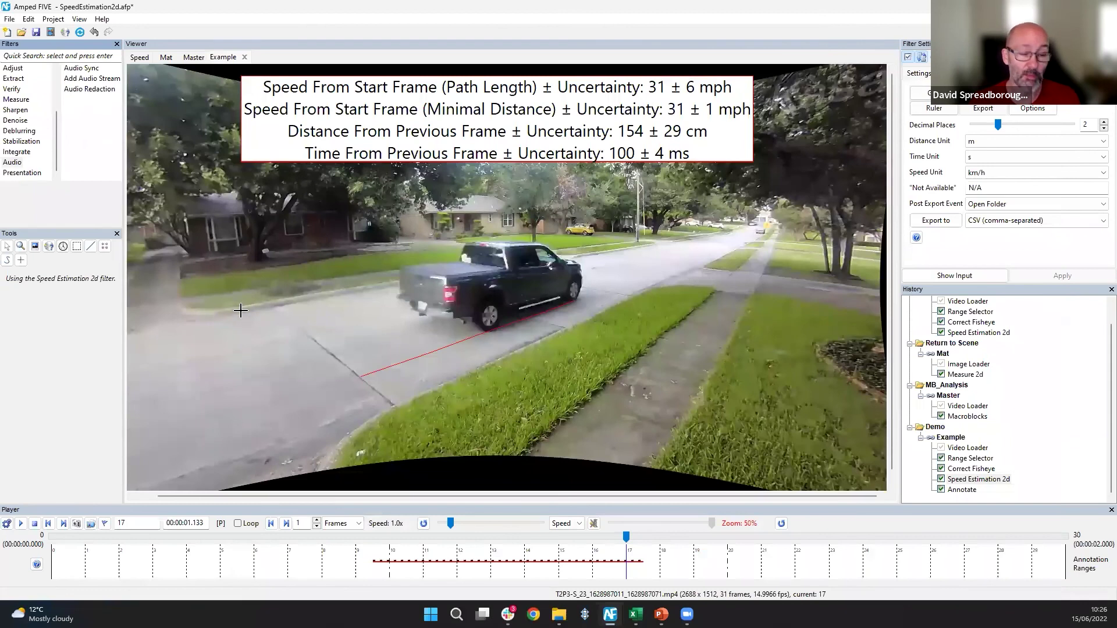